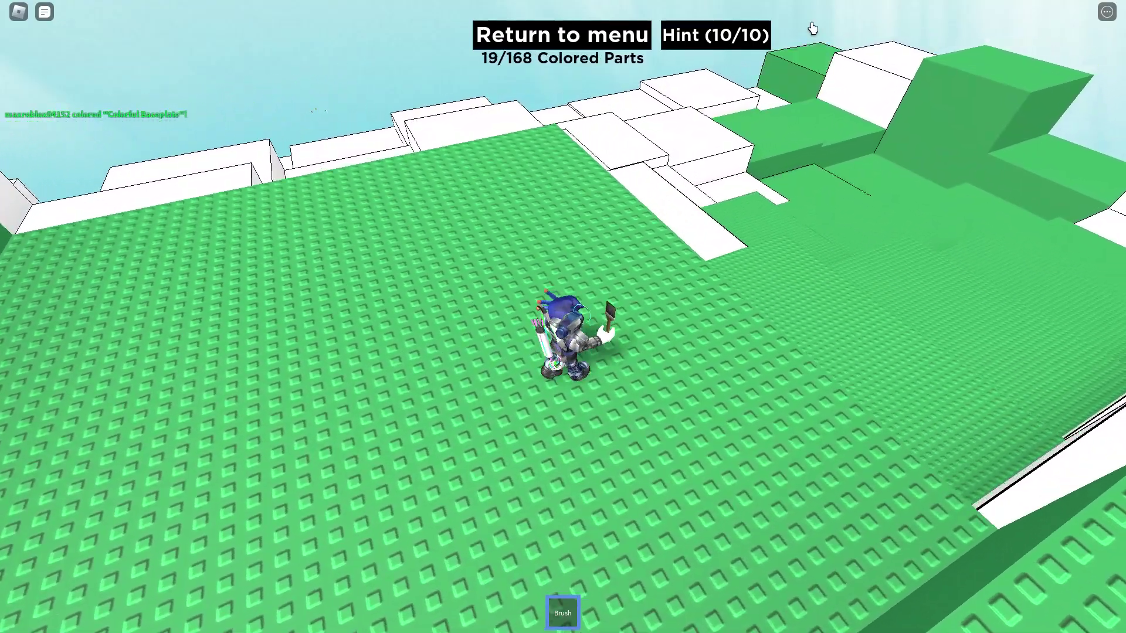
Step: Paint the white blocks around the character green
click(689, 225)
click(809, 501)
click(796, 456)
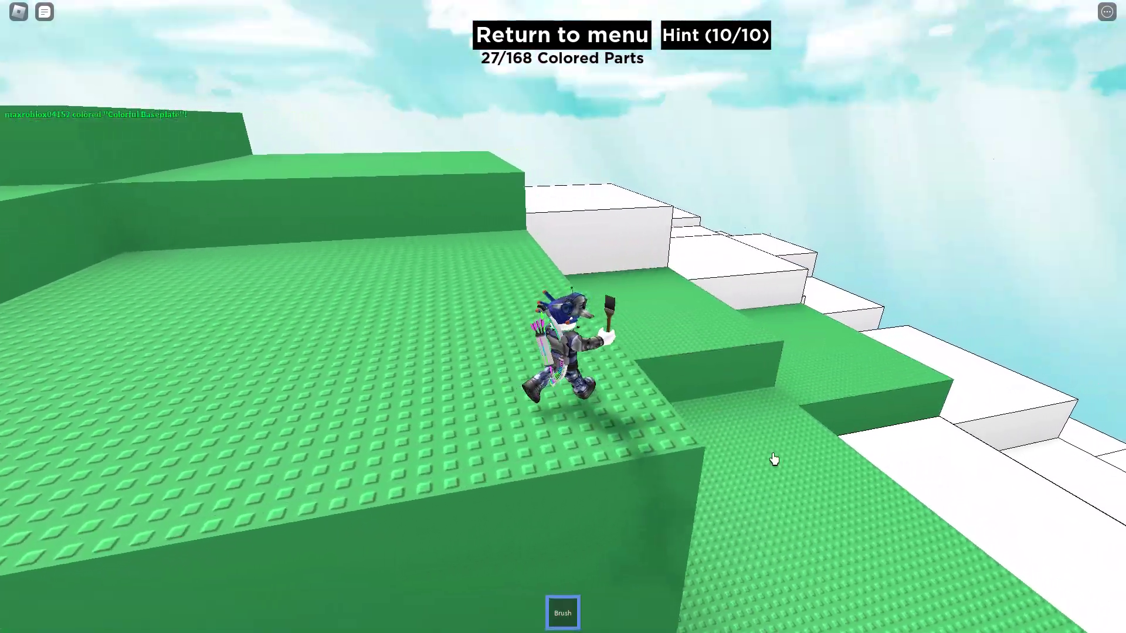
click(915, 471)
click(959, 282)
click(1065, 364)
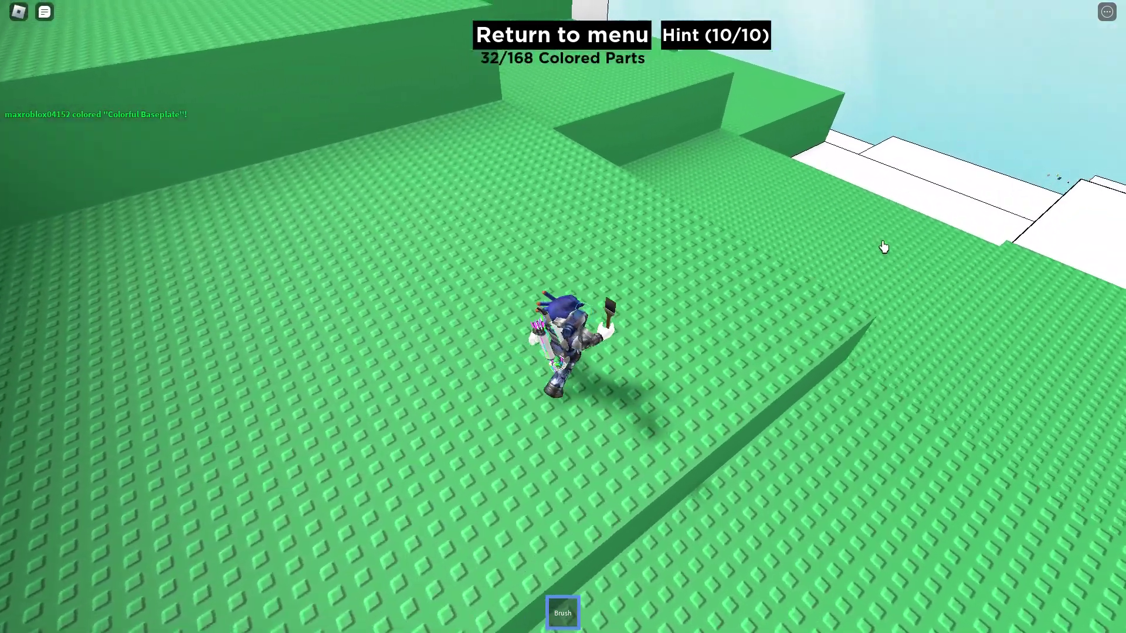
Step: Paint the white blocks ahead and higher up green
click(951, 203)
click(1015, 255)
click(1086, 279)
click(1117, 219)
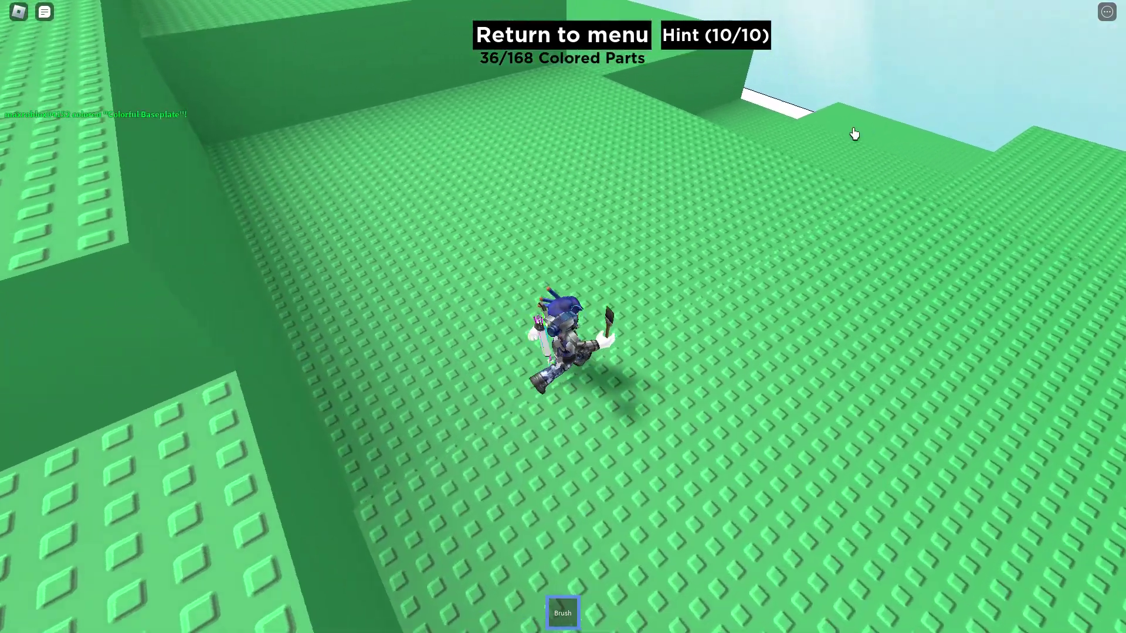
click(842, 186)
click(813, 144)
click(882, 137)
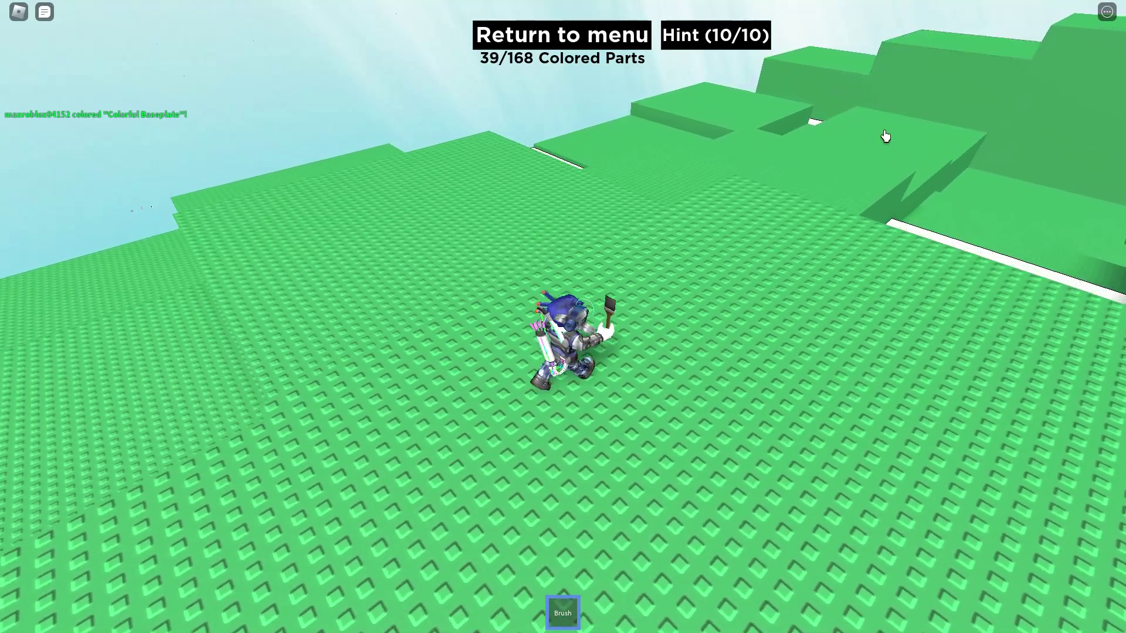
click(824, 158)
Step: Paint the white terrace blocks and the blocks on the left green
click(942, 384)
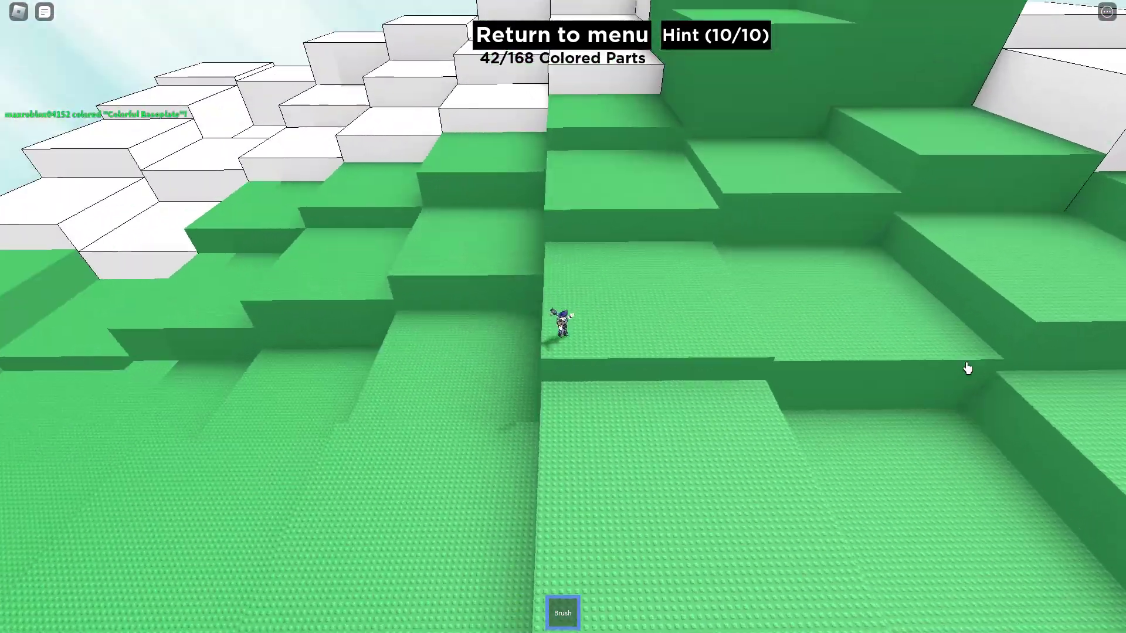
click(497, 83)
click(508, 119)
click(378, 141)
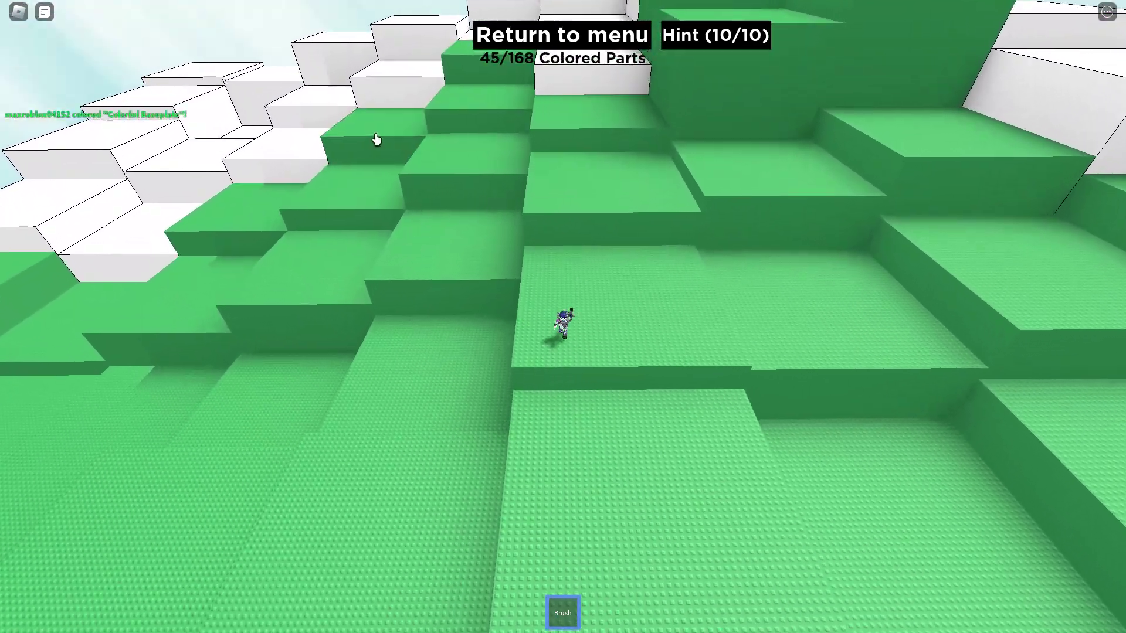
click(520, 98)
click(413, 132)
click(322, 161)
click(130, 286)
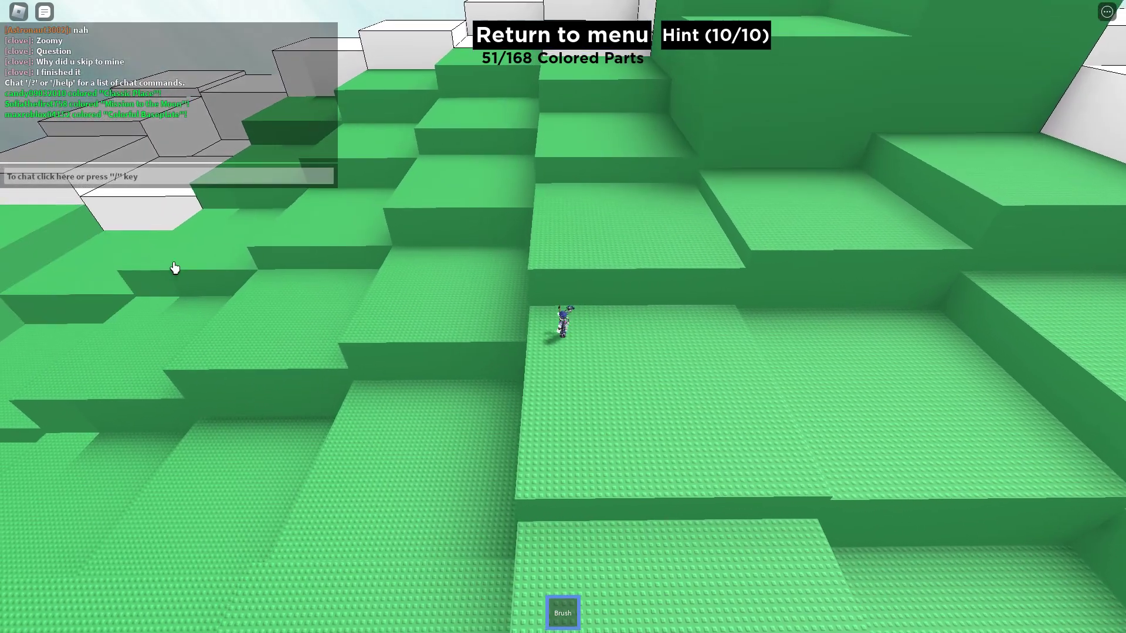
click(100, 198)
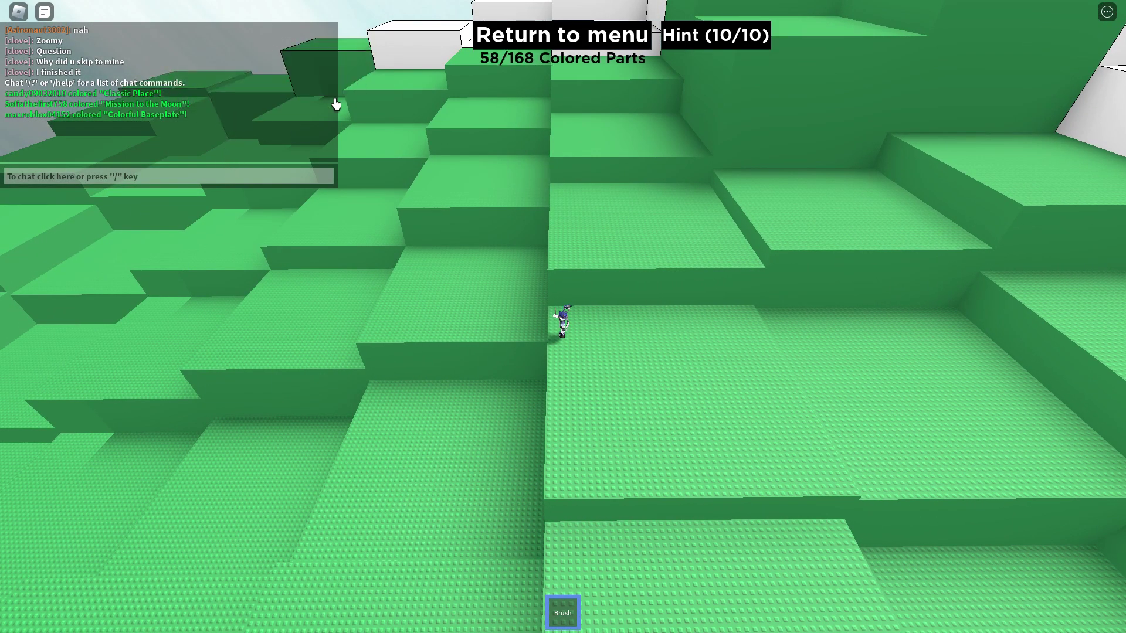
Step: Paint the remaining white steps green, reaching 69 of 168 parts
click(582, 25)
click(528, 61)
click(460, 95)
click(553, 102)
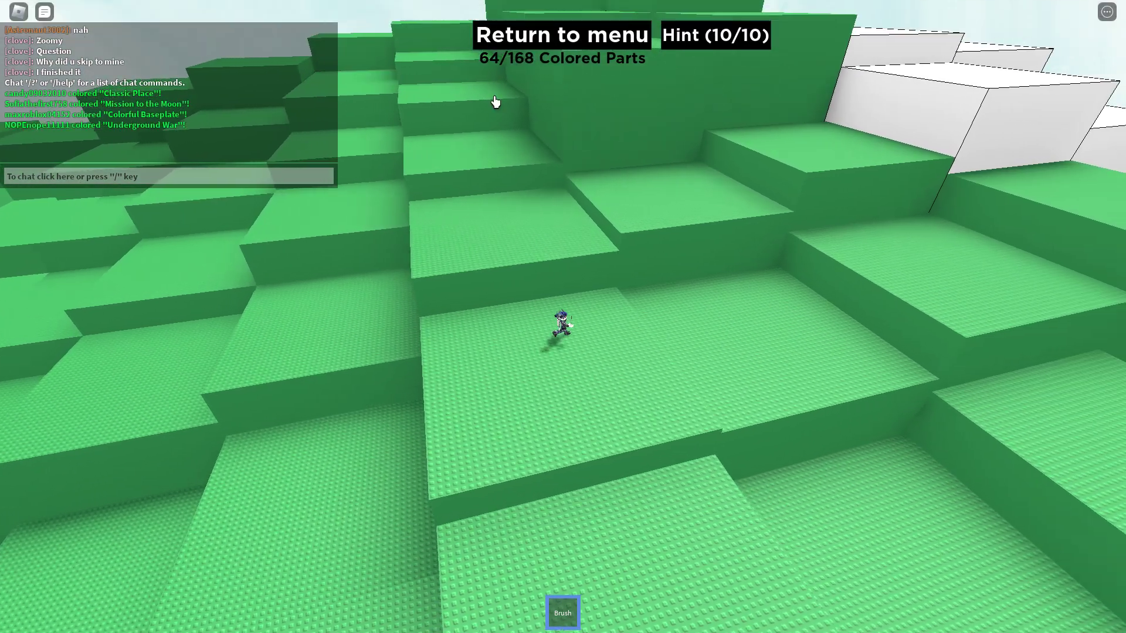
click(948, 150)
click(986, 172)
click(1025, 192)
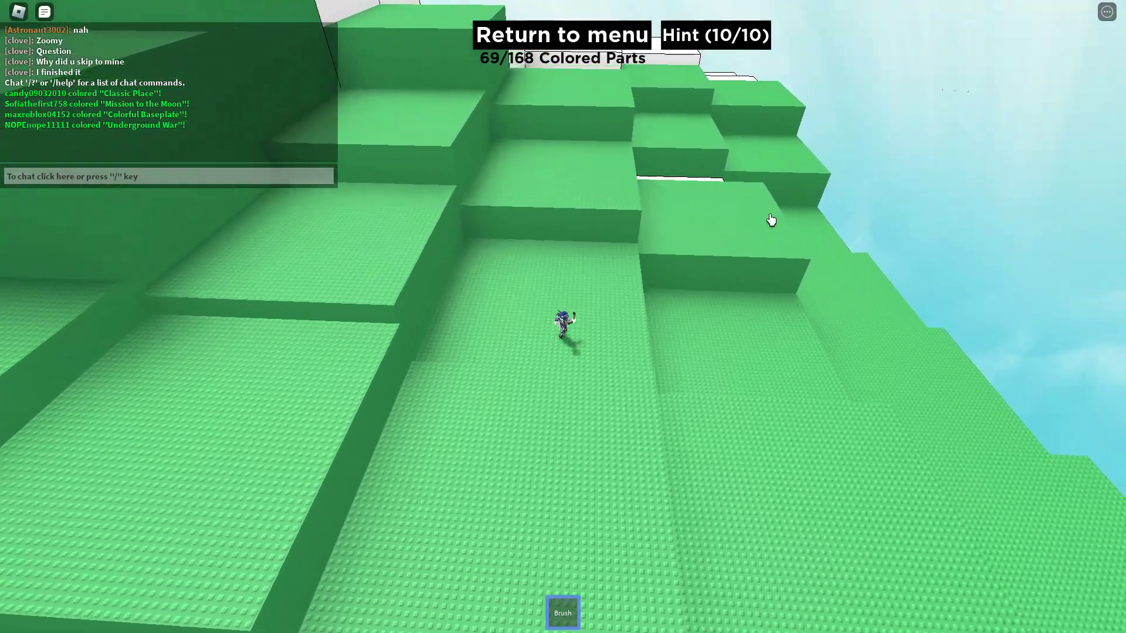
Step: Turn on shift-lock and paint the nearby white terrace blocks green
key(shift)
click(583, 209)
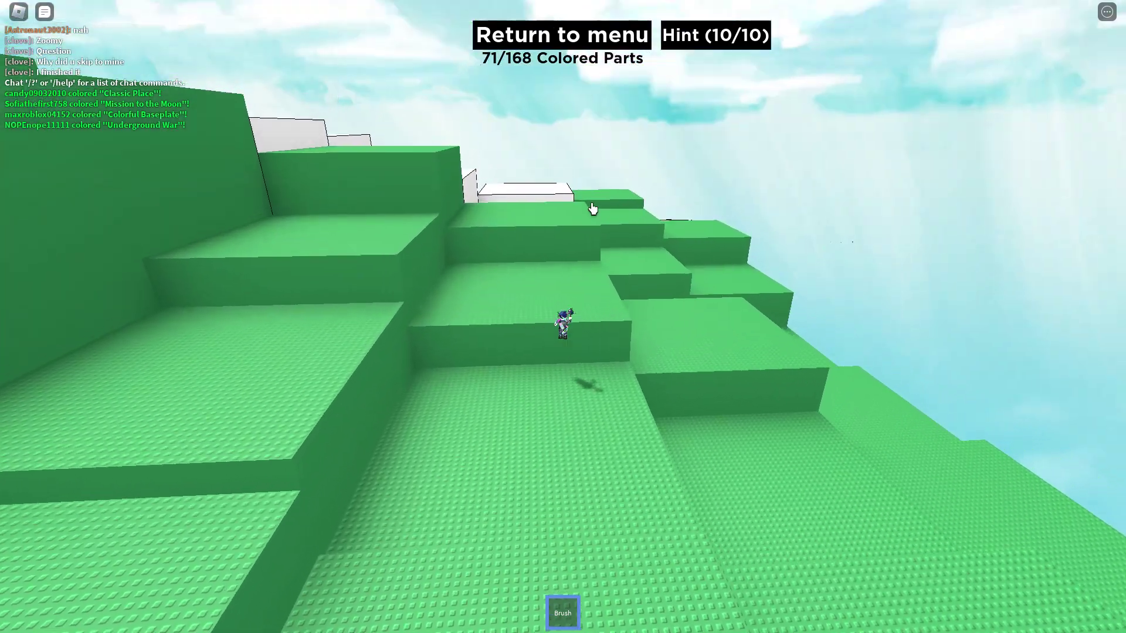
click(555, 244)
click(809, 144)
click(1050, 223)
click(1003, 53)
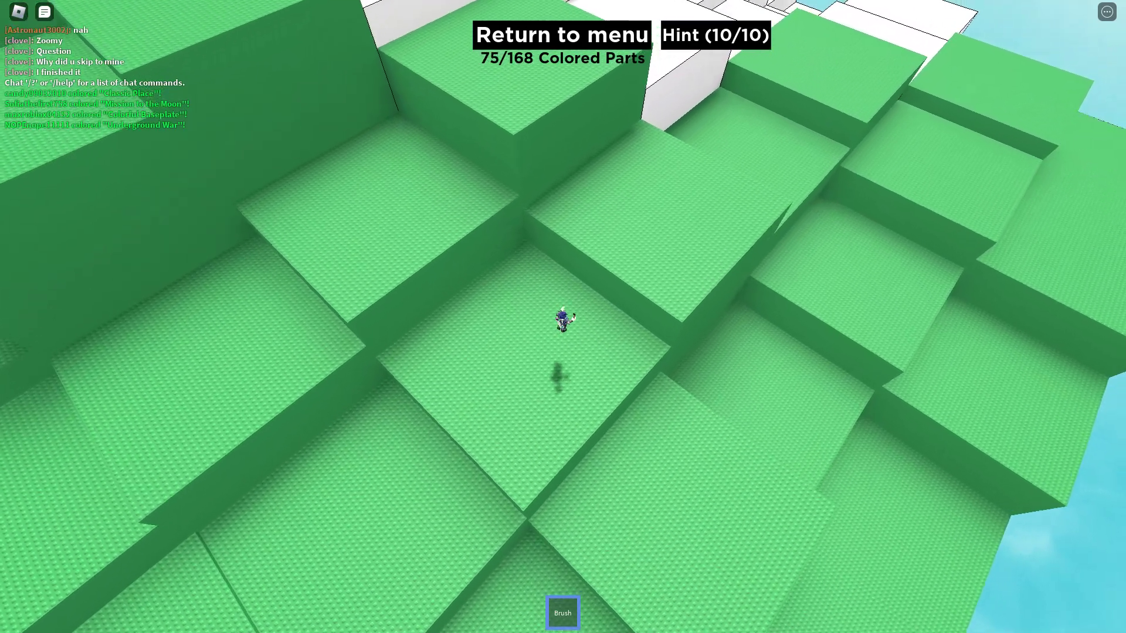
click(920, 68)
click(826, 58)
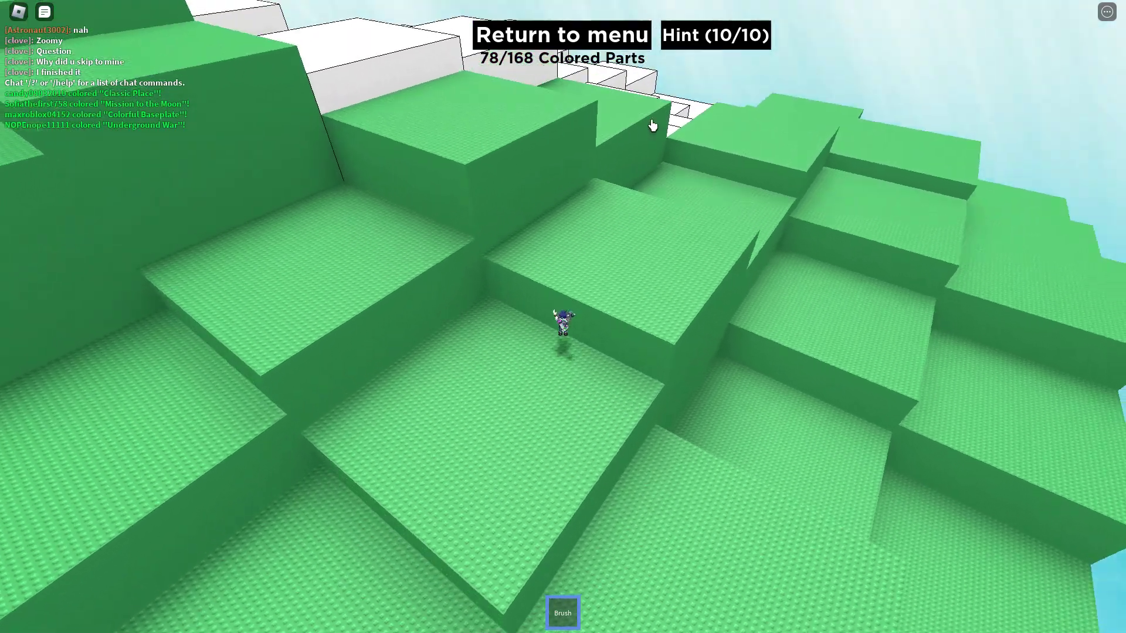
drag(674, 115, 626, 280)
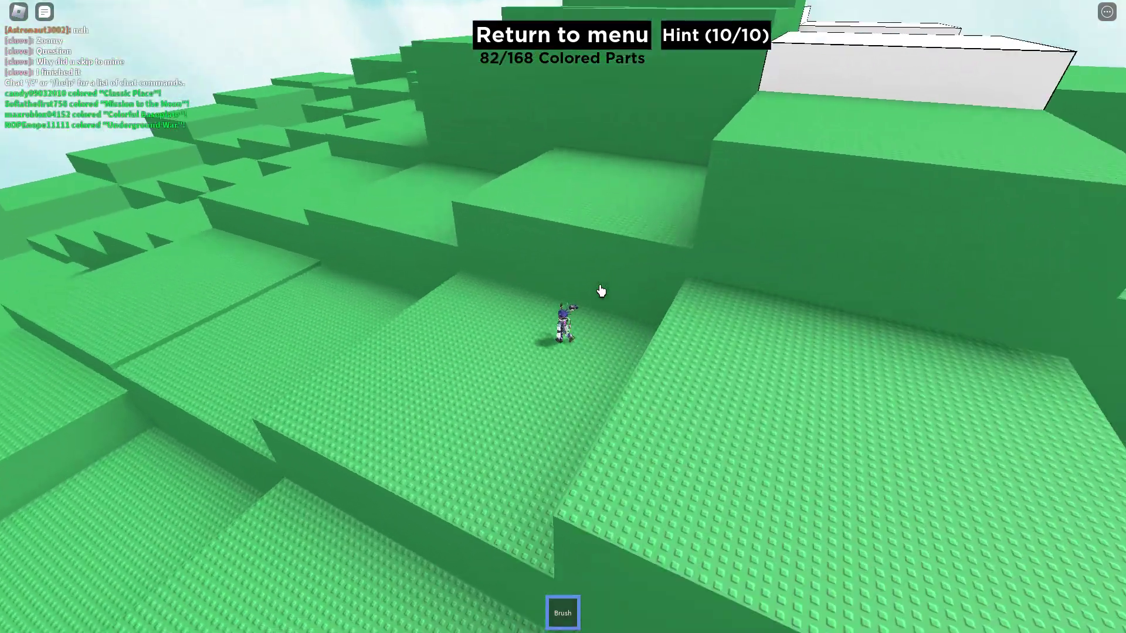
Step: Walk across the green terrain, dropping into the trench and climbing onto ledges
key(w)
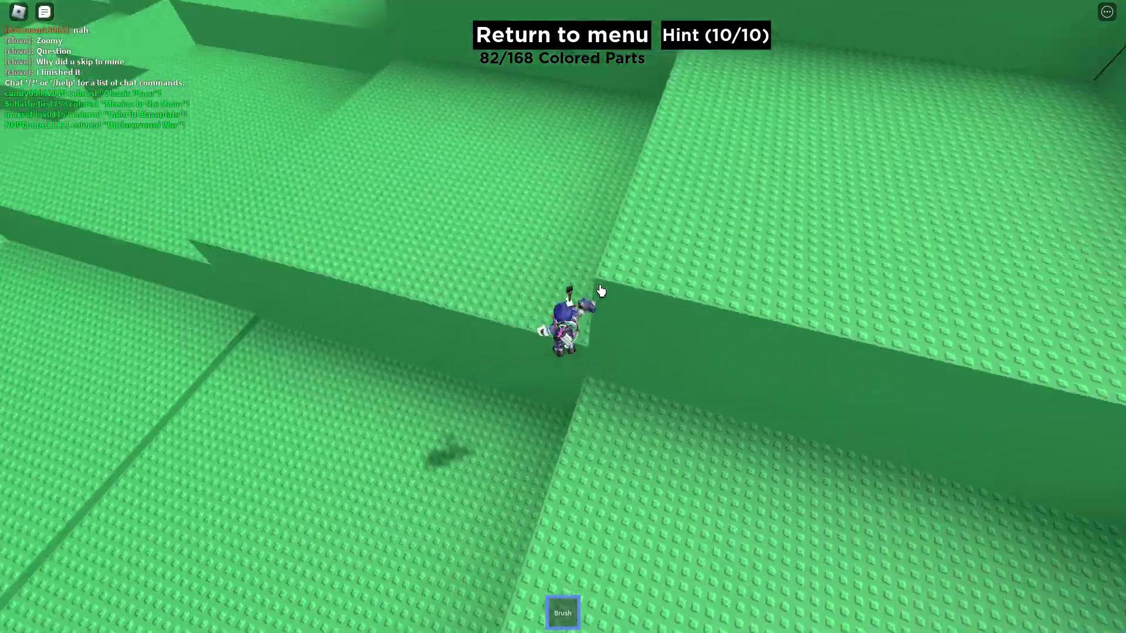
key(w)
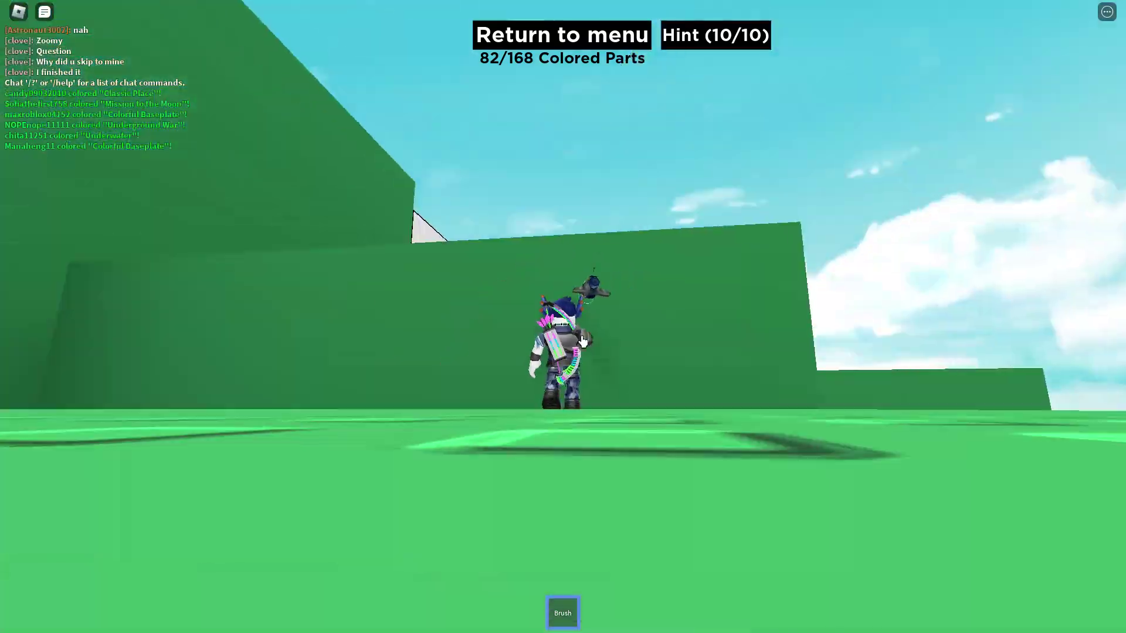
key(shift)
key(w)
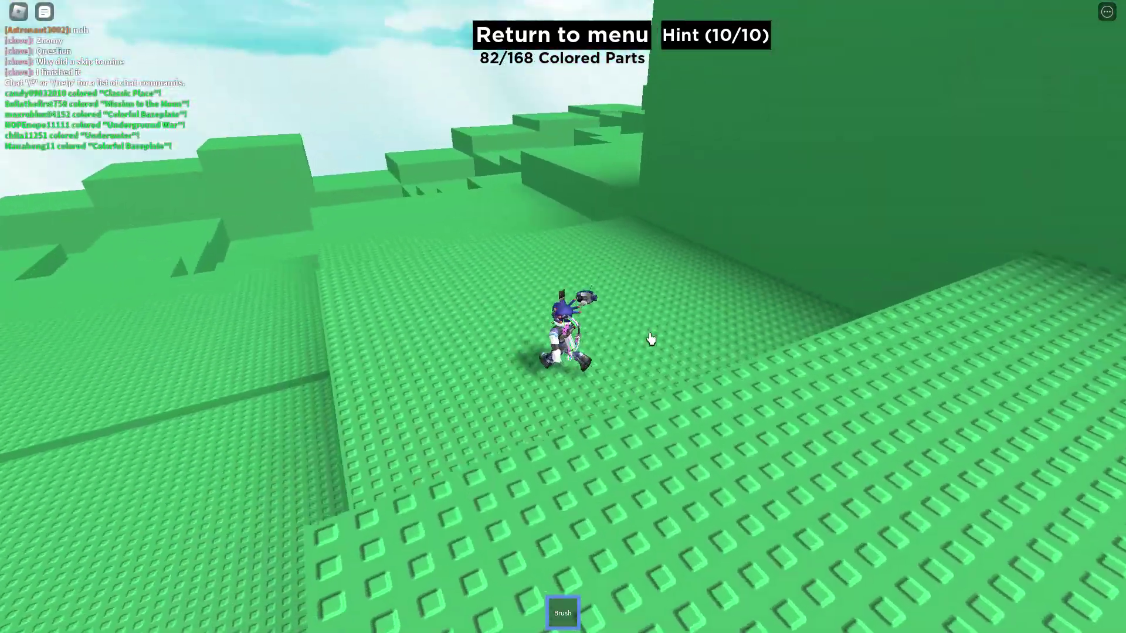
scroll(651, 339, down, 5)
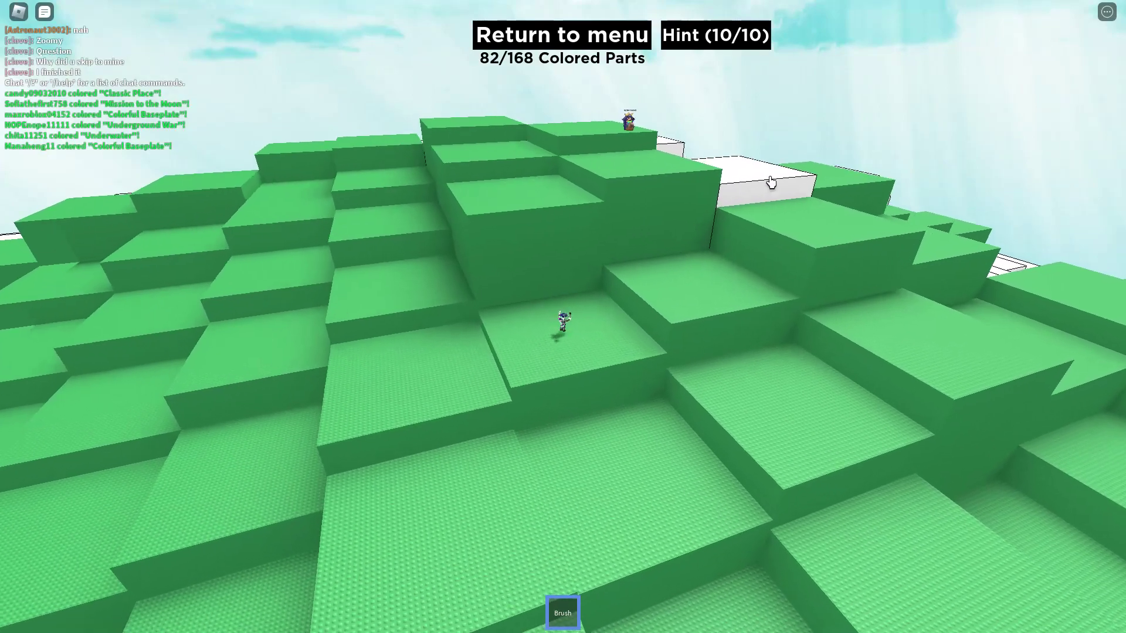
key(w)
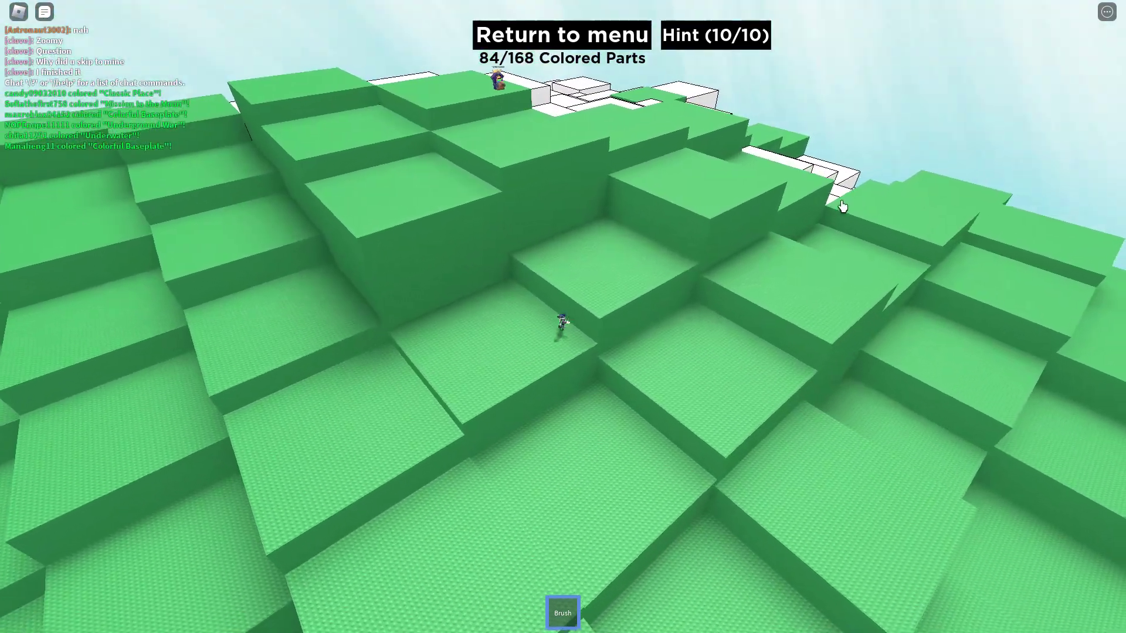
key(w)
key(w)
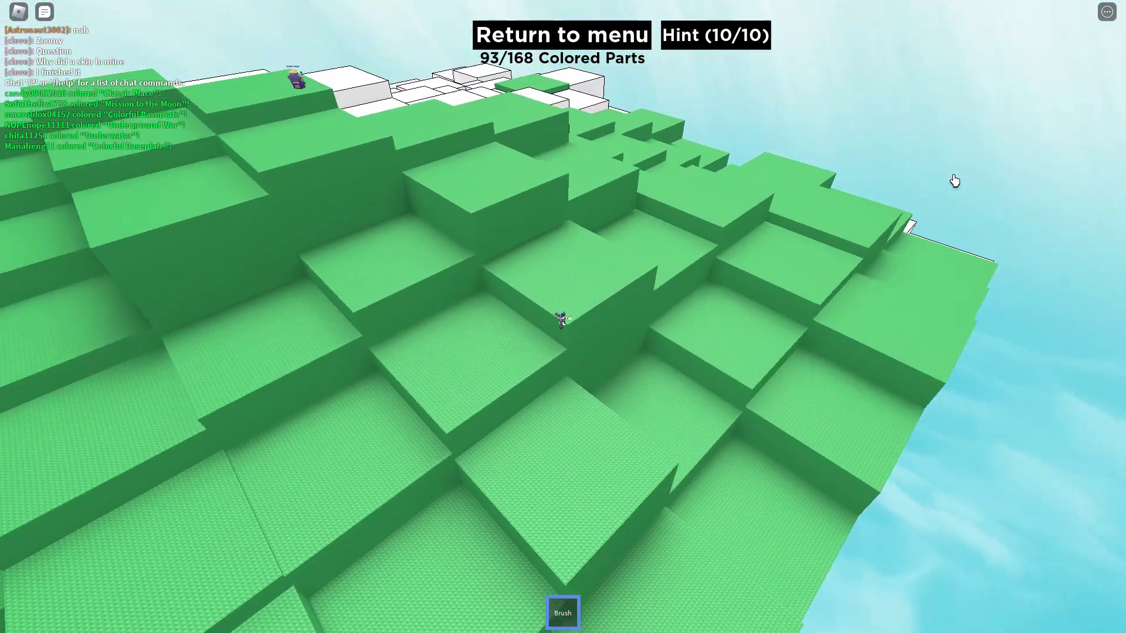
key(w)
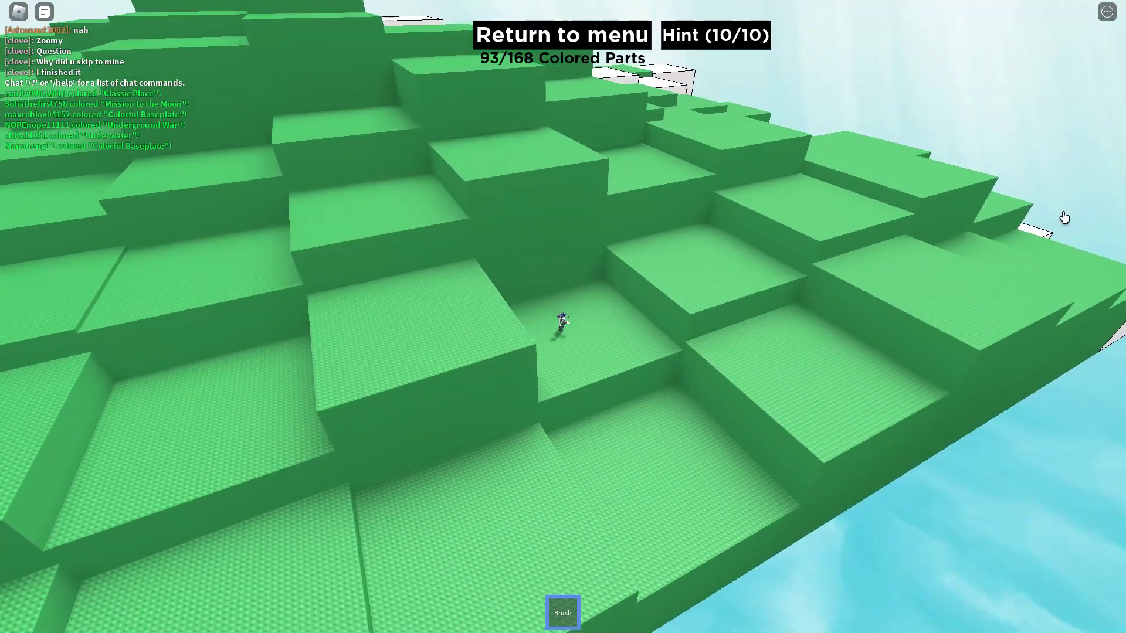
key(d)
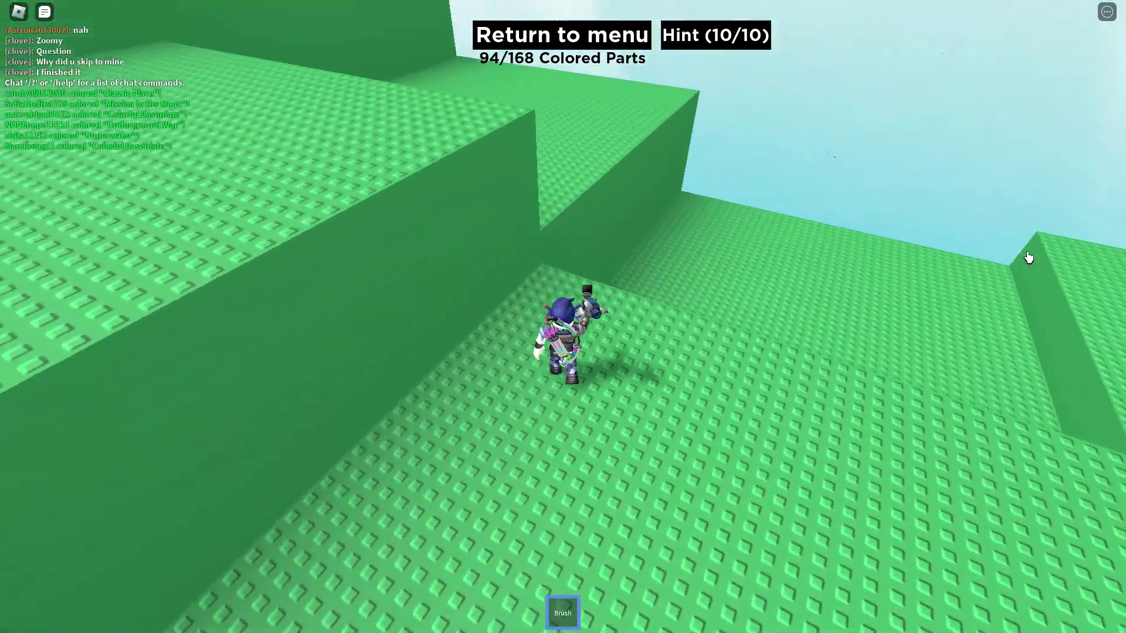
Step: Jump onto the higher platforms and cross them, reaching 111 of 168 parts
key(w)
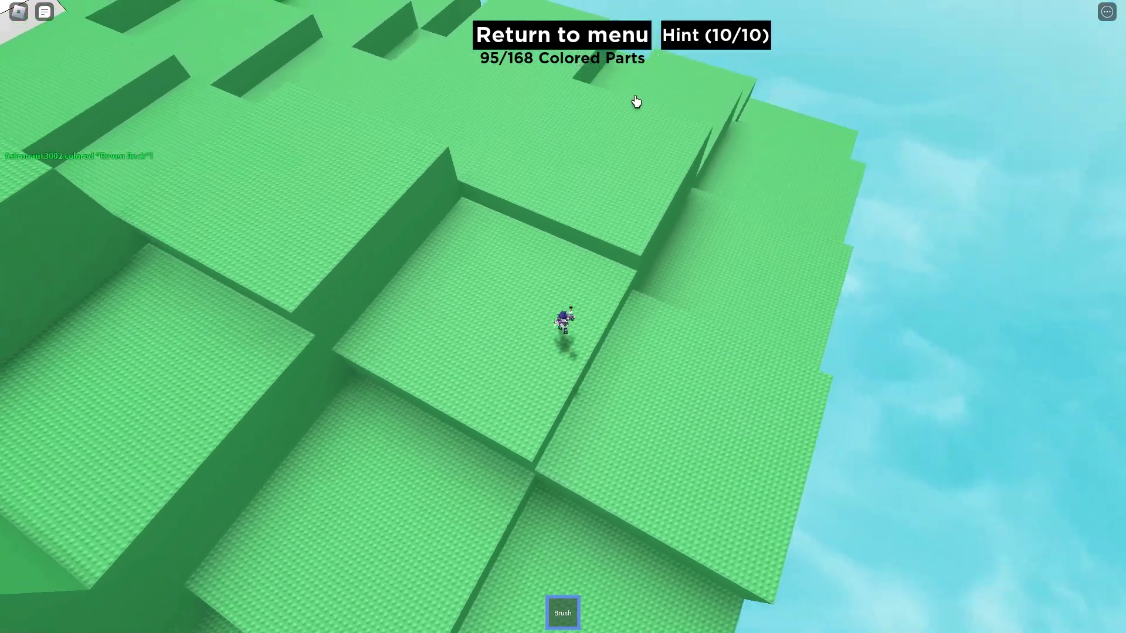
key(Left)
key(space)
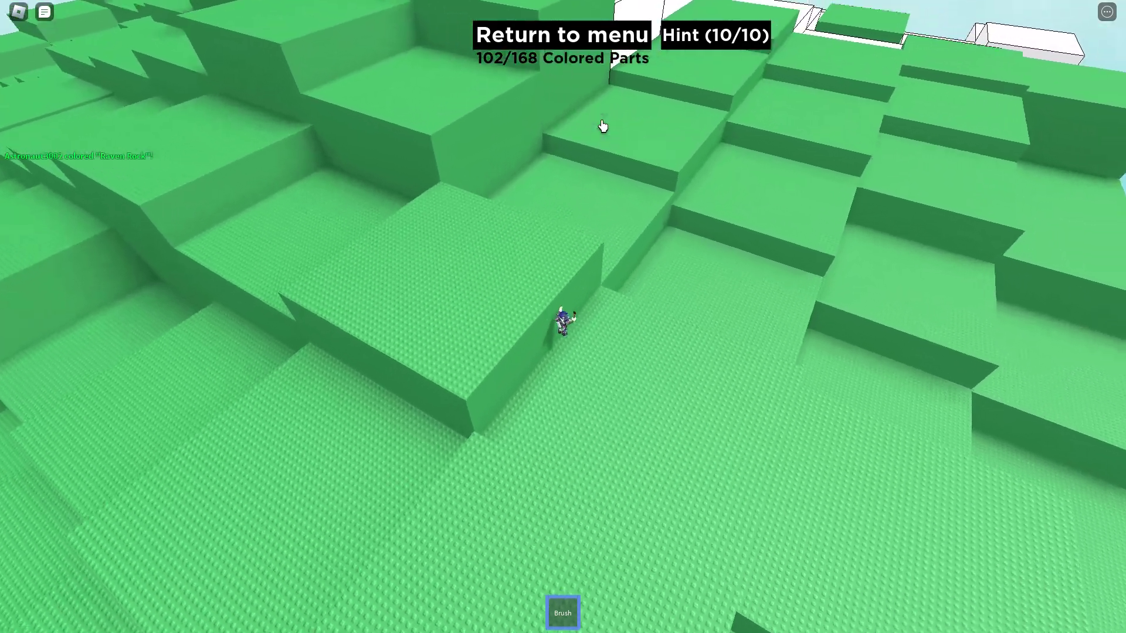
scroll(603, 126, up, 5)
key(w)
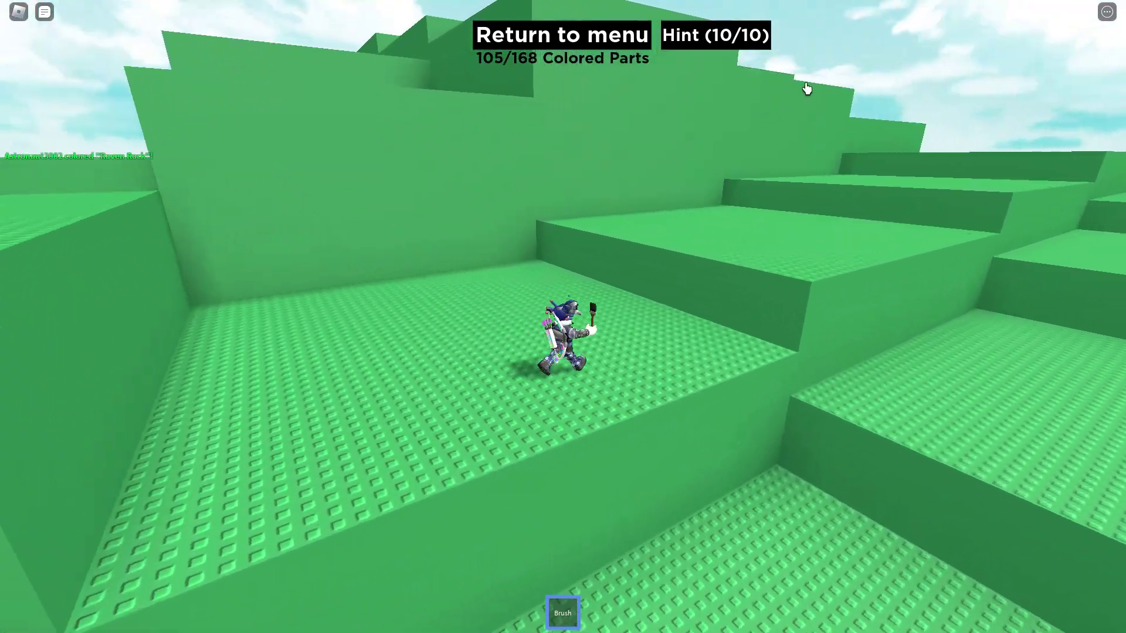
key(space)
scroll(819, 84, up, 4)
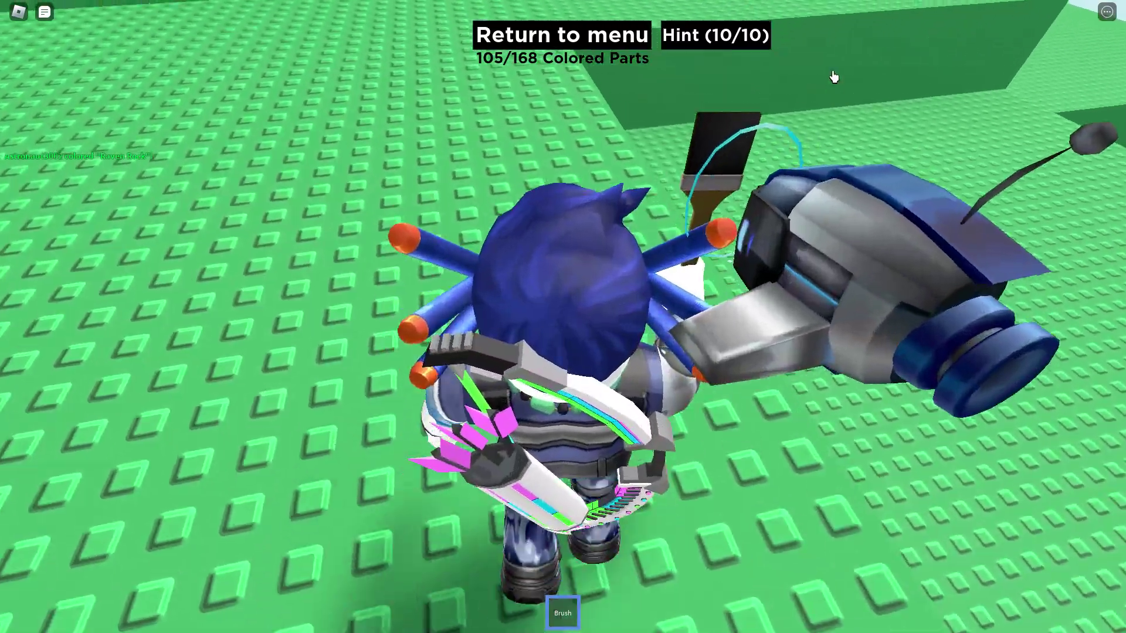
key(w)
key(w)
scroll(802, 103, down, 5)
key(w)
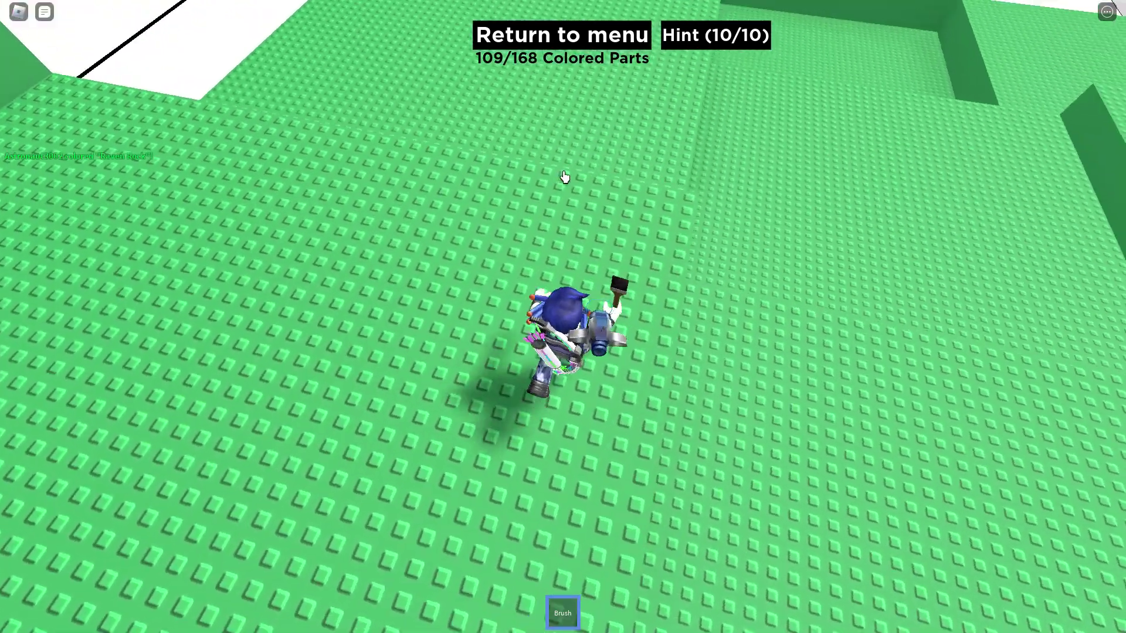
scroll(517, 176, down, 5)
Step: Paint a block green and cross the platforms, orbiting to reveal white blocks
click(514, 146)
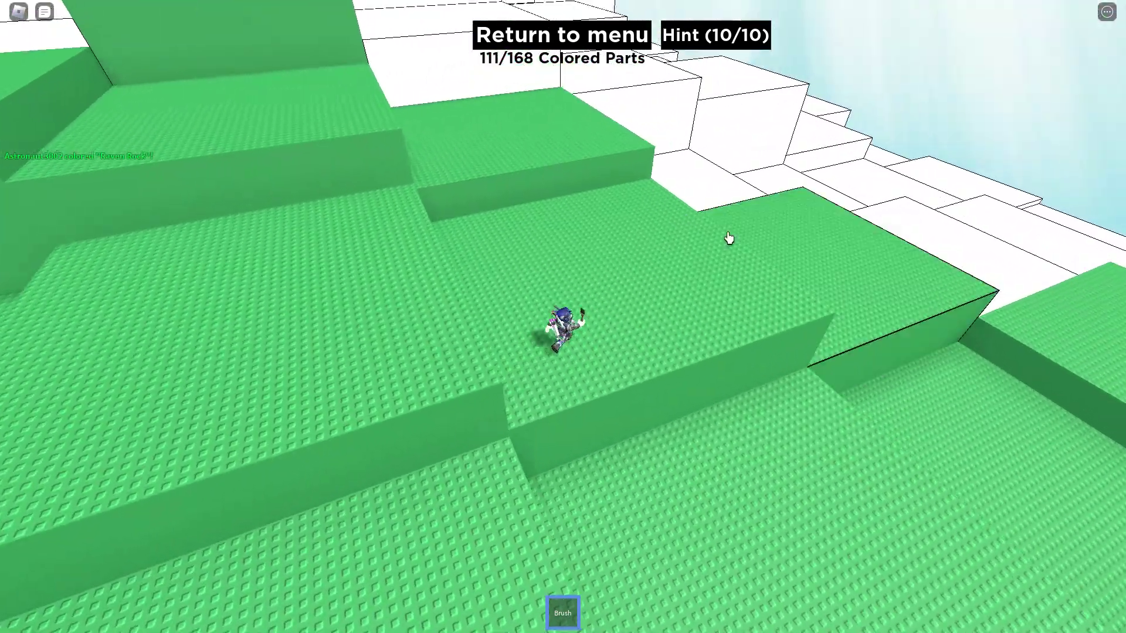
key(w)
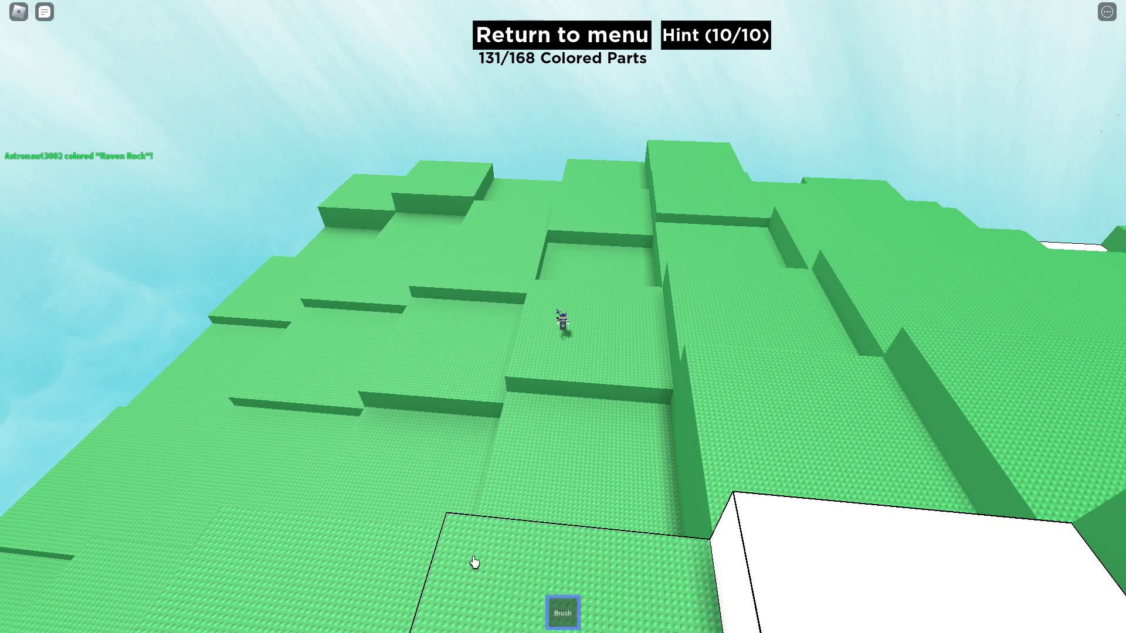
drag(871, 519, 842, 419)
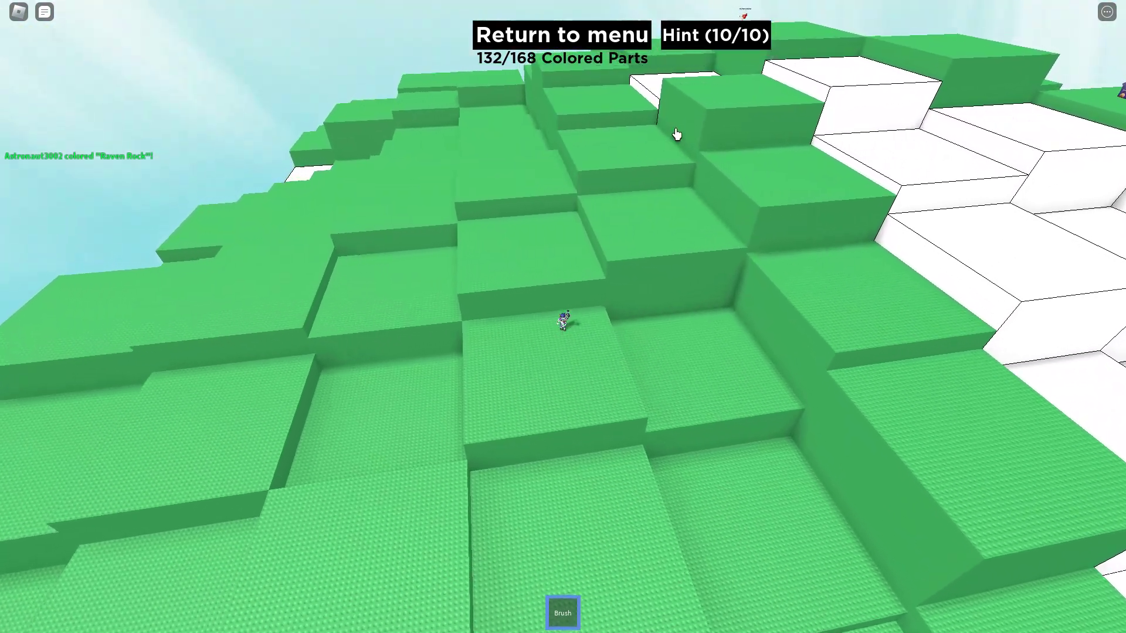
scroll(689, 124, up, 5)
scroll(688, 132, up, 3)
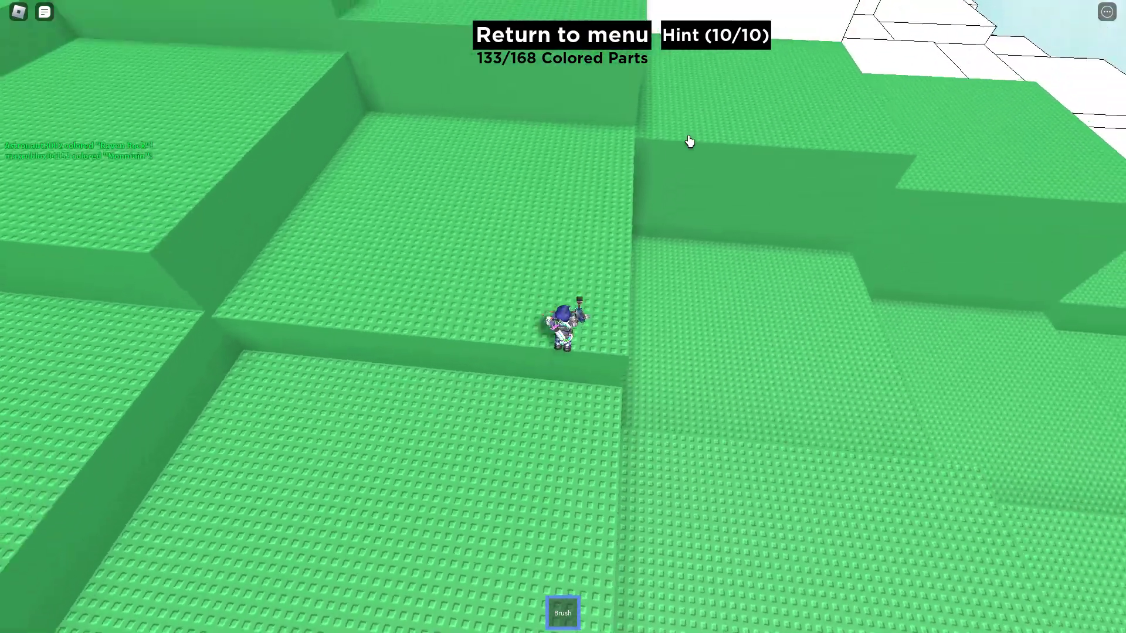
scroll(690, 141, down, 5)
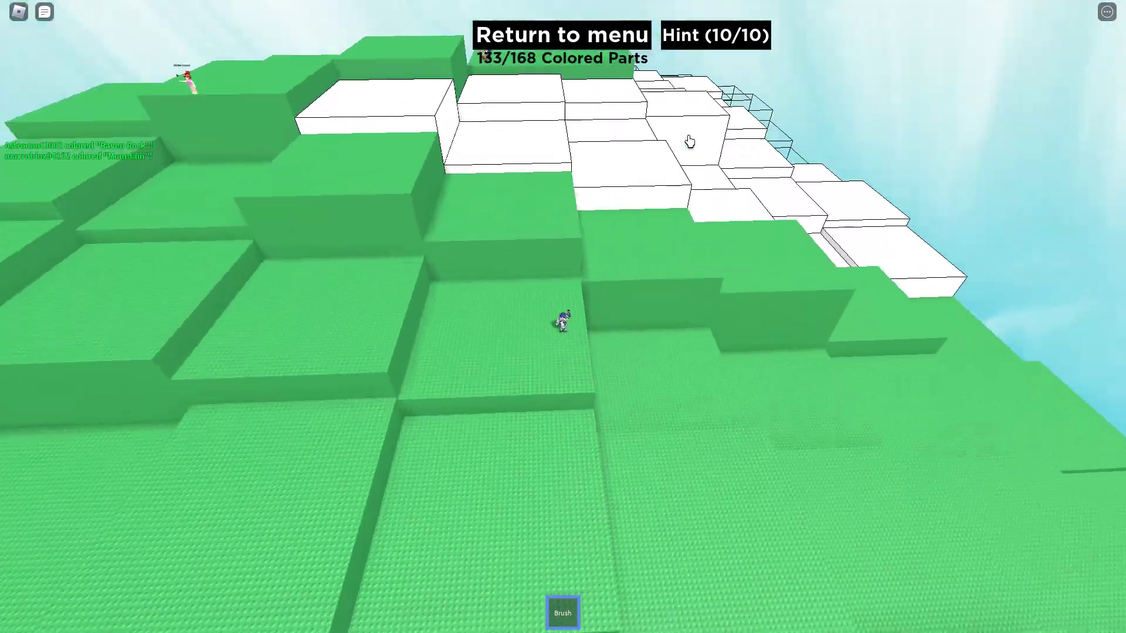
scroll(690, 142, up, 5)
scroll(690, 142, down, 3)
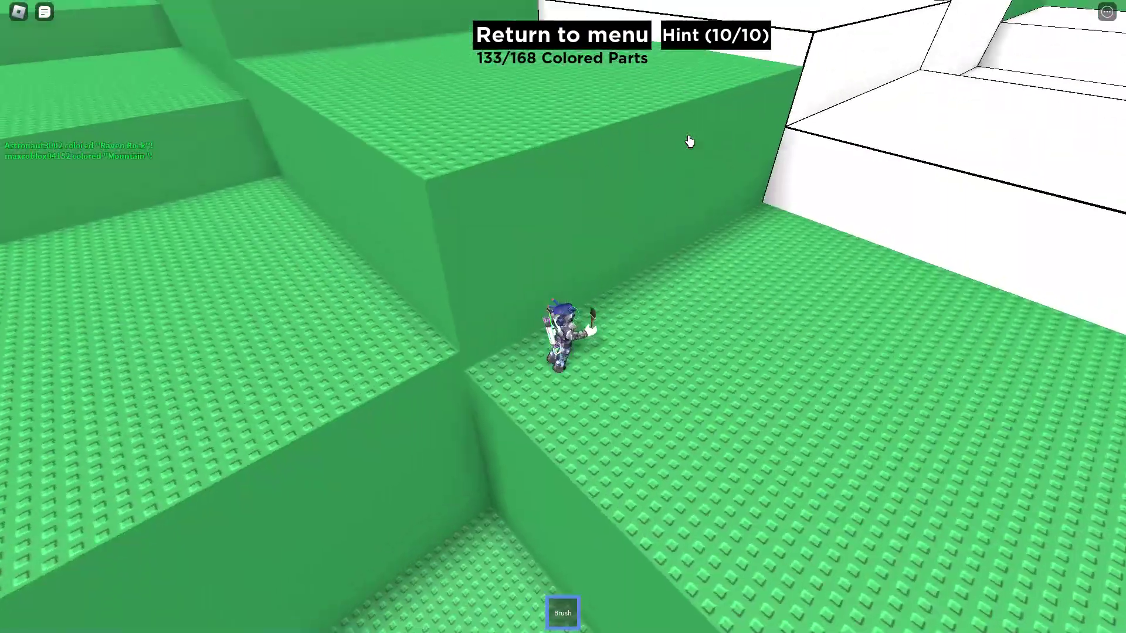
scroll(690, 142, down, 2)
mouse_move(690, 142)
mouse_down()
mouse_move(714, 273)
mouse_move(882, 472)
mouse_move(1011, 573)
mouse_move(695, 240)
mouse_up()
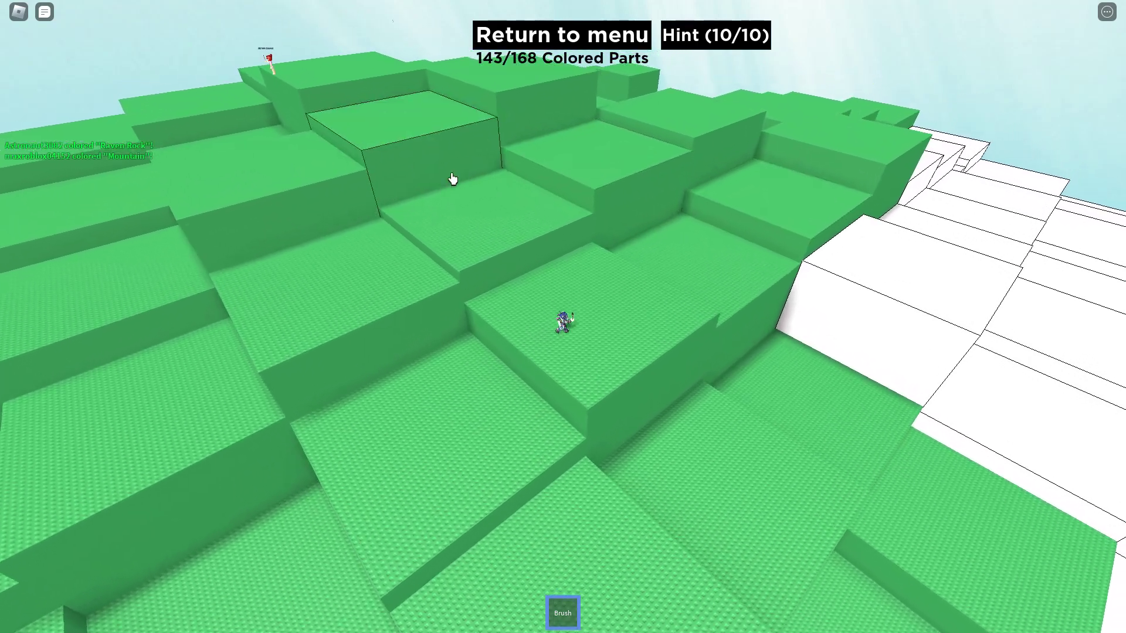
Step: Sweep-paint the remaining white blocks on the right and below, reaching 167 of 168
mouse_move(443, 178)
mouse_down()
mouse_move(962, 332)
mouse_move(1081, 494)
mouse_up()
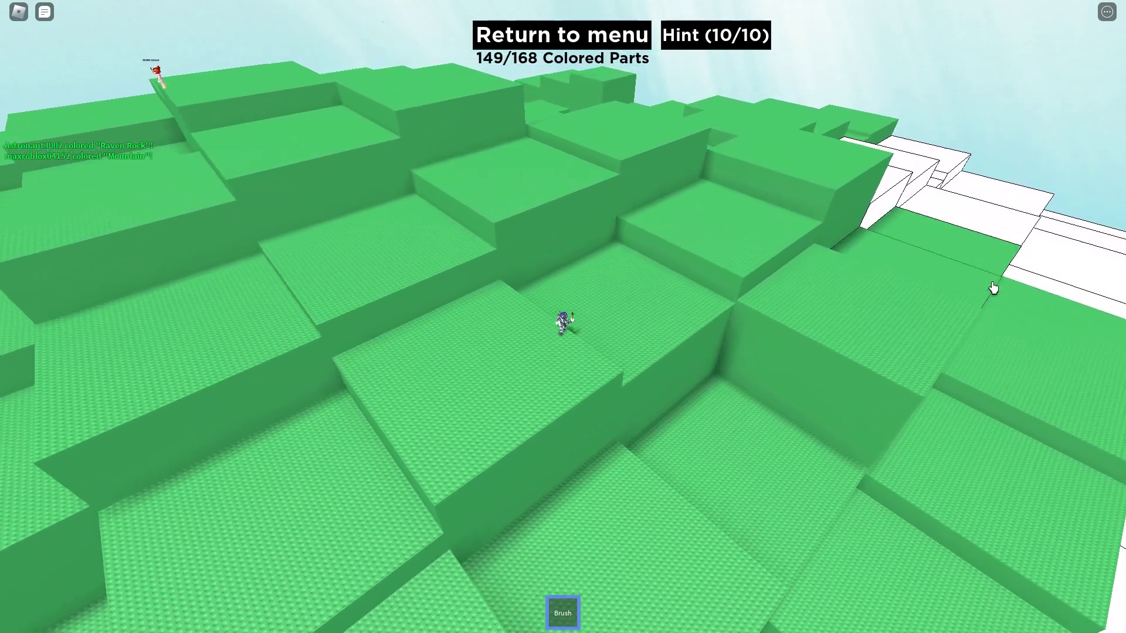
key(d)
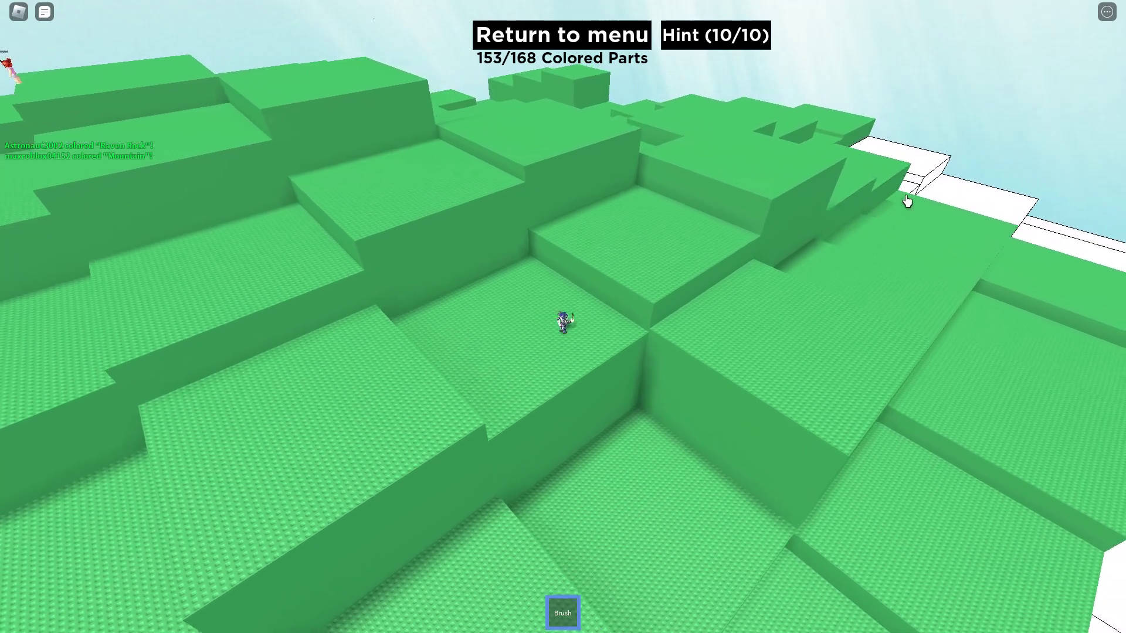
drag(926, 190, 932, 229)
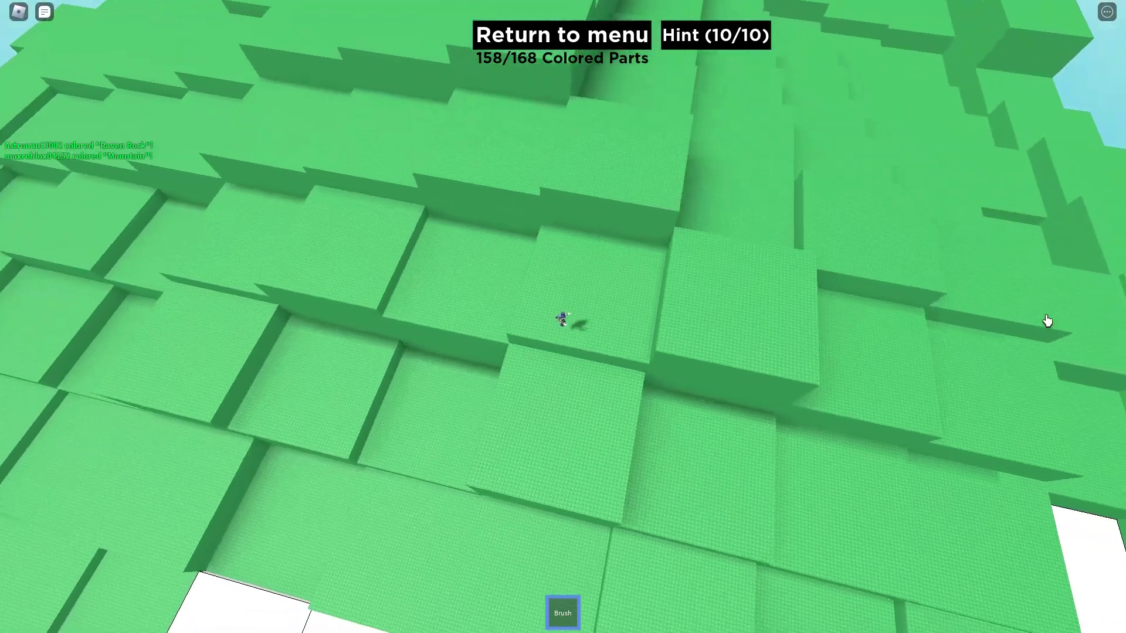
drag(1048, 322, 1089, 539)
key(s)
drag(483, 620, 877, 485)
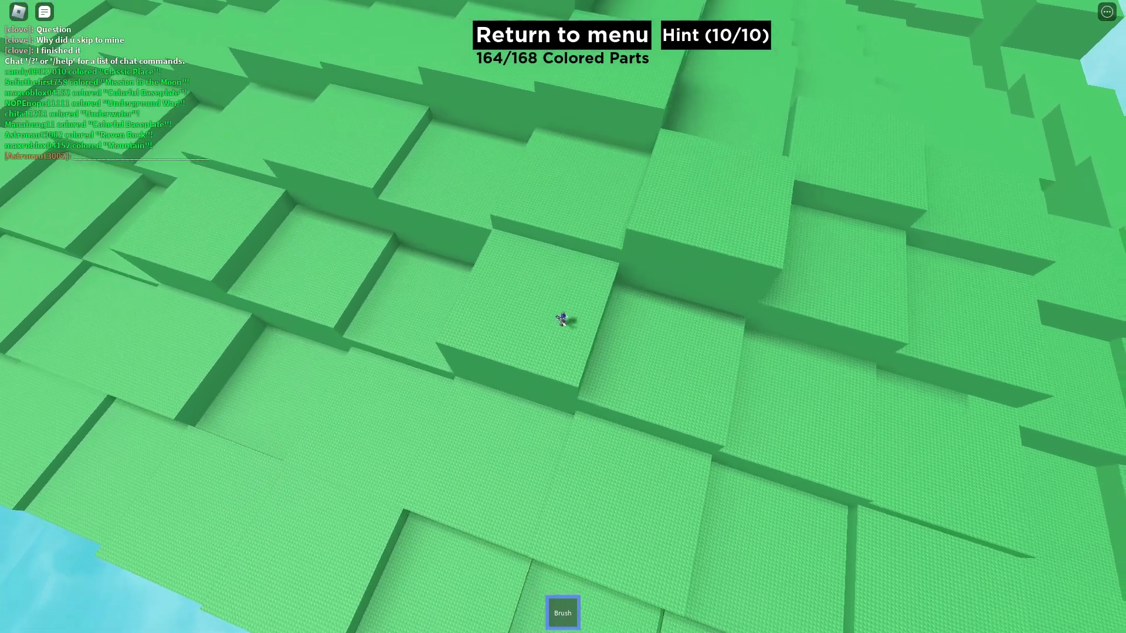
drag(972, 295, 915, 281)
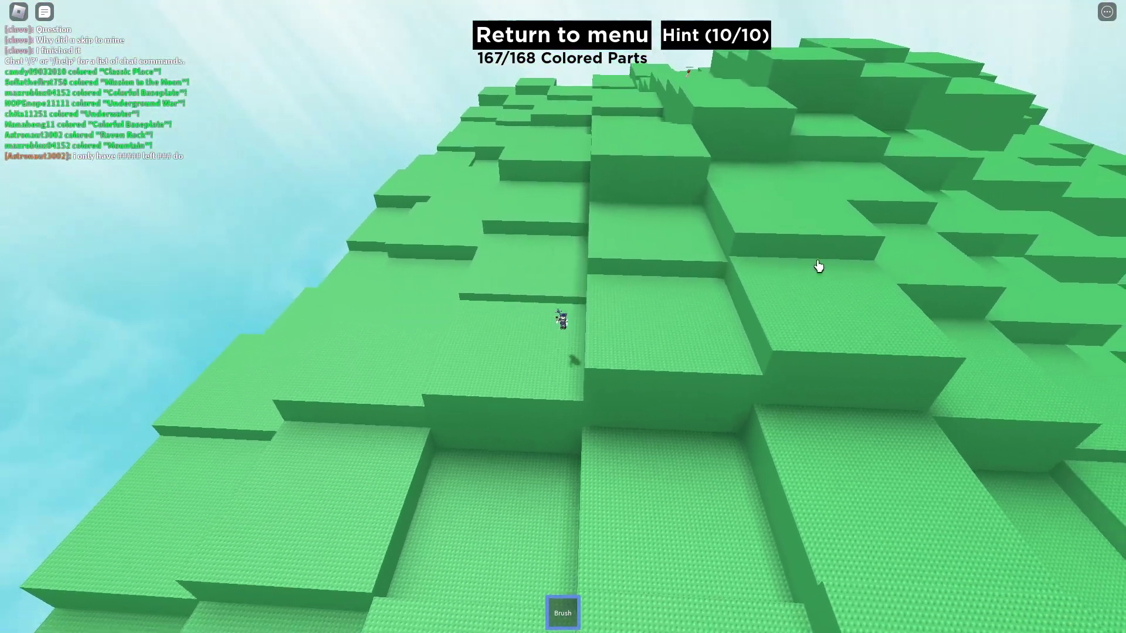
Step: Search the green steps and paint the last white Mountain block, completing 168 of 168
drag(817, 265, 812, 285)
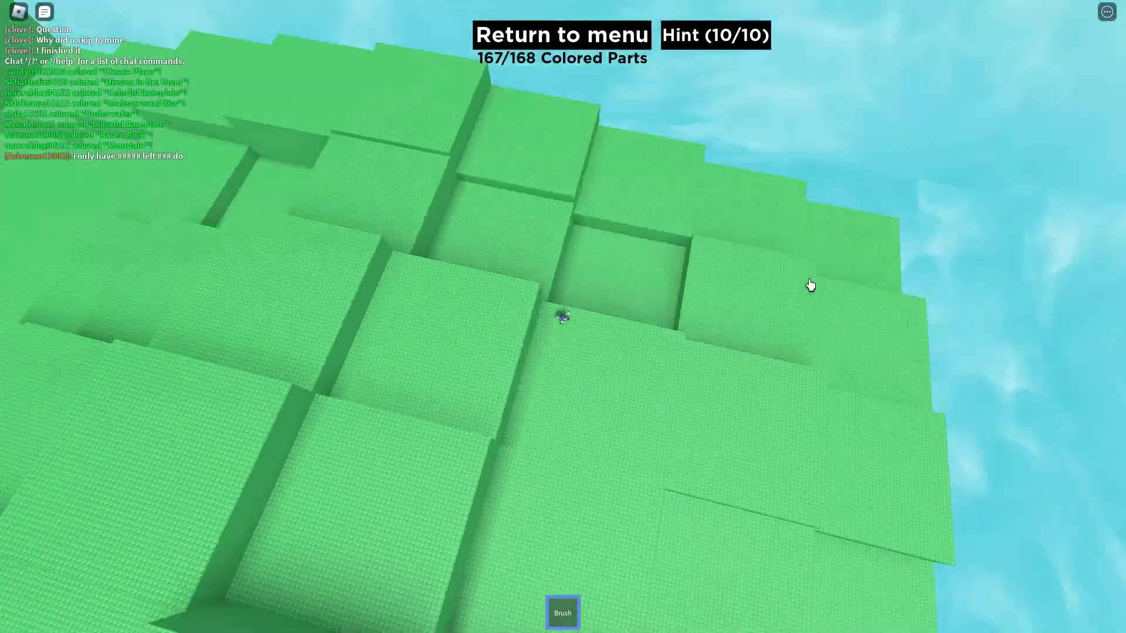
scroll(810, 285, up, 5)
scroll(809, 285, up, 5)
scroll(811, 285, up, 3)
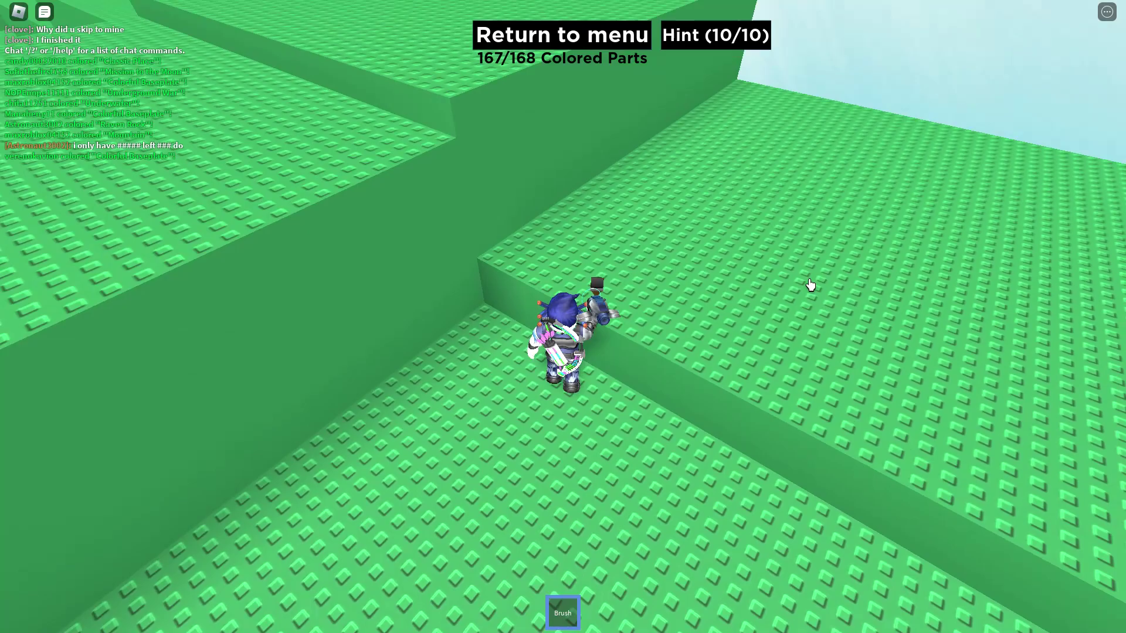
drag(810, 285, 810, 286)
scroll(811, 286, down, 5)
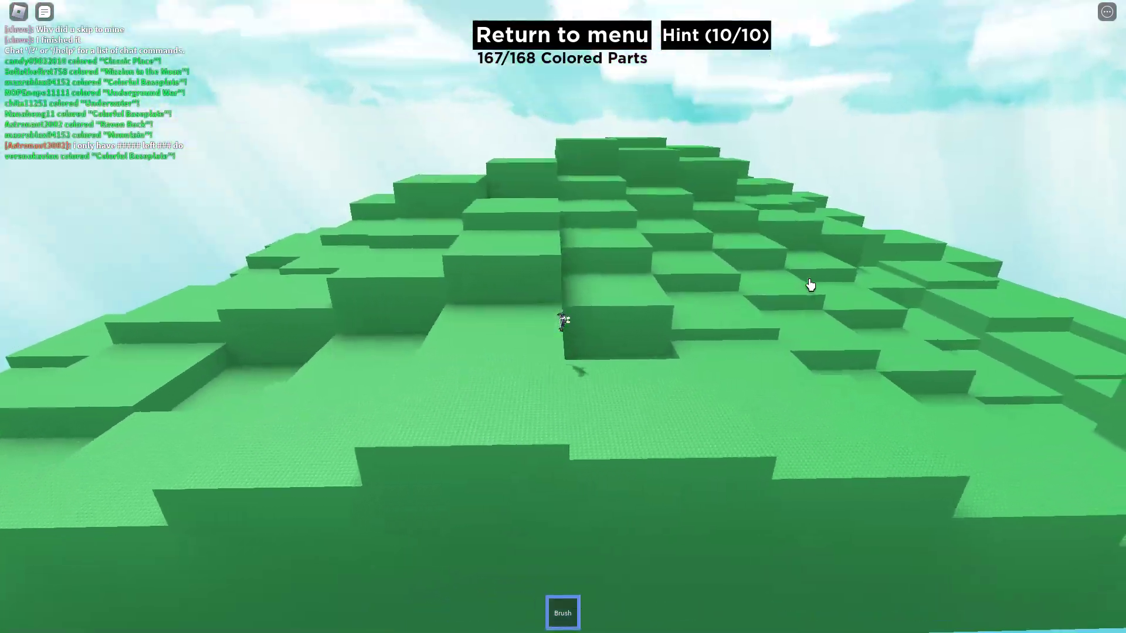
scroll(811, 286, up, 10)
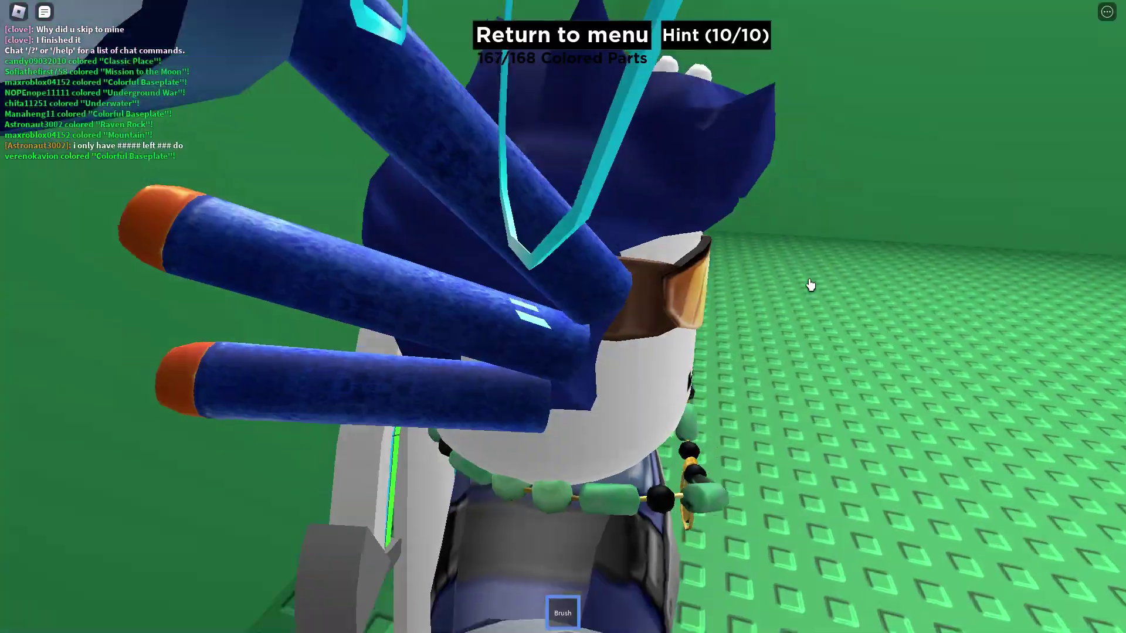
scroll(810, 285, down, 2)
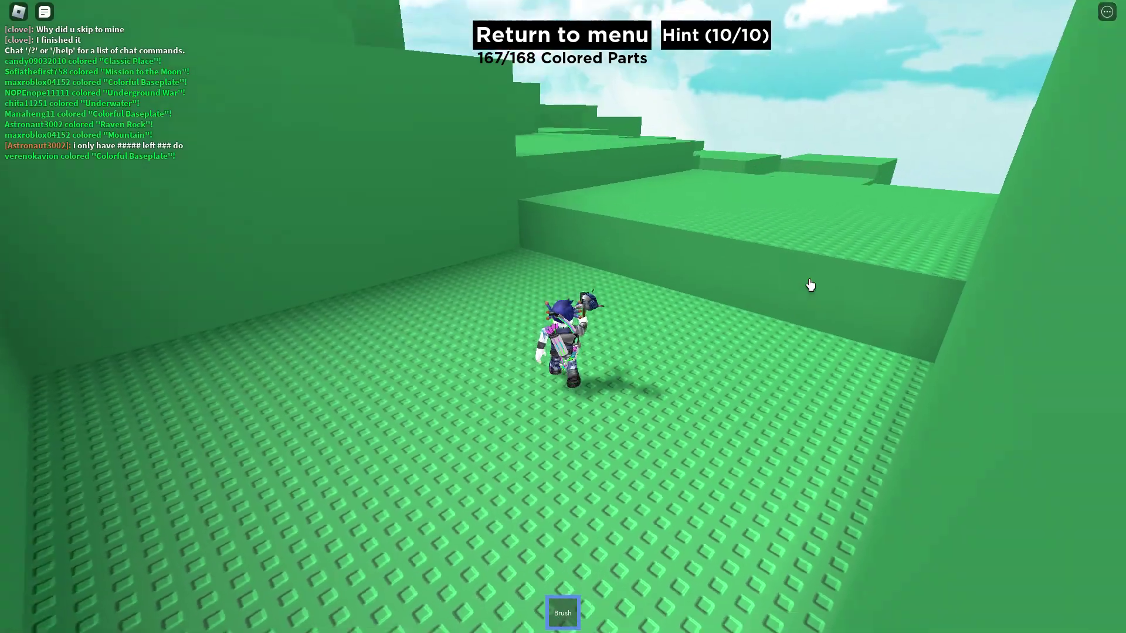
scroll(810, 286, down, 5)
key(w)
scroll(810, 285, up, 5)
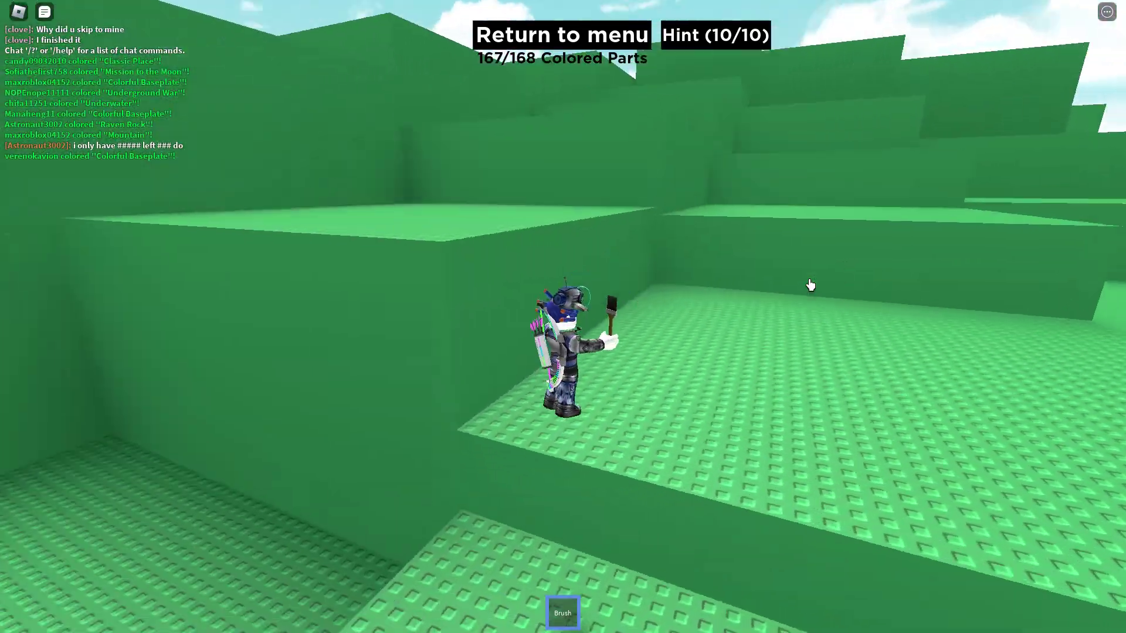
key(w)
key(space)
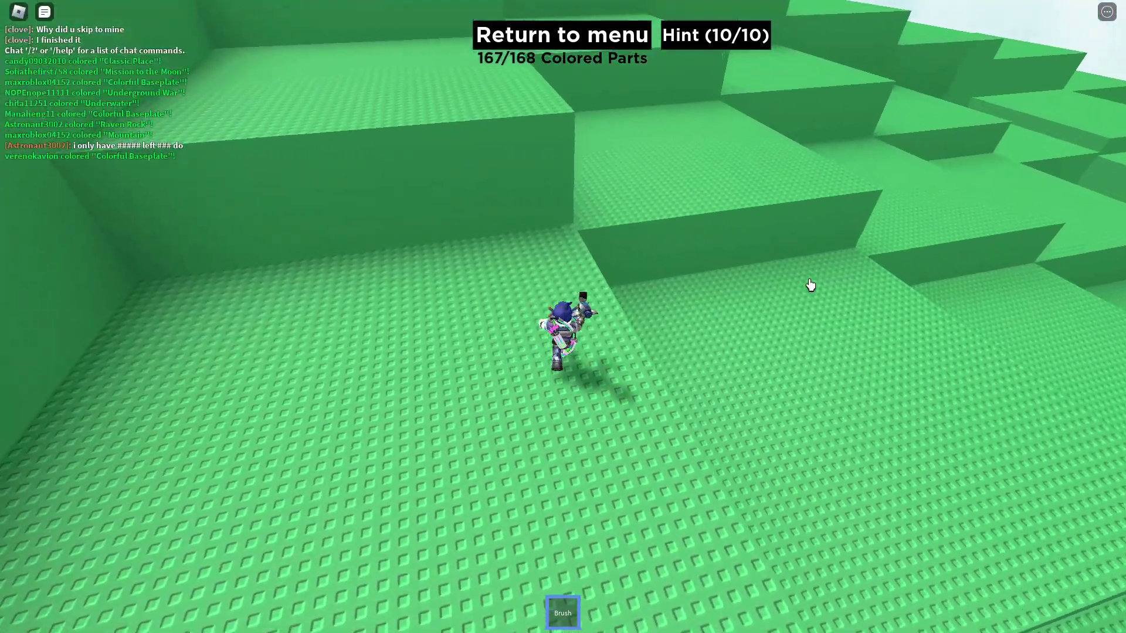
key(w)
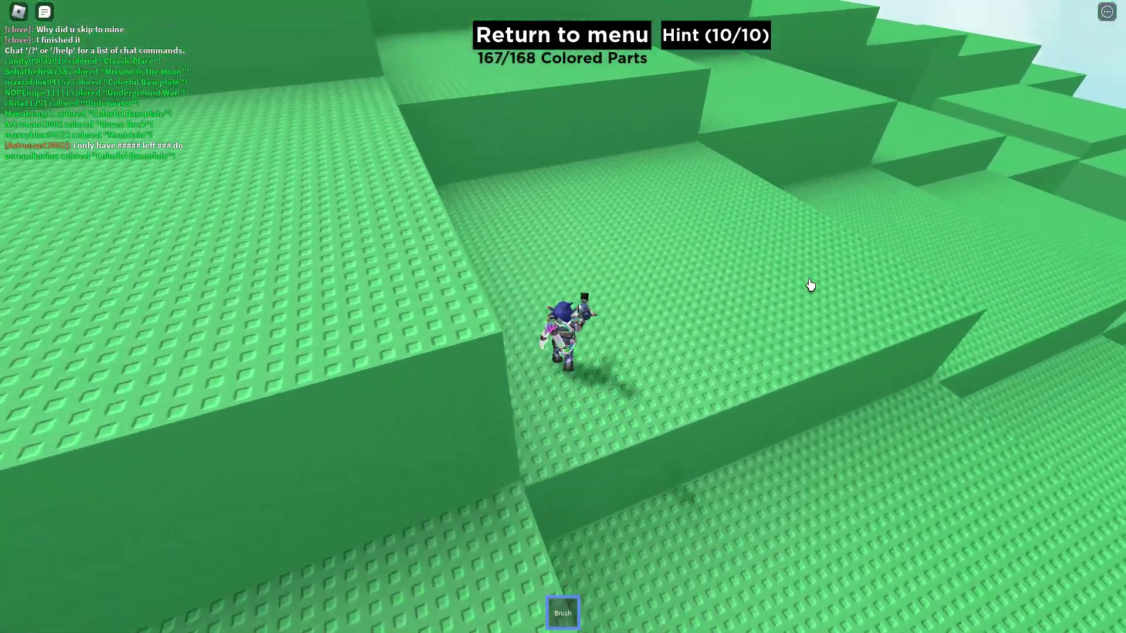
key(w)
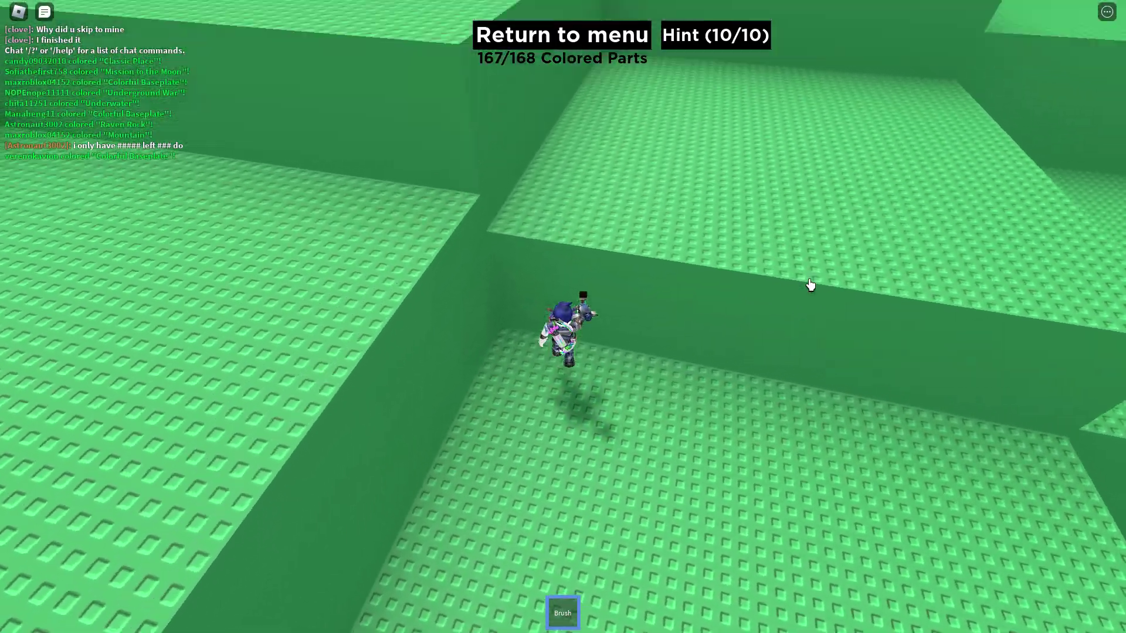
key(w)
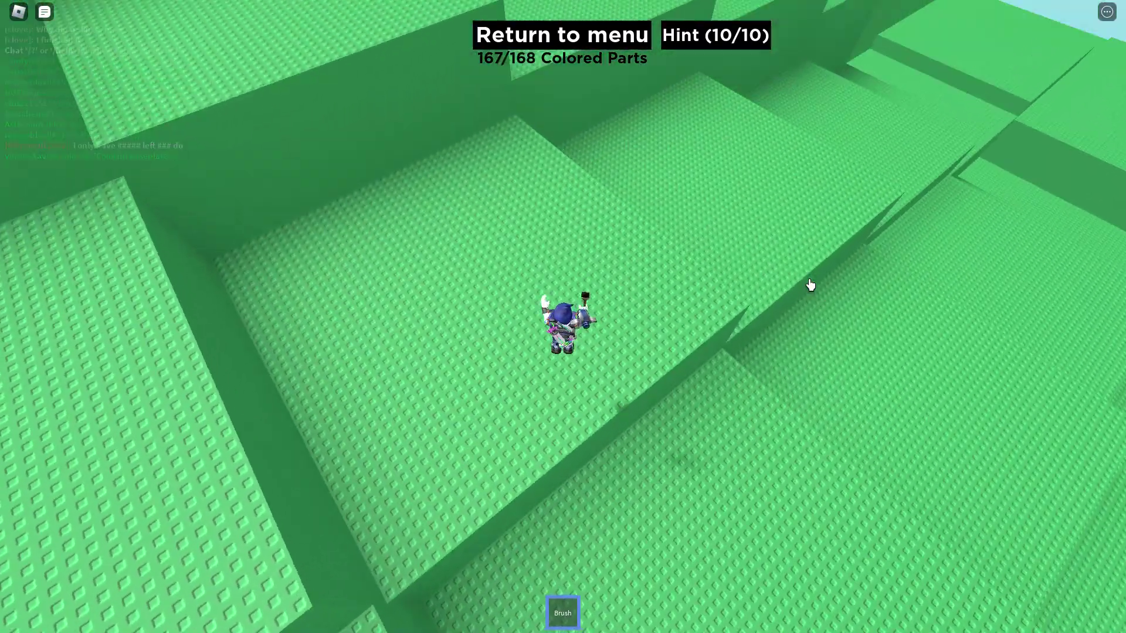
key(w)
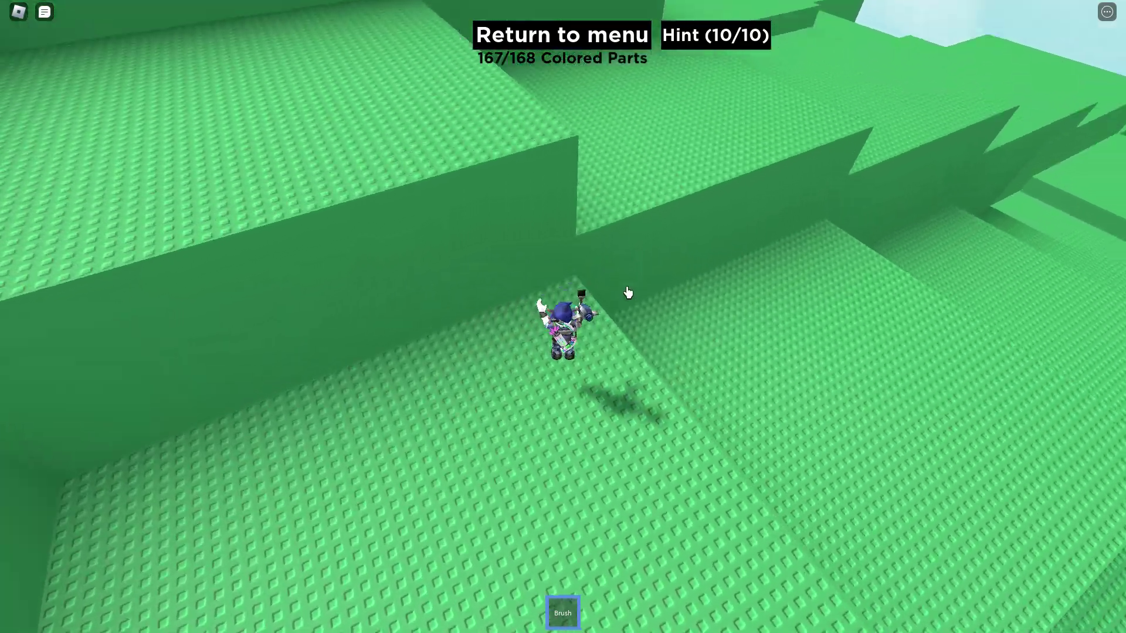
key(w)
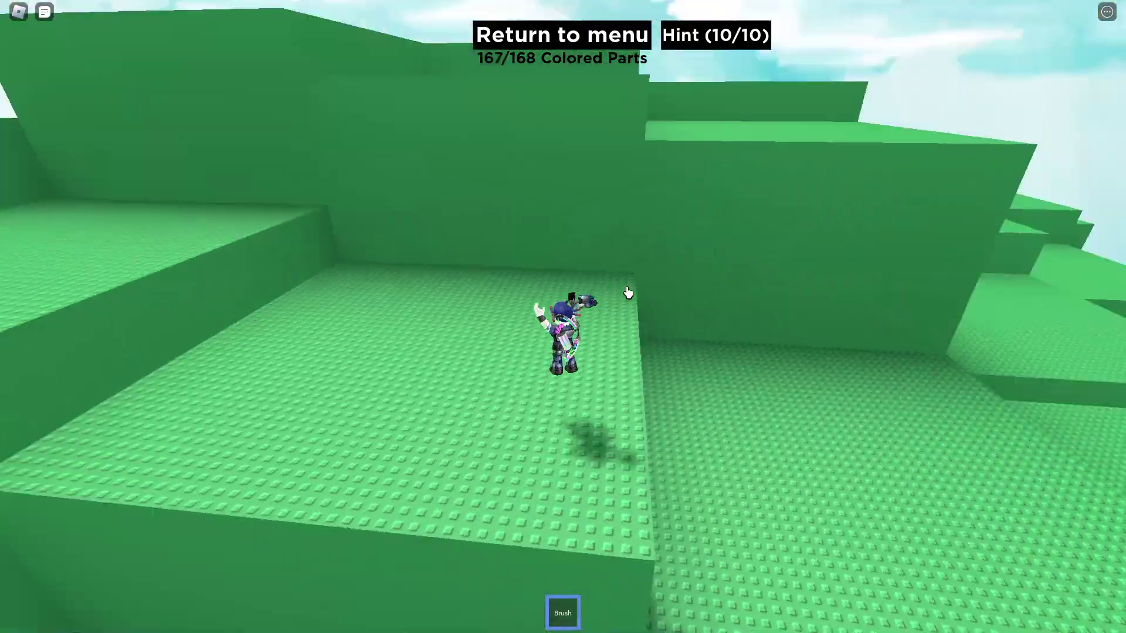
scroll(627, 292, down, 3)
scroll(627, 291, down, 5)
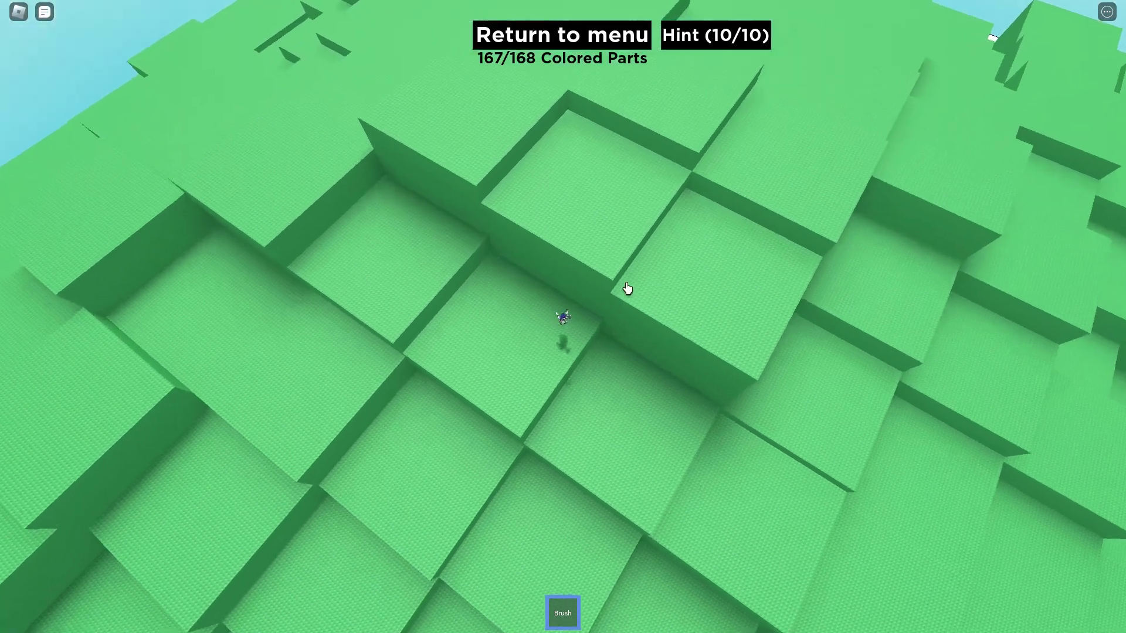
scroll(881, 146, up, 2)
click(940, 107)
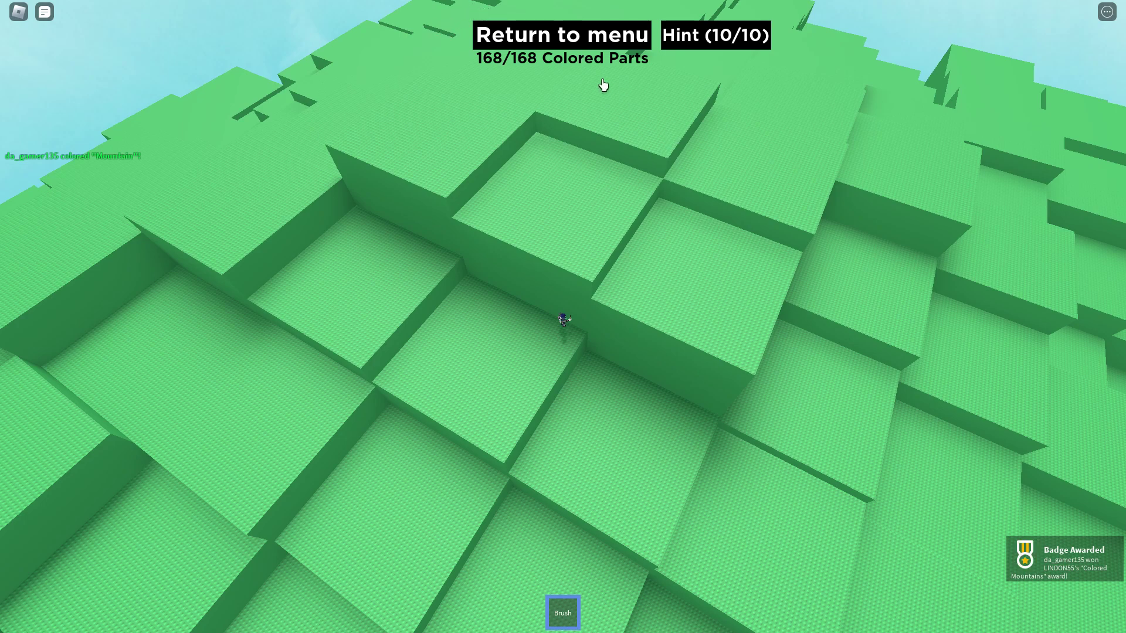
Step: Return to the menu and enter the 4 Teams level
click(601, 55)
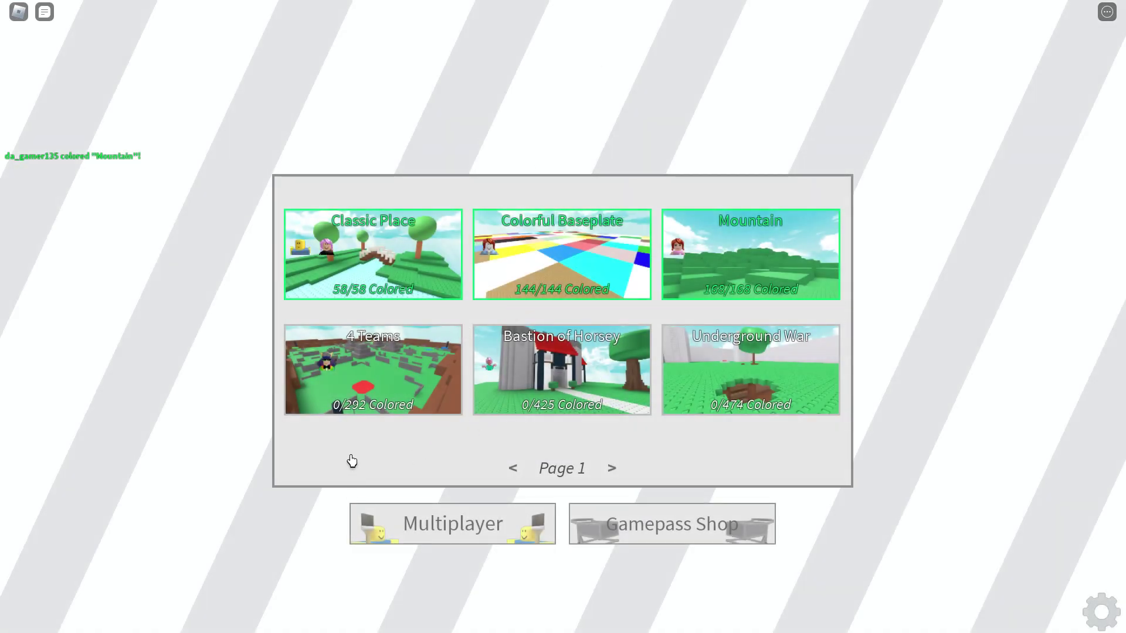
click(353, 388)
click(616, 444)
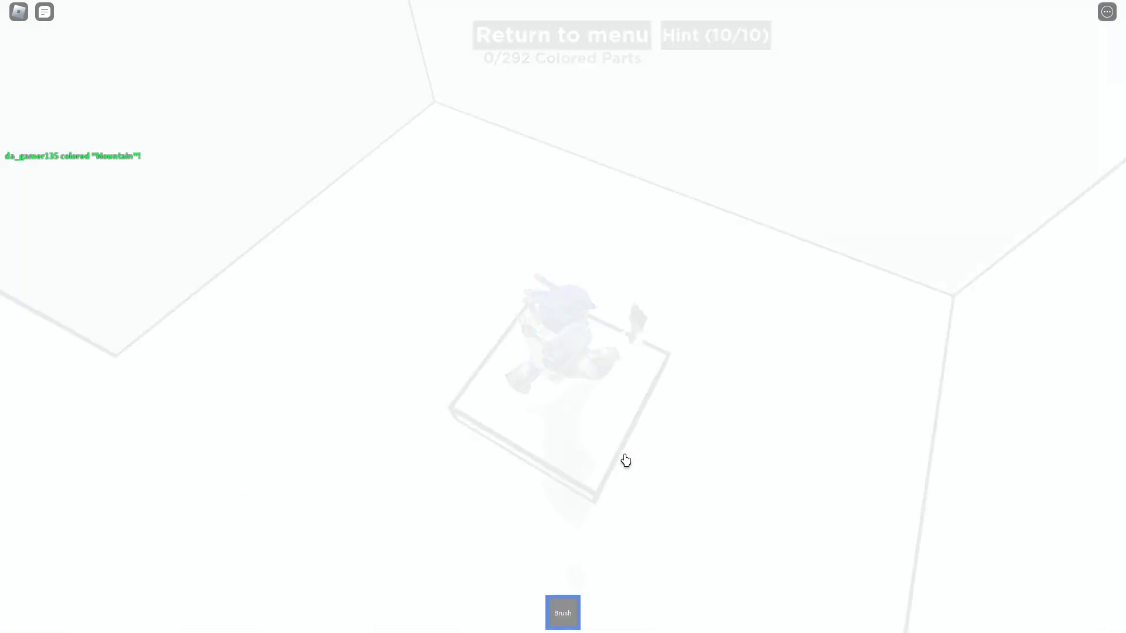
Step: Paint the starting floor green and the surrounding structure yellow, using one hint
click(789, 437)
click(834, 191)
click(862, 174)
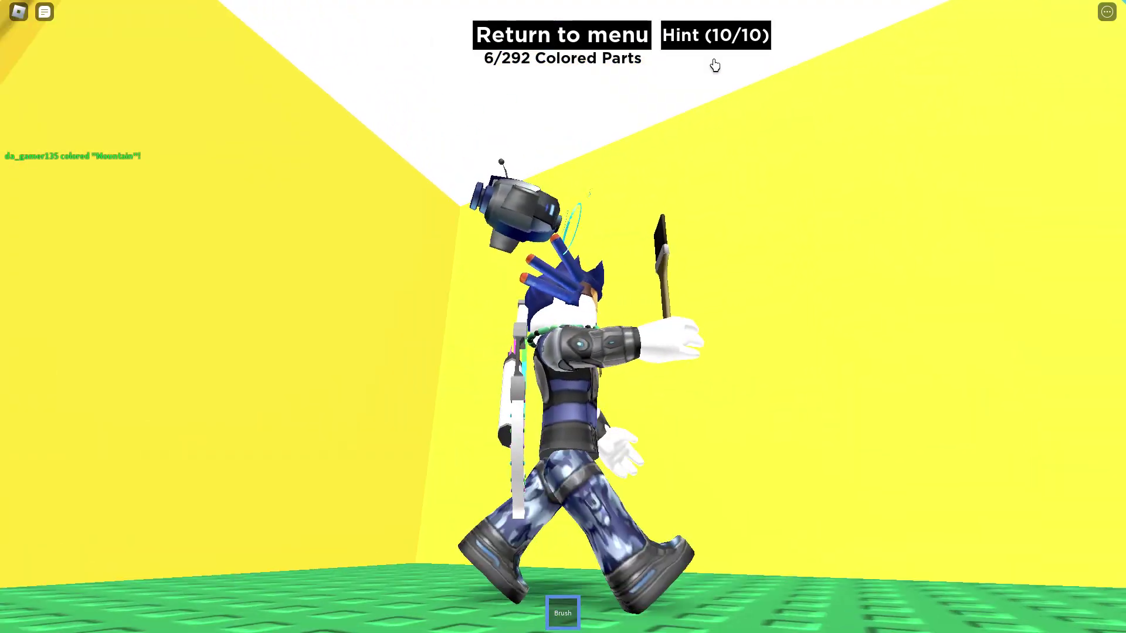
click(715, 35)
click(636, 168)
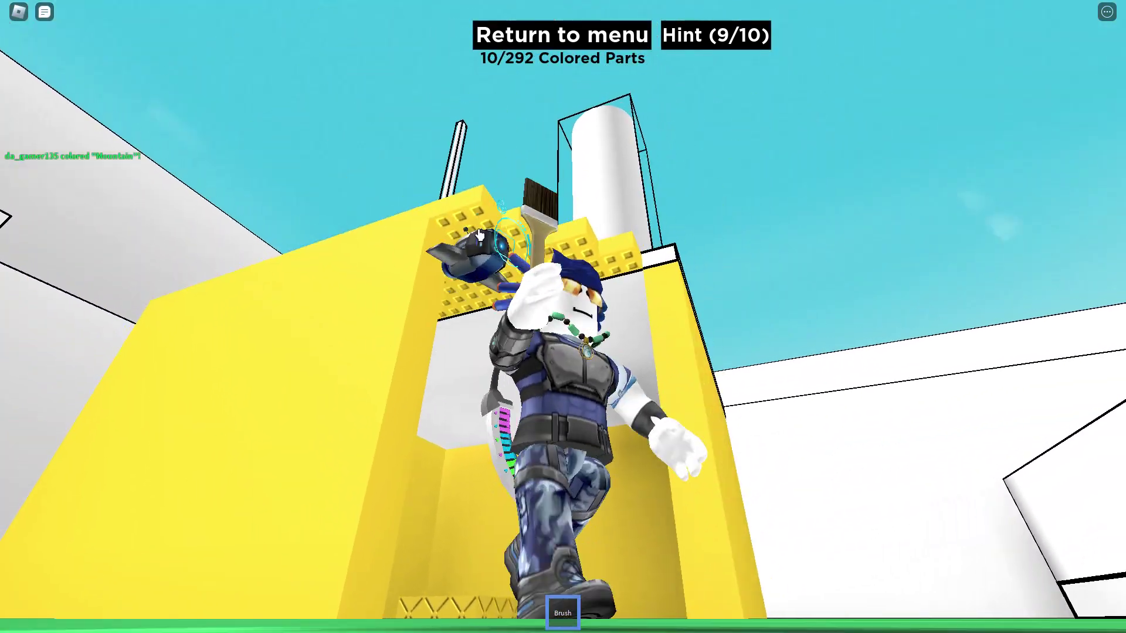
click(608, 247)
scroll(581, 327, down, 5)
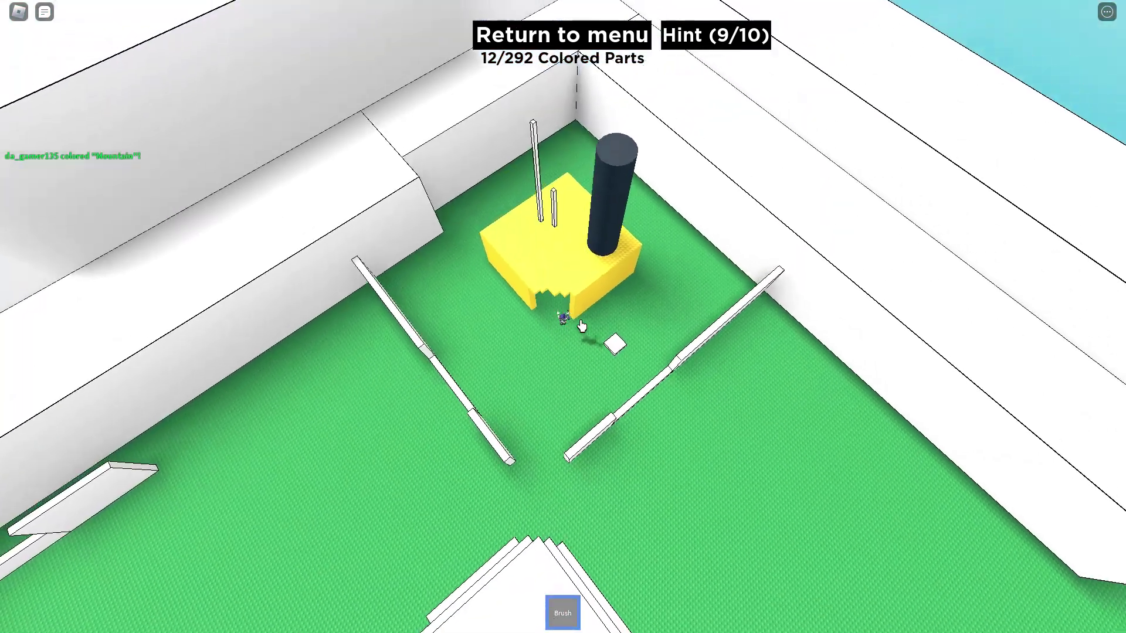
Step: Paint the left, right and middle wall sections brown and the right fence grey
click(220, 291)
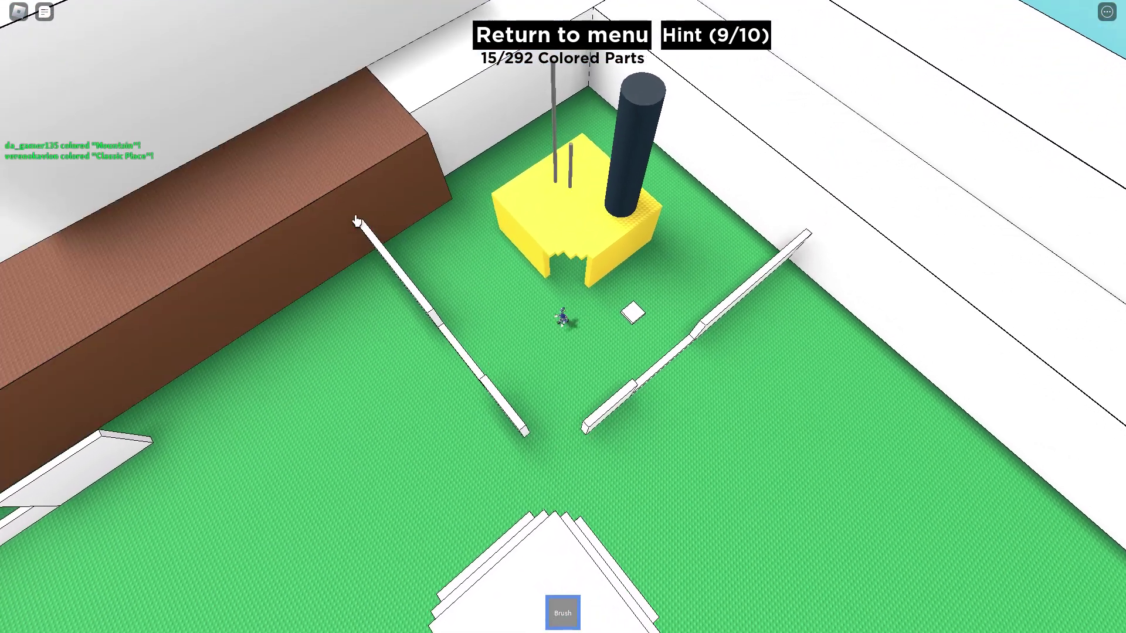
click(457, 105)
click(891, 122)
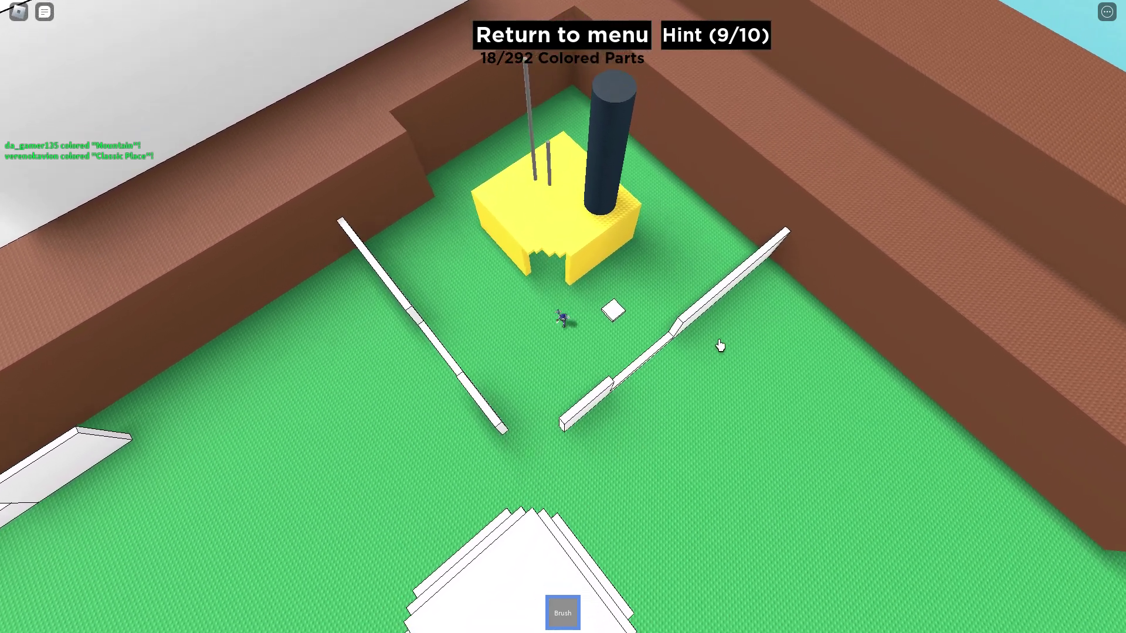
click(678, 334)
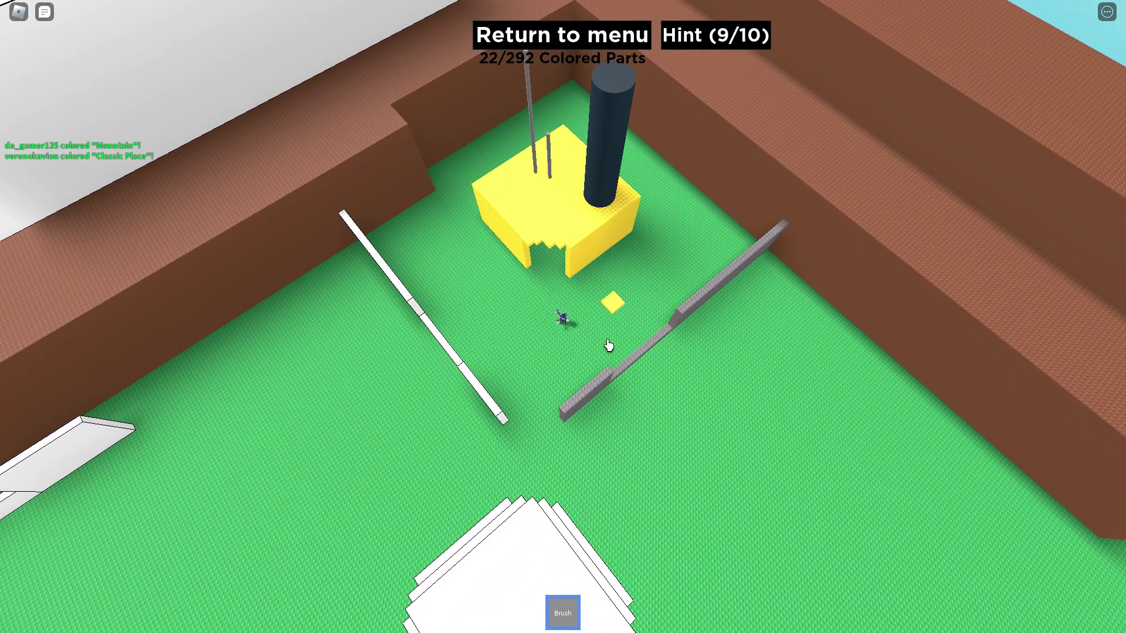
Step: Paint the panels and floor patch yellow and the upper wall brown, reaching 41 of 292
click(453, 337)
scroll(440, 320, up, 5)
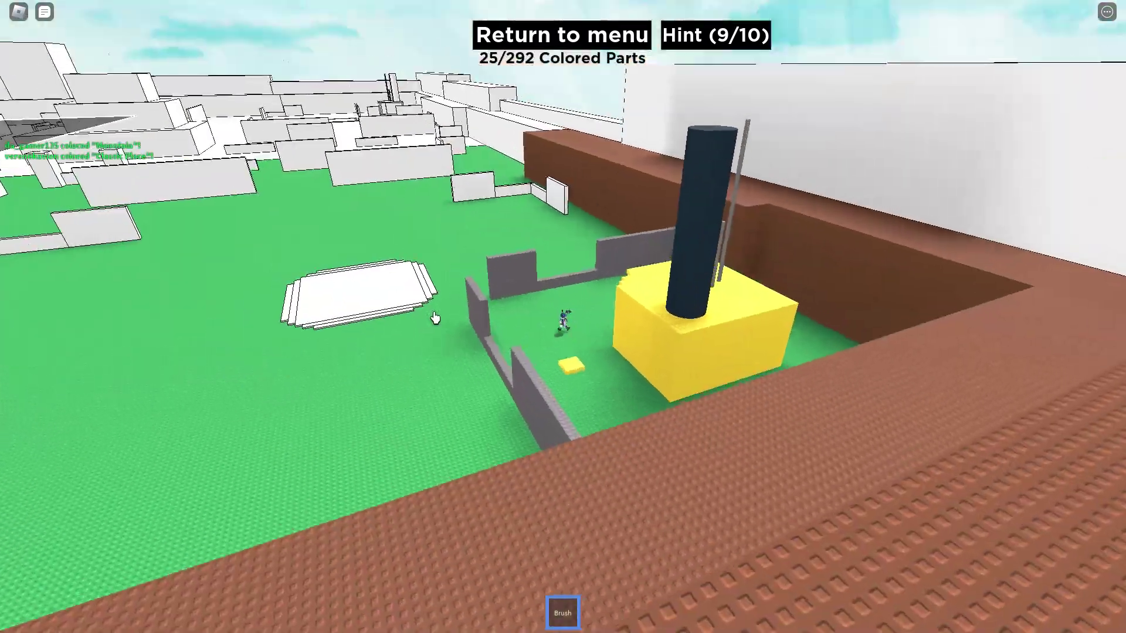
click(259, 300)
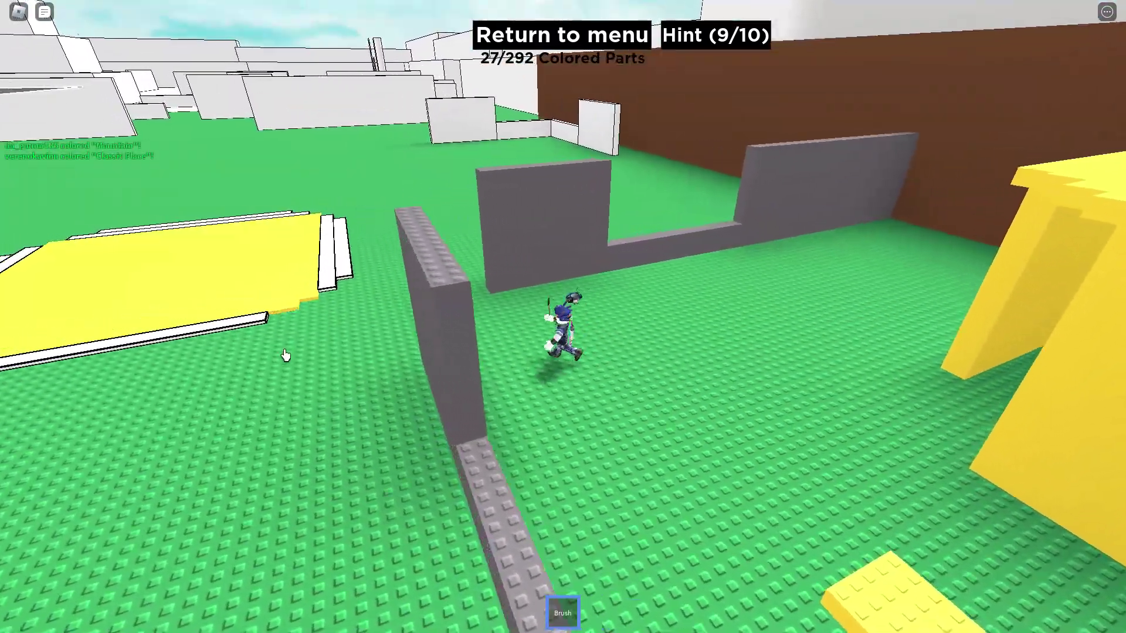
click(285, 356)
scroll(371, 302, up, 5)
scroll(410, 307, down, 5)
click(531, 302)
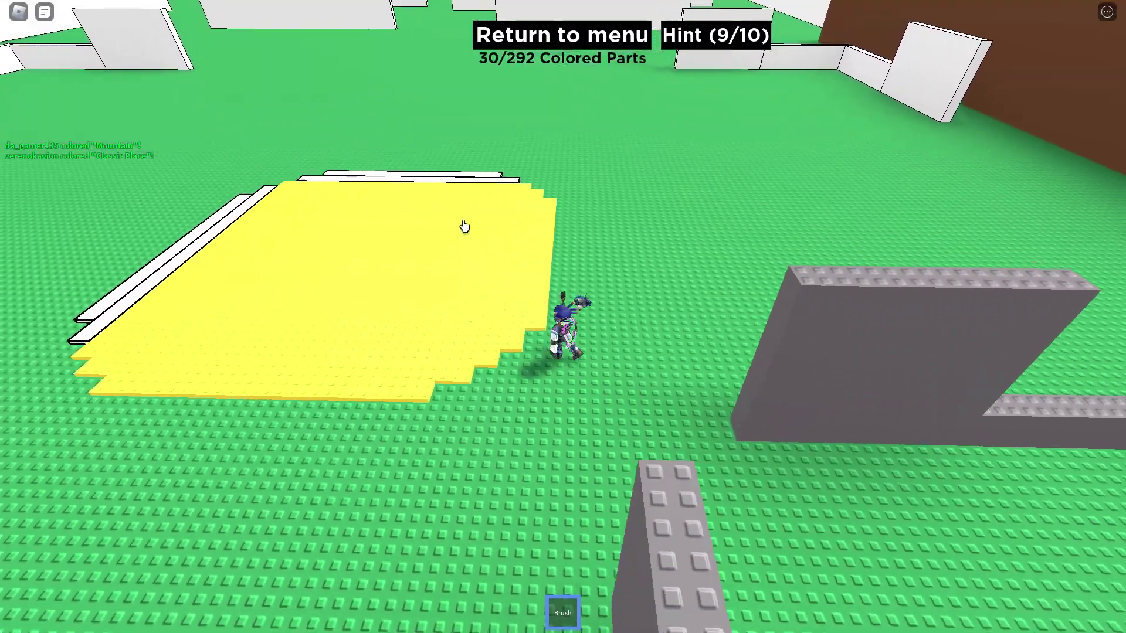
click(323, 249)
click(300, 312)
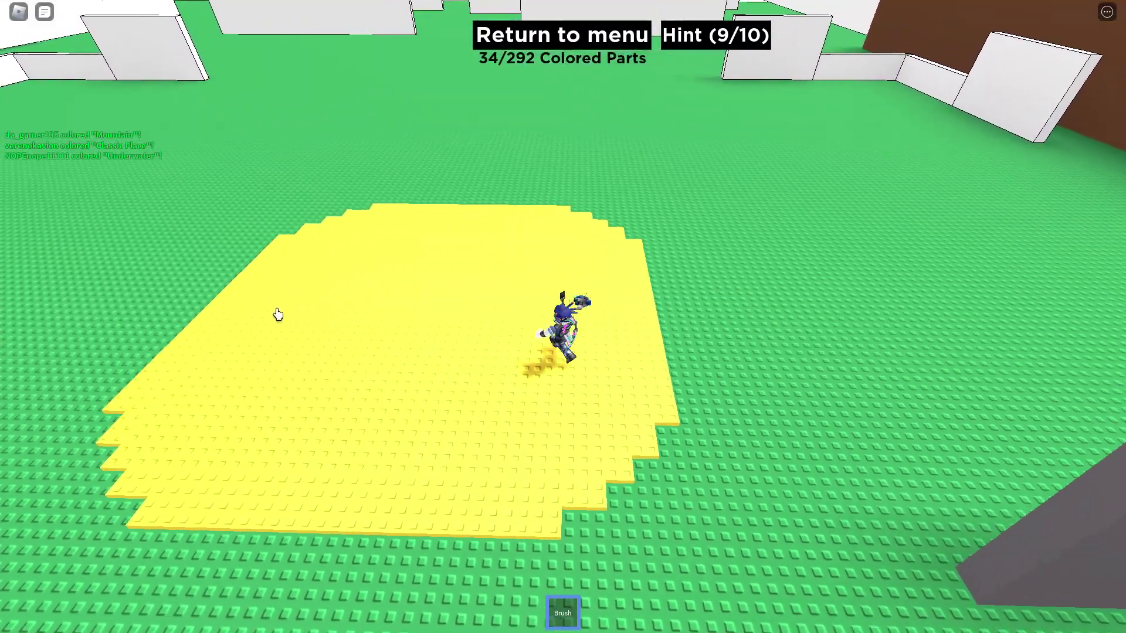
click(530, 225)
click(842, 120)
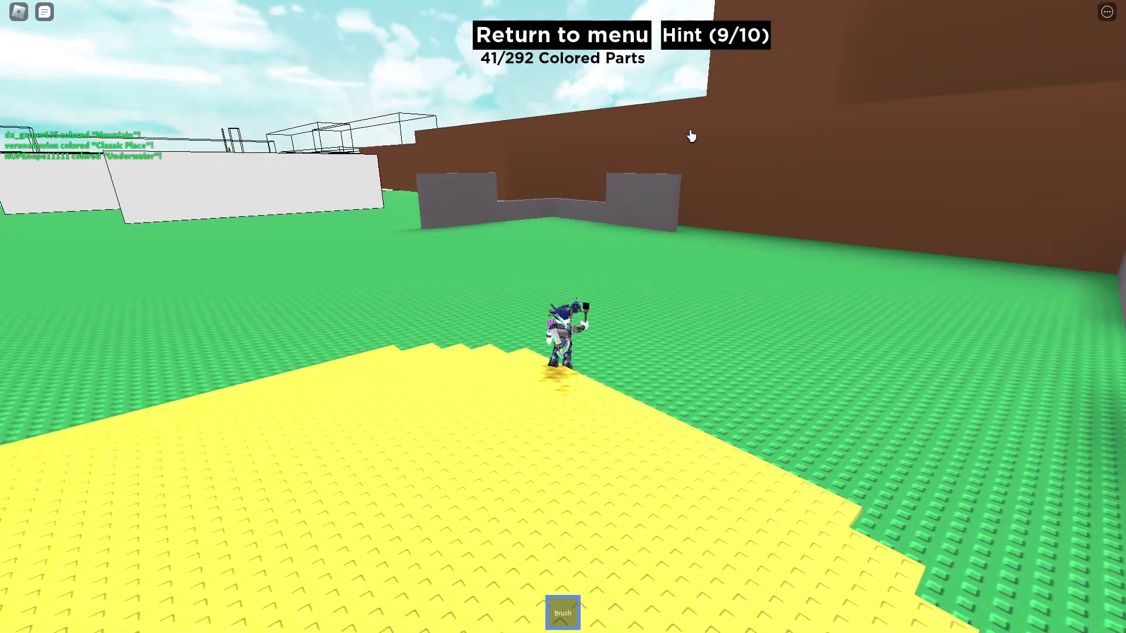
Step: Walk through the maze, turning toward the uncolored grey fences and walls to color them
key(w)
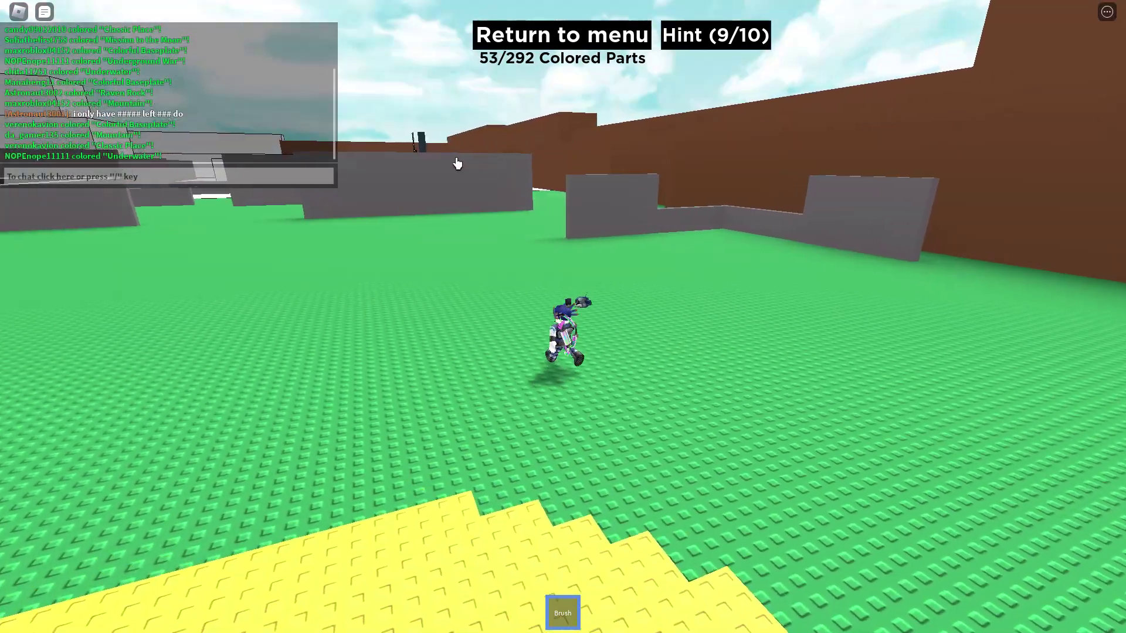
key(Left)
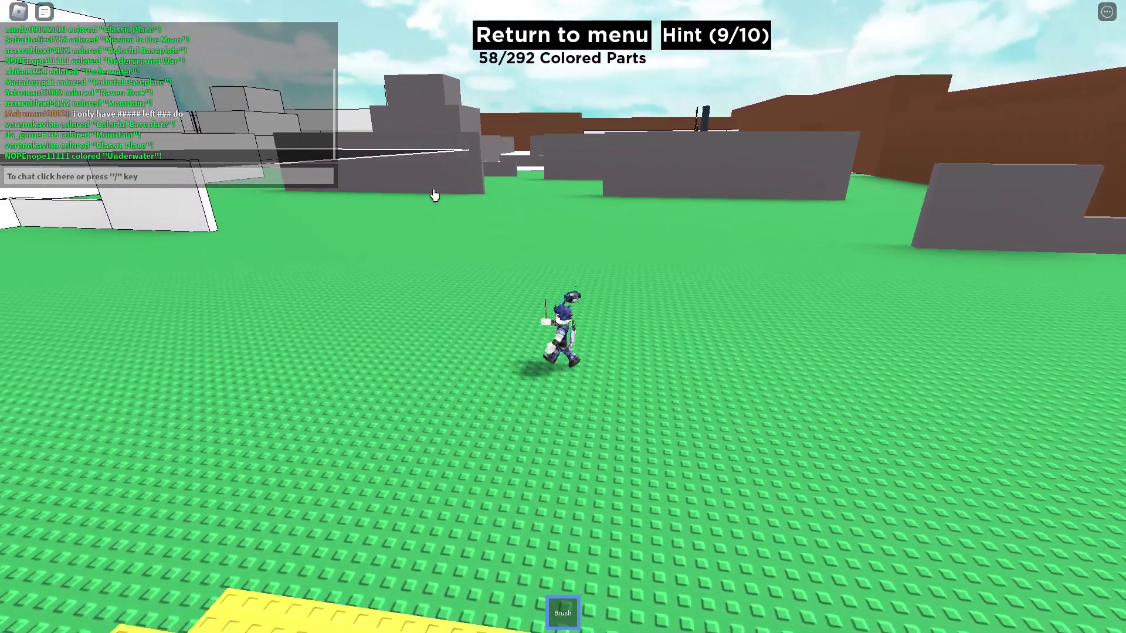
key(Left)
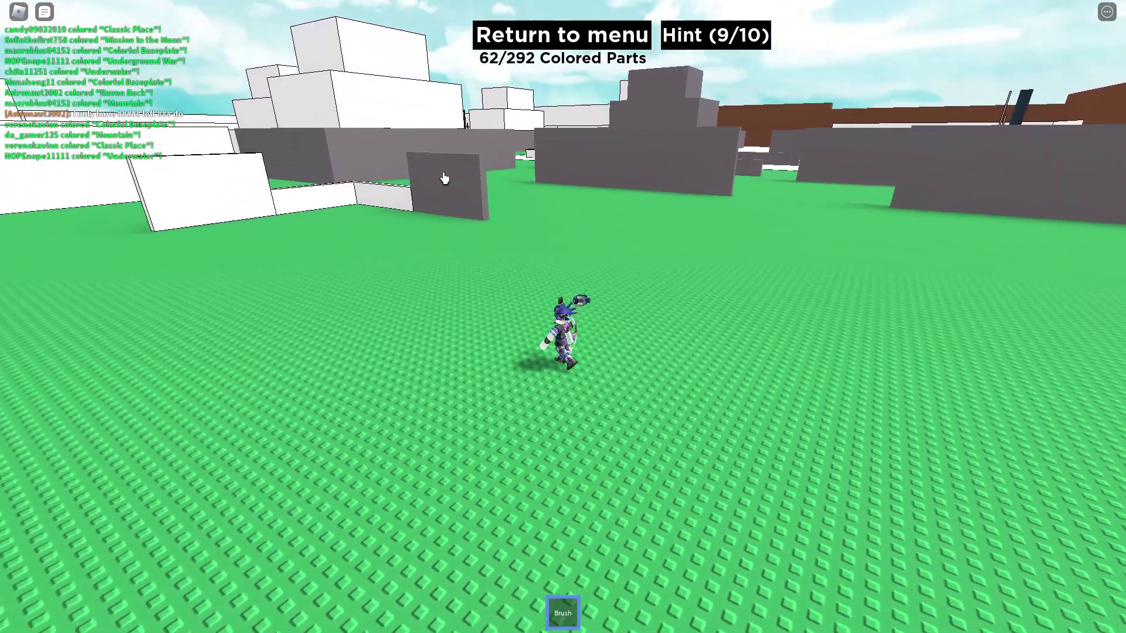
key(Left)
key(Left)
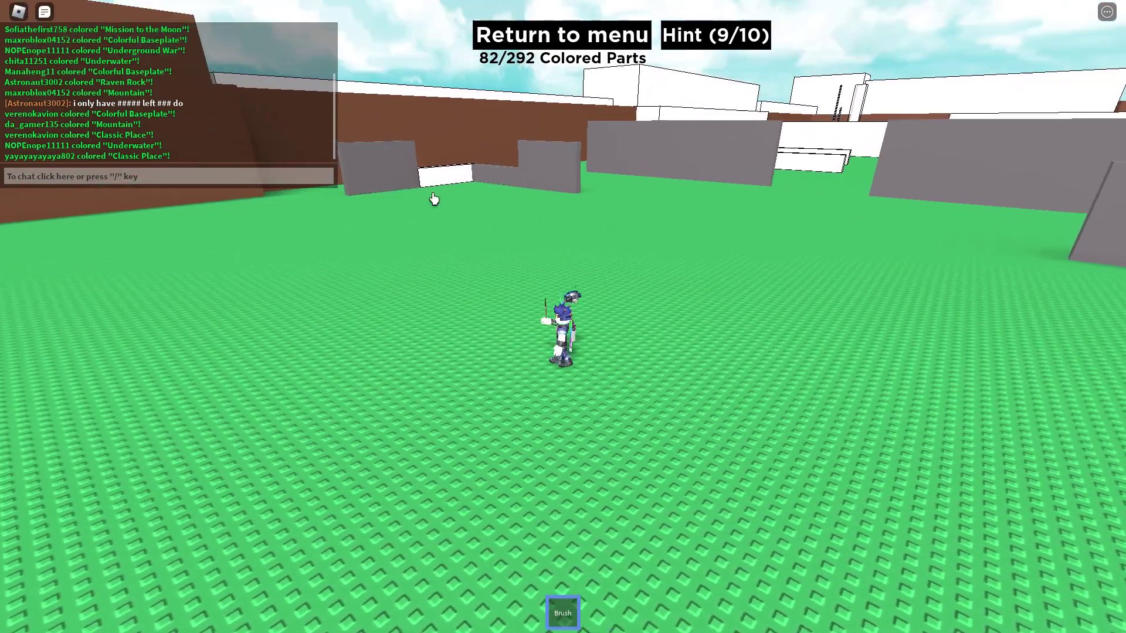
key(Left)
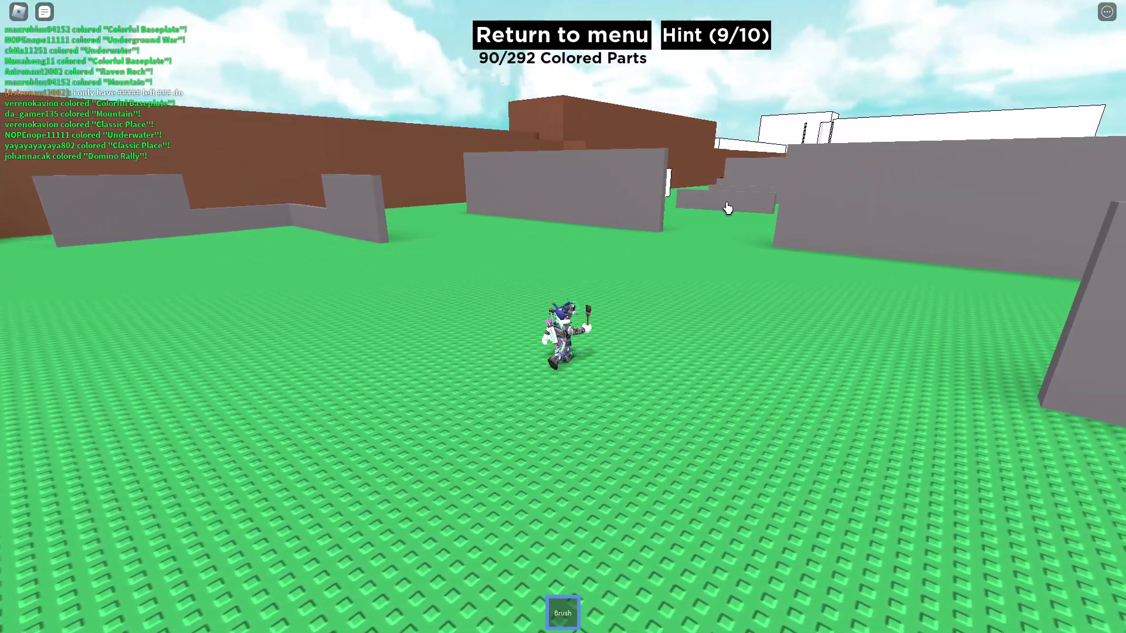
key(Right)
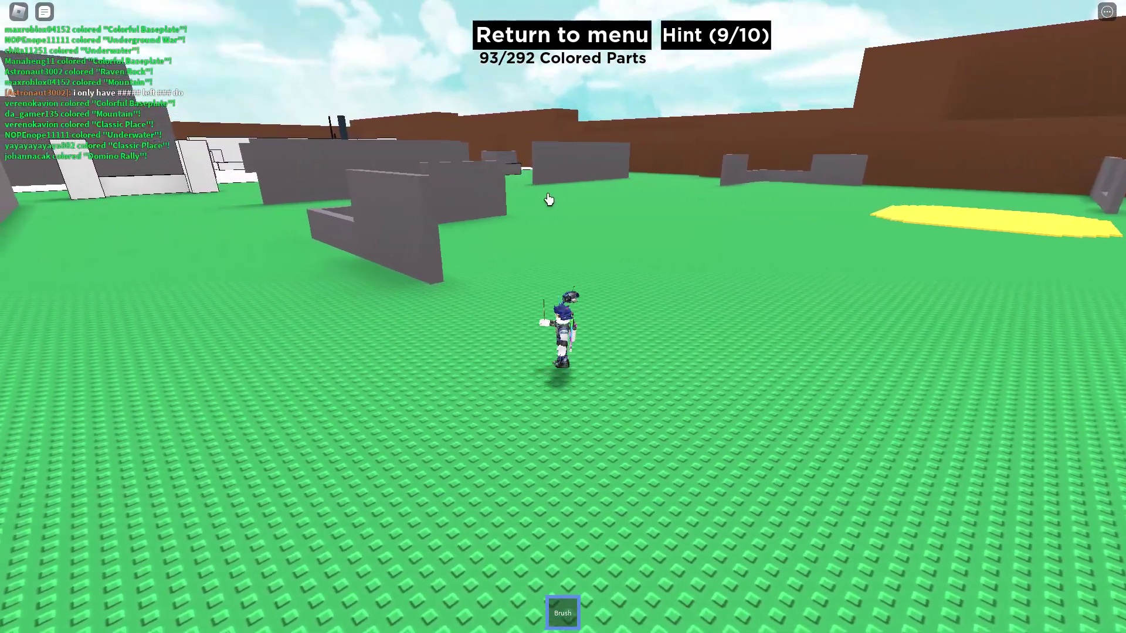
key(Left)
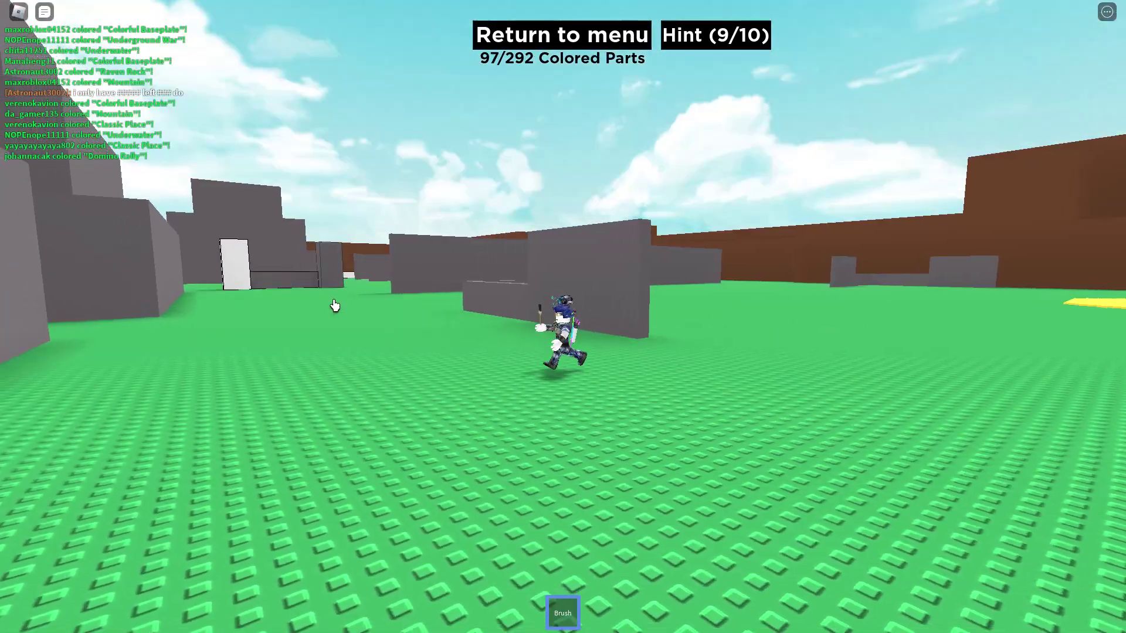
key(Left)
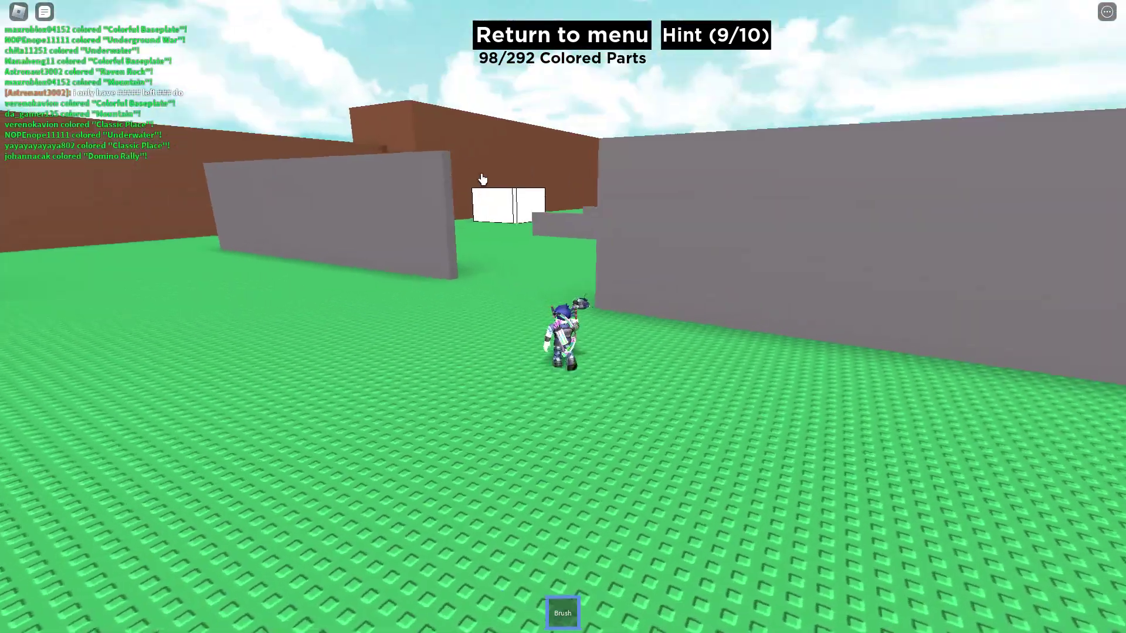
scroll(489, 243, up, 3)
scroll(536, 171, down, 5)
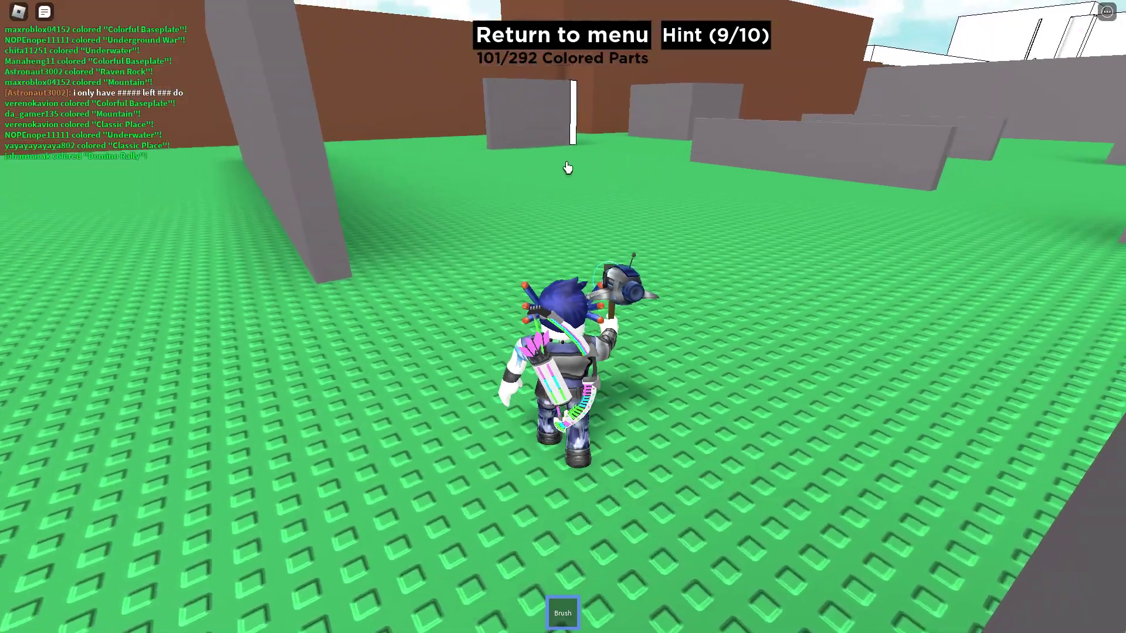
scroll(569, 170, down, 3)
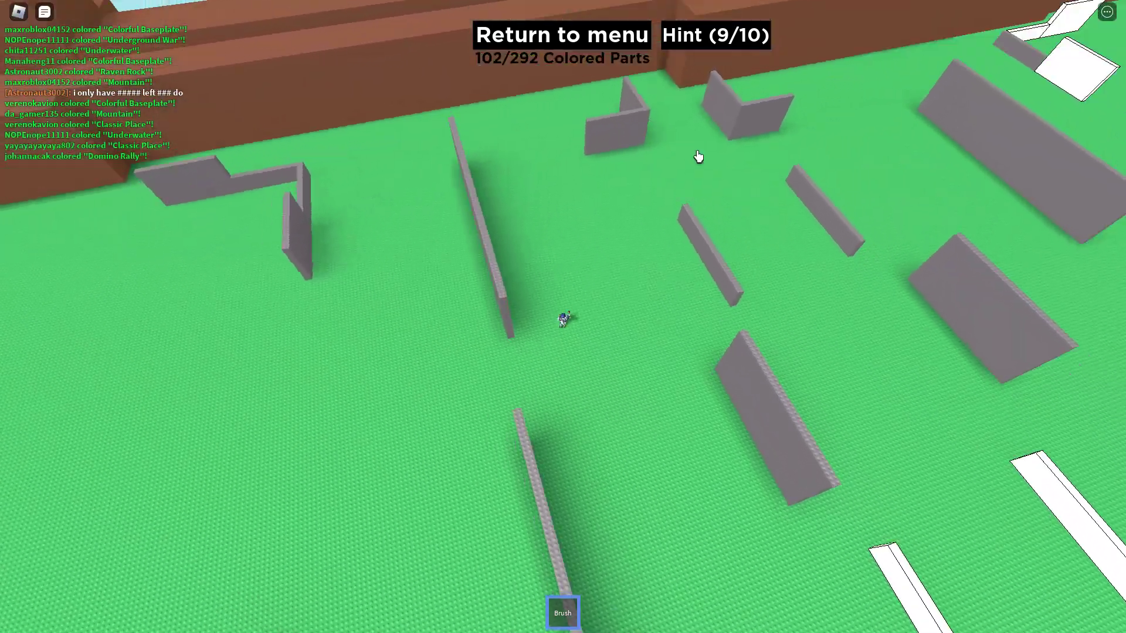
Step: Color the white part in the maze and tilt the view toward the horizon
key(Right)
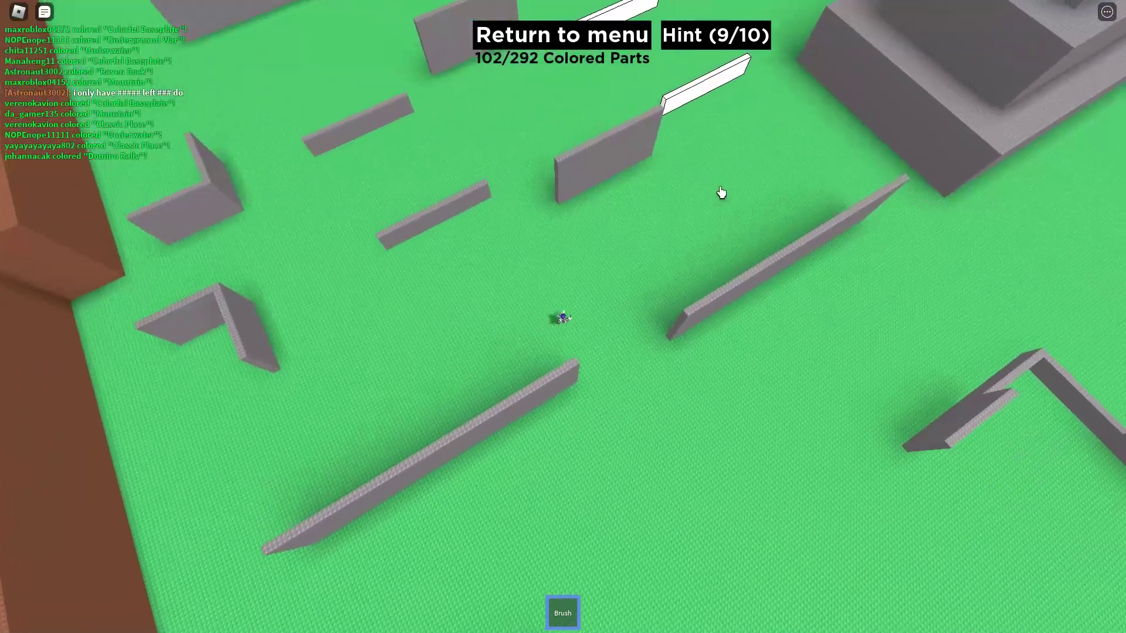
click(704, 158)
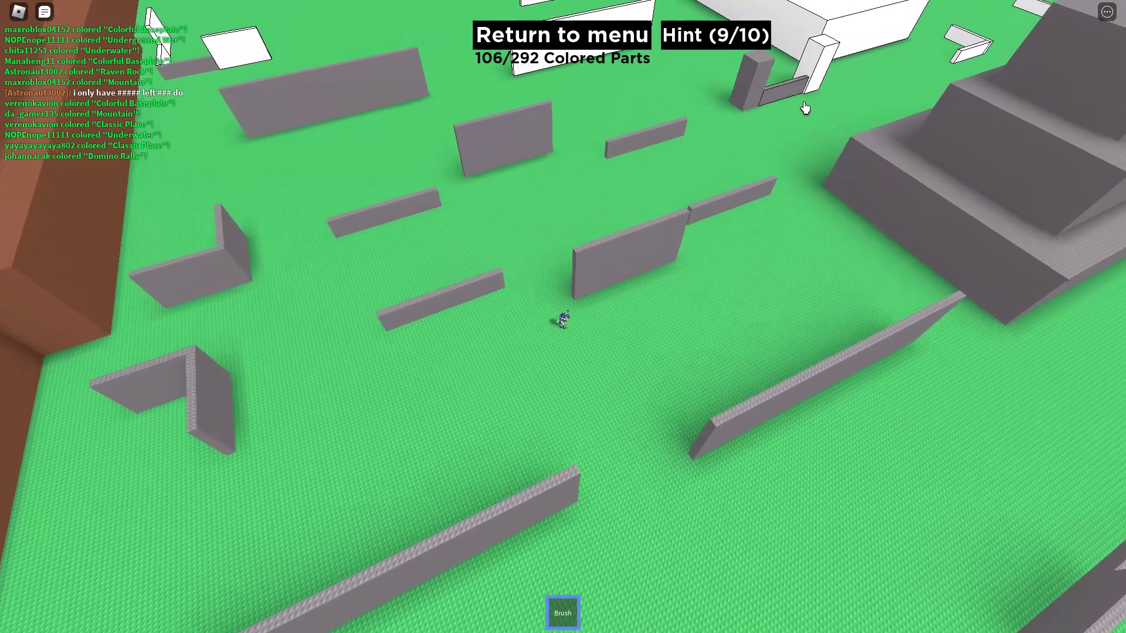
key(Page_Up)
key(Page_Up)
key(Page_Up)
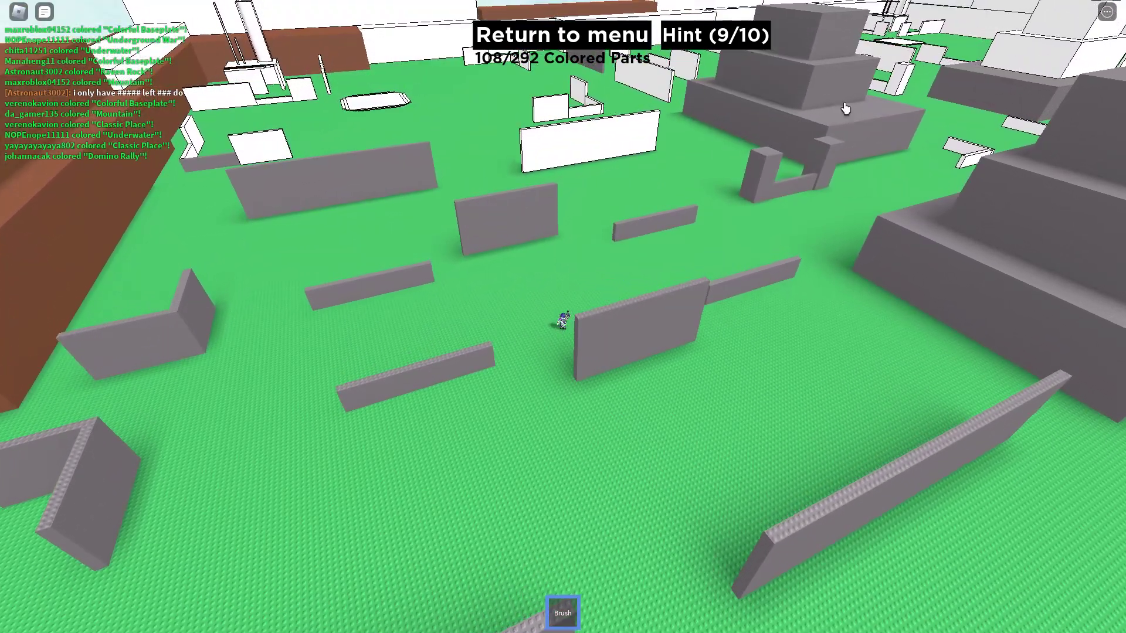
key(Page_Up)
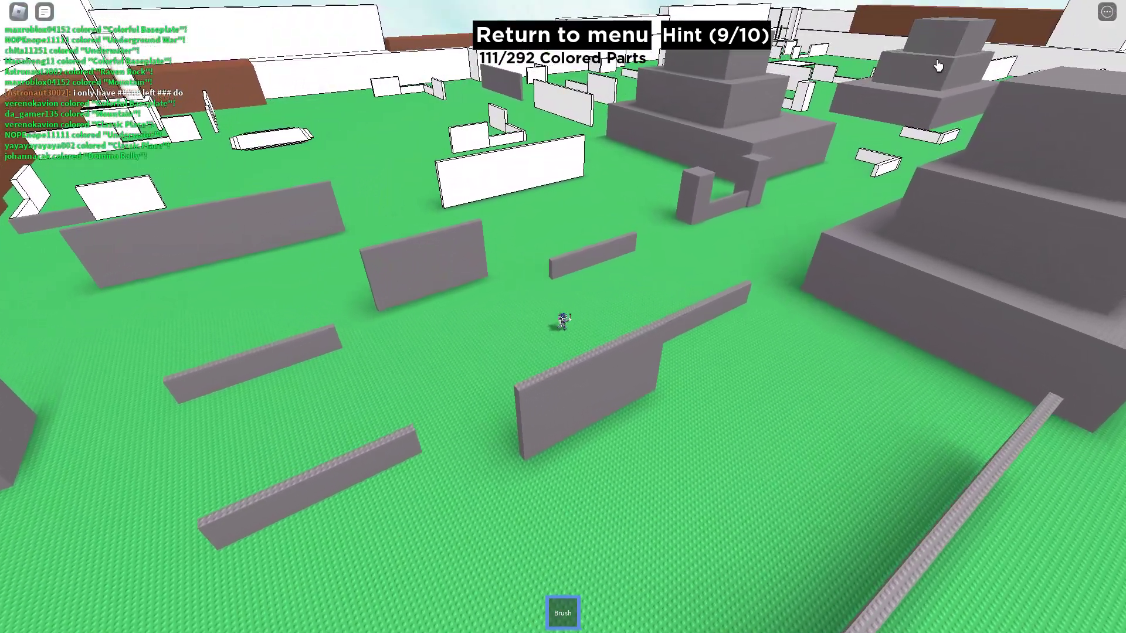
key(Right)
key(Right)
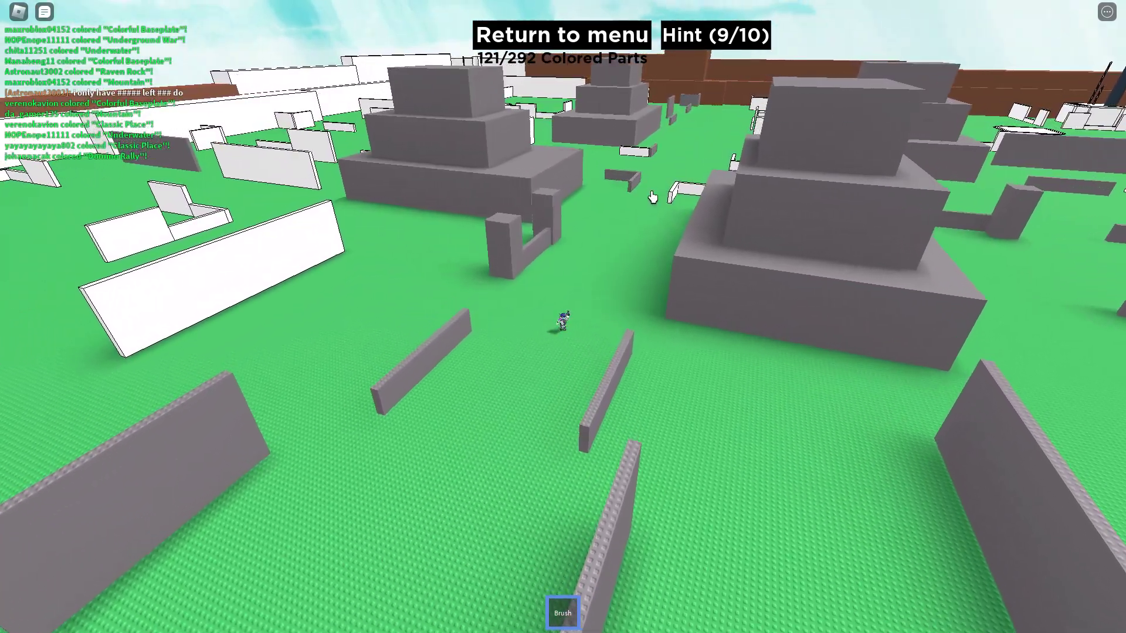
Step: Move left and sideways through the maze, coloring more walls
key(Left)
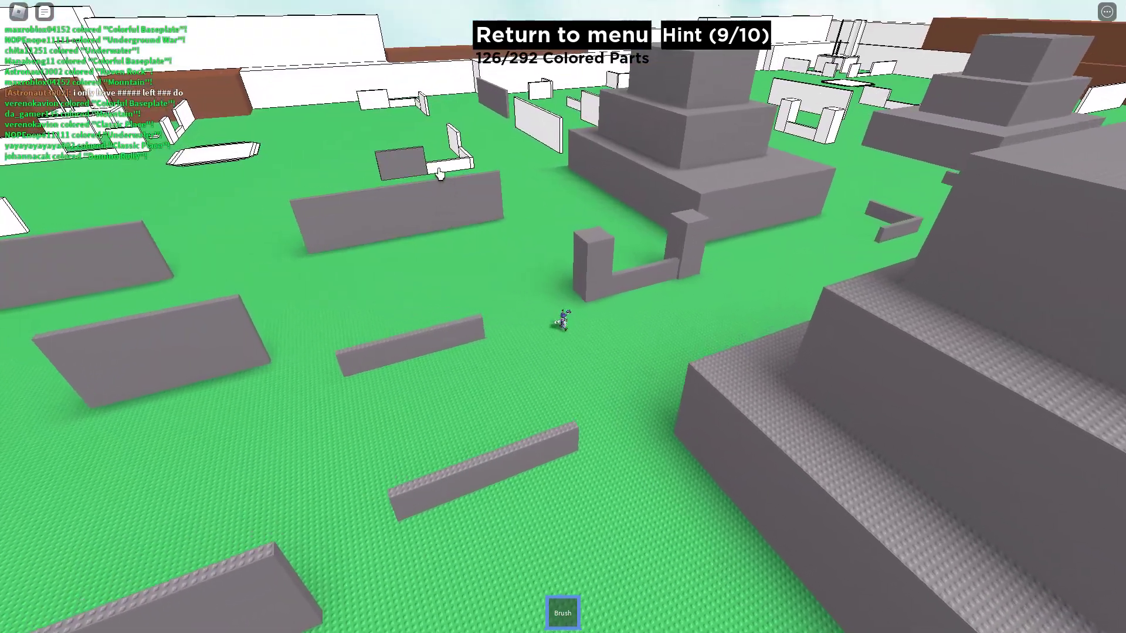
key(Left)
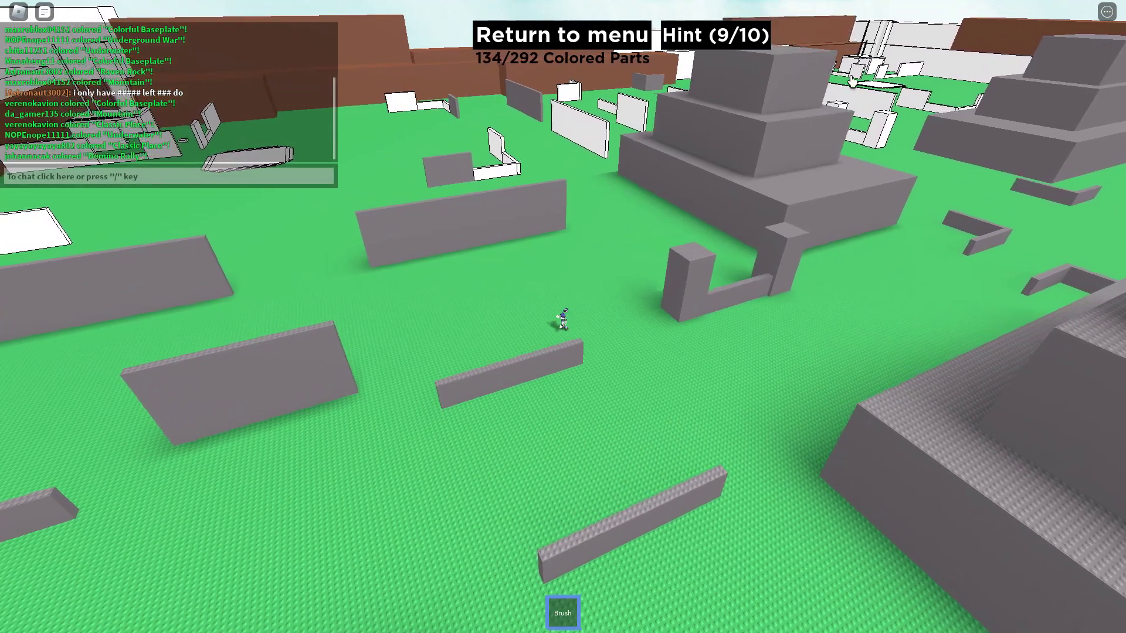
key(Left)
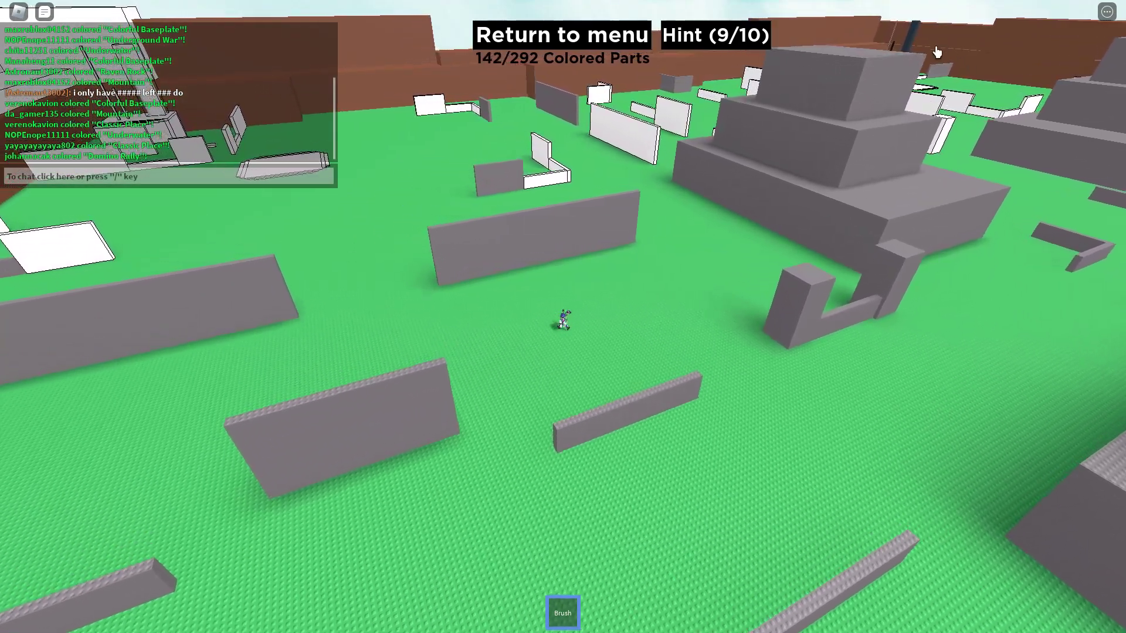
key(d)
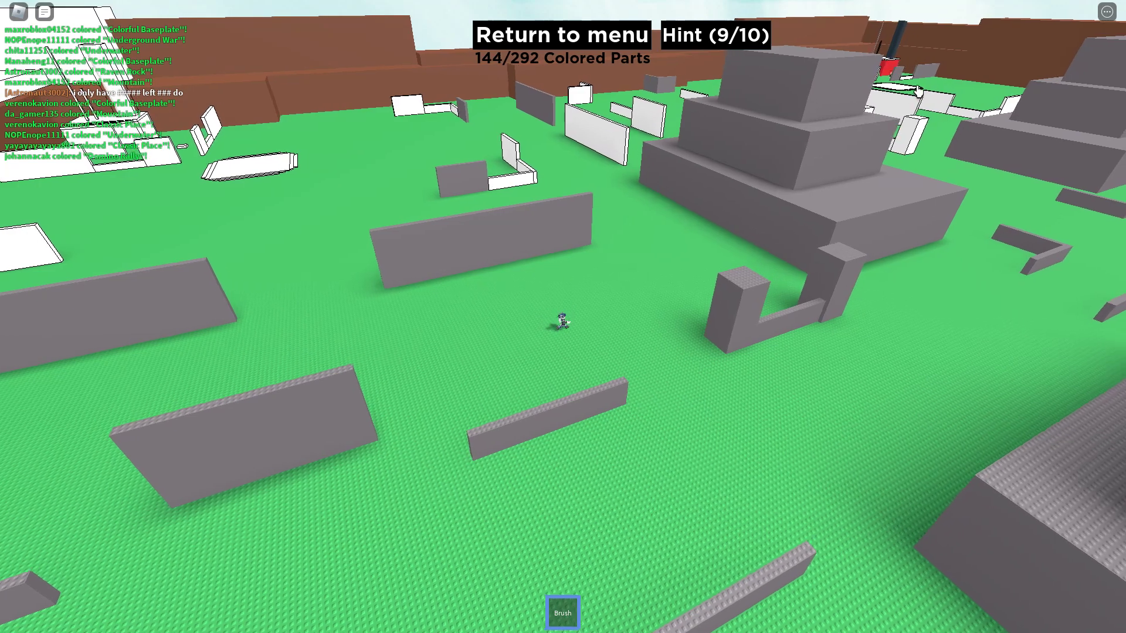
key(d)
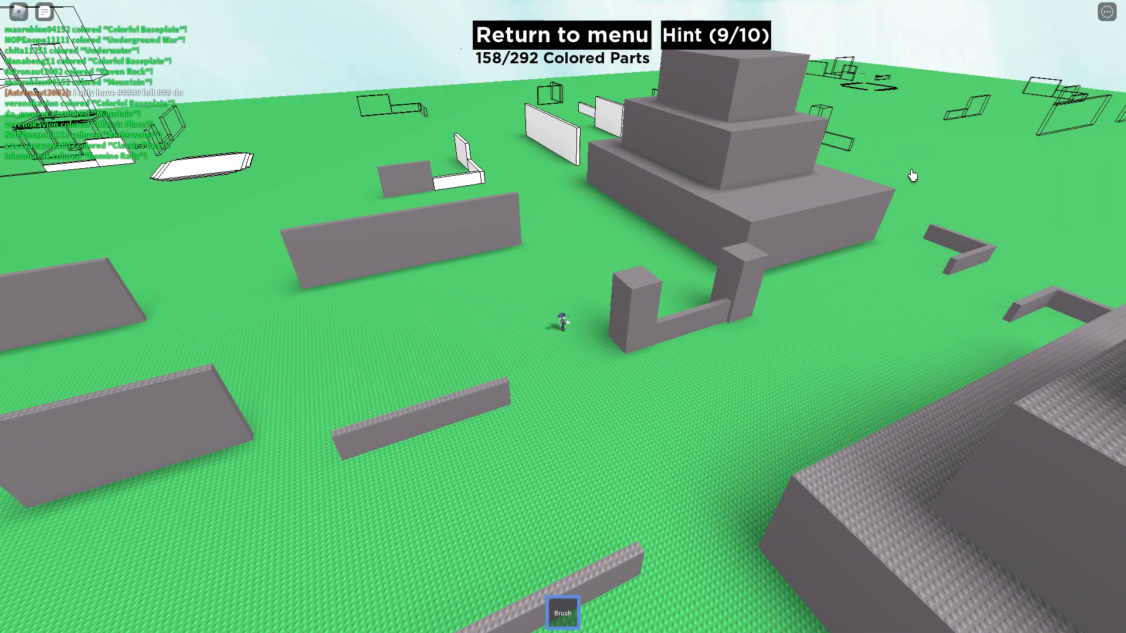
key(d)
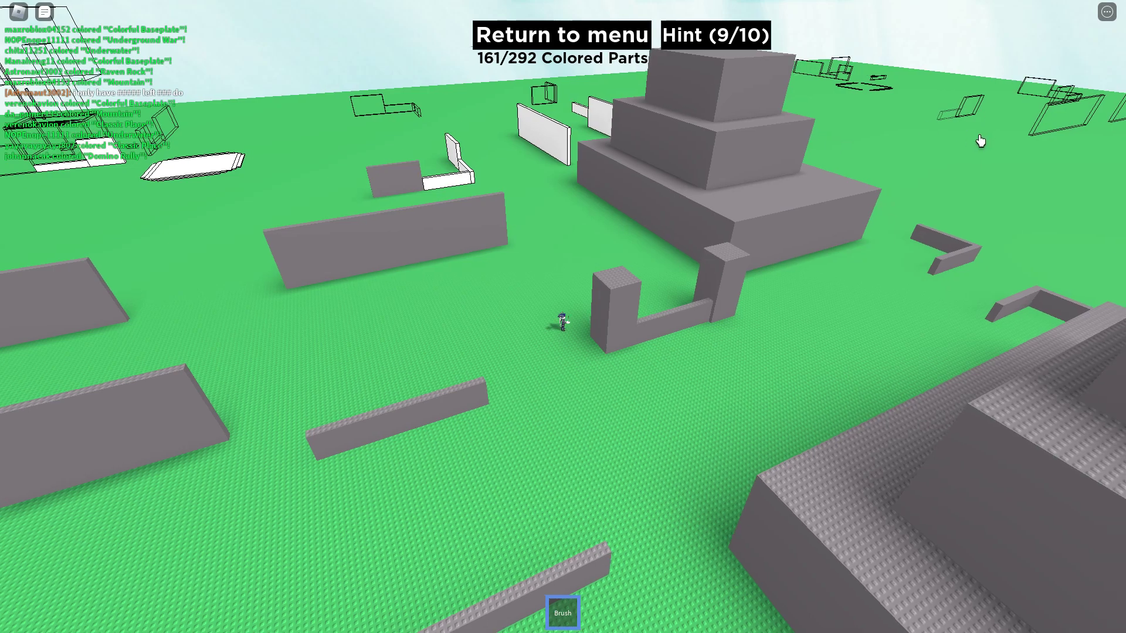
Step: Color the pillar and surrounding parts, reaching 184 of 292
key(Right)
key(d)
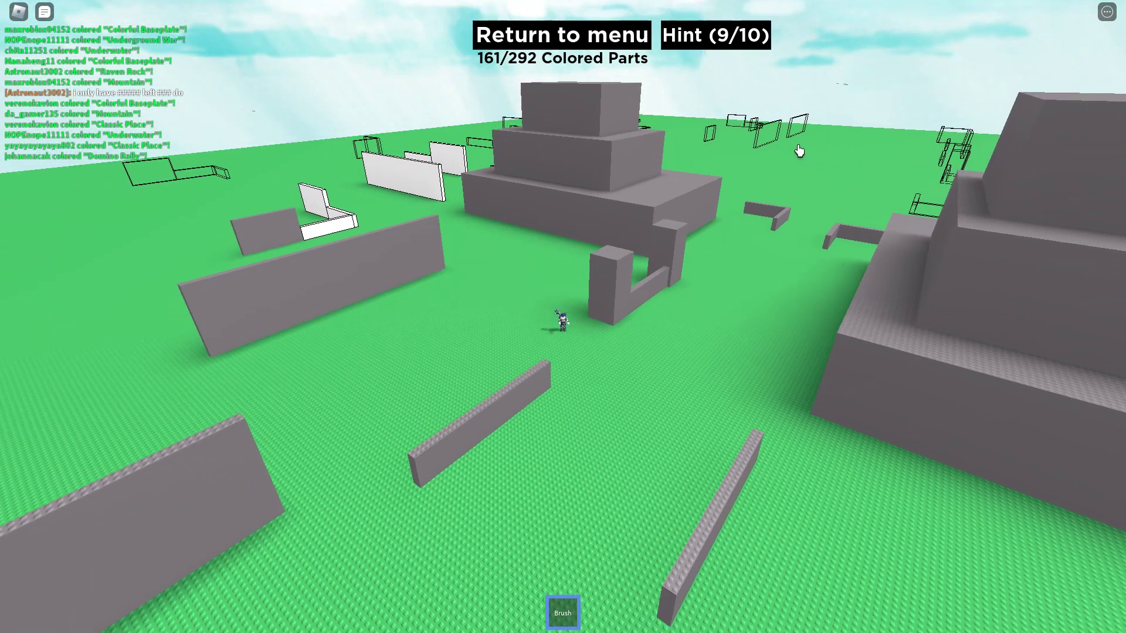
key(Right)
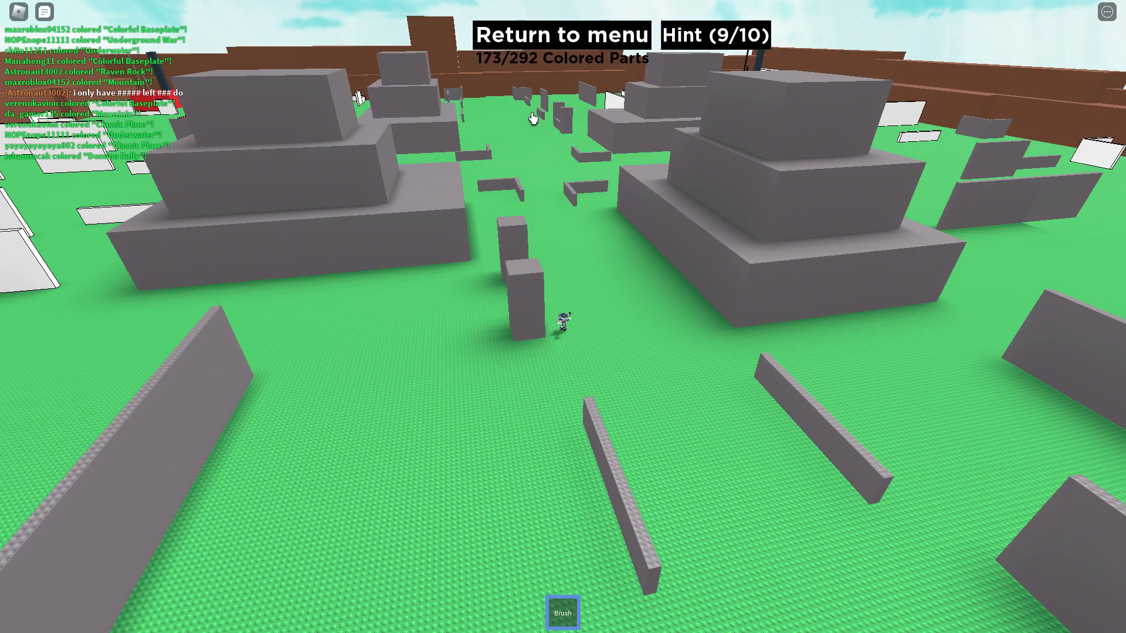
key(d)
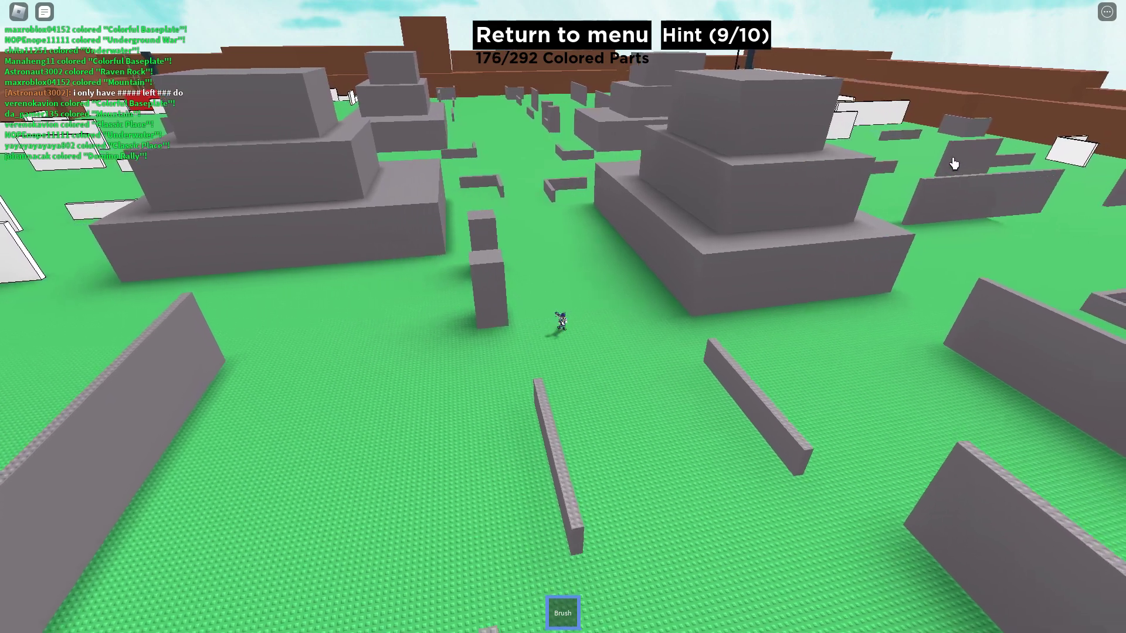
key(d)
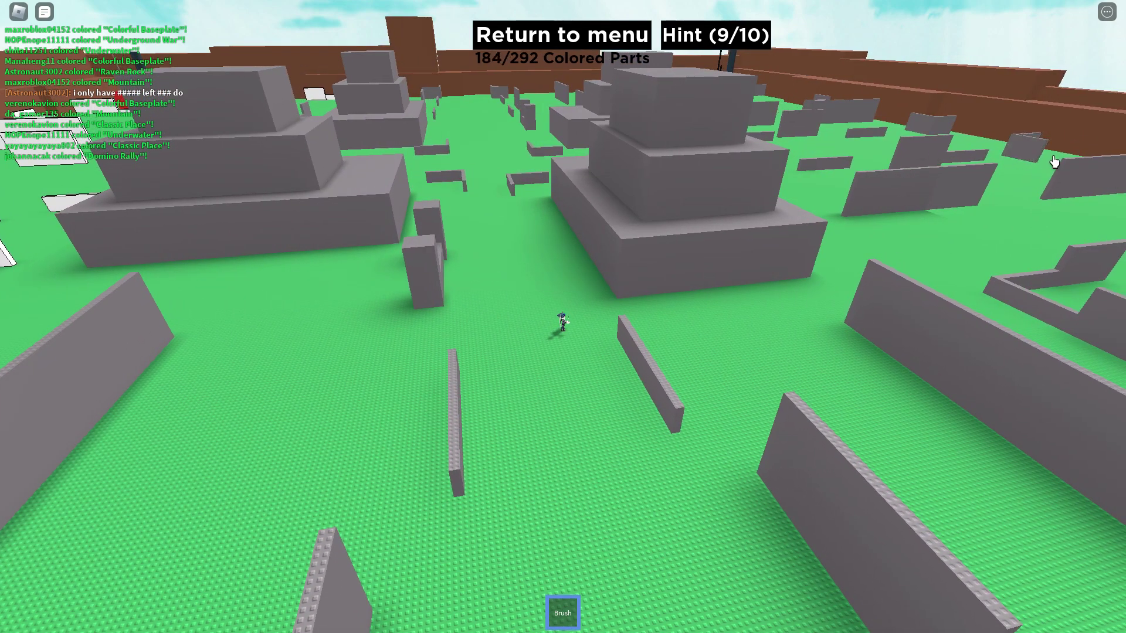
Step: Color the far structure and the white floor plate blue
drag(1055, 161, 976, 151)
drag(925, 93, 903, 82)
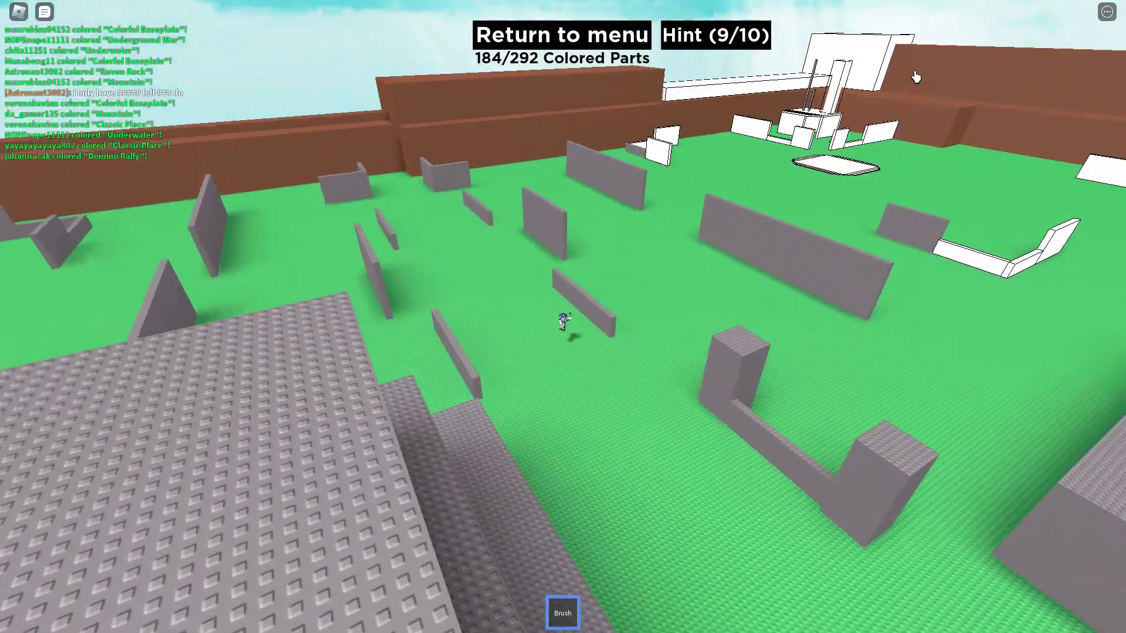
key(w)
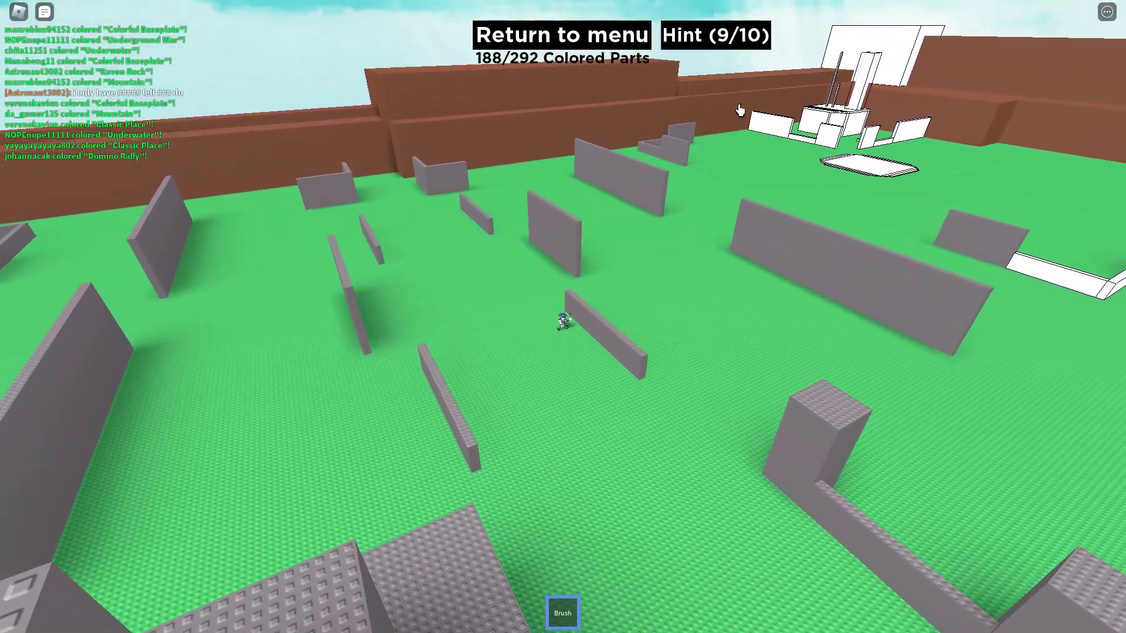
key(w)
click(805, 145)
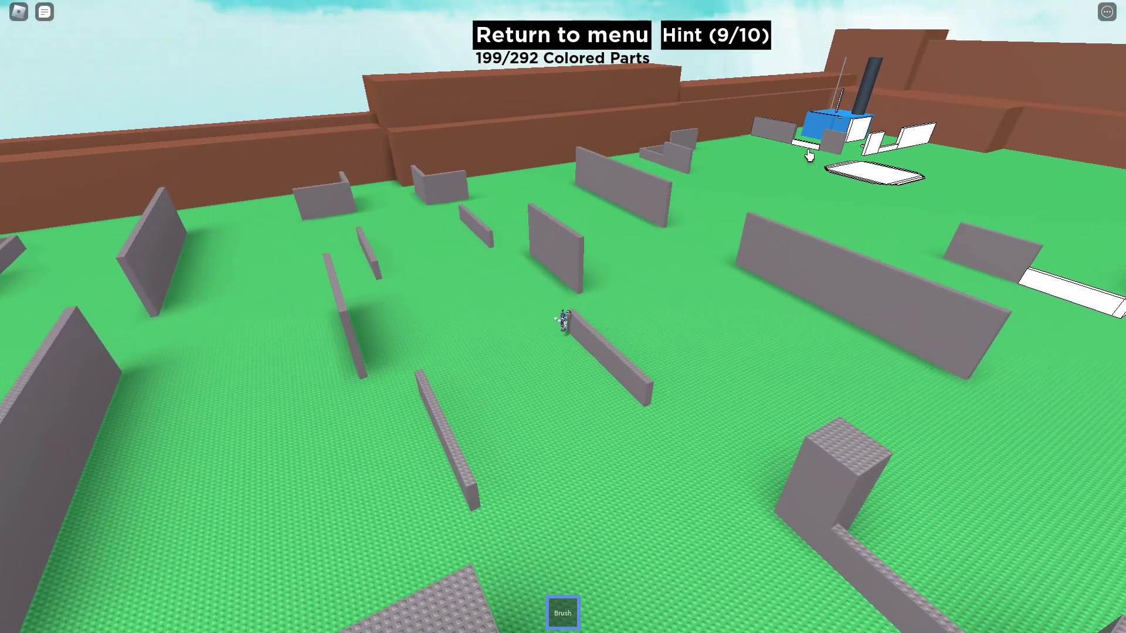
key(w)
click(871, 180)
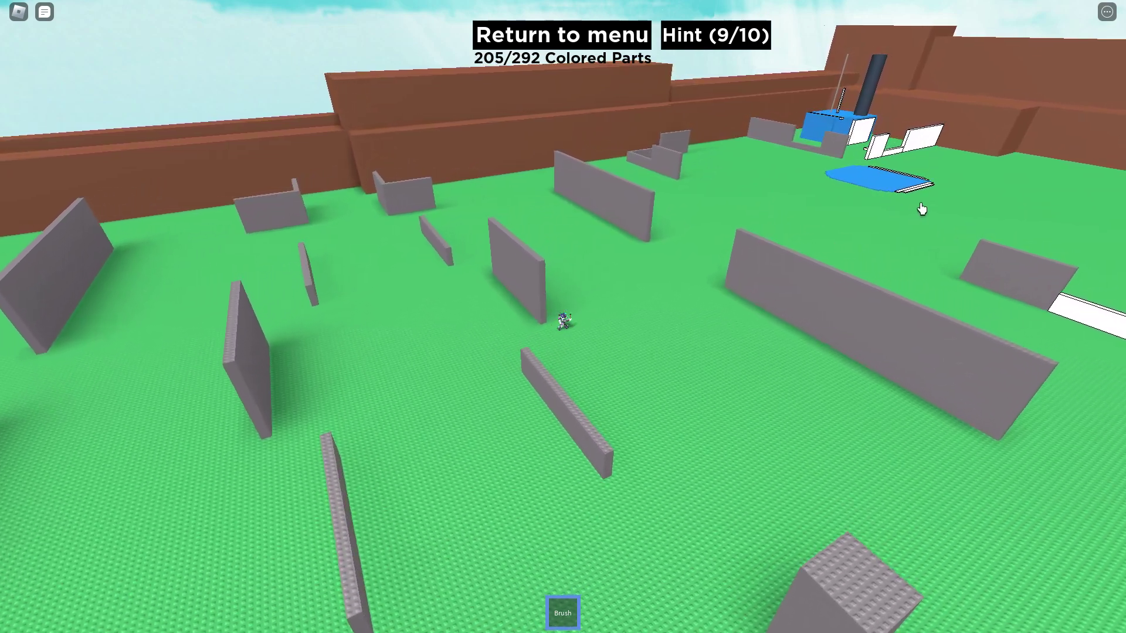
Step: Walk past the walls toward the blue structure, turning the view to find more parts
key(w)
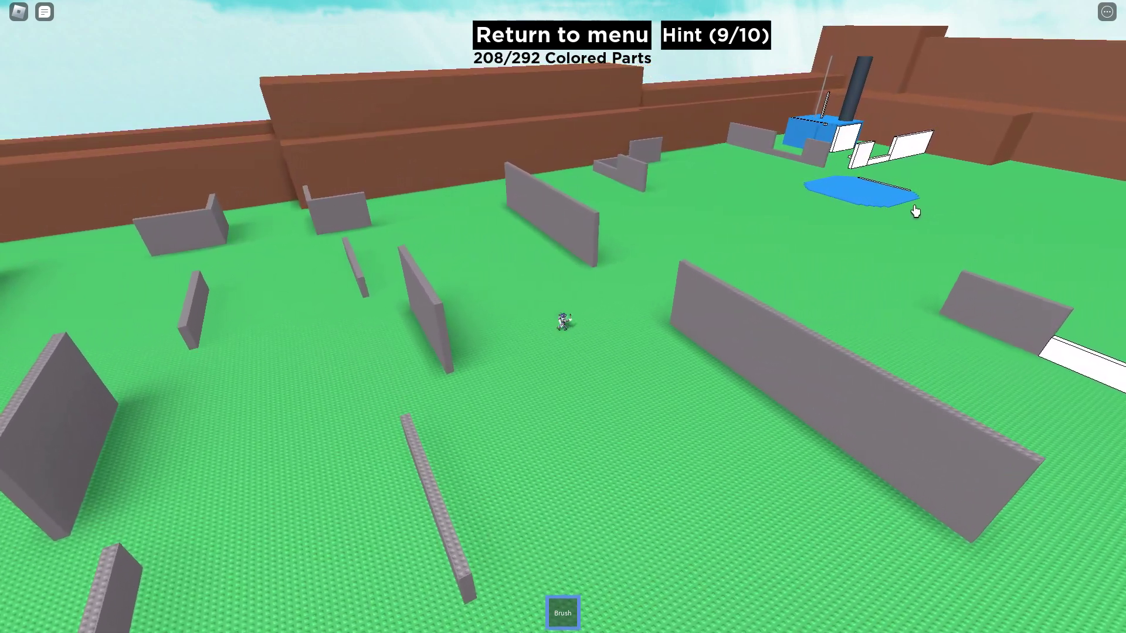
key(Right)
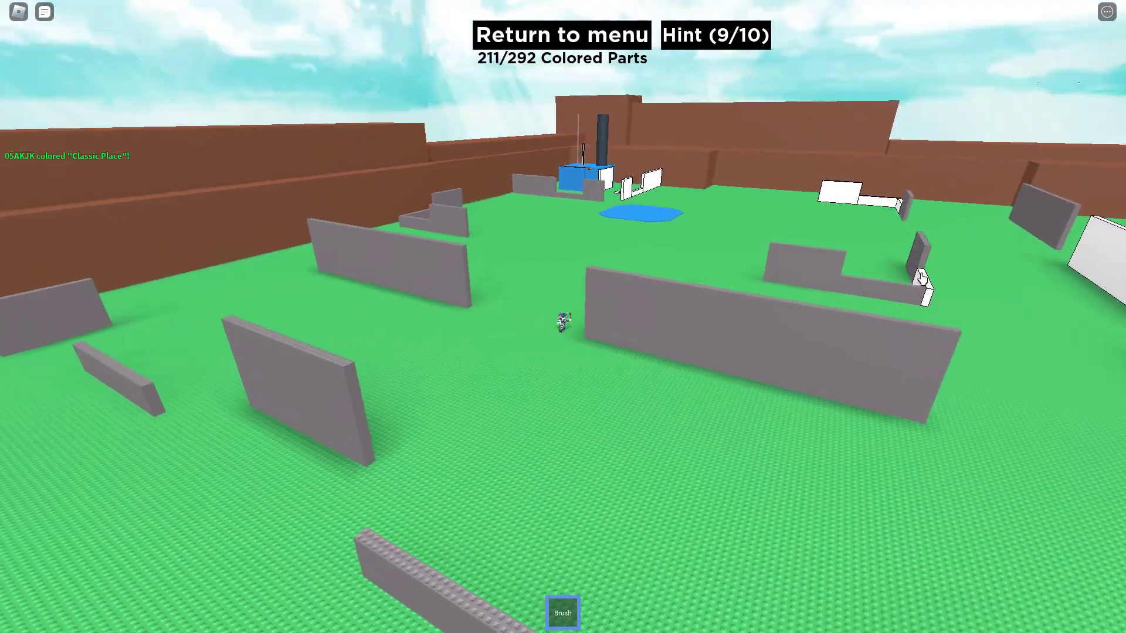
key(w)
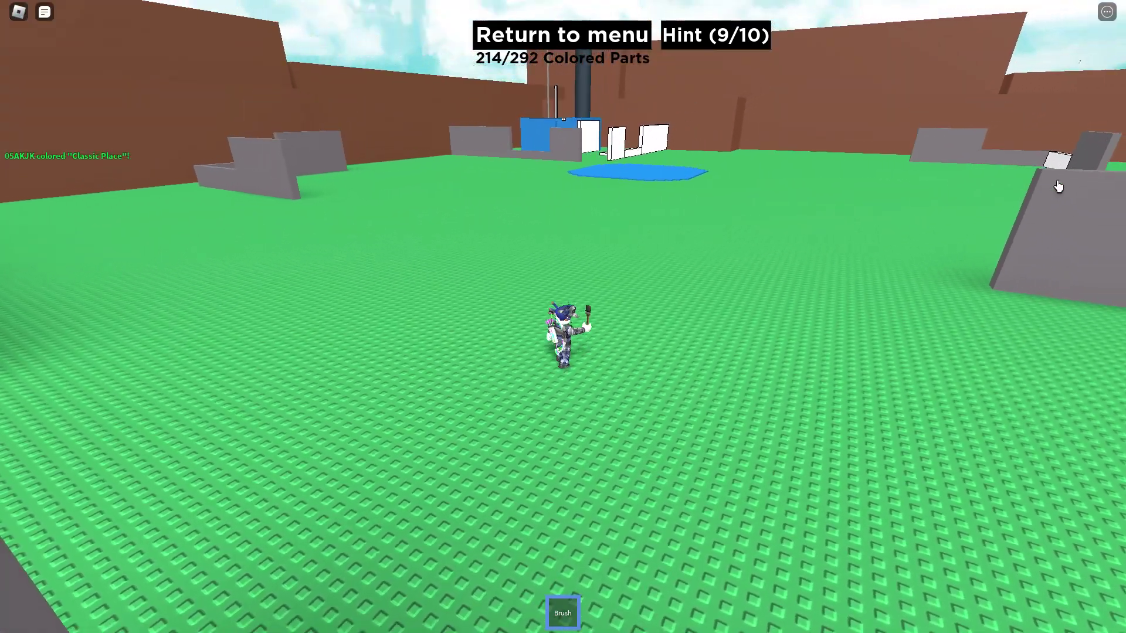
scroll(1058, 187, down, 5)
scroll(880, 172, up, 2)
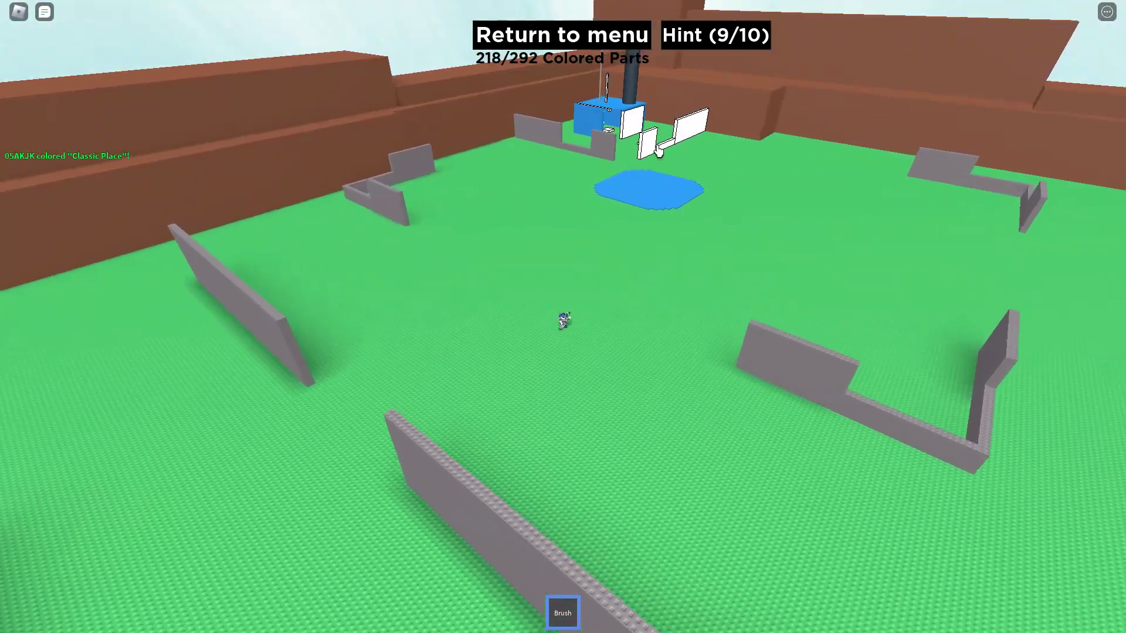
scroll(638, 155, up, 1)
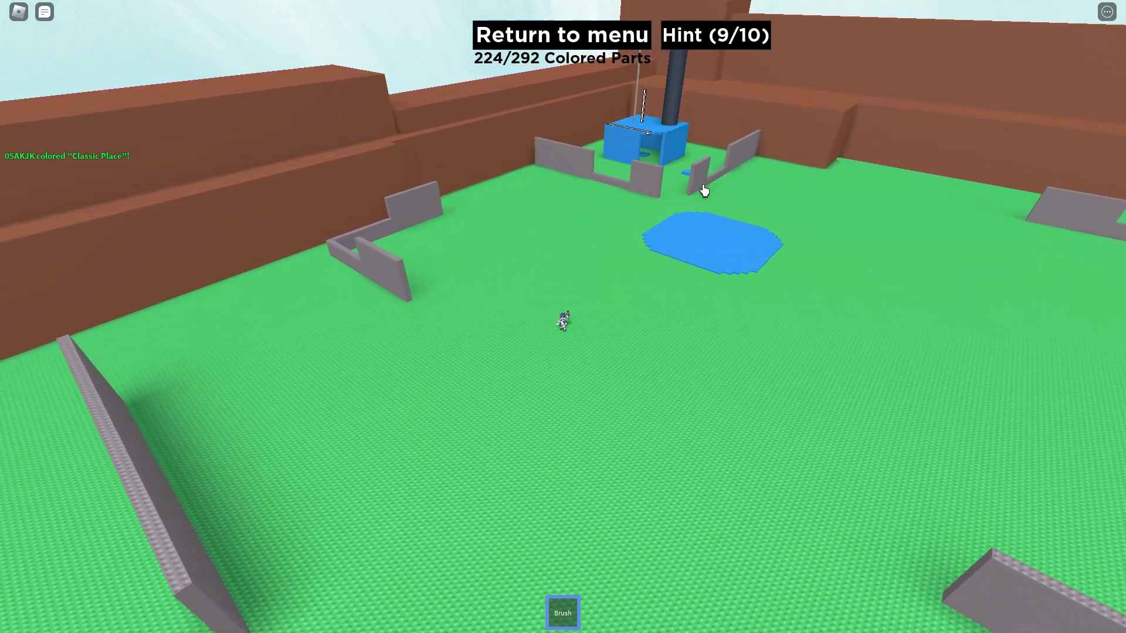
key(Right)
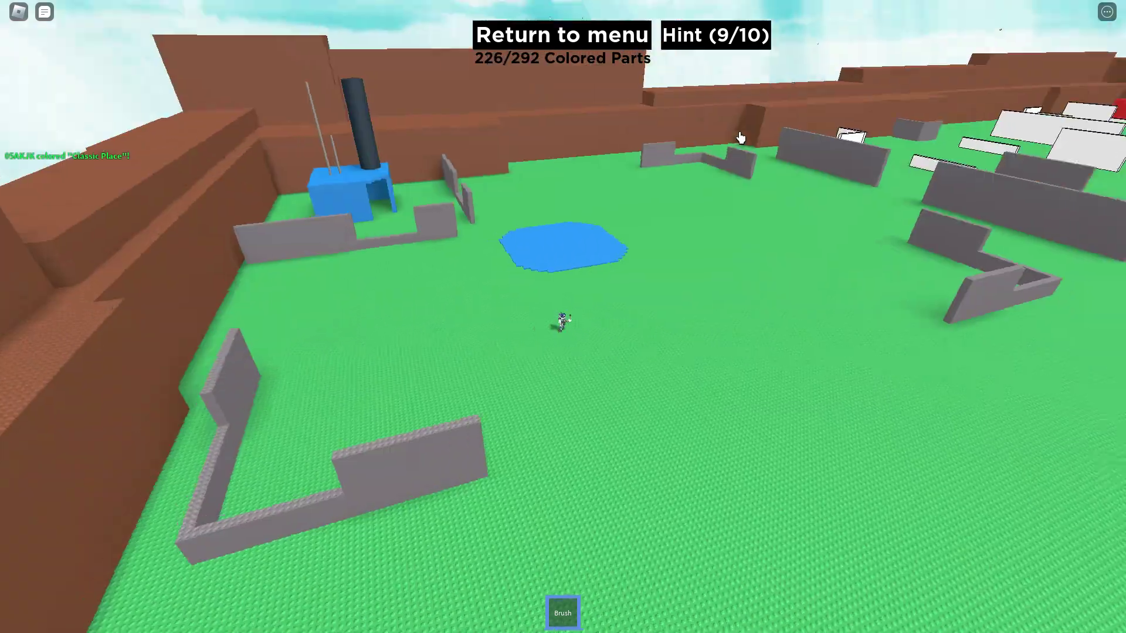
key(Right)
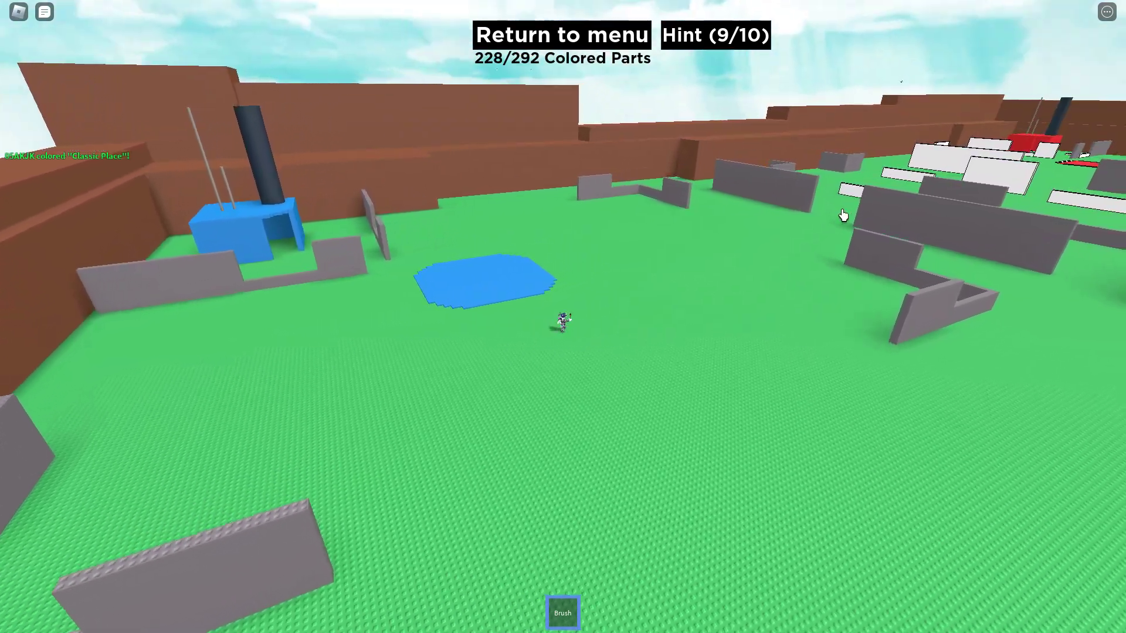
scroll(867, 212, down, 3)
scroll(909, 218, up, 3)
Step: Orbit past the blue pool and stepped structure coloring grey walls, reaching 250 of 292
key(Right)
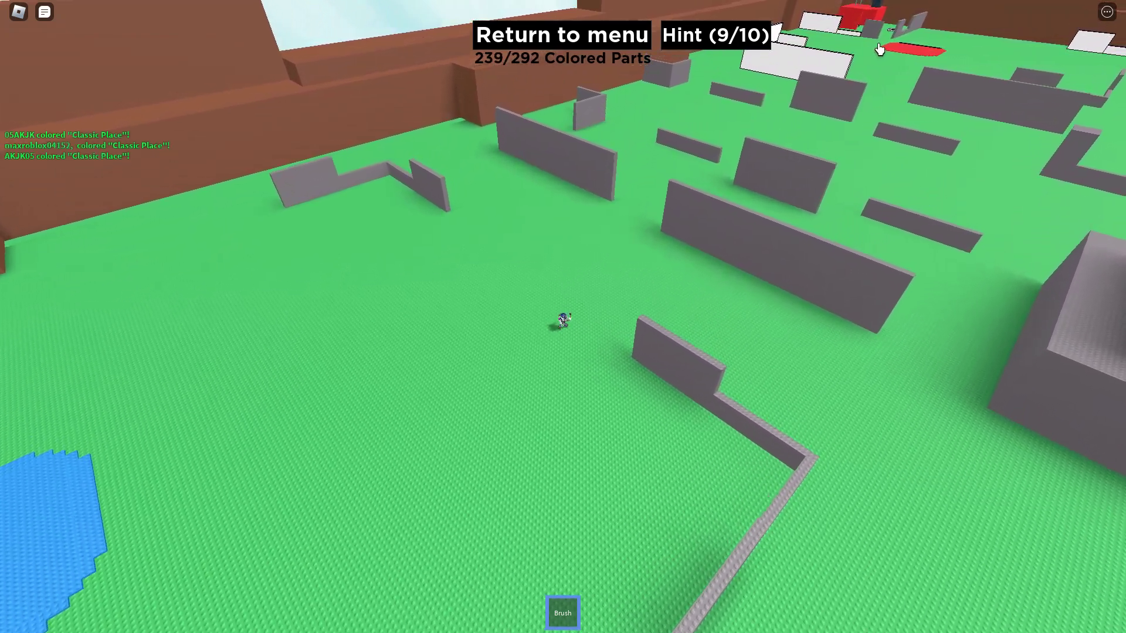
key(Right)
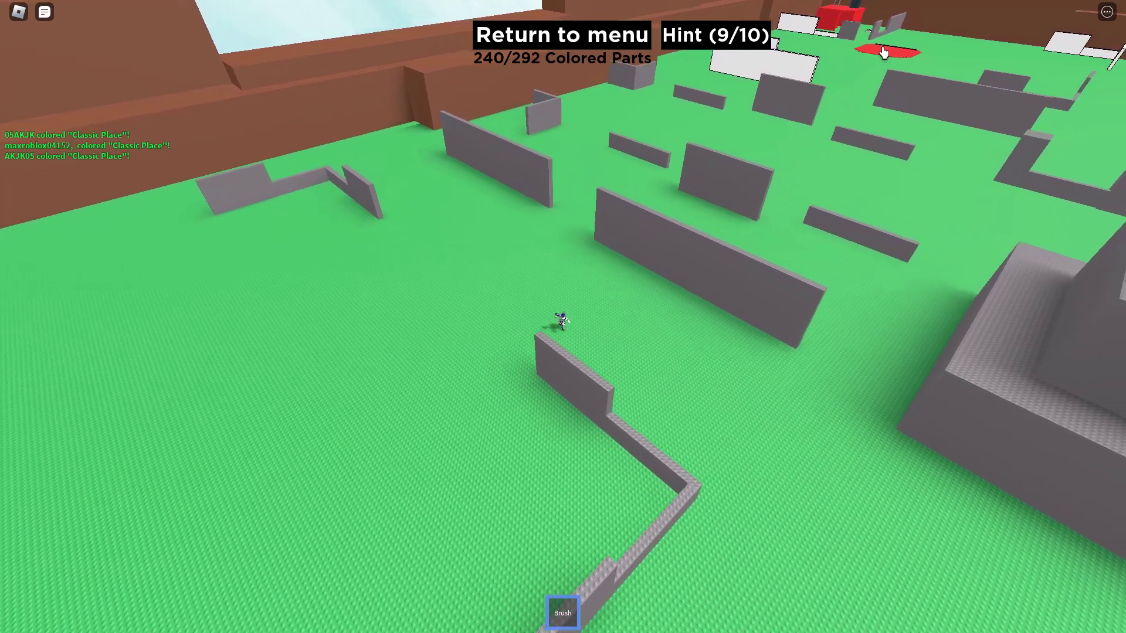
key(Right)
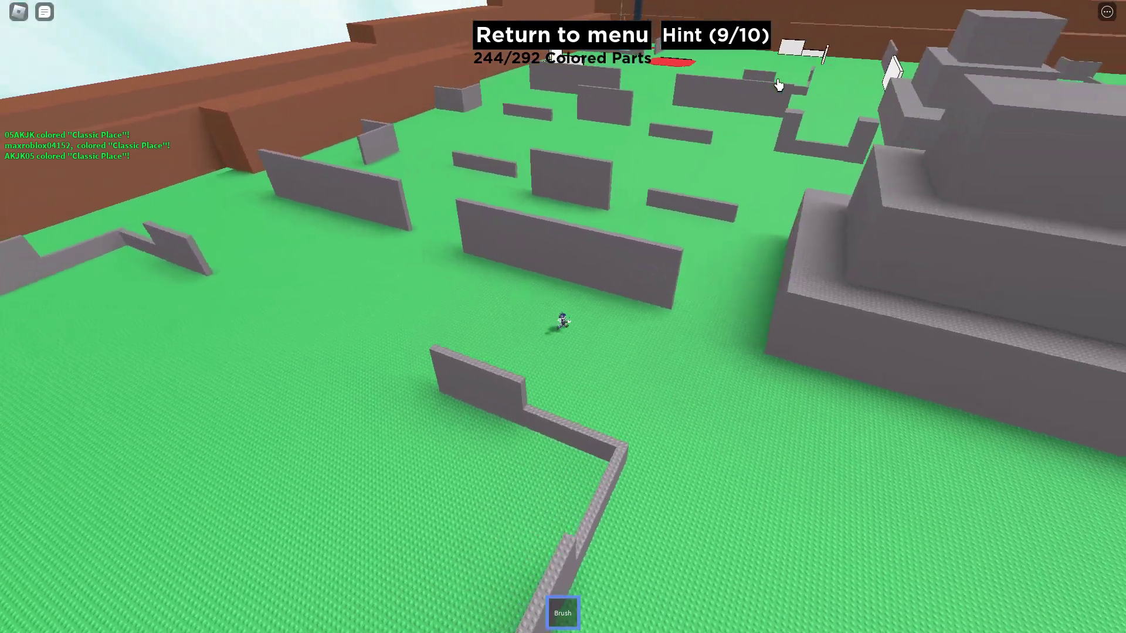
key(Right)
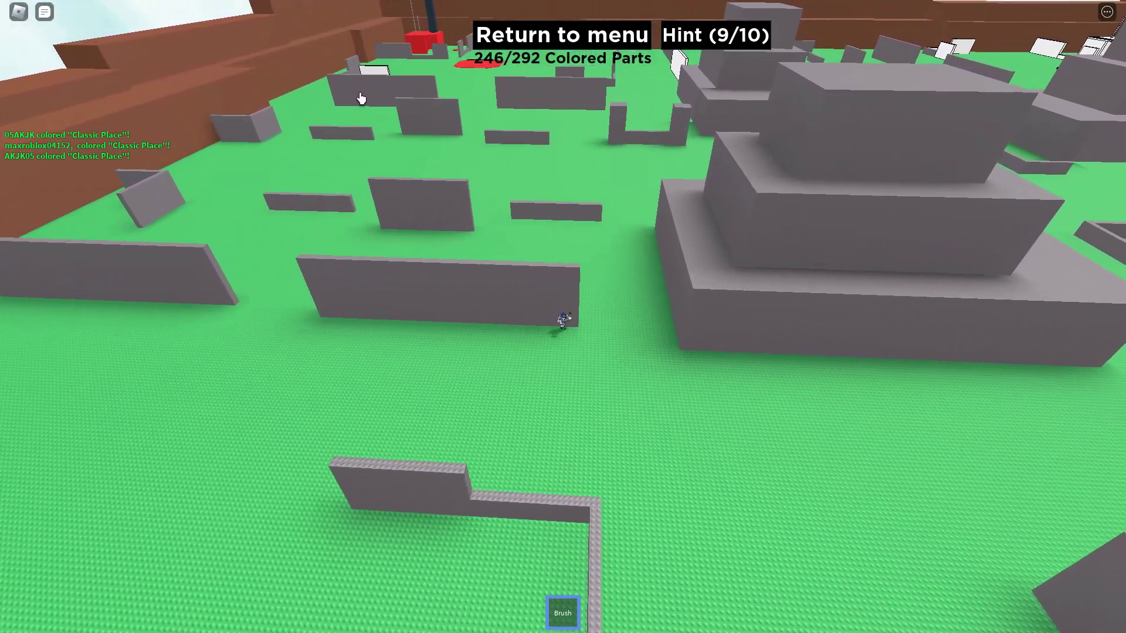
key(w)
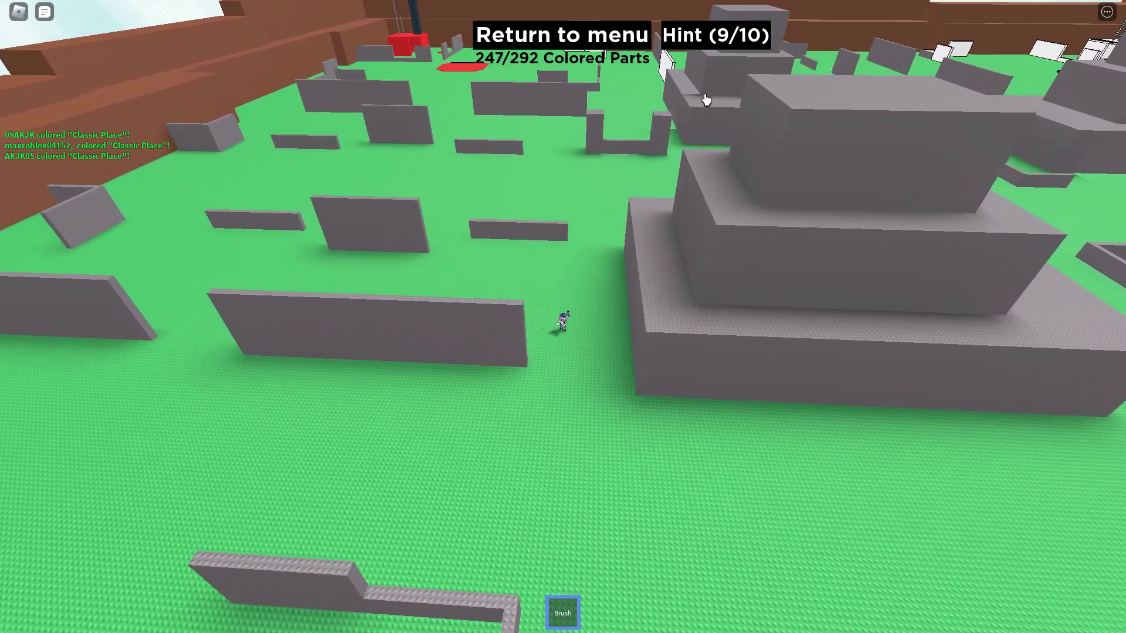
key(w)
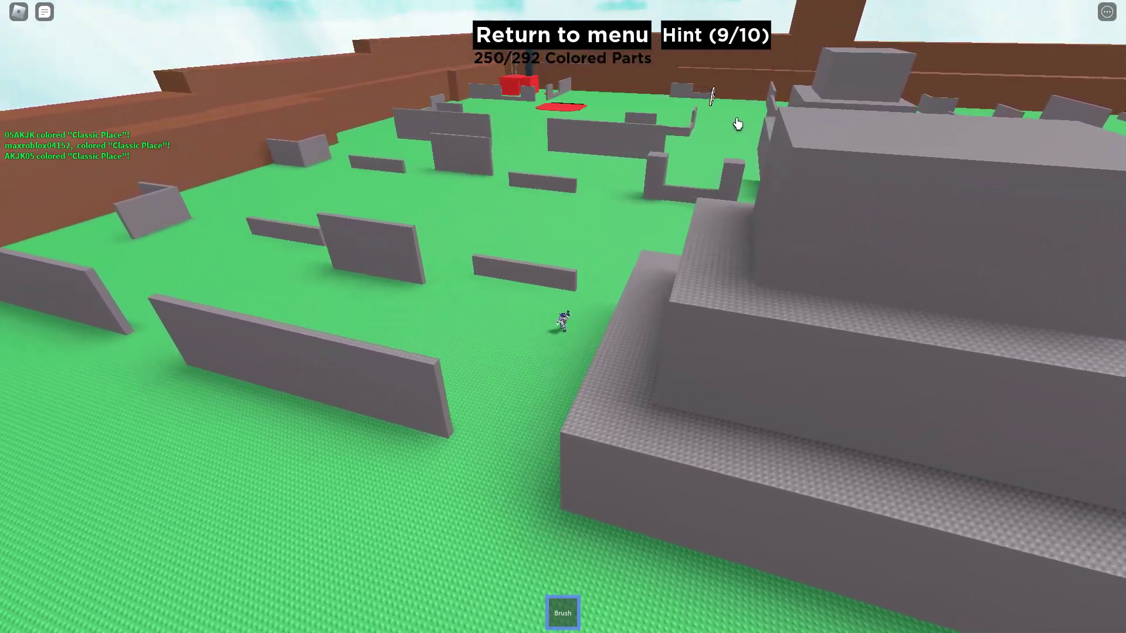
scroll(774, 134, up, 5)
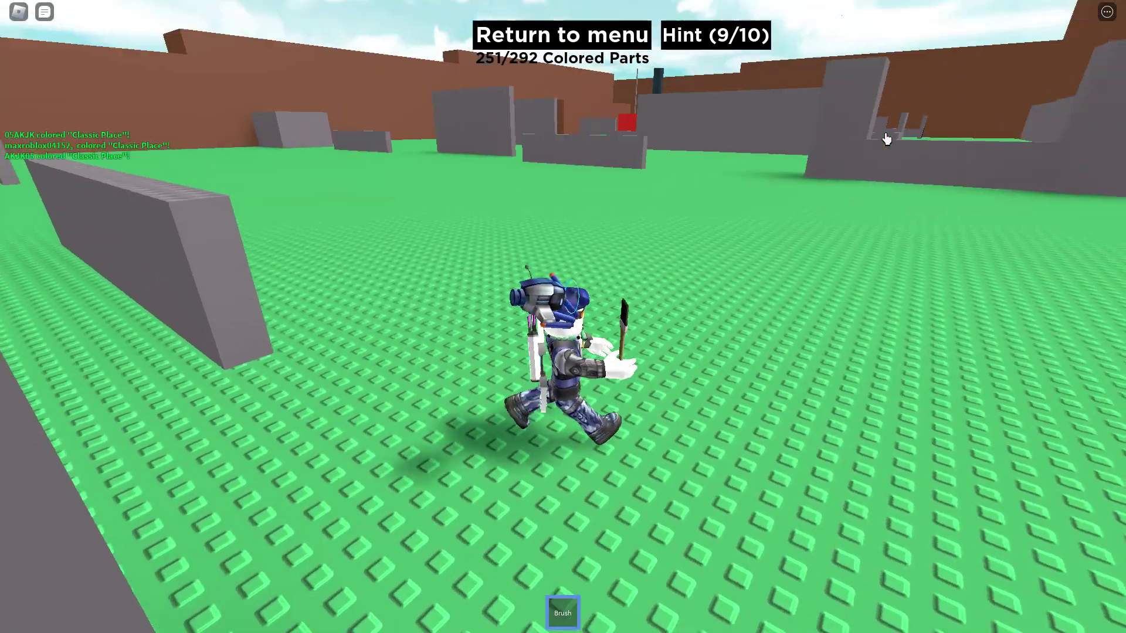
scroll(885, 138, down, 3)
scroll(918, 161, down, 2)
scroll(908, 179, down, 3)
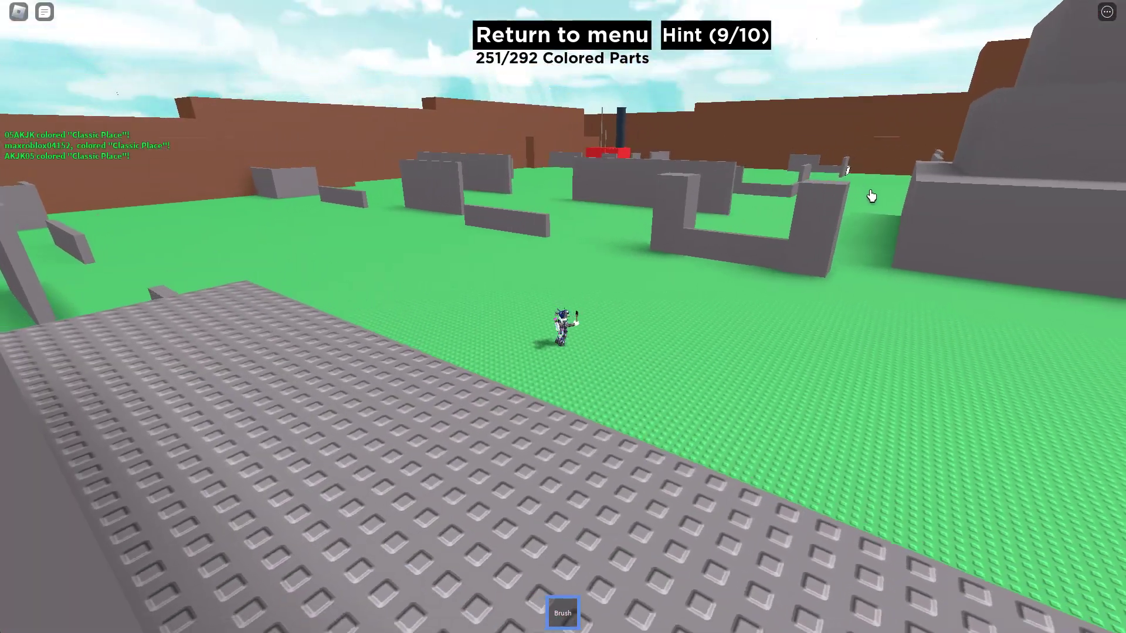
Step: Orbit around the left pyramid and walk the avatar to its base to spot the red part
key(Right)
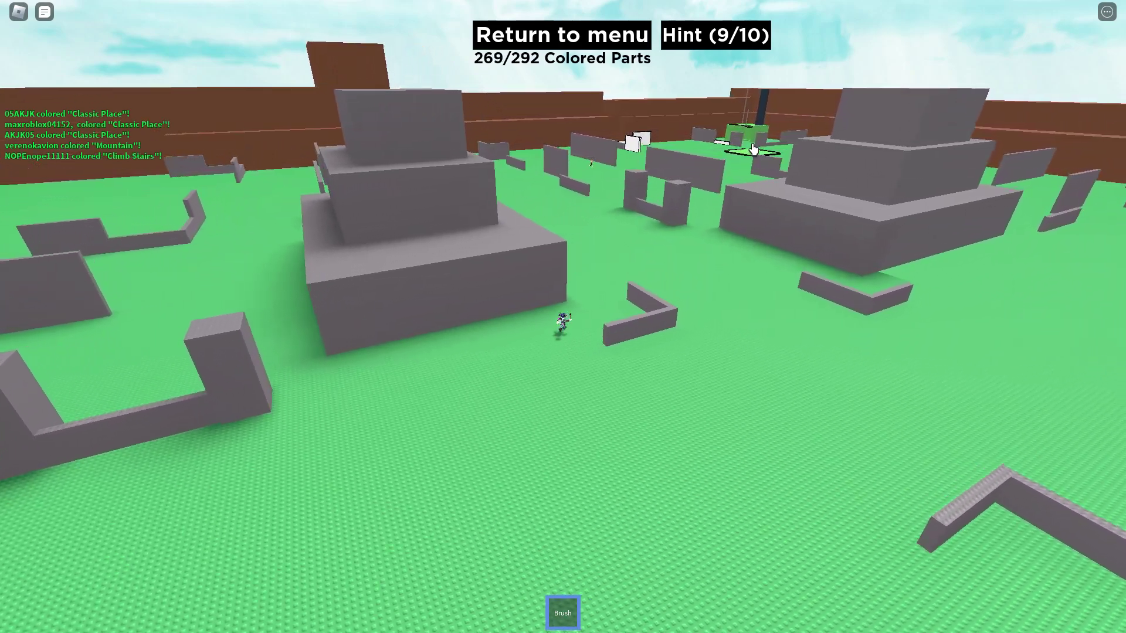
key(Left)
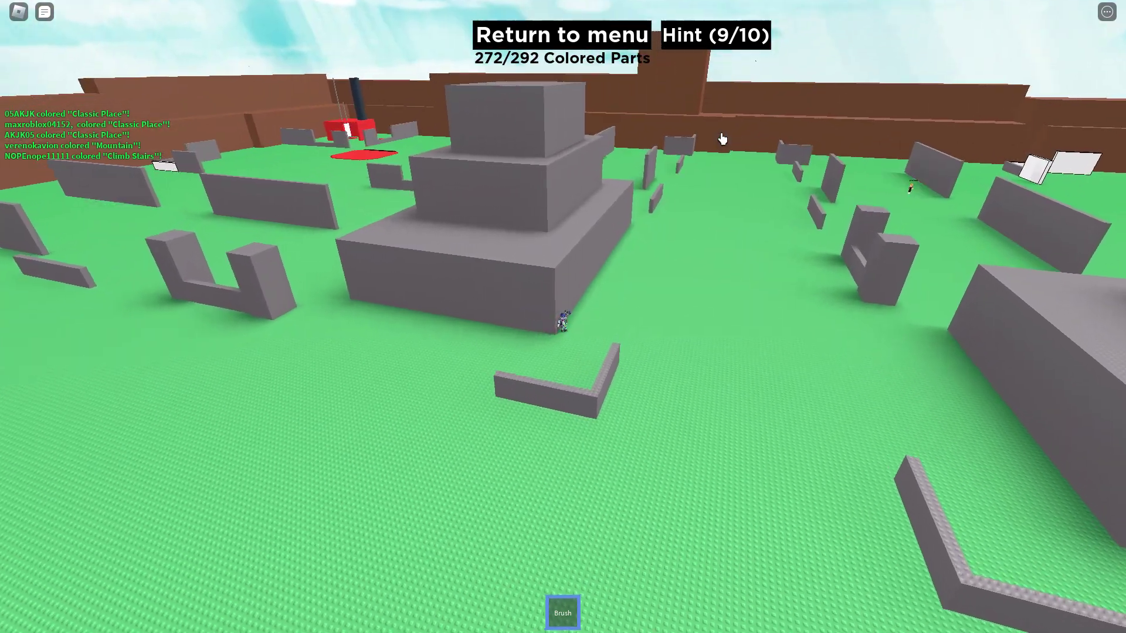
key(w)
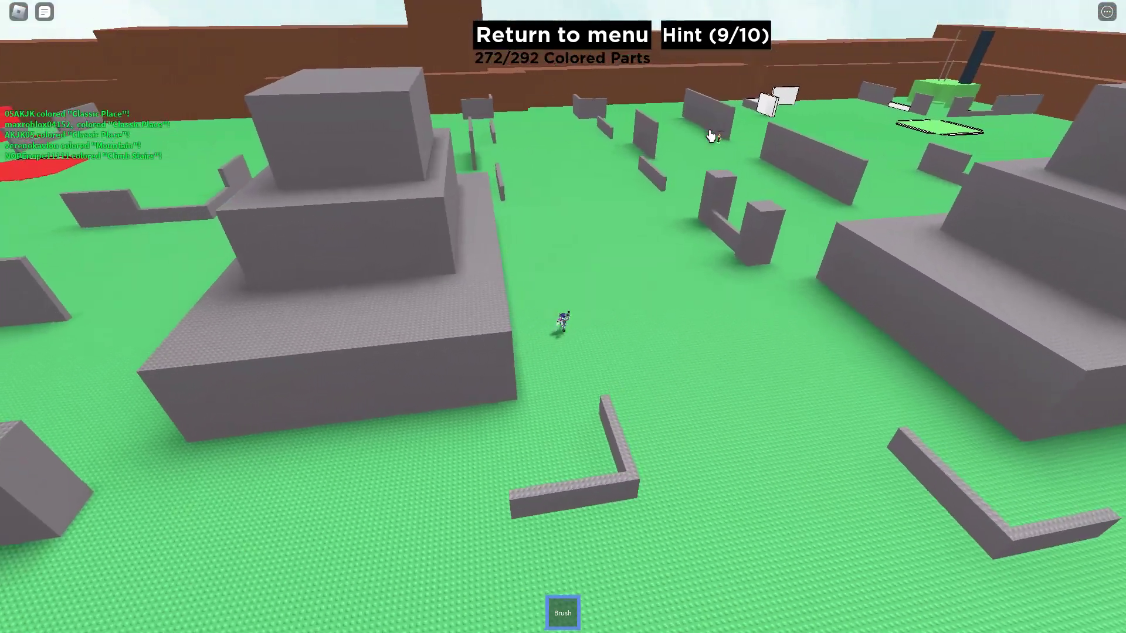
key(Left)
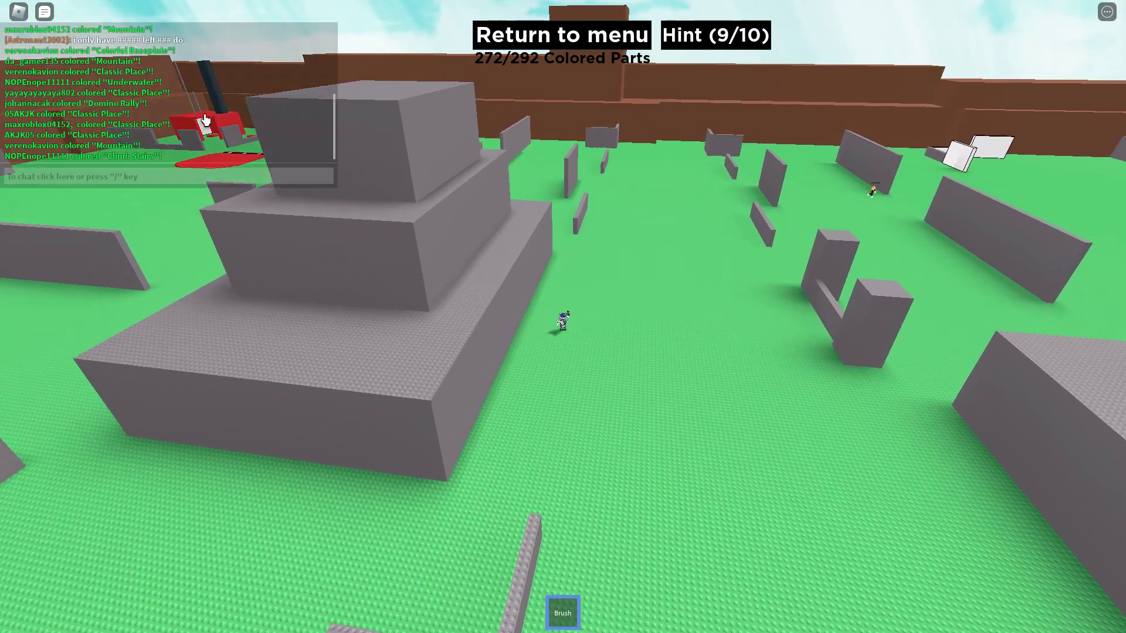
key(a)
key(Left)
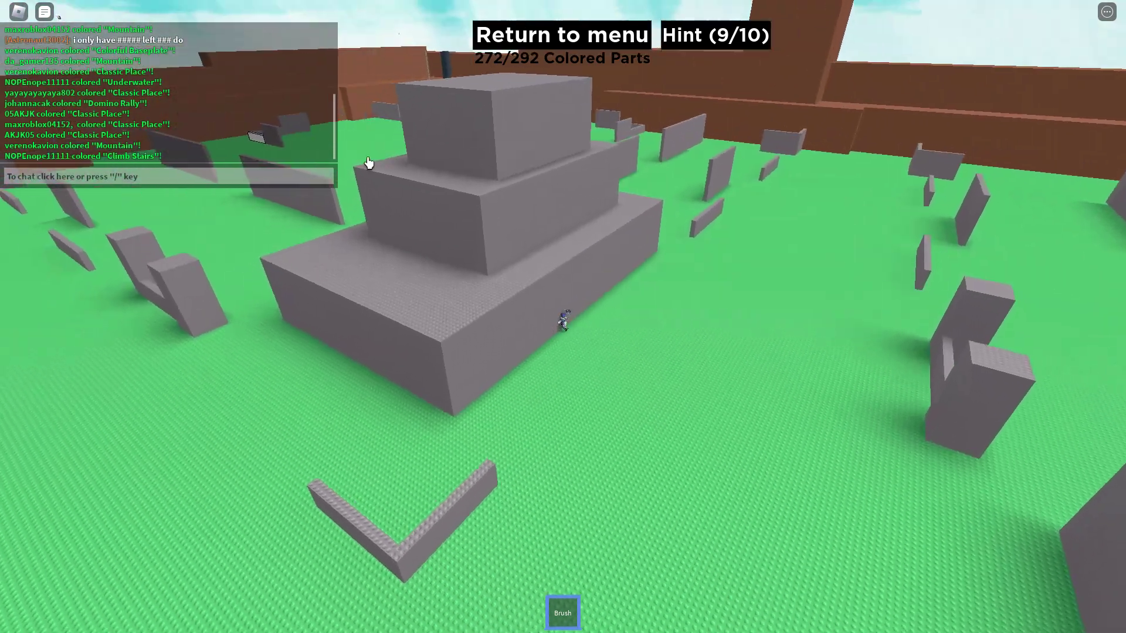
key(Left)
key(Right)
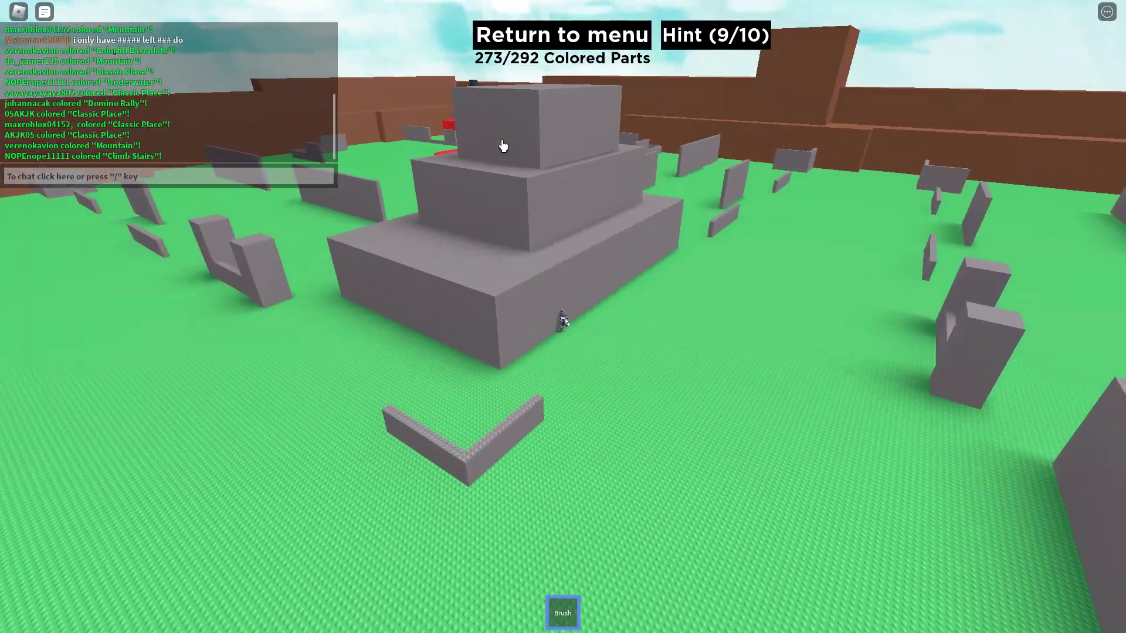
key(Right)
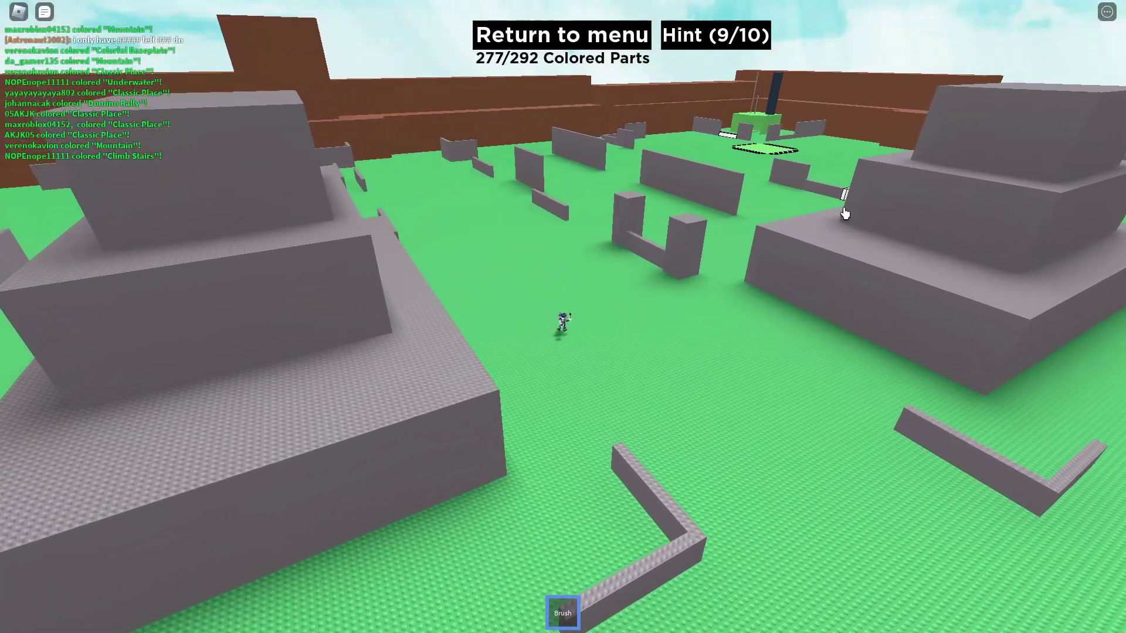
key(Right)
Step: Jump onto the grey pillar and run toward the light green platform near the far tower
key(Up)
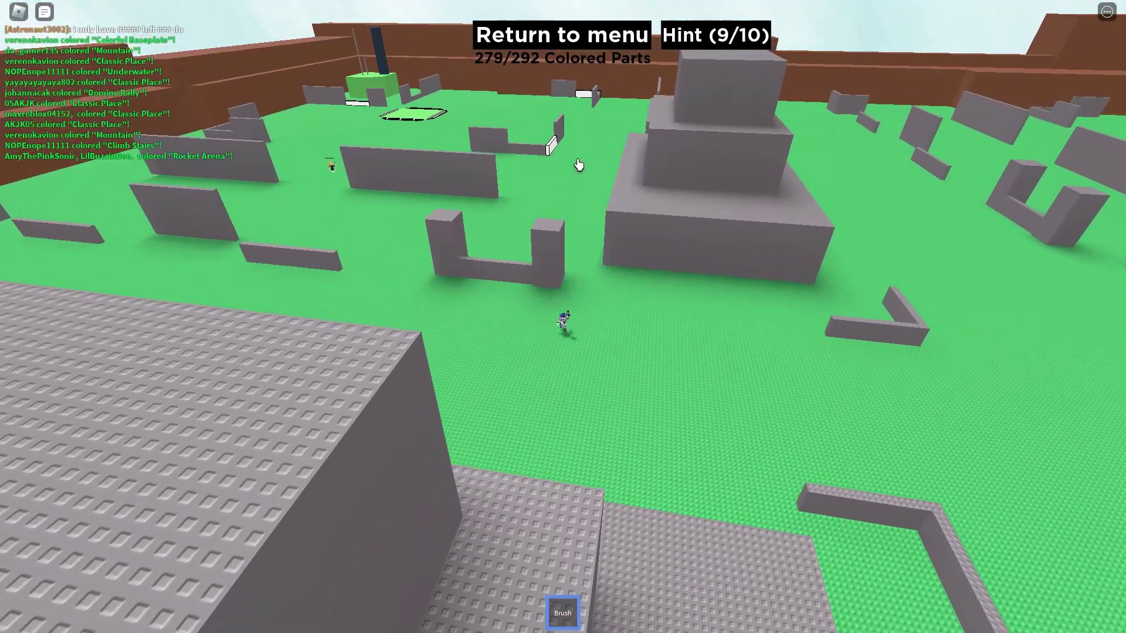
key(Right)
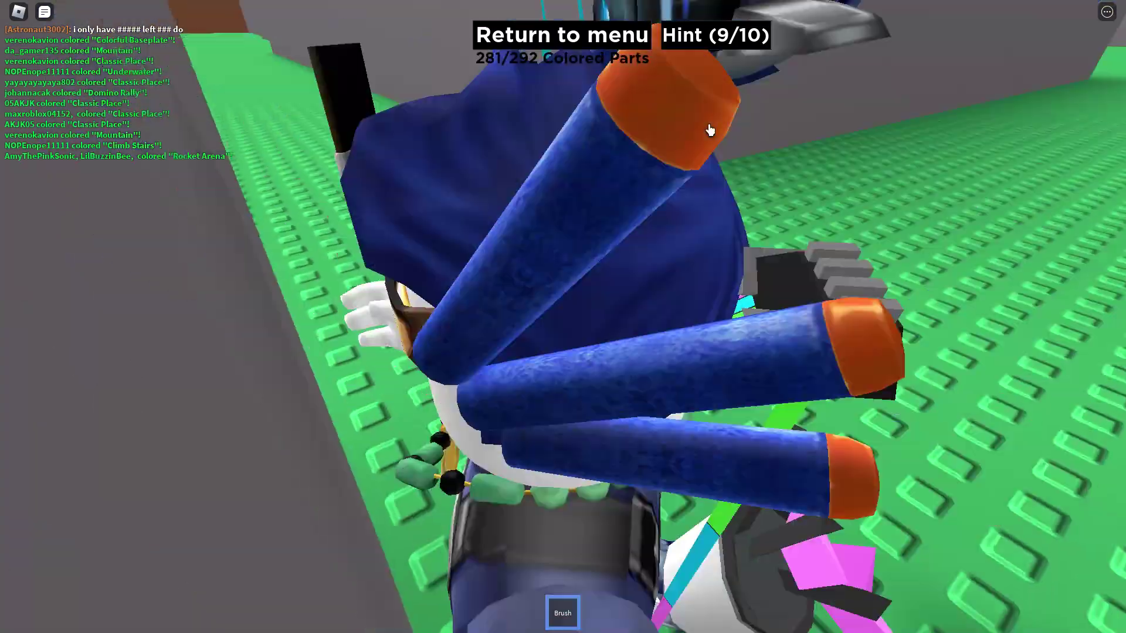
key(space)
key(Up)
key(Left)
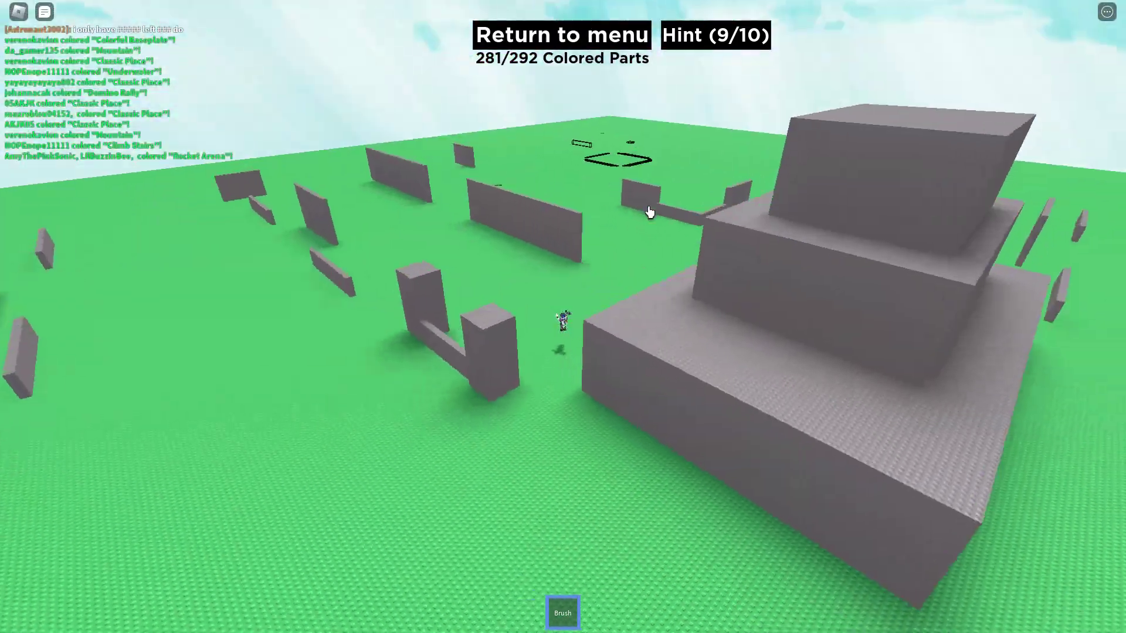
key(Up)
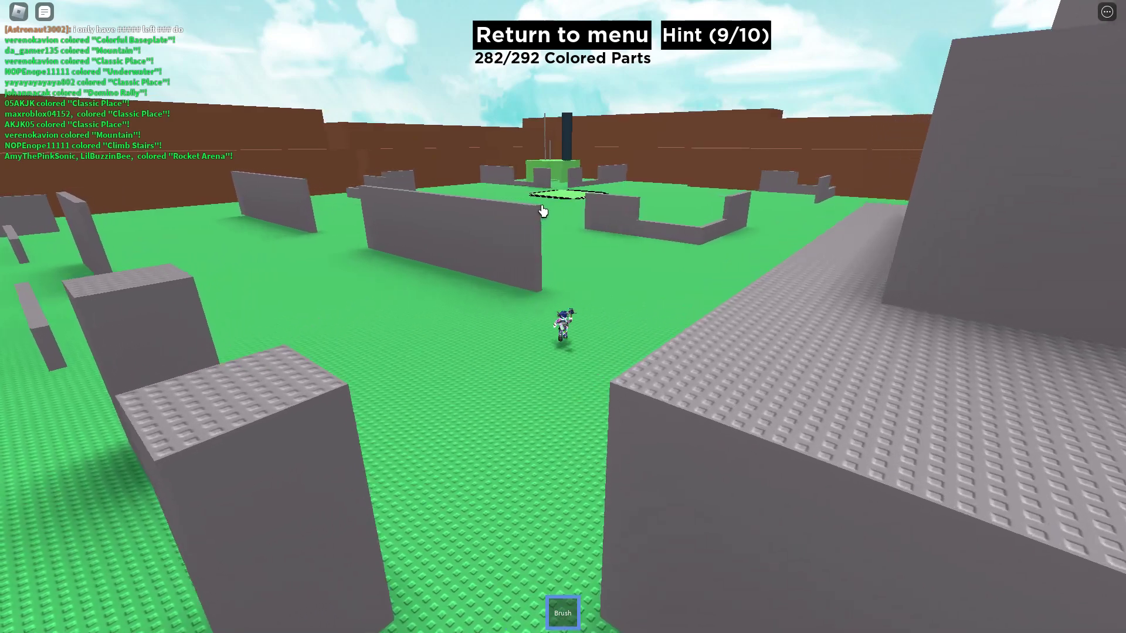
key(Page_Down)
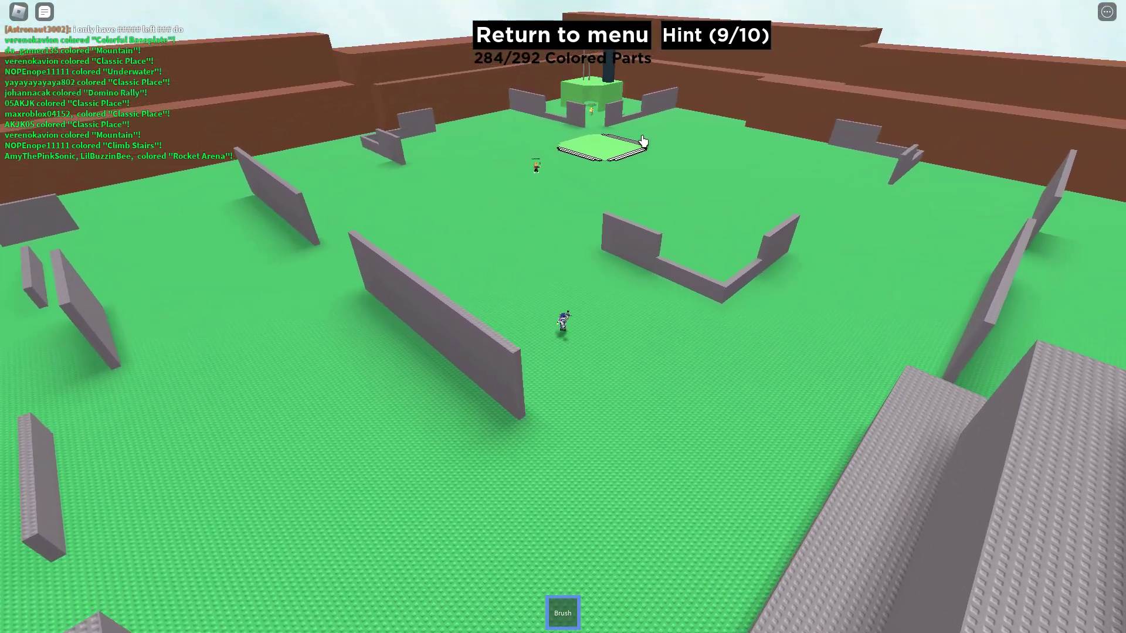
key(Left)
key(Page_Up)
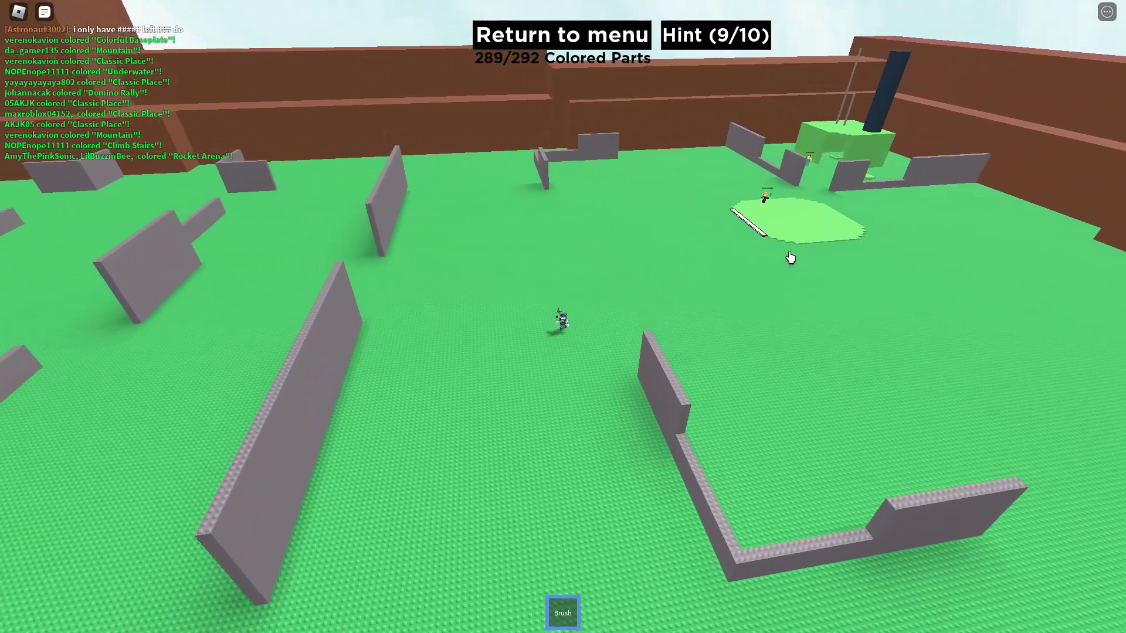
key(Right)
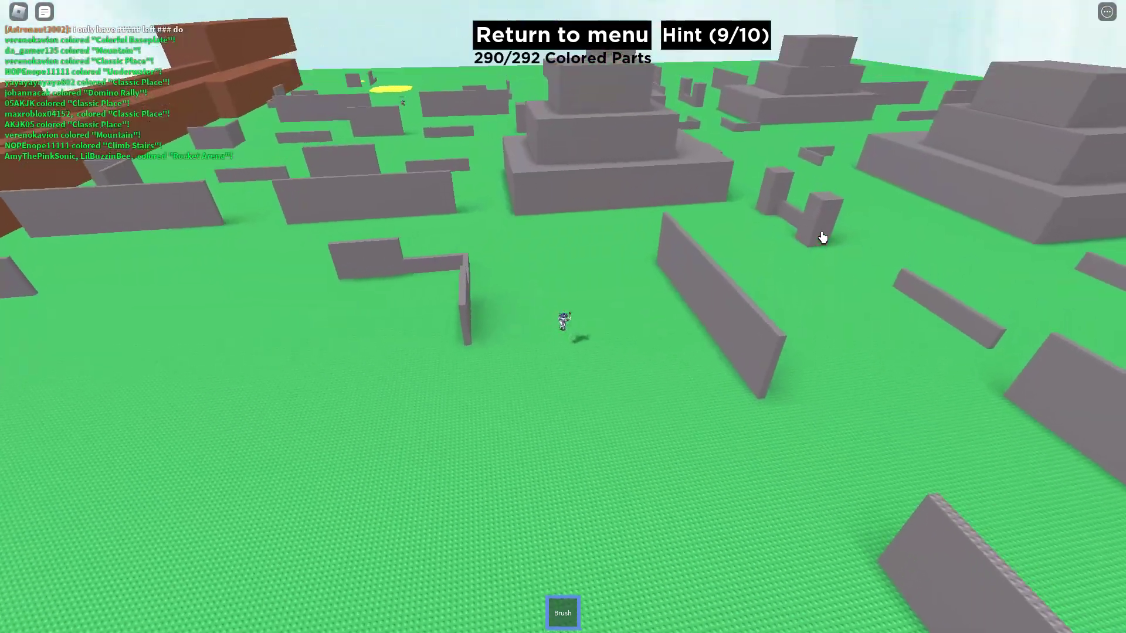
key(Left)
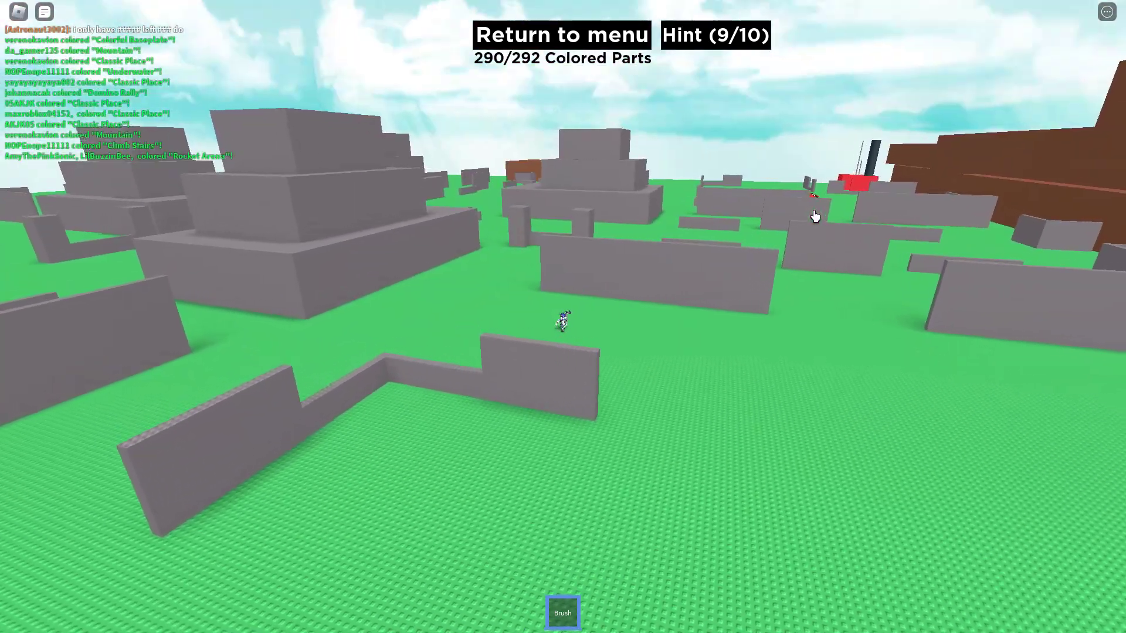
key(Right)
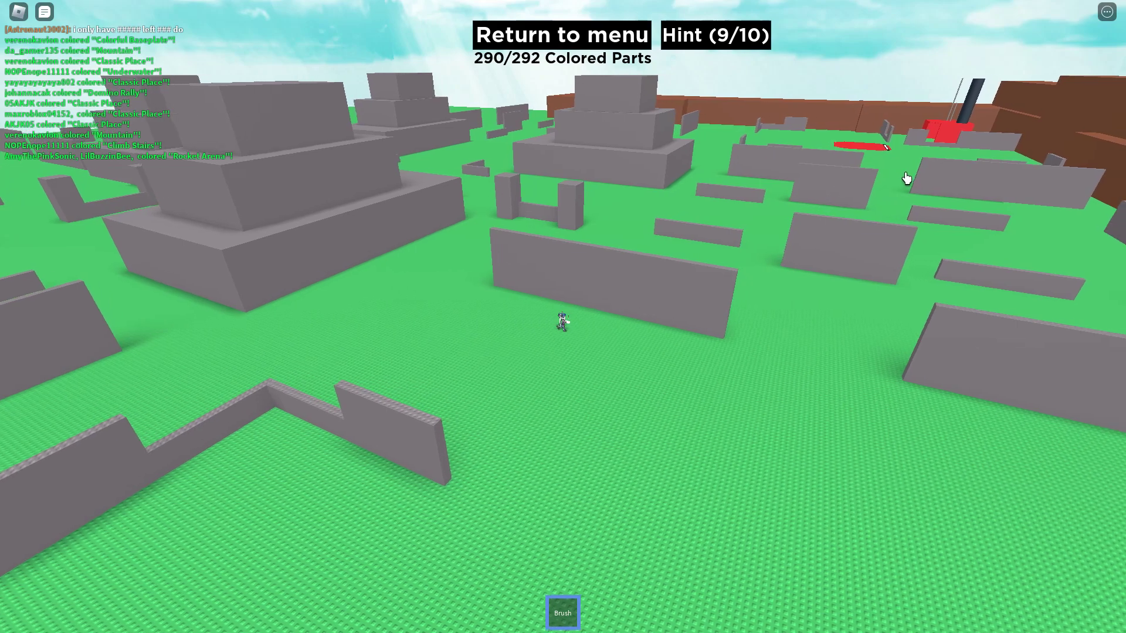
key(Right)
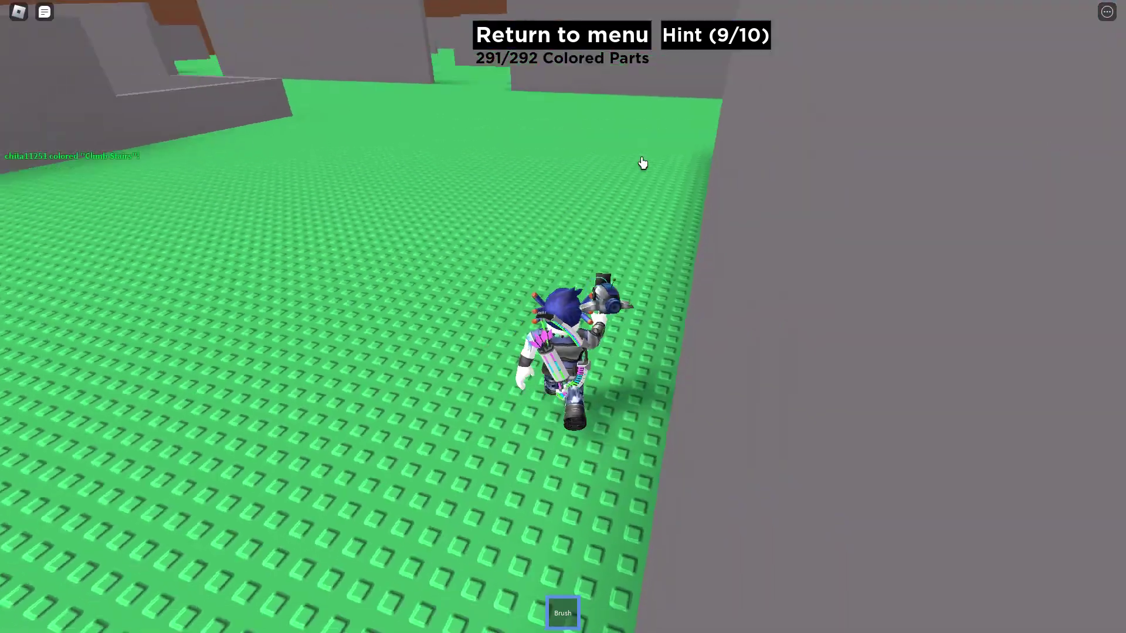
scroll(643, 163, up, 1)
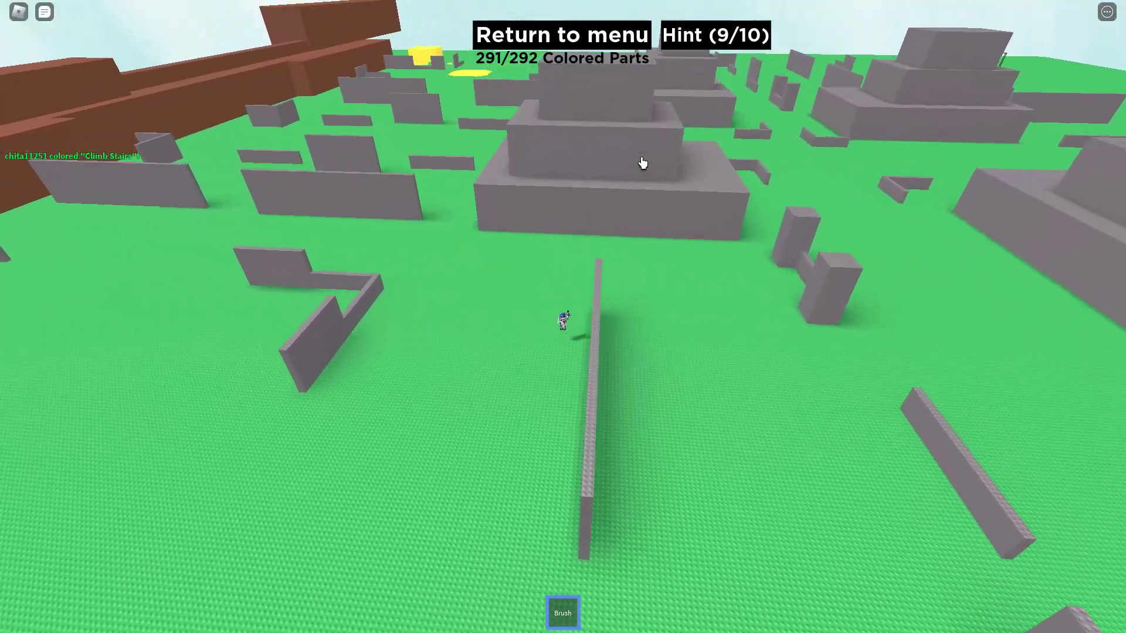
key(Right)
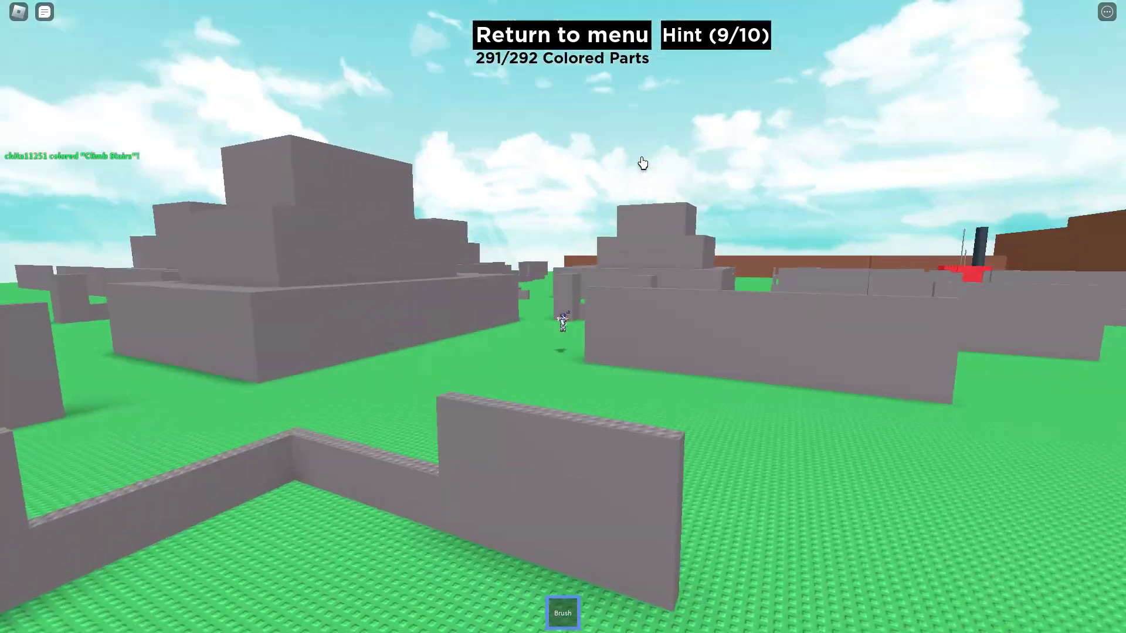
key(Right)
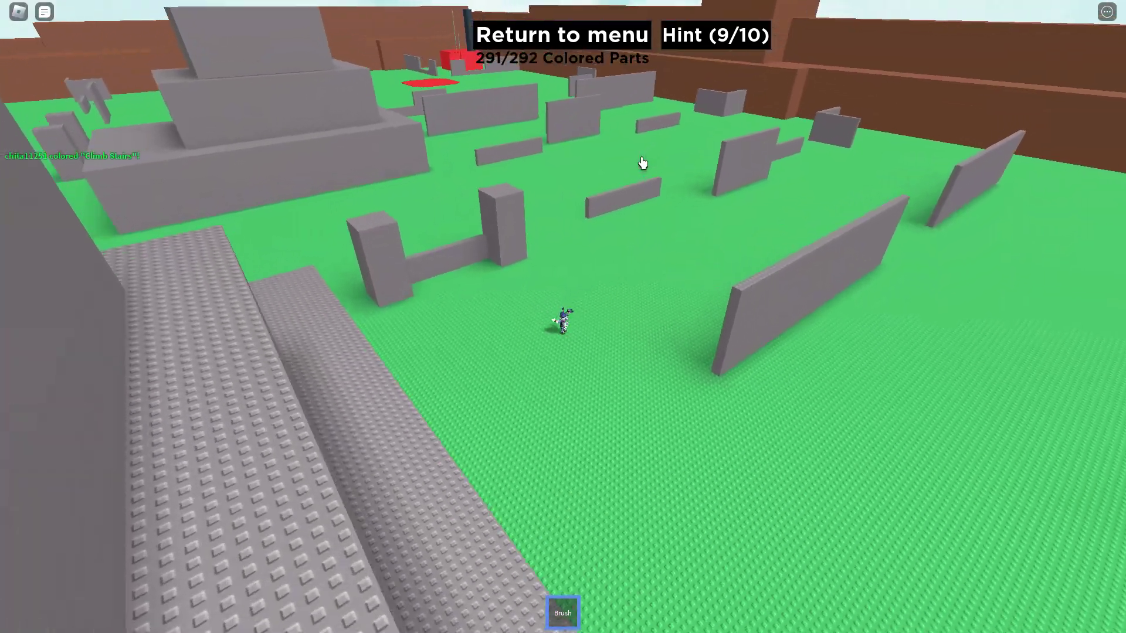
key(Right)
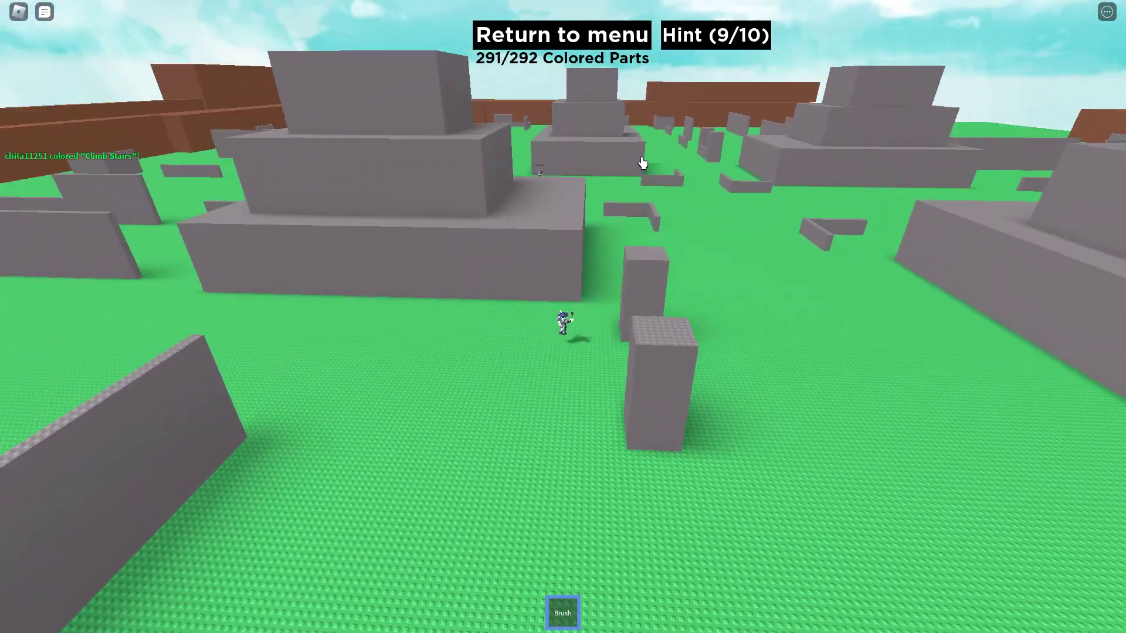
key(Right)
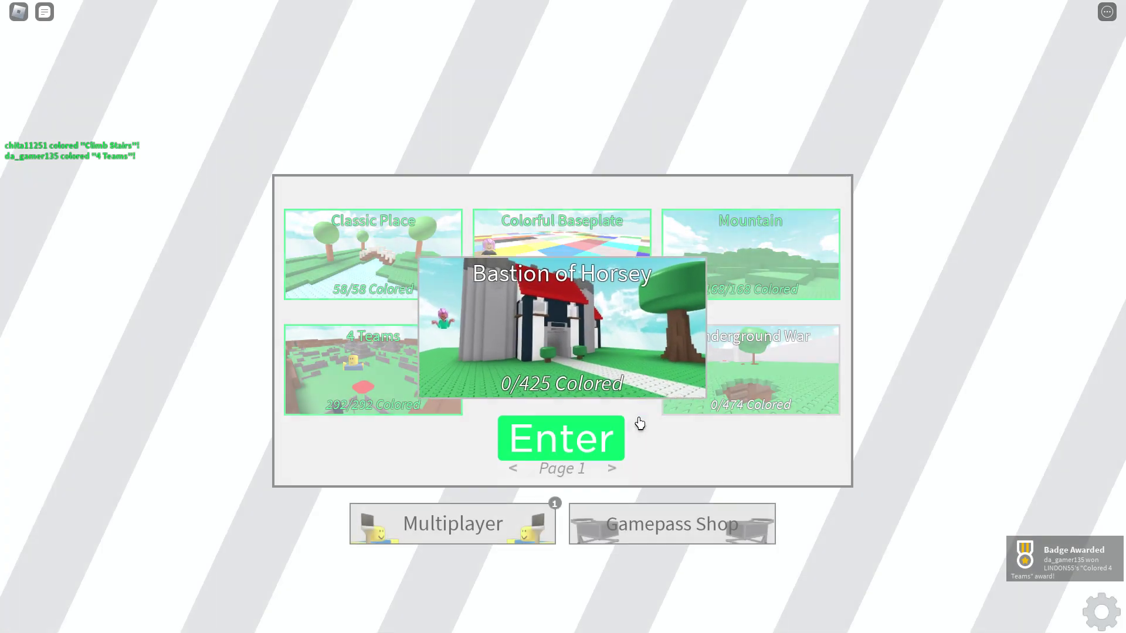
Step: Enter the Bastion of Horsey map and equip the Brush with key 1
click(535, 420)
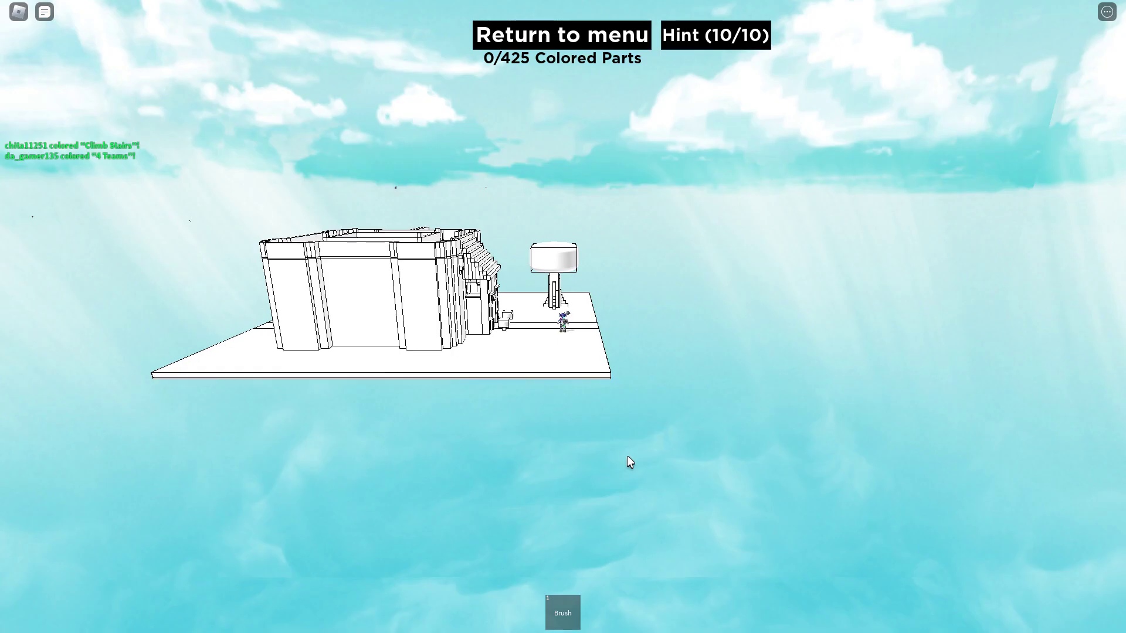
key(1)
Step: Colour the grassy ground and tree, then walk through the green room and upstairs
click(571, 372)
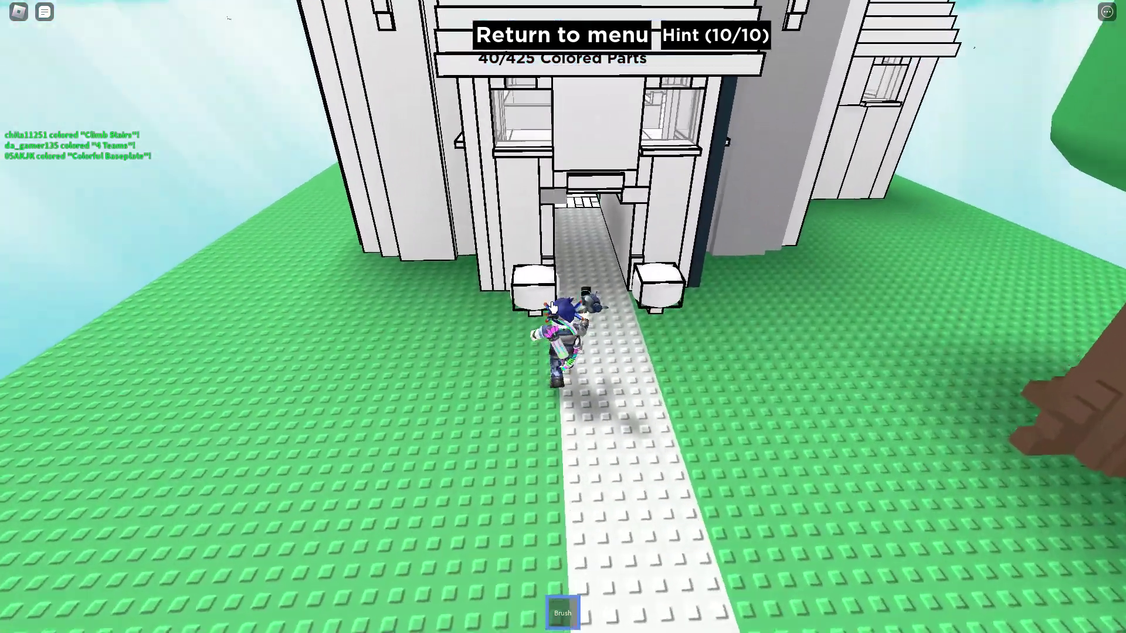
key(w)
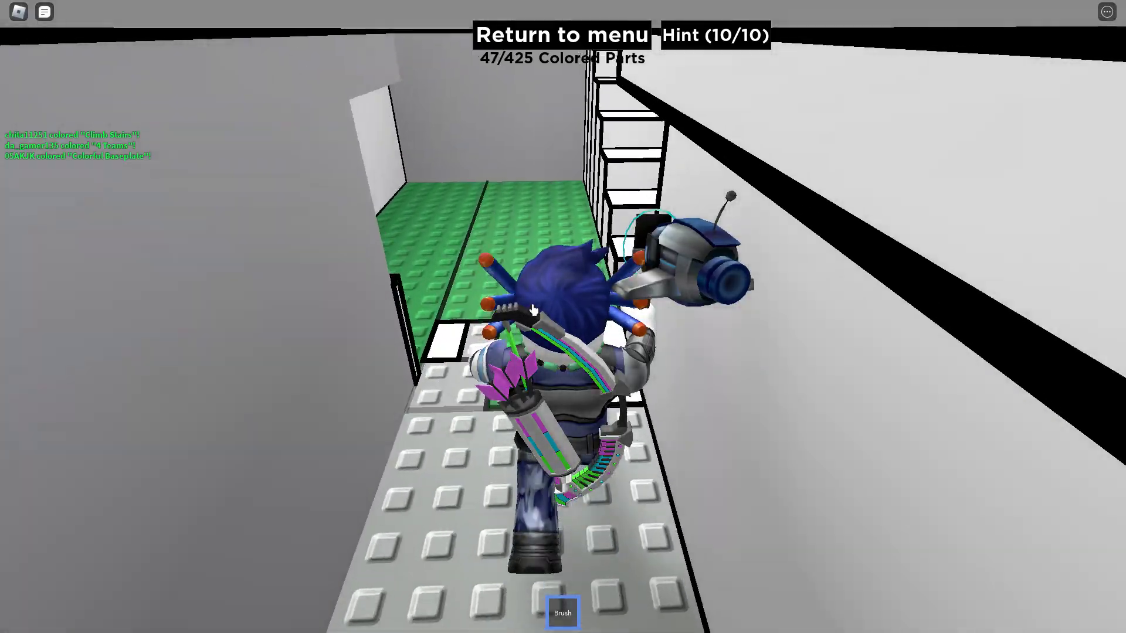
key(w)
scroll(616, 317, down, 5)
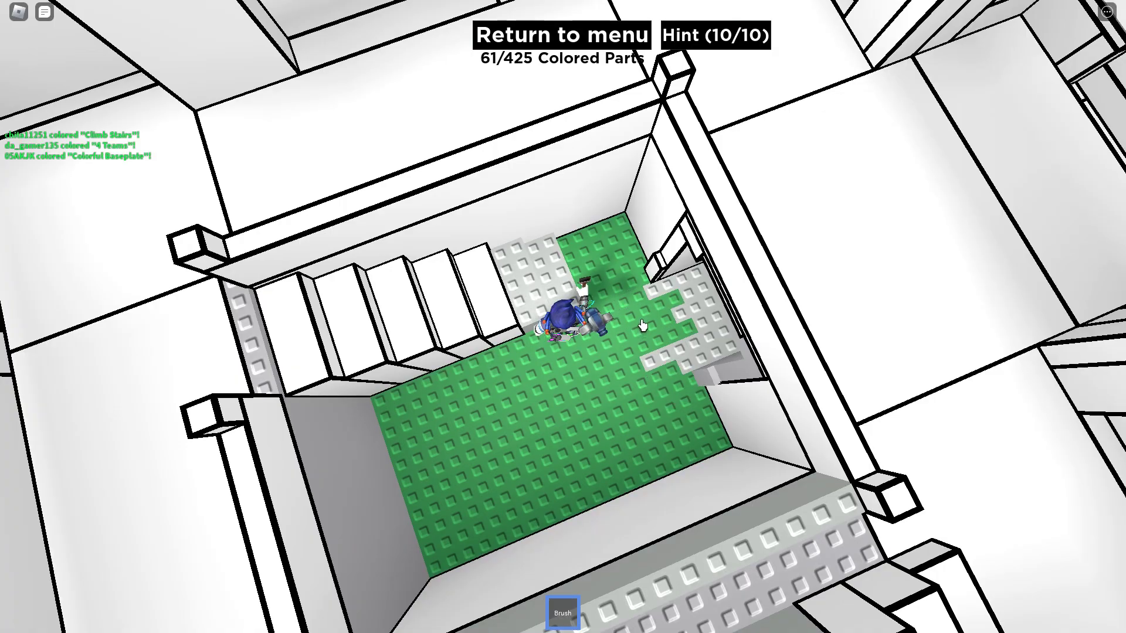
key(w)
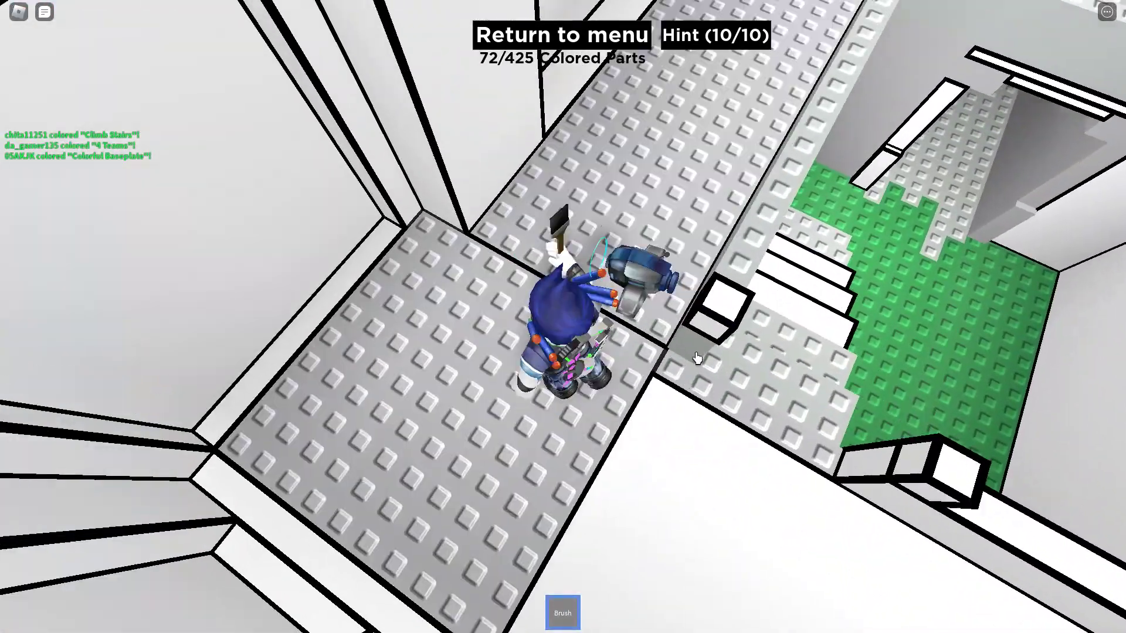
key(w)
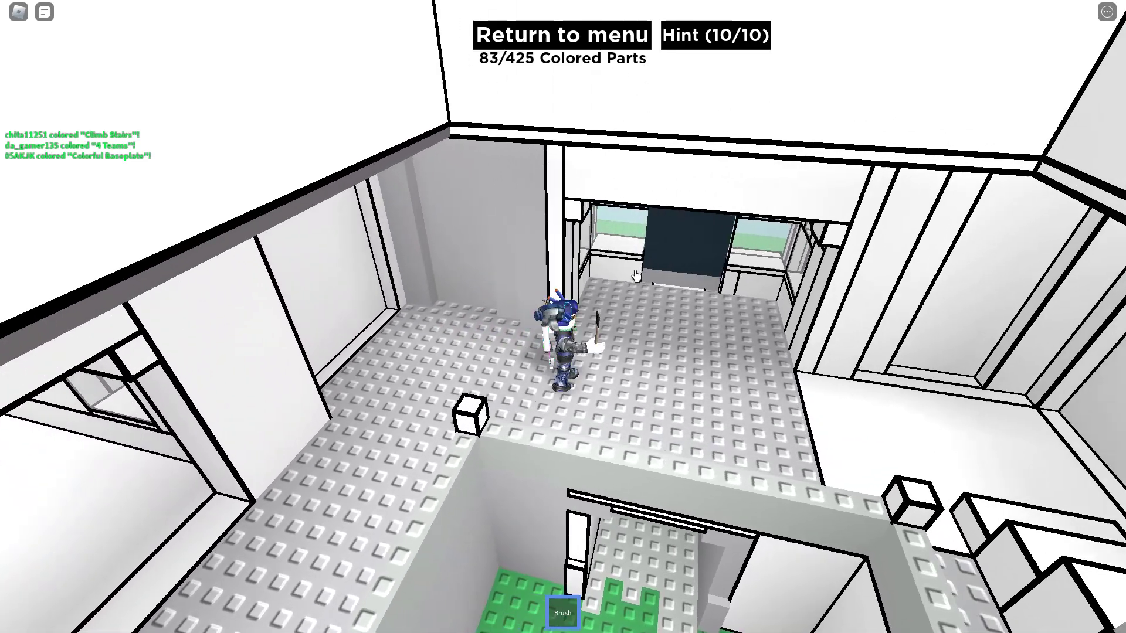
Step: Colour the upper-floor window ledge brown and move back outside the building
click(559, 264)
key(w)
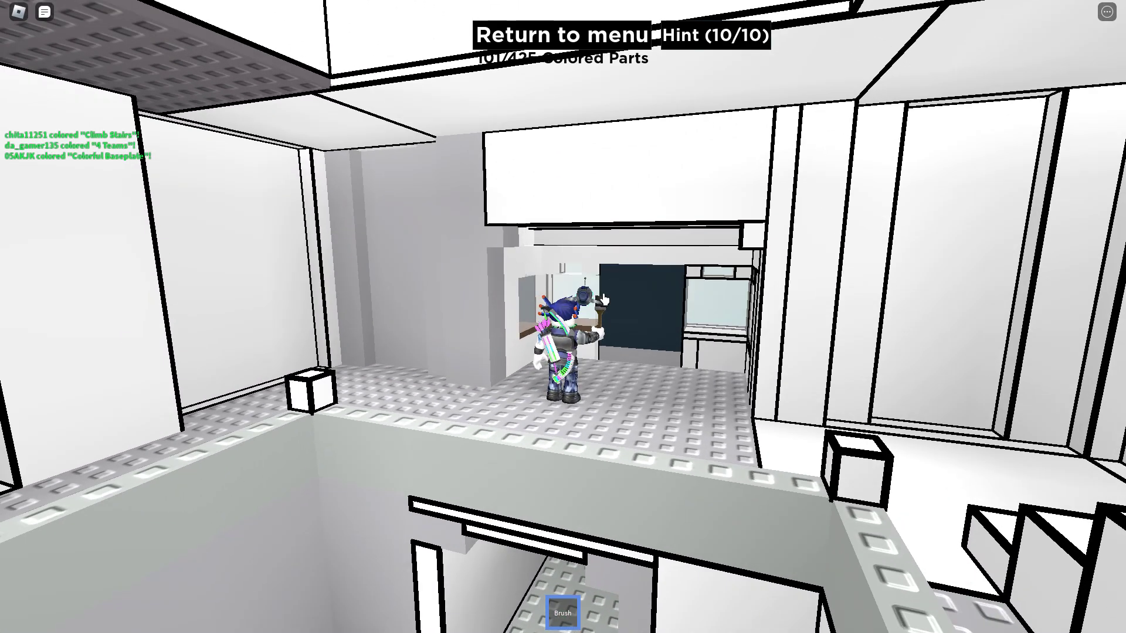
key(w)
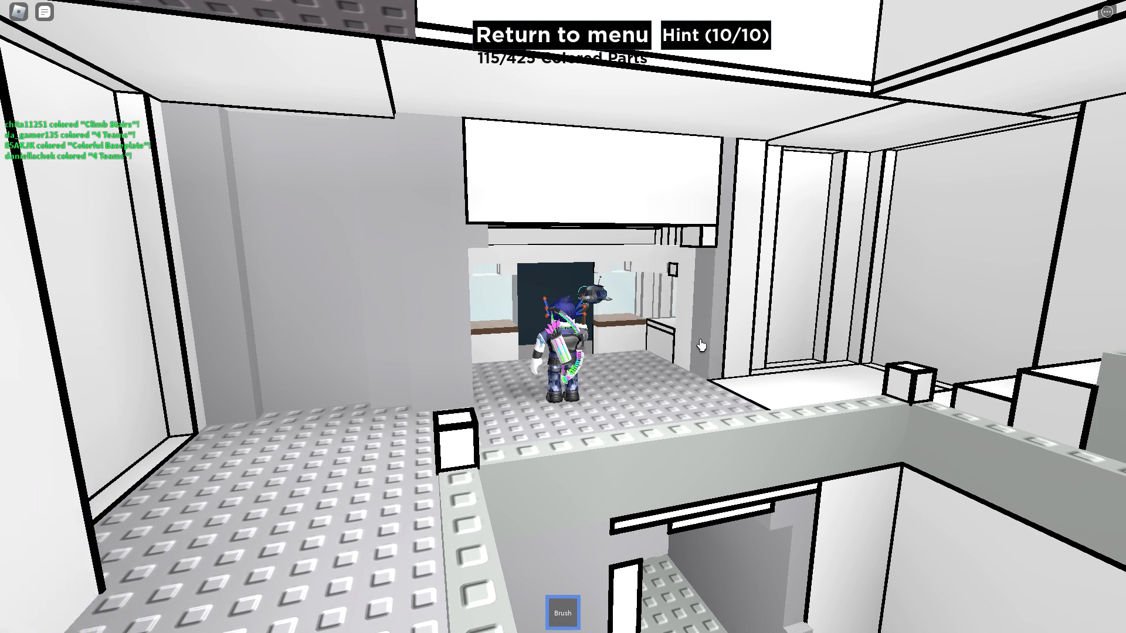
key(w)
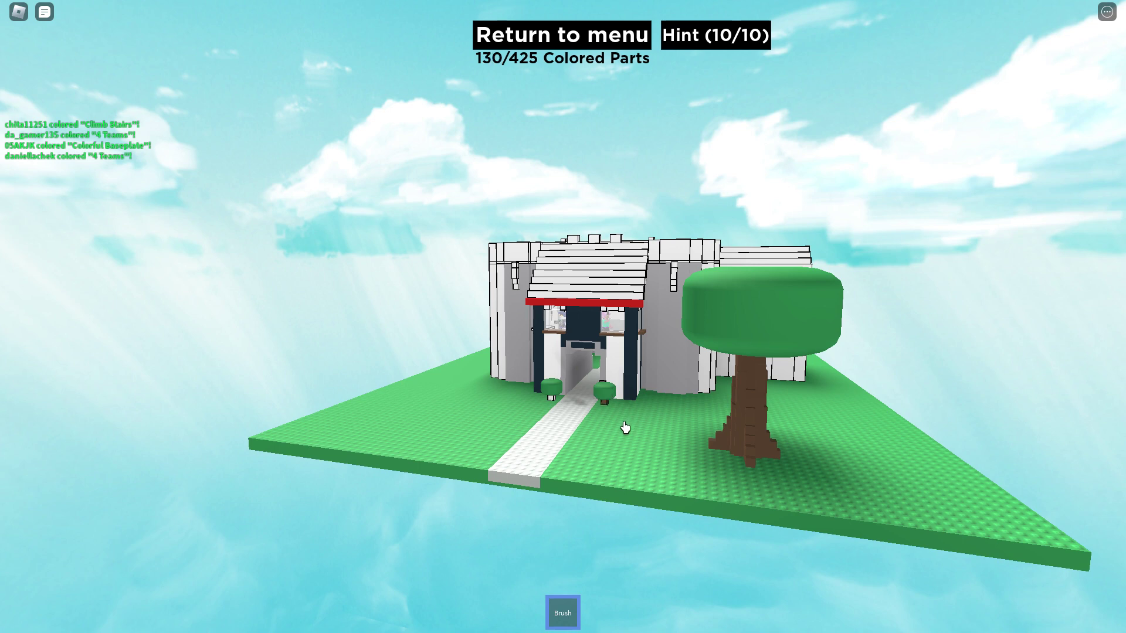
Step: Colour the parts on the bastion's front and the red roof stripes
click(571, 421)
click(634, 404)
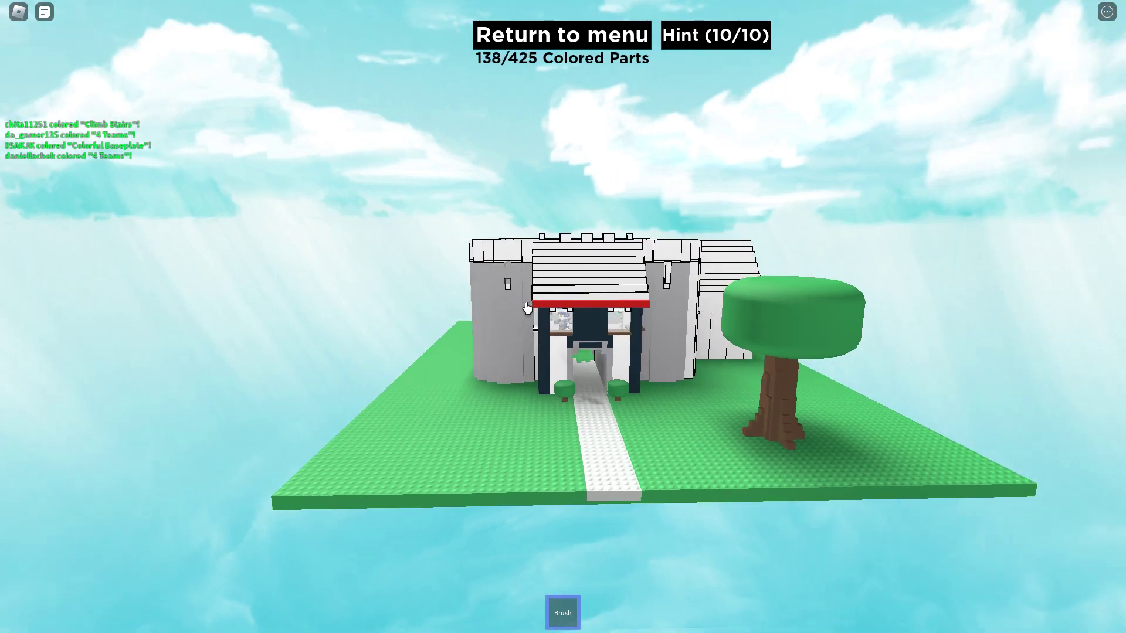
click(586, 308)
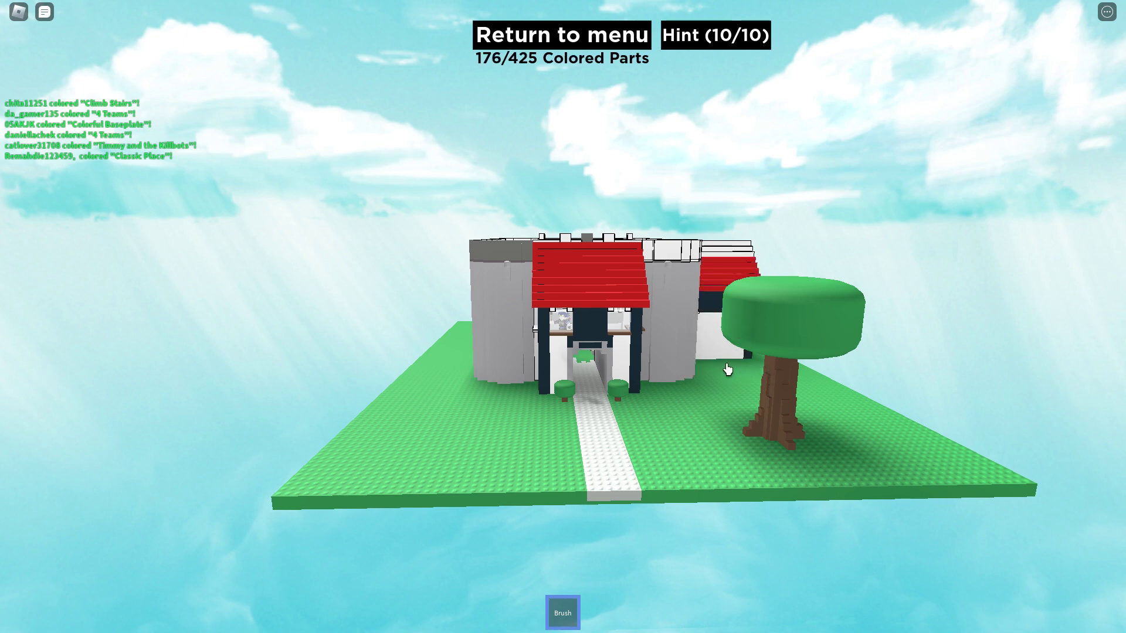
scroll(728, 372, up, 5)
scroll(729, 381, down, 5)
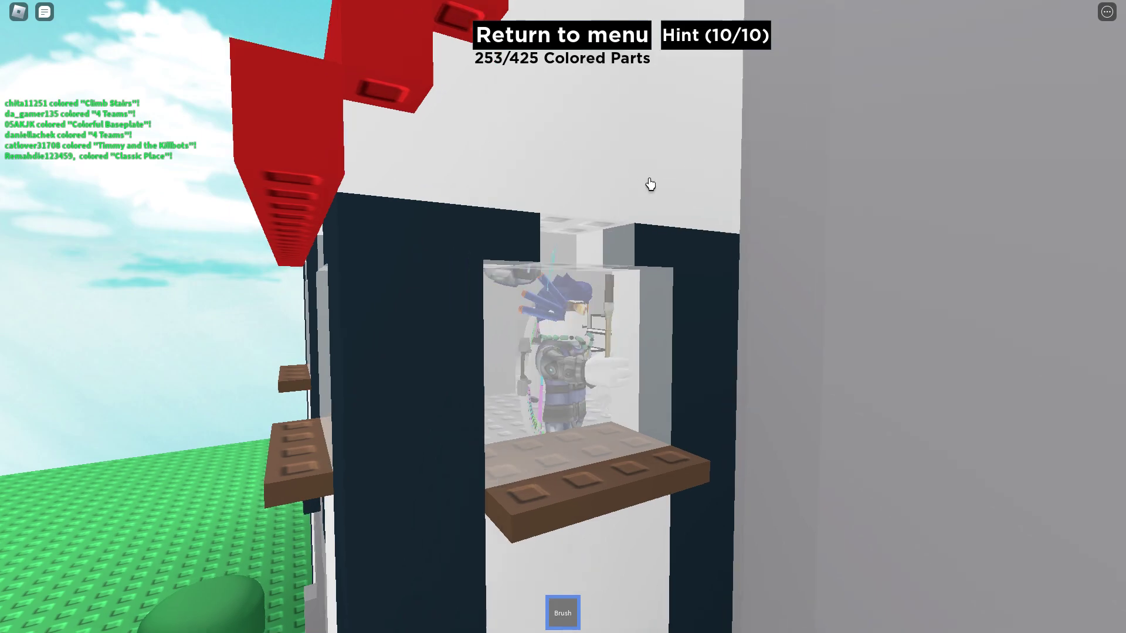
scroll(658, 184, up, 5)
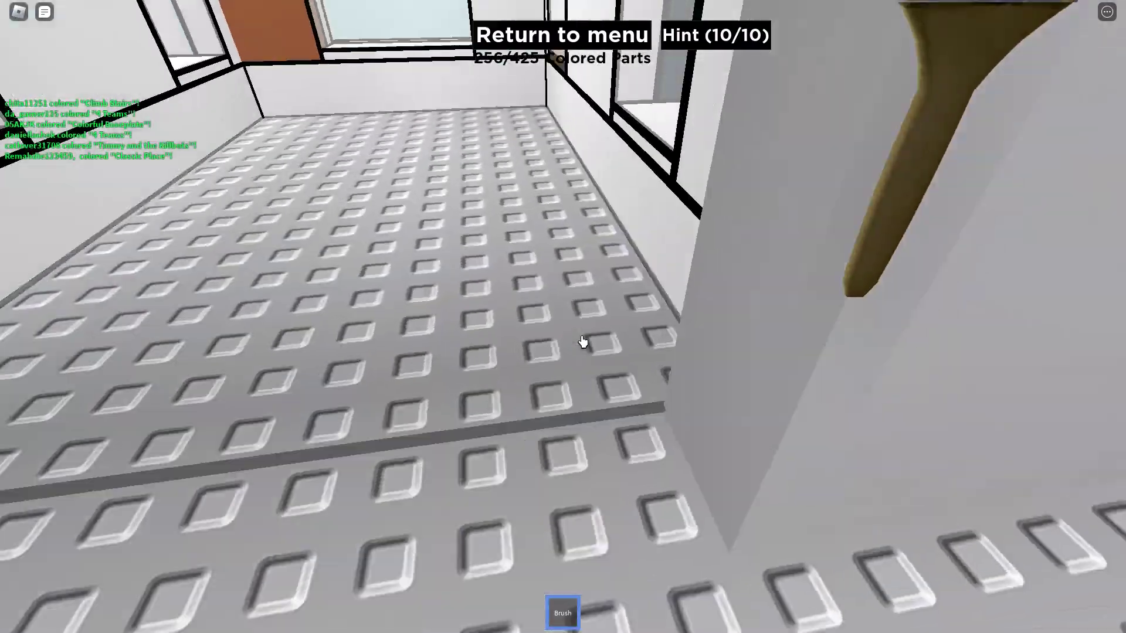
Step: Colour the upper room's walls brown, plus its window frame and parts up to the ceiling
click(581, 342)
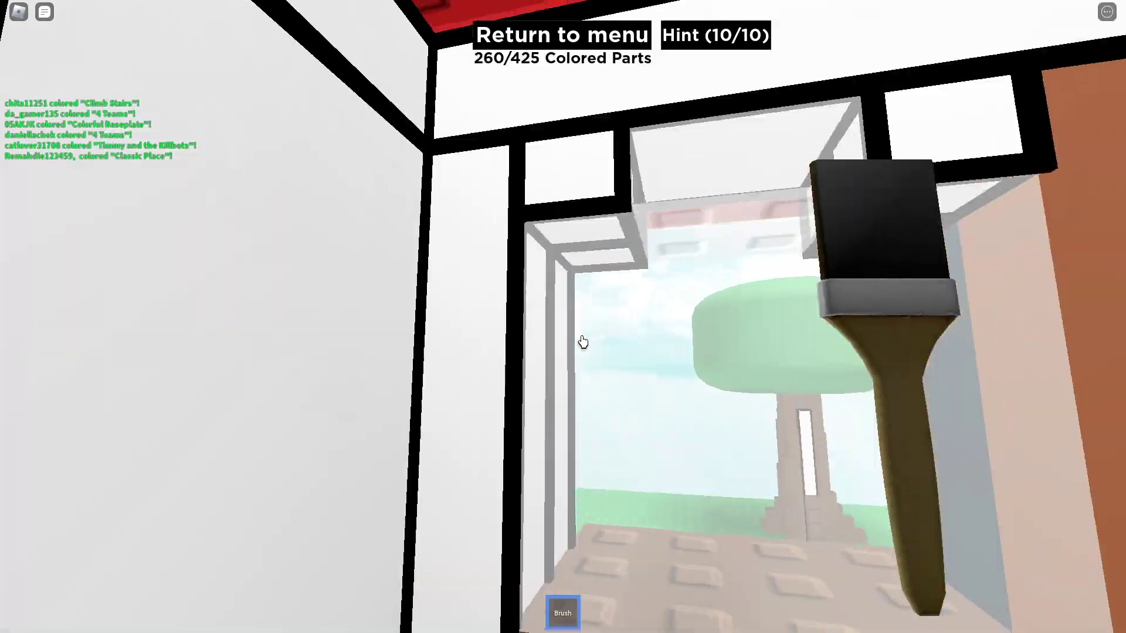
click(581, 342)
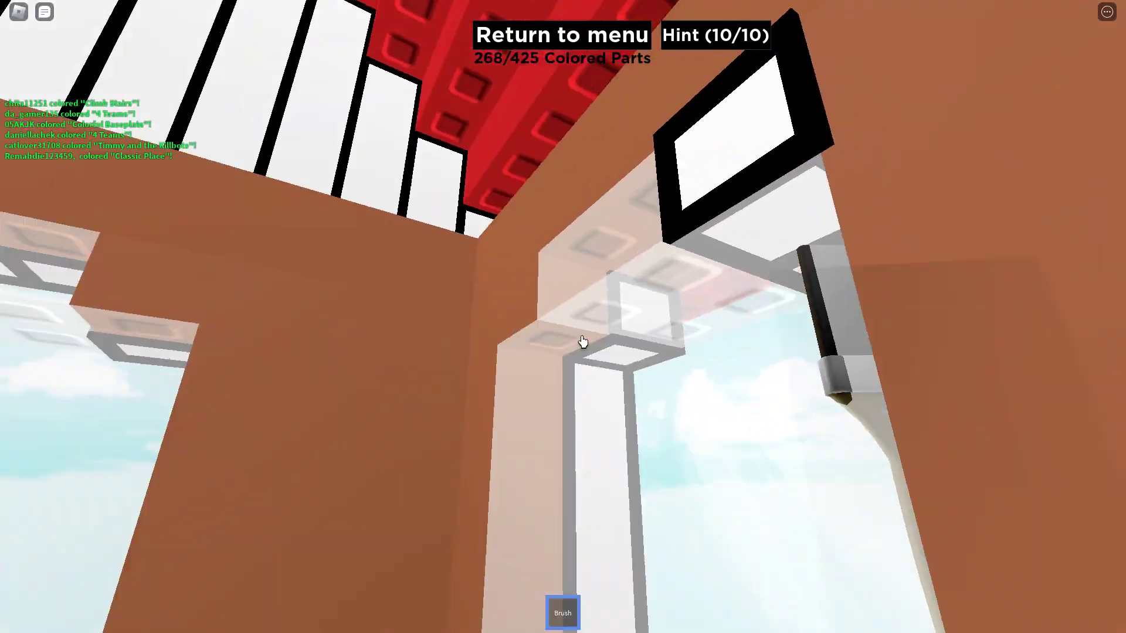
click(581, 342)
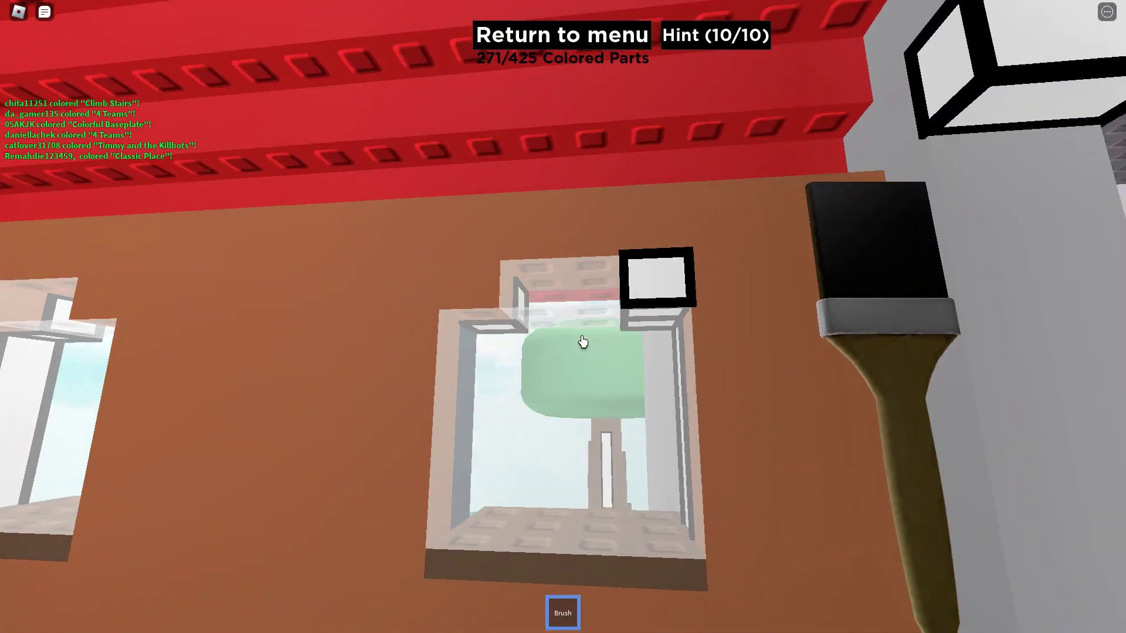
click(580, 342)
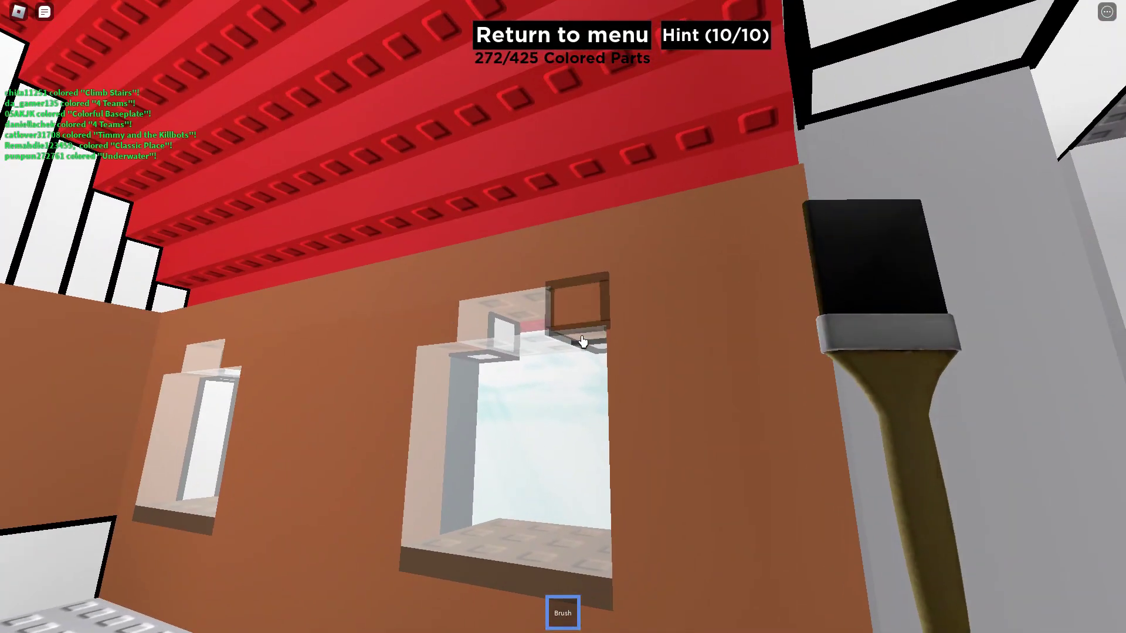
click(581, 342)
click(580, 342)
click(581, 343)
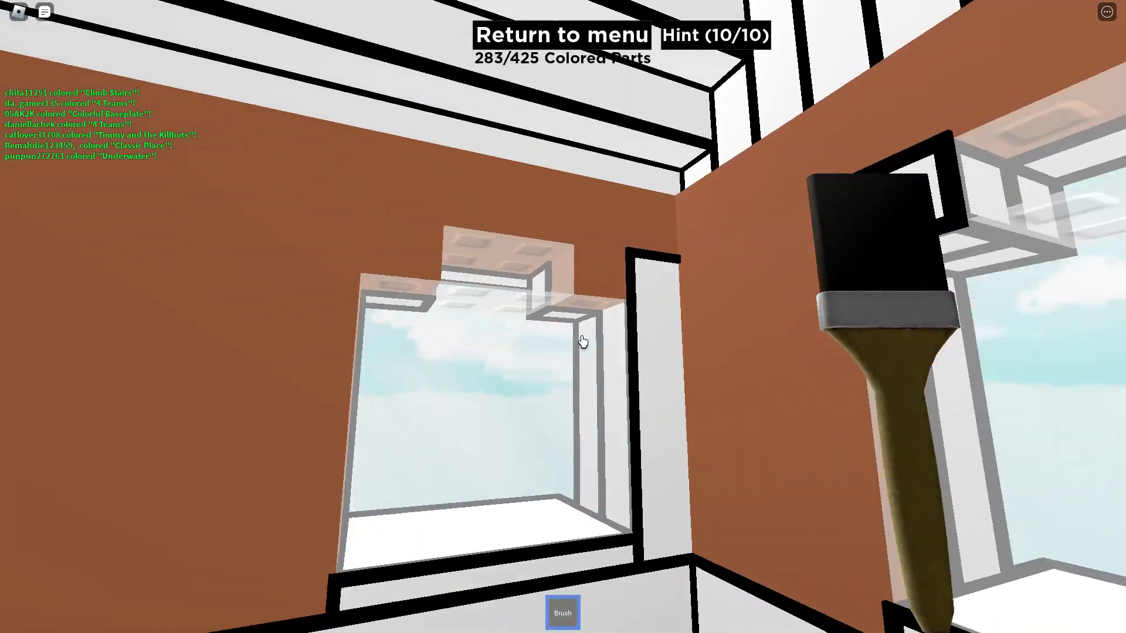
click(580, 342)
click(581, 342)
click(582, 341)
click(581, 342)
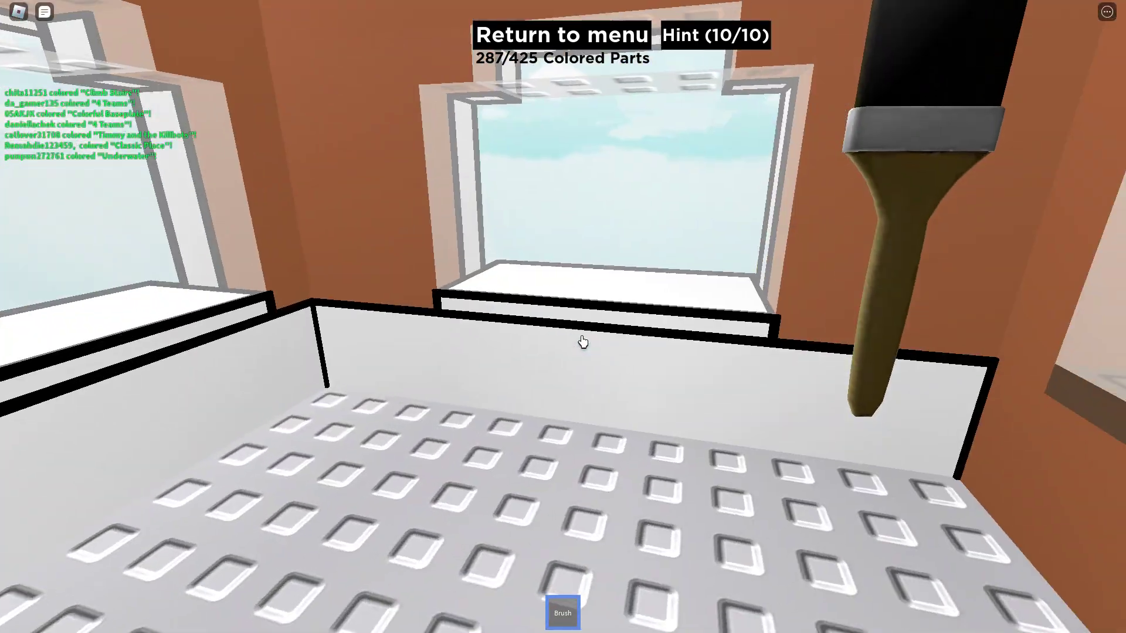
click(582, 342)
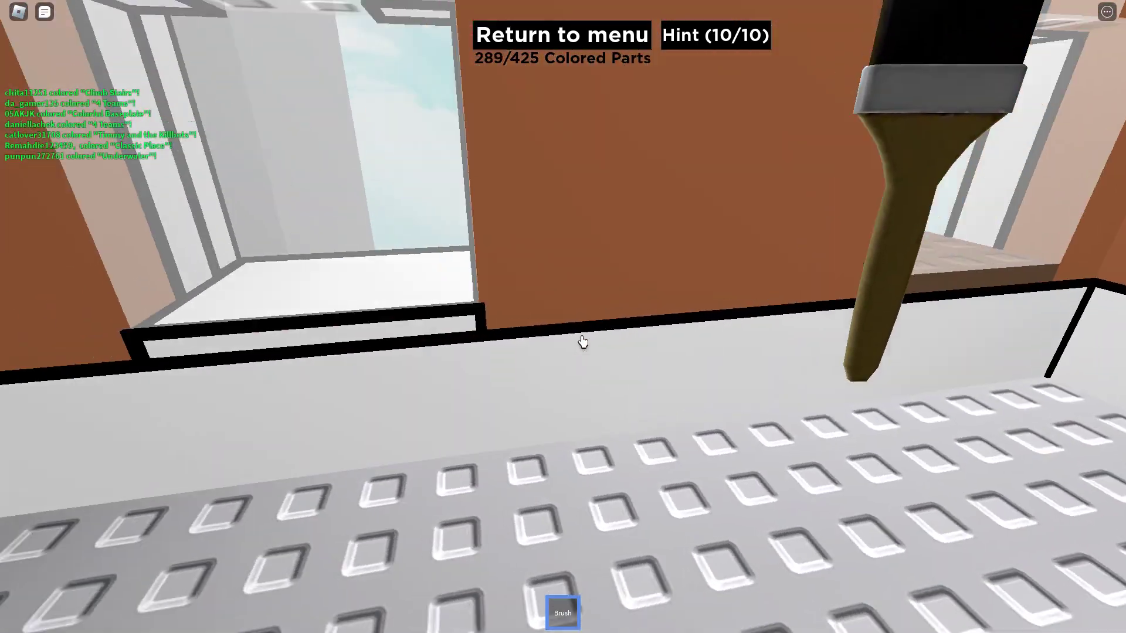
click(581, 342)
click(581, 342)
click(581, 343)
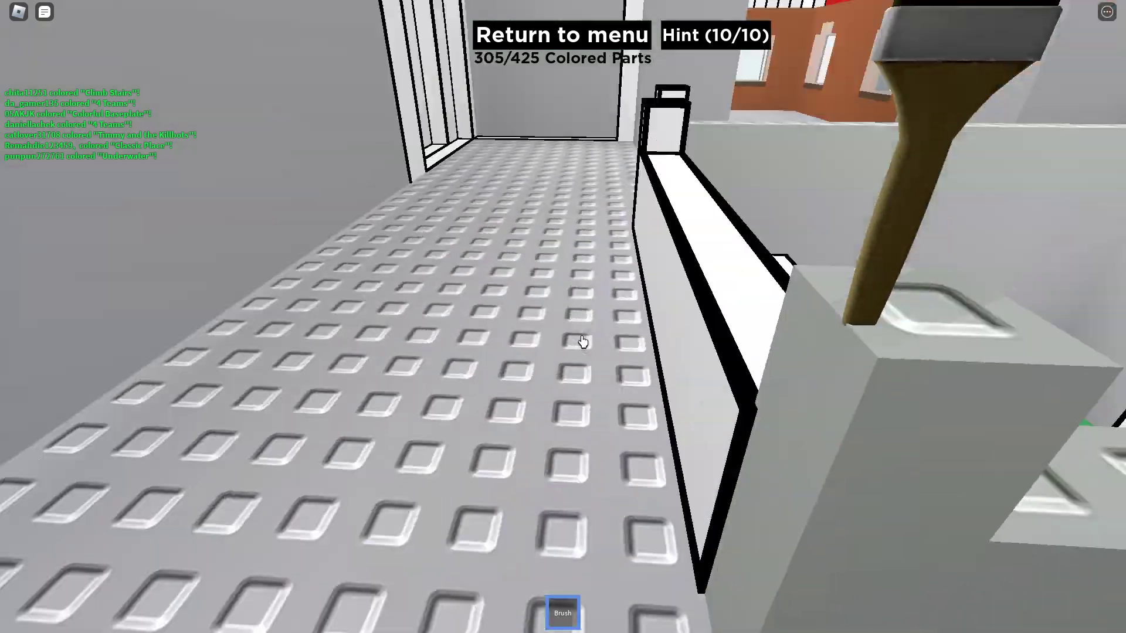
Step: Colour the ledge, white cube and room parts, then the parts near the stairs
click(580, 343)
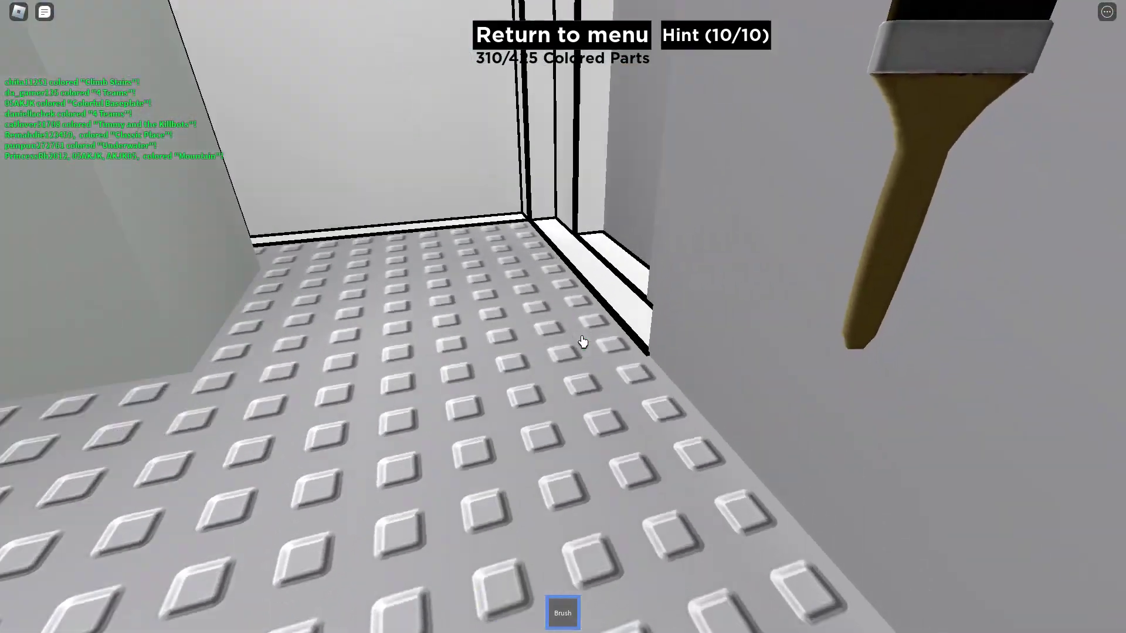
click(581, 342)
click(580, 342)
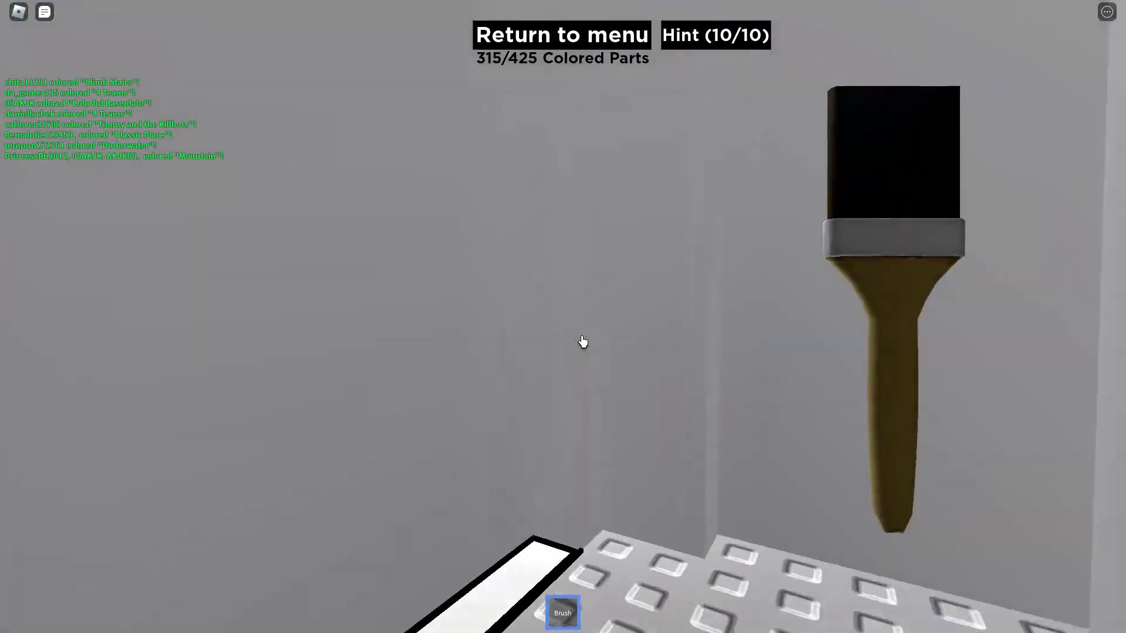
click(581, 342)
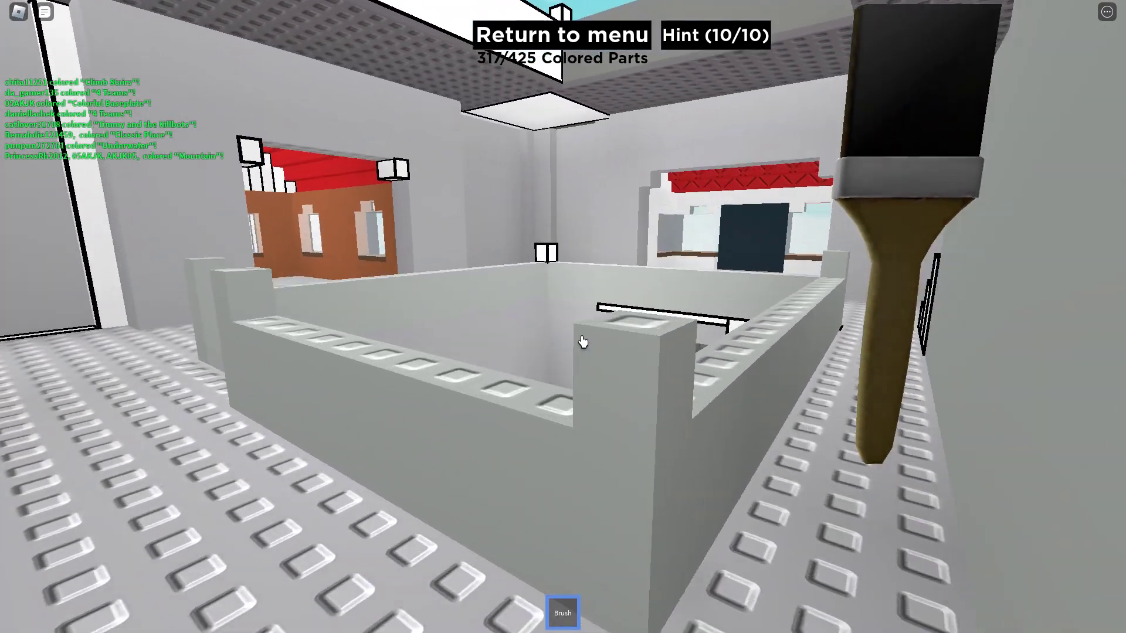
key(w)
click(581, 342)
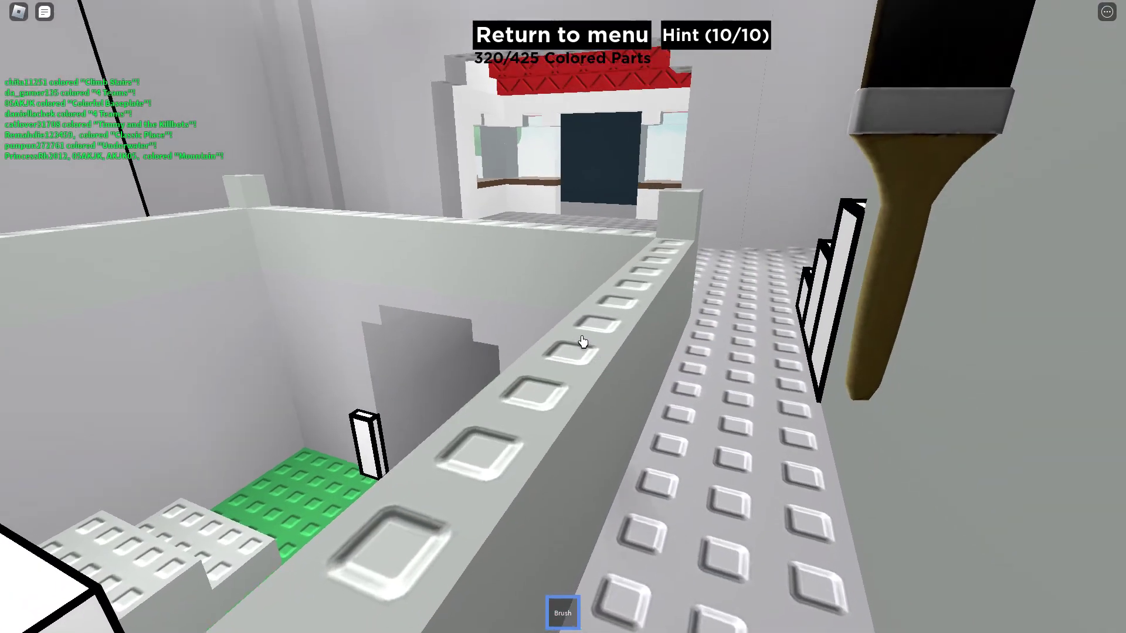
click(580, 343)
click(581, 343)
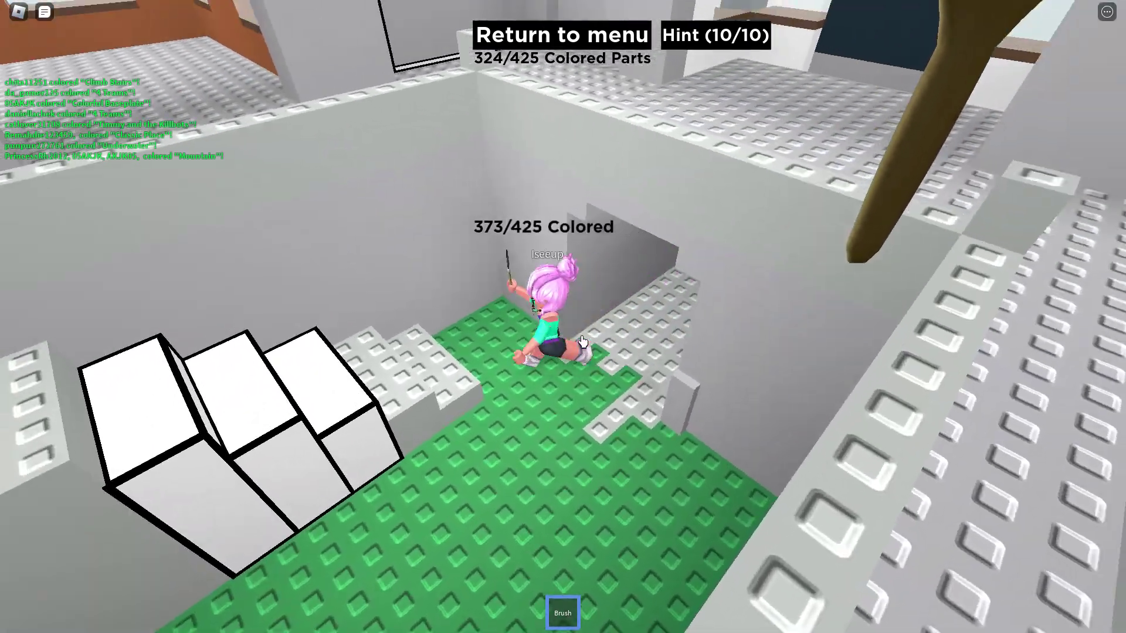
Step: Colour the doorway, the red-and-brown room and leftover grey parts near the stairs
click(581, 342)
click(581, 343)
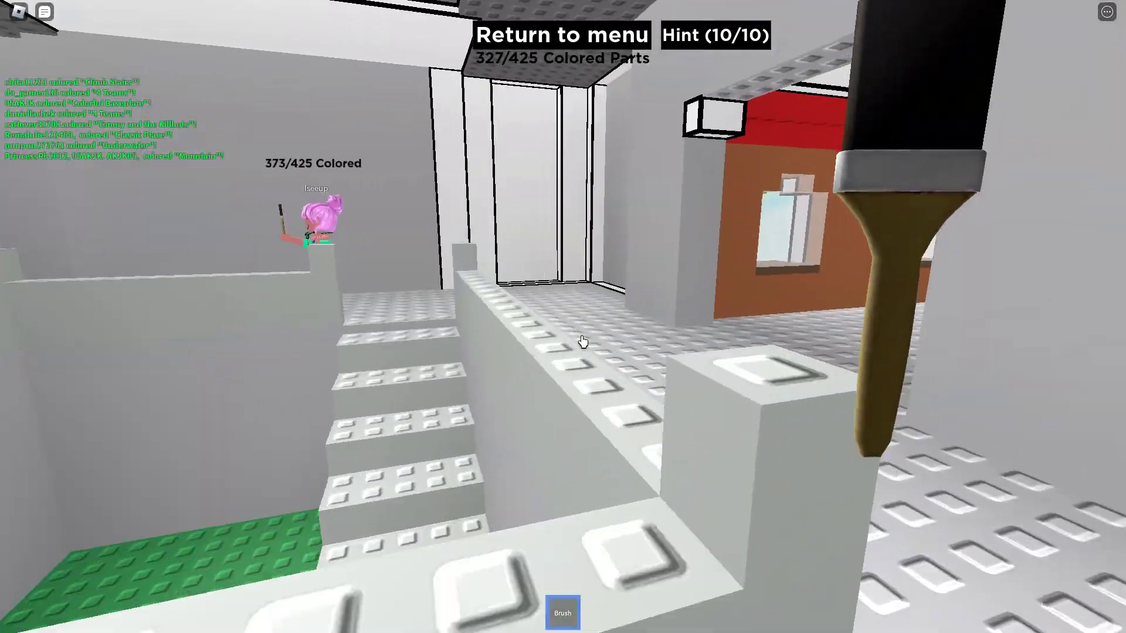
click(581, 343)
click(582, 342)
click(582, 342)
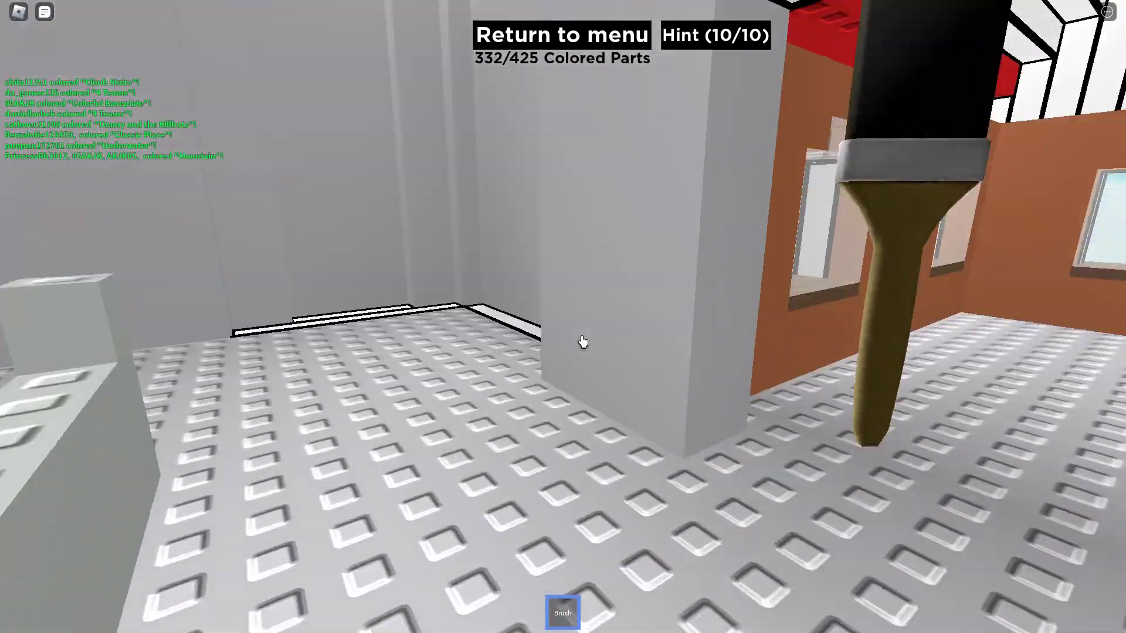
click(581, 342)
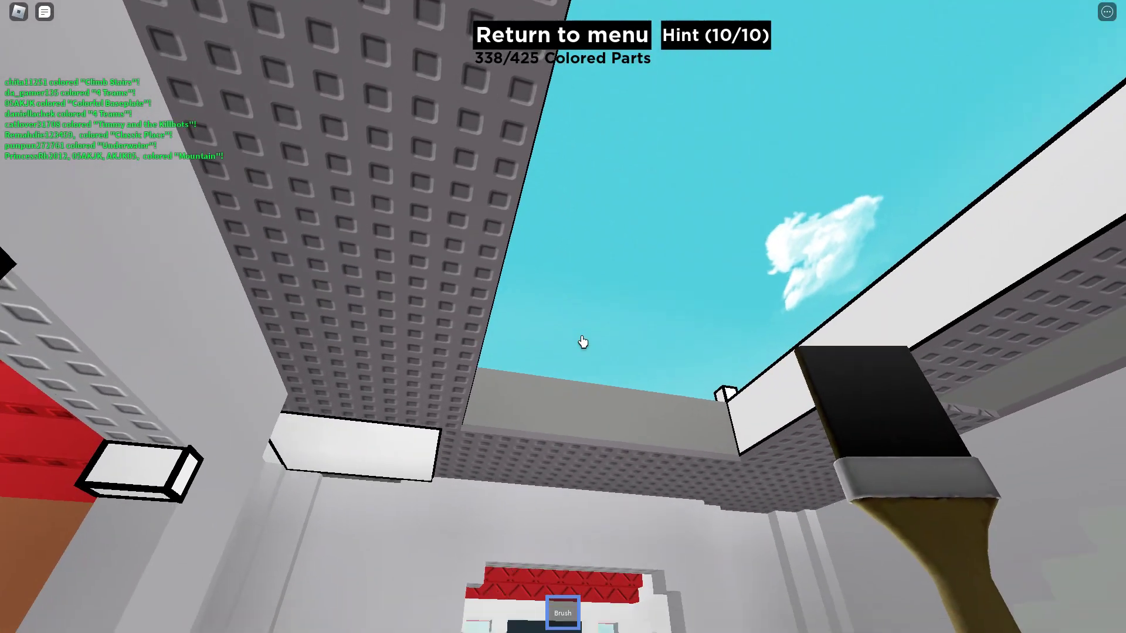
click(582, 343)
click(581, 342)
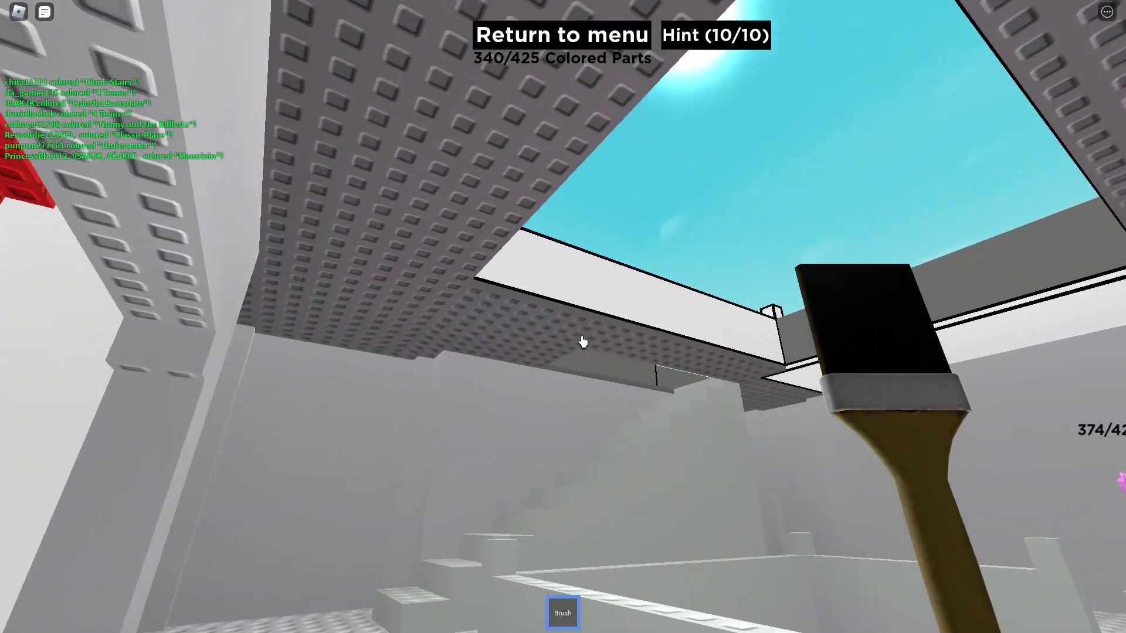
click(581, 342)
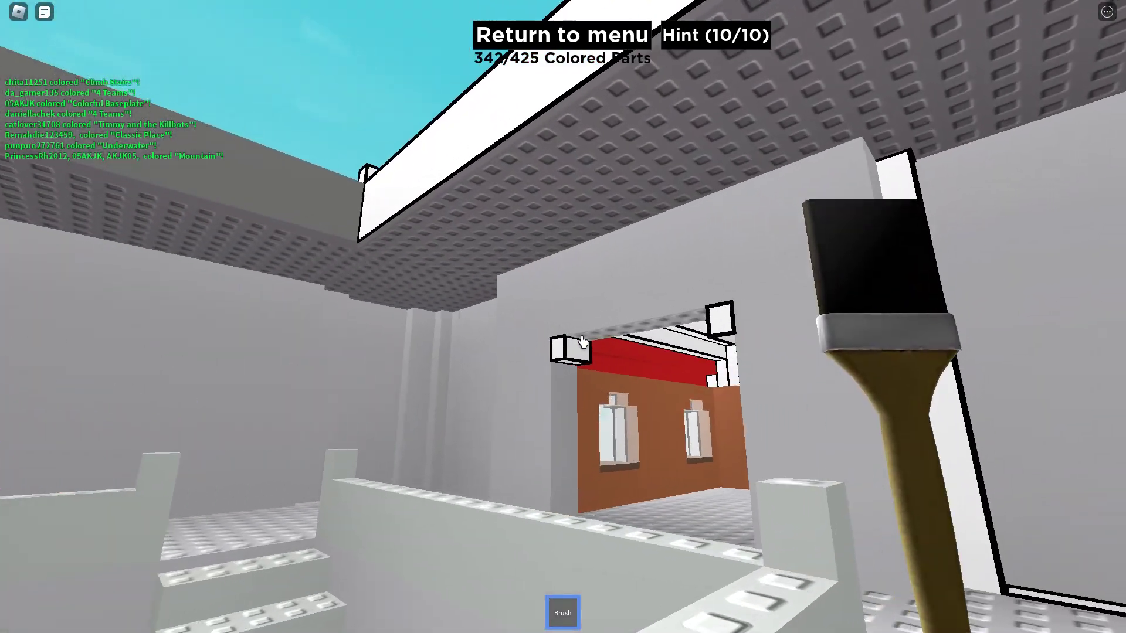
Step: Colour the overhead red ceilings, window wall and the grey room's parts
click(582, 343)
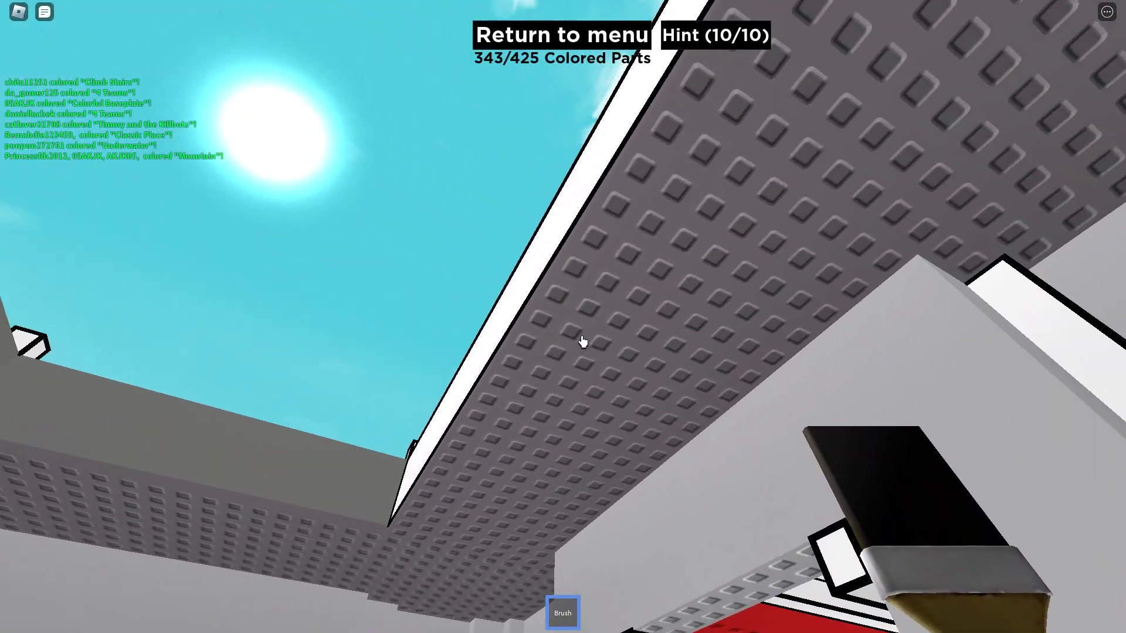
click(582, 342)
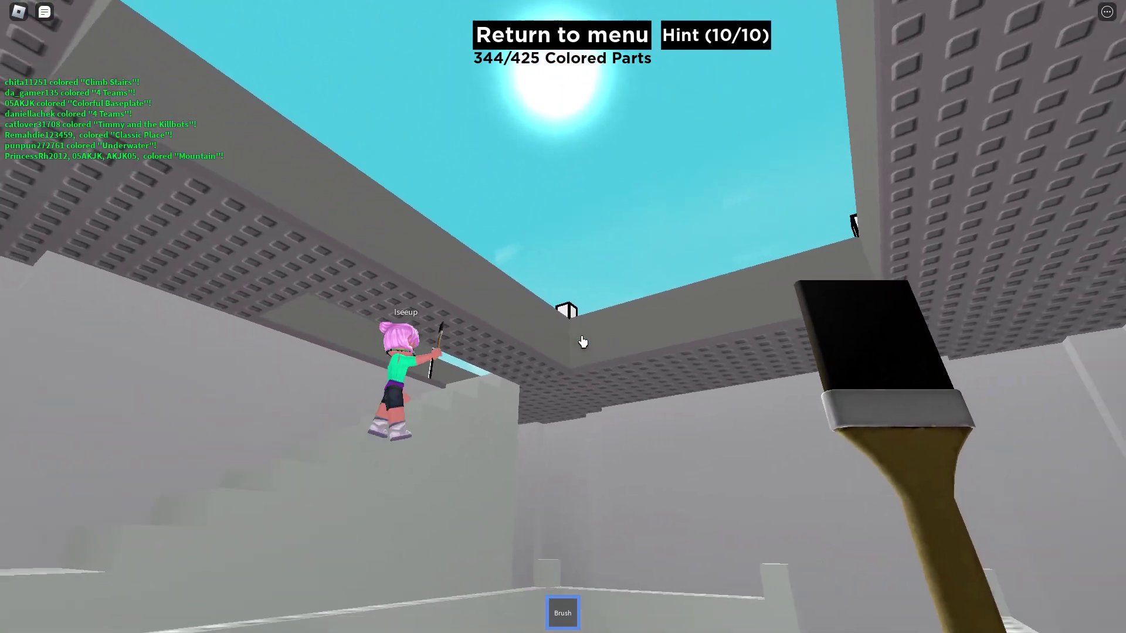
click(582, 342)
click(582, 342)
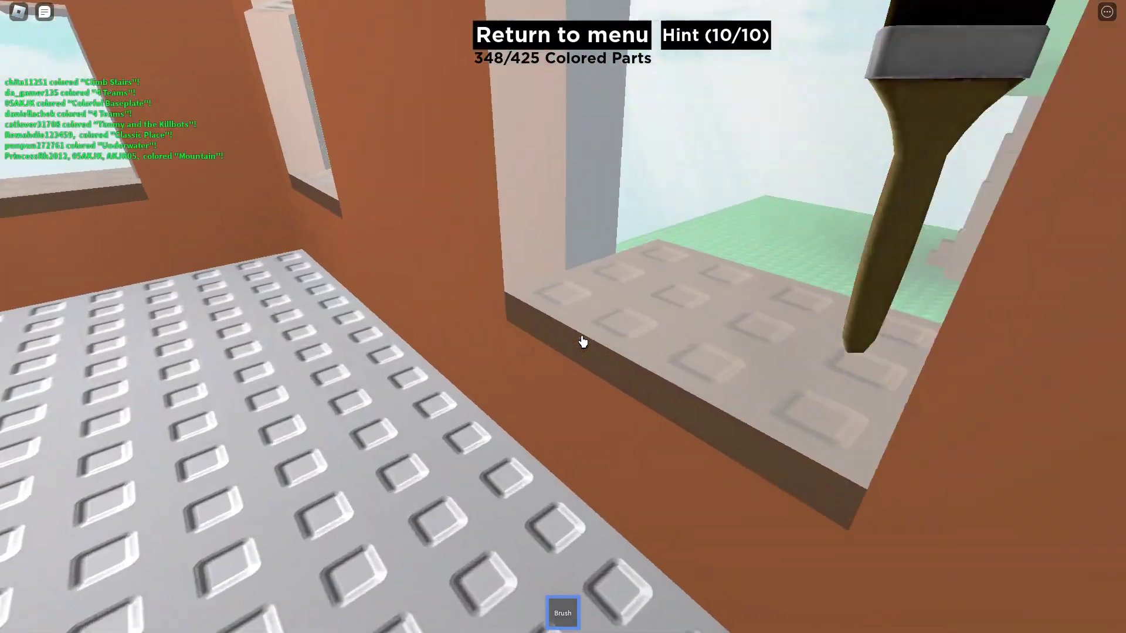
click(582, 342)
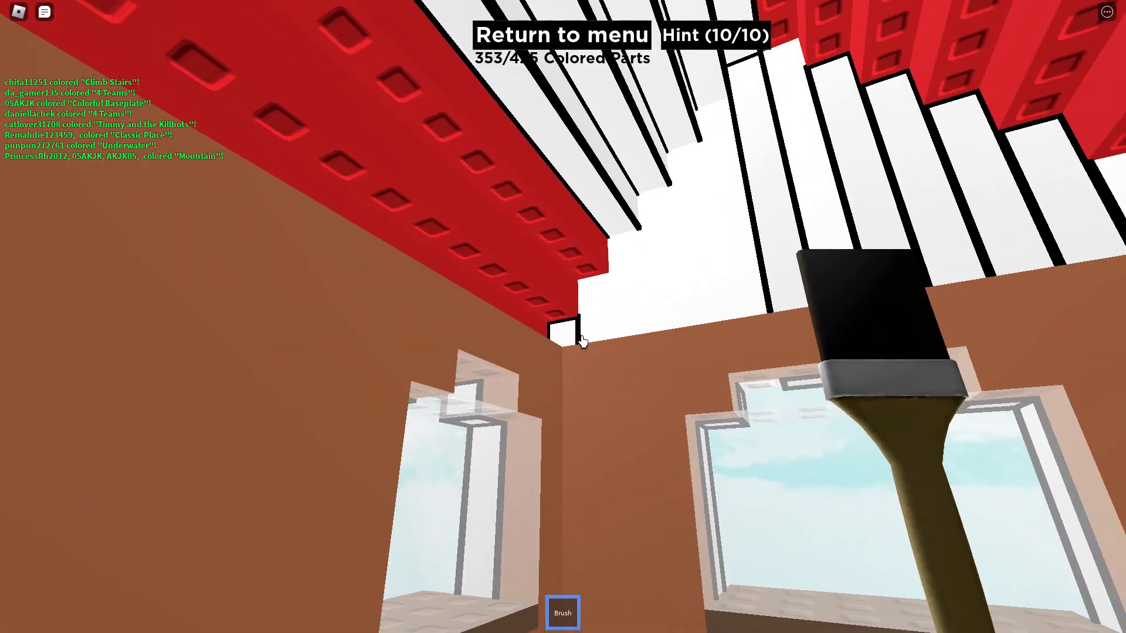
click(582, 342)
click(581, 343)
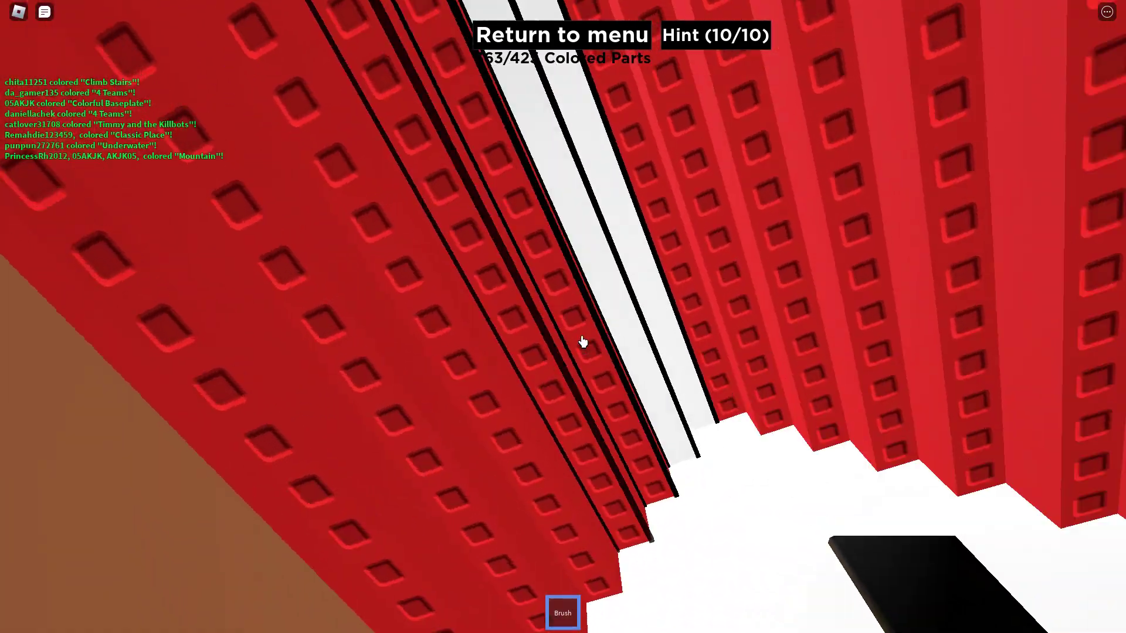
click(582, 342)
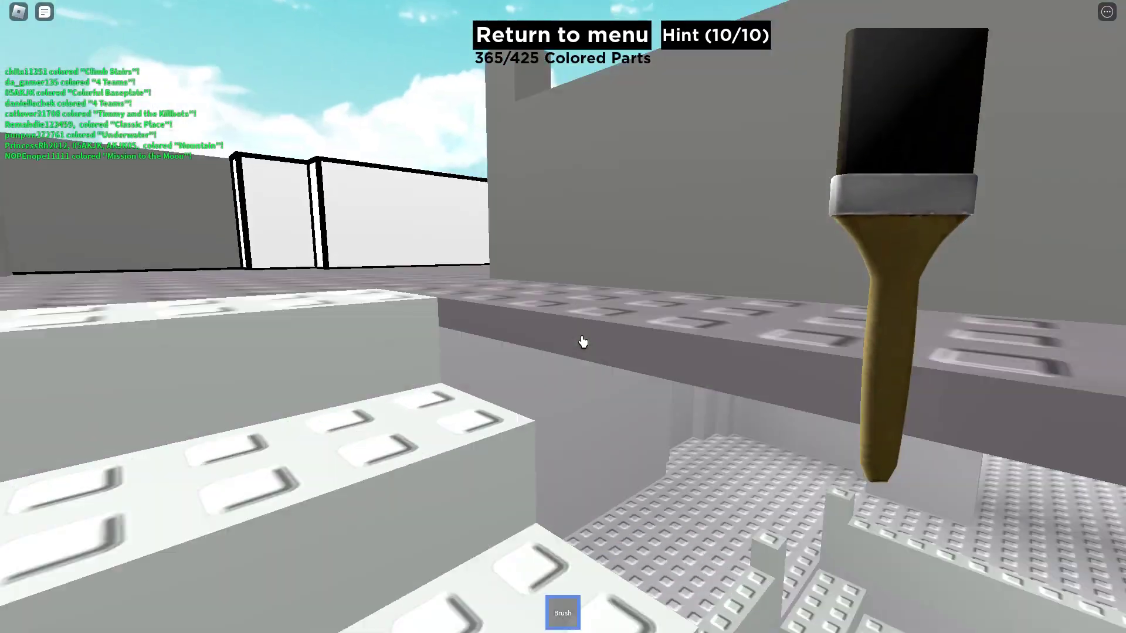
Step: Colour the studded floor, walls, red outside stairs and a castle wall part
click(581, 342)
click(582, 342)
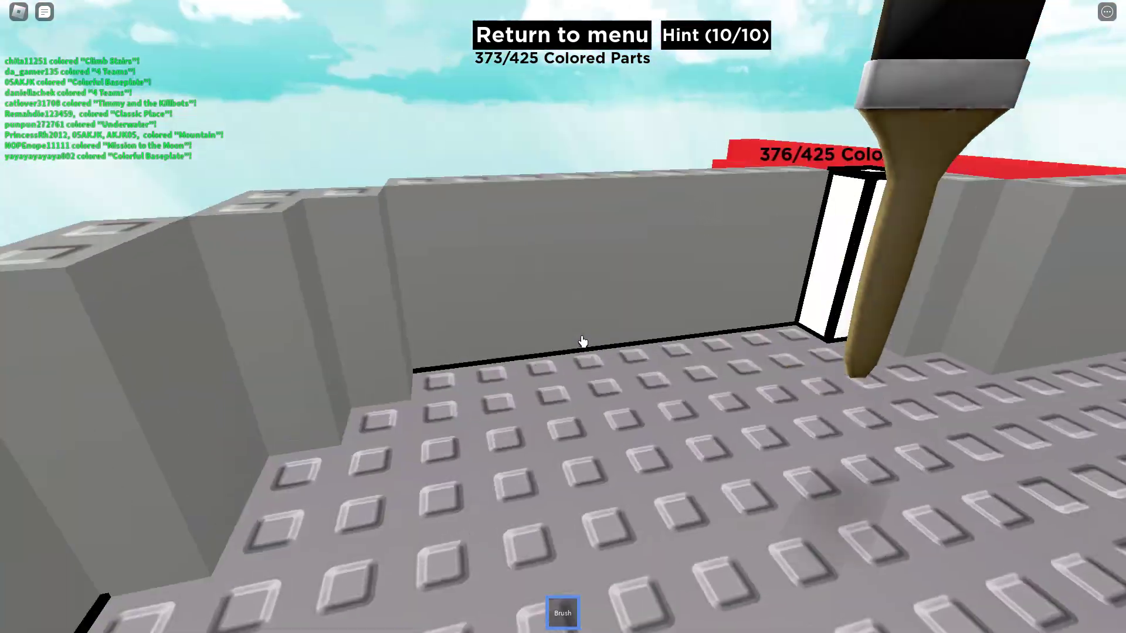
click(582, 342)
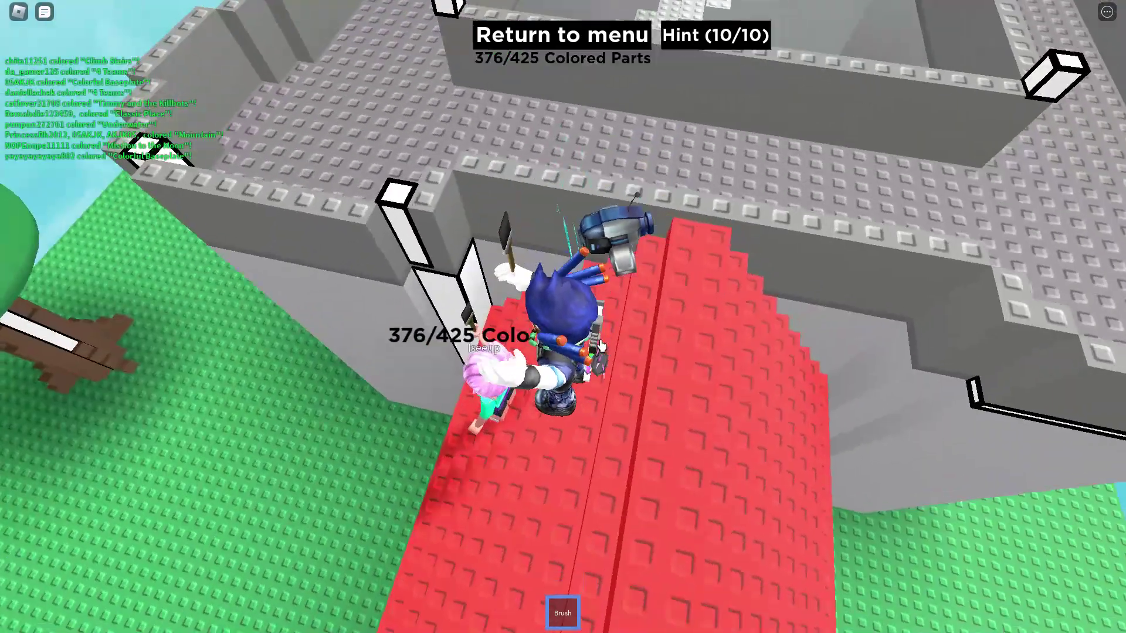
click(482, 261)
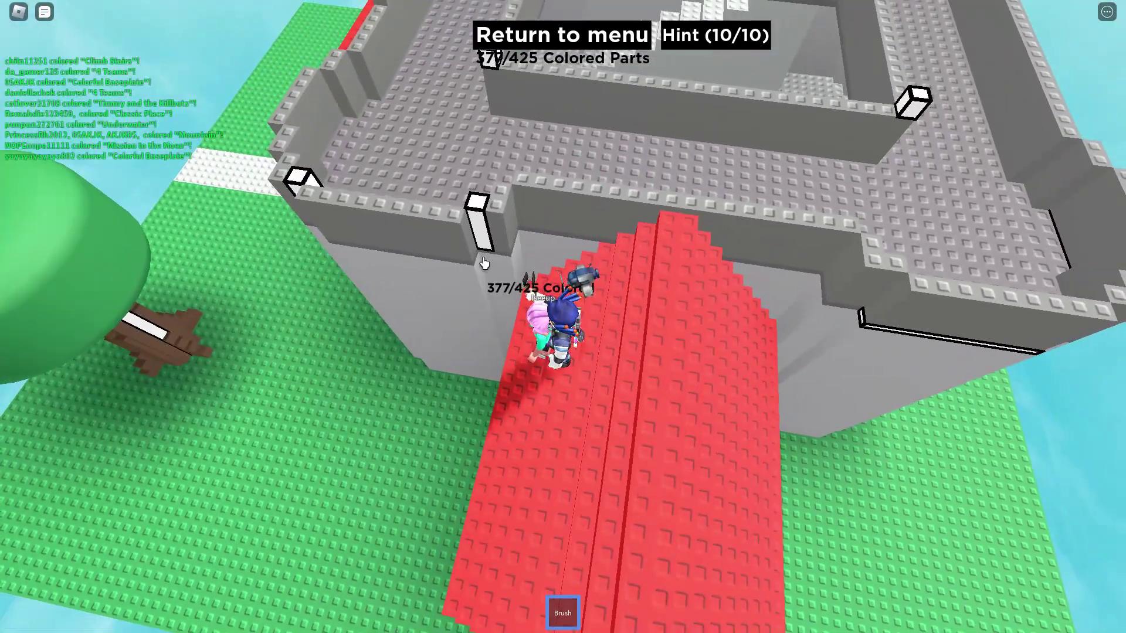
Step: Climb the red stairs onto the castle top and walk beside the white stairs
key(w)
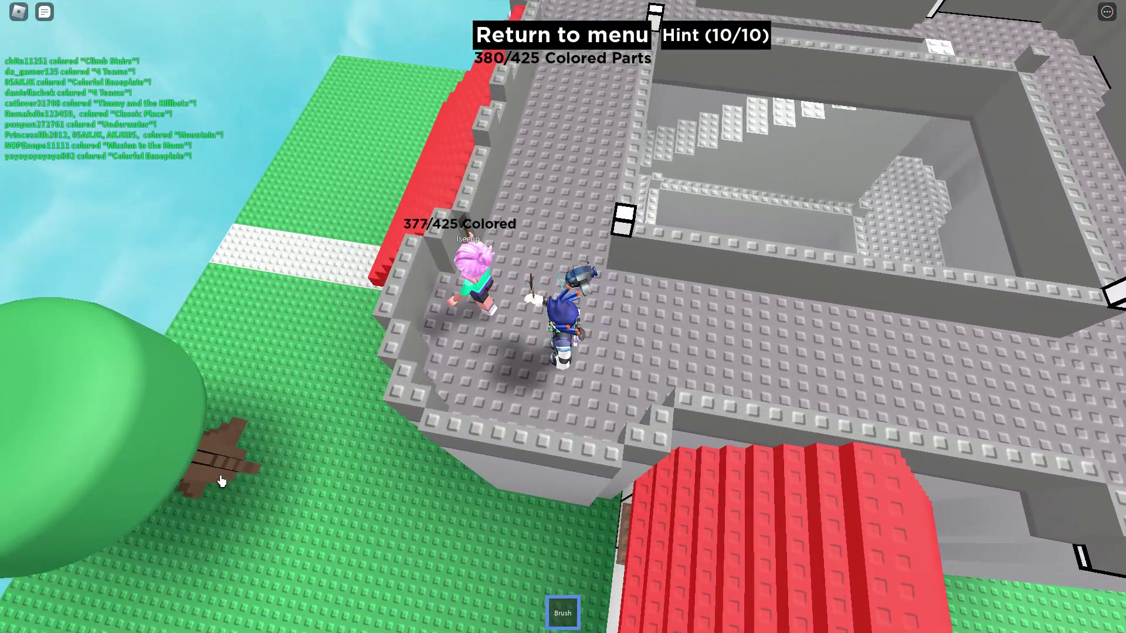
scroll(392, 429, down, 5)
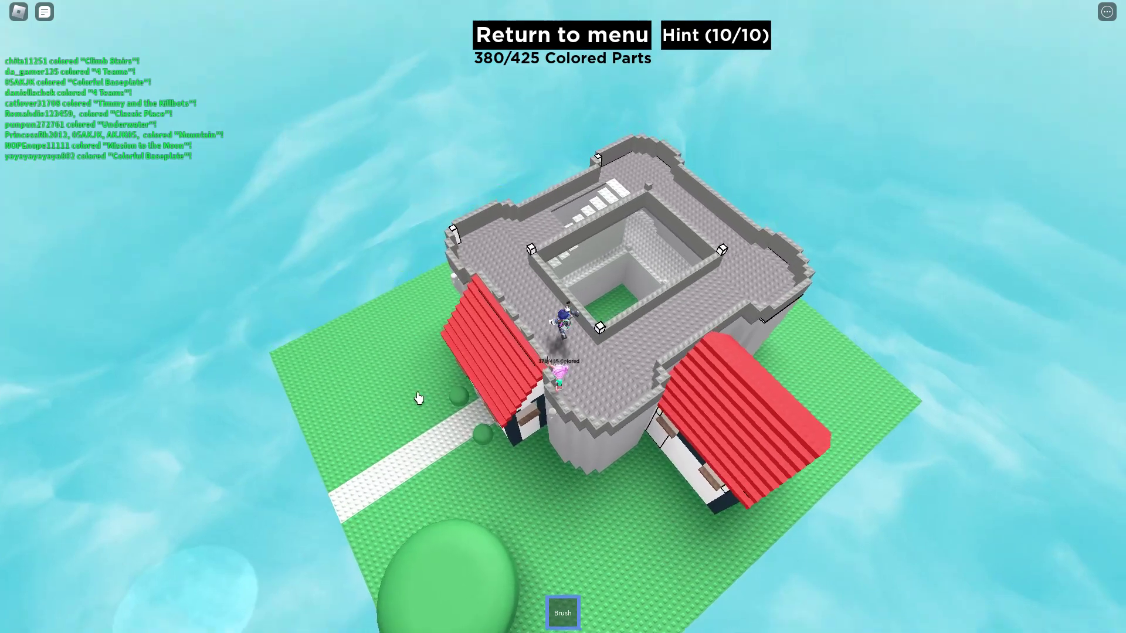
scroll(419, 398, up, 5)
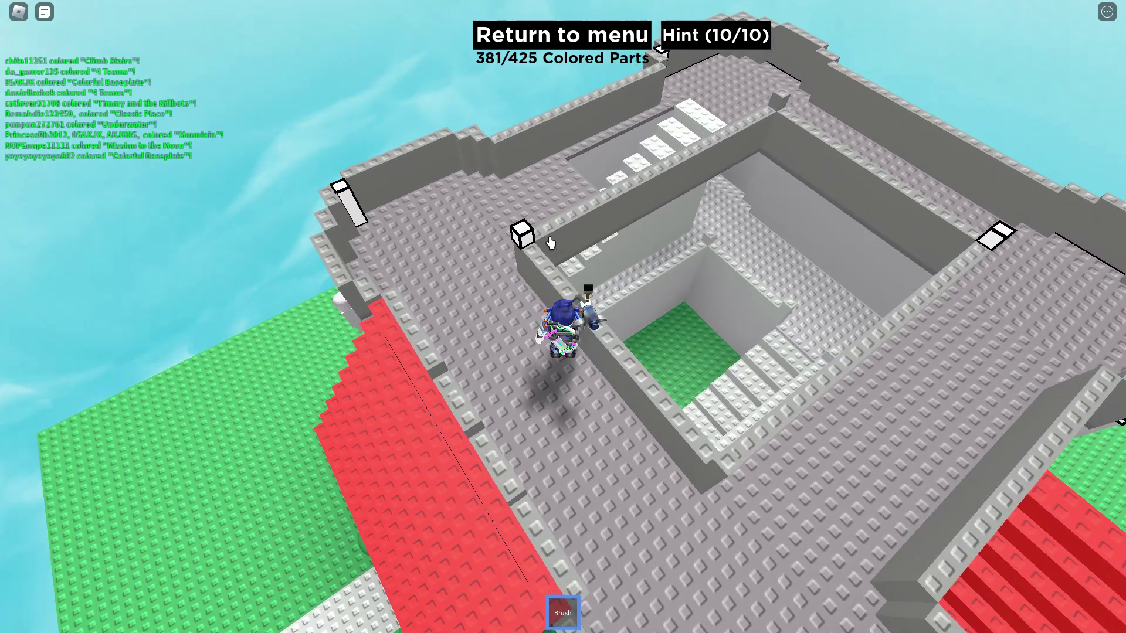
key(Left)
key(Left)
key(Left)
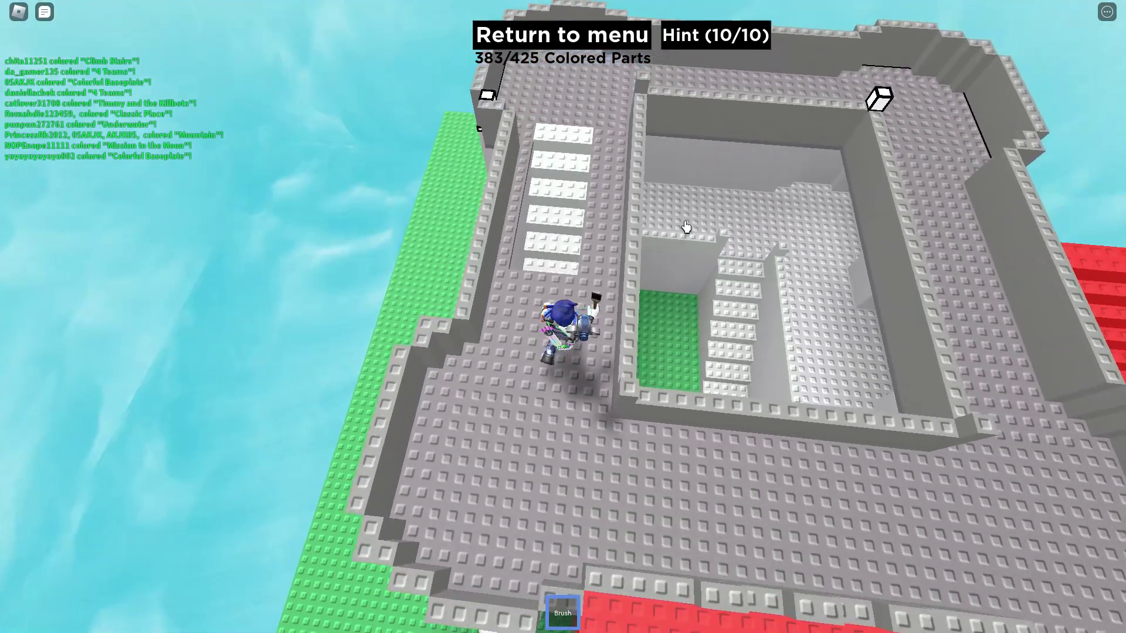
key(w)
scroll(545, 194, down, 3)
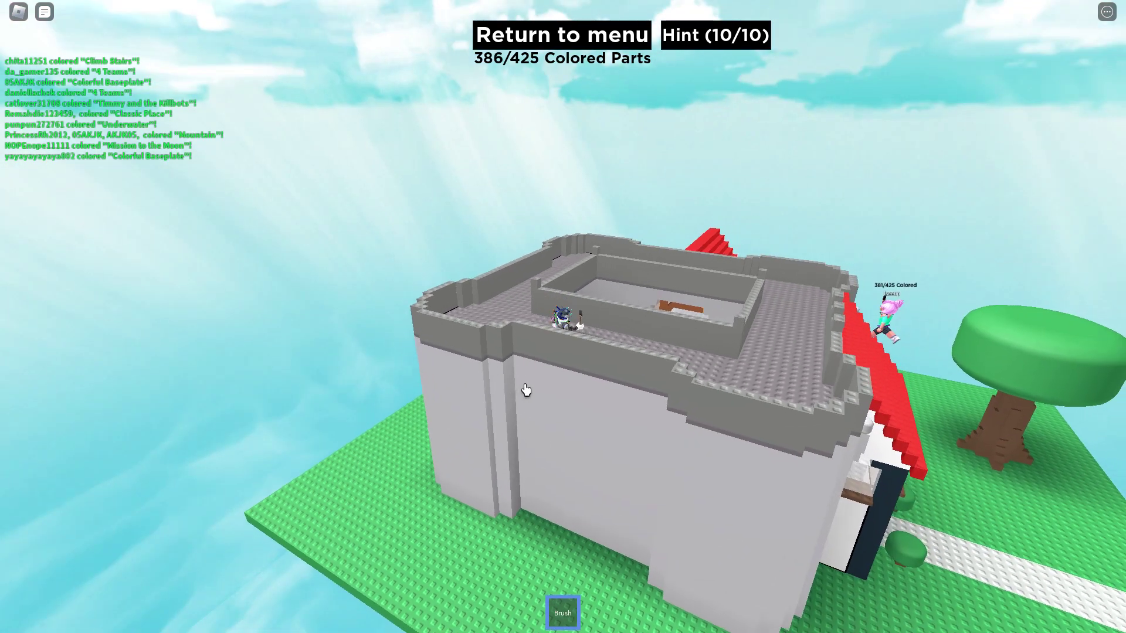
key(Right)
key(Right)
key(Right)
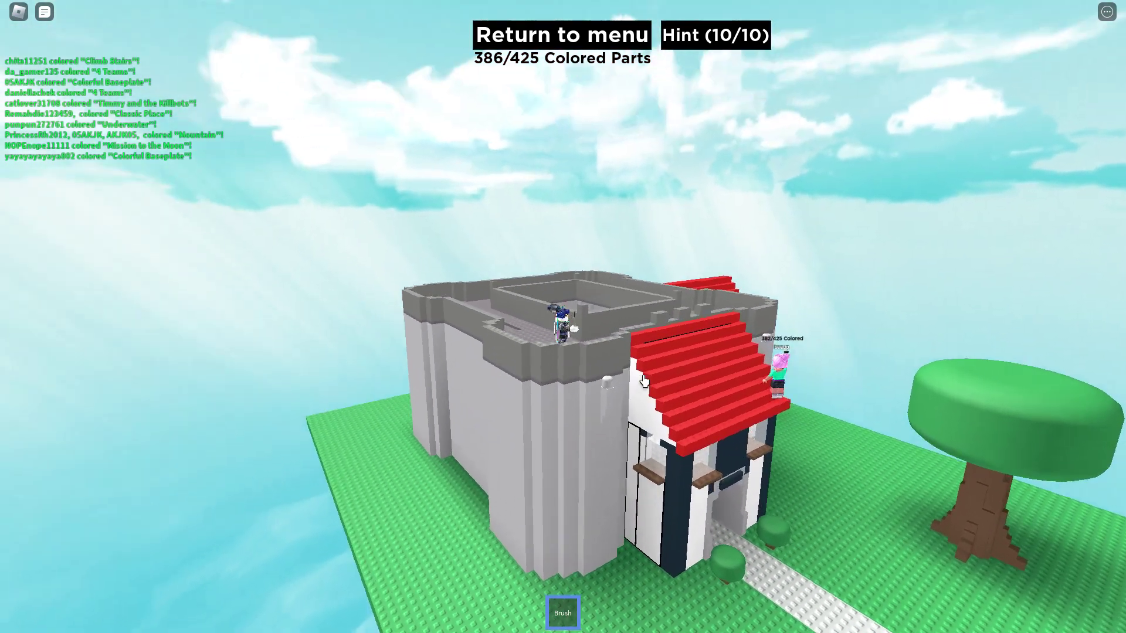
scroll(644, 381, up, 5)
scroll(638, 380, down, 8)
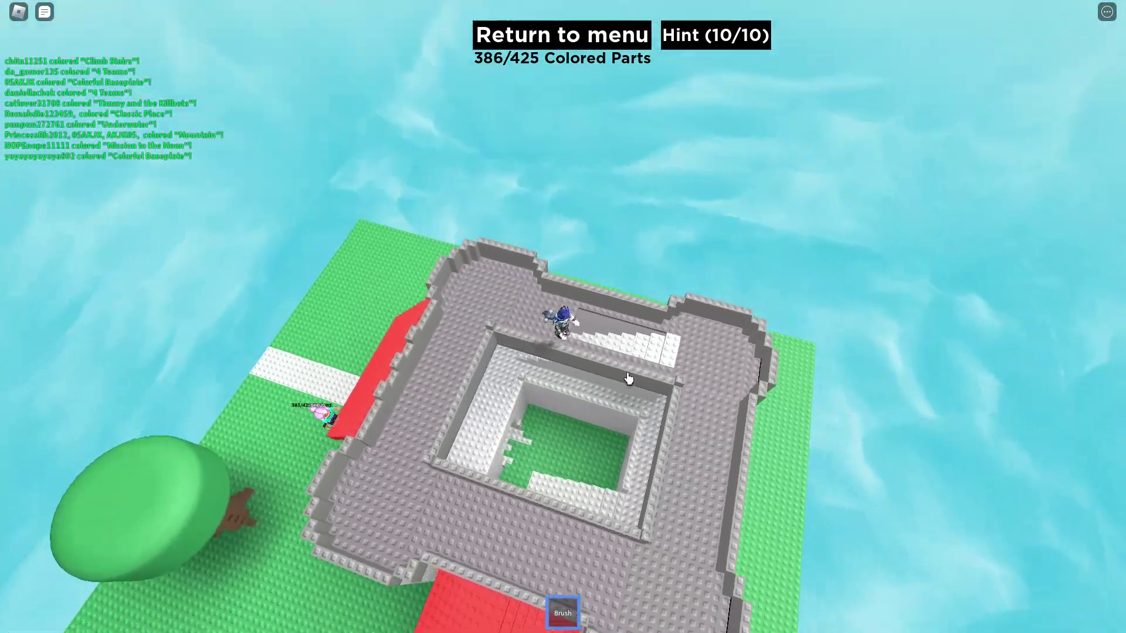
scroll(628, 380, up, 6)
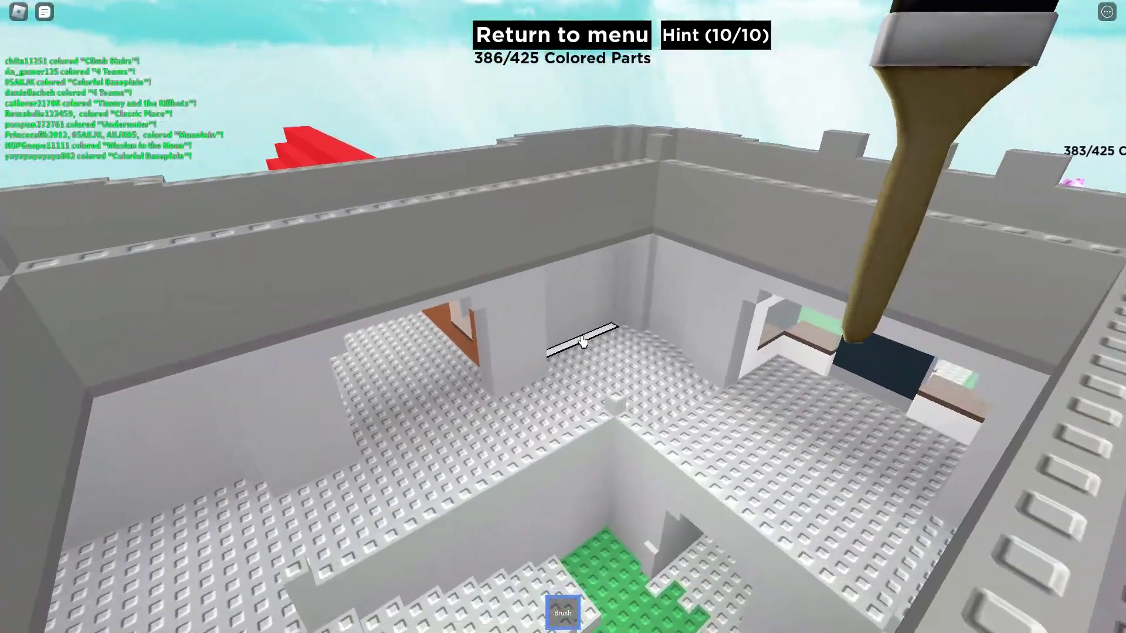
Step: Drop inside the castle to the green floor and colour the dark wall panel
key(w)
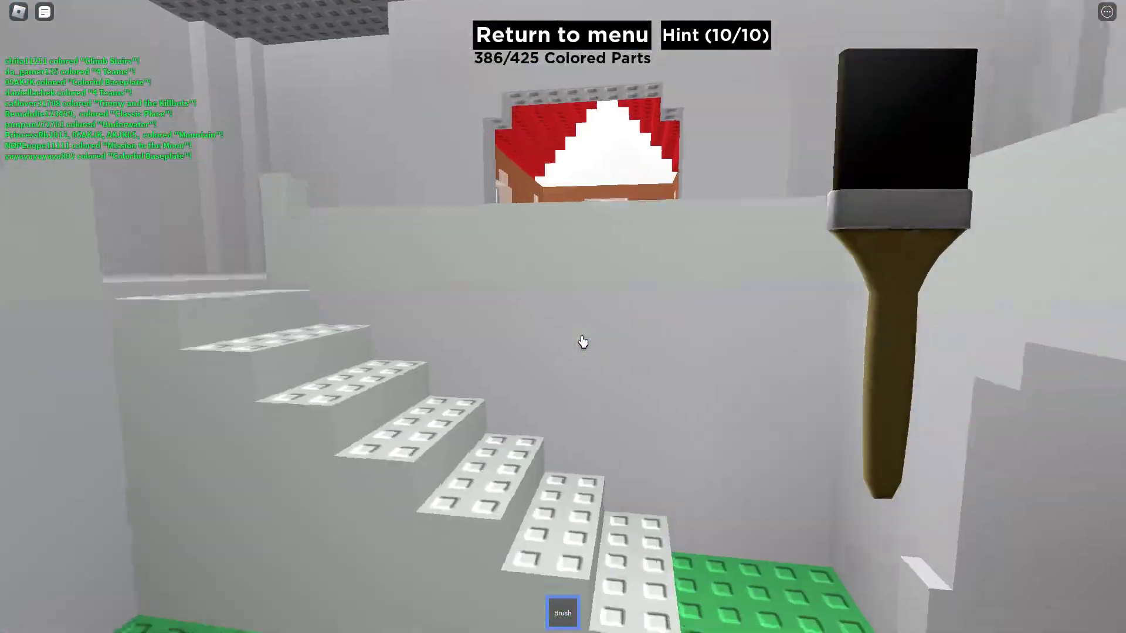
key(w)
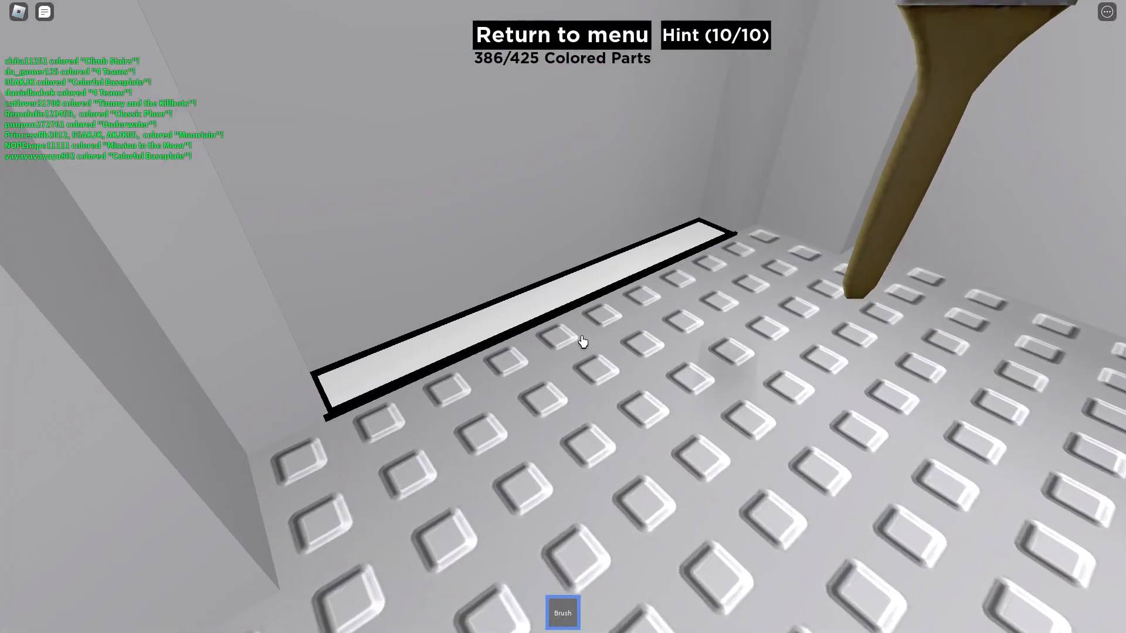
click(581, 342)
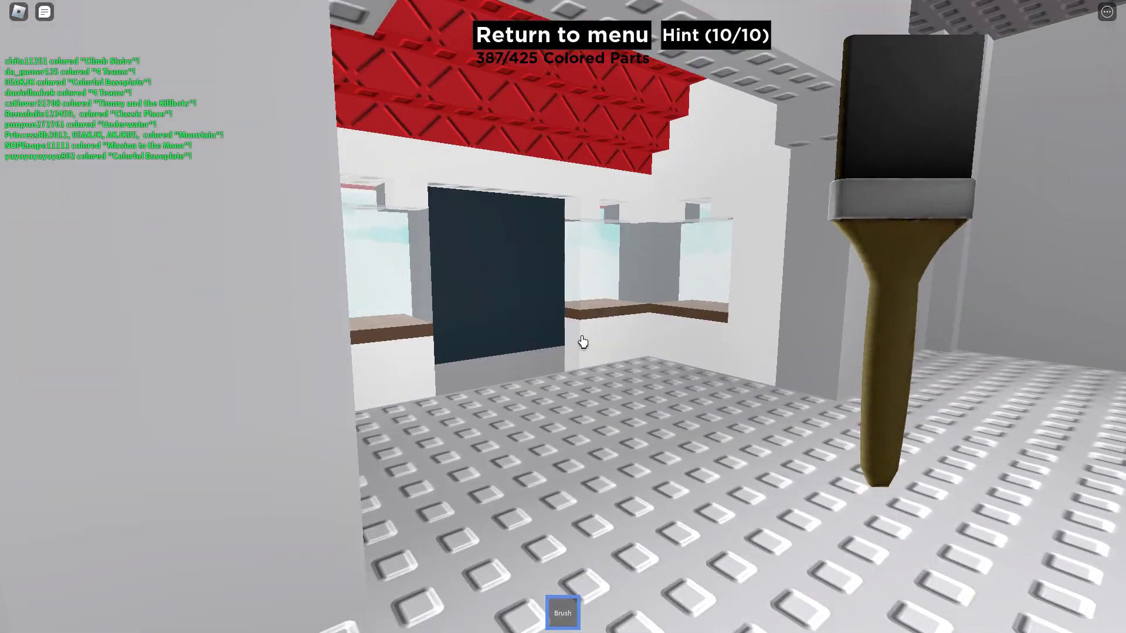
Step: Walk up the studded stairs from the white room, across the rooftop to the red roof
key(w)
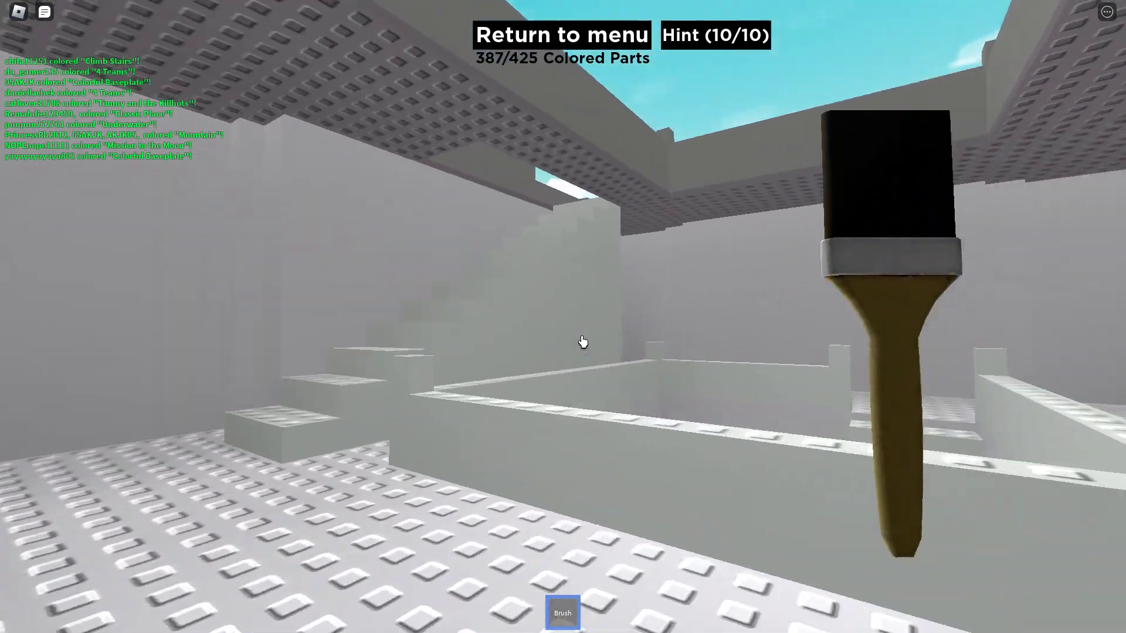
key(w)
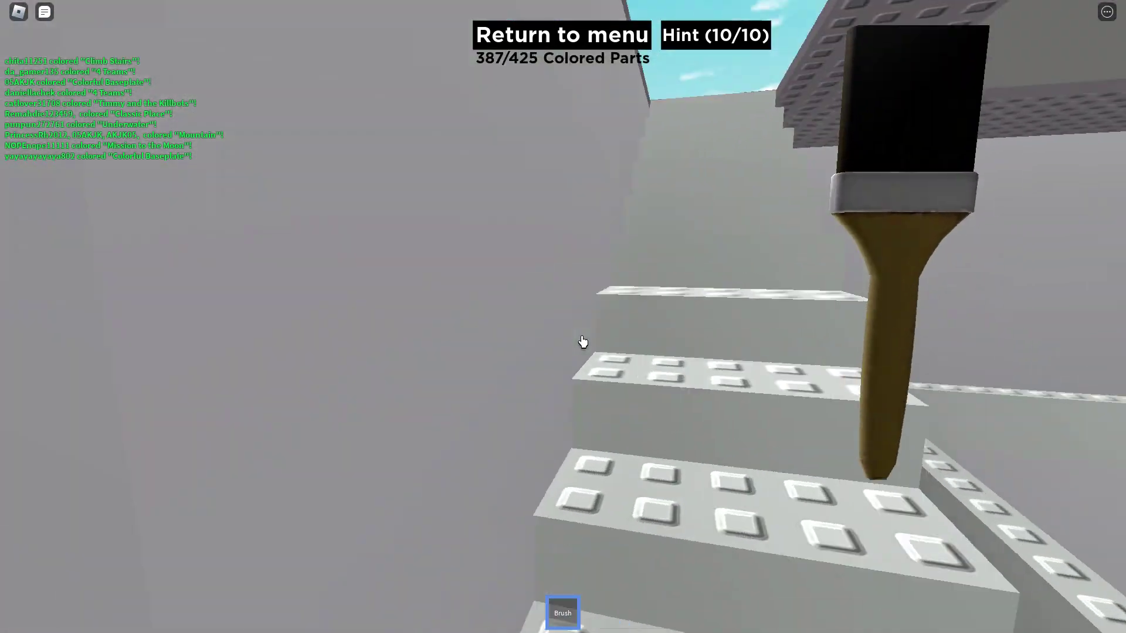
key(w)
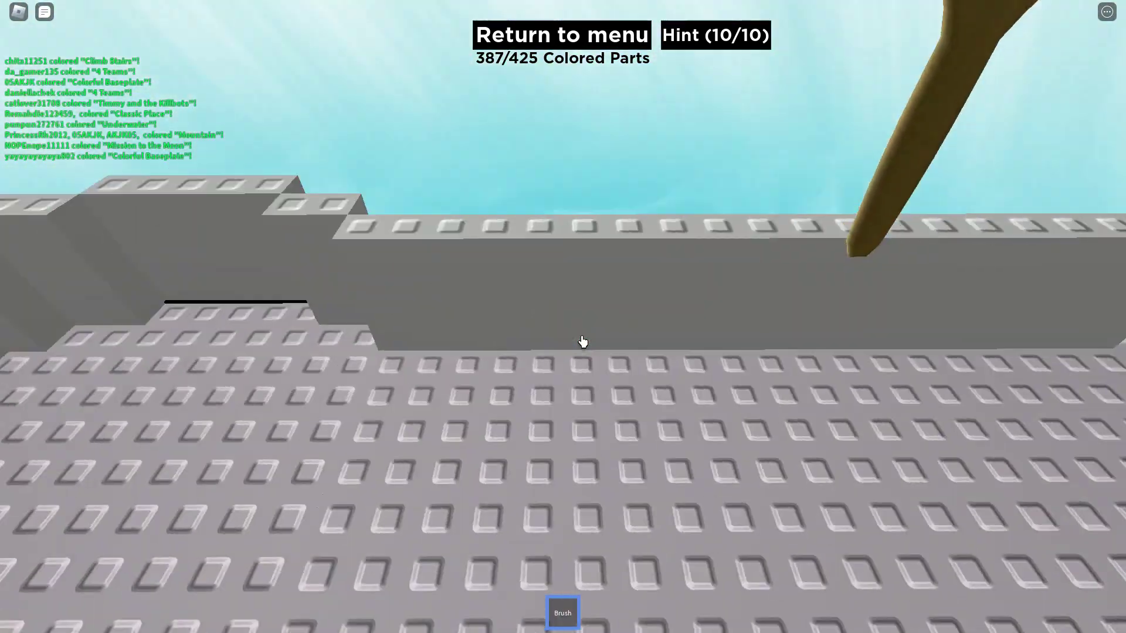
key(w)
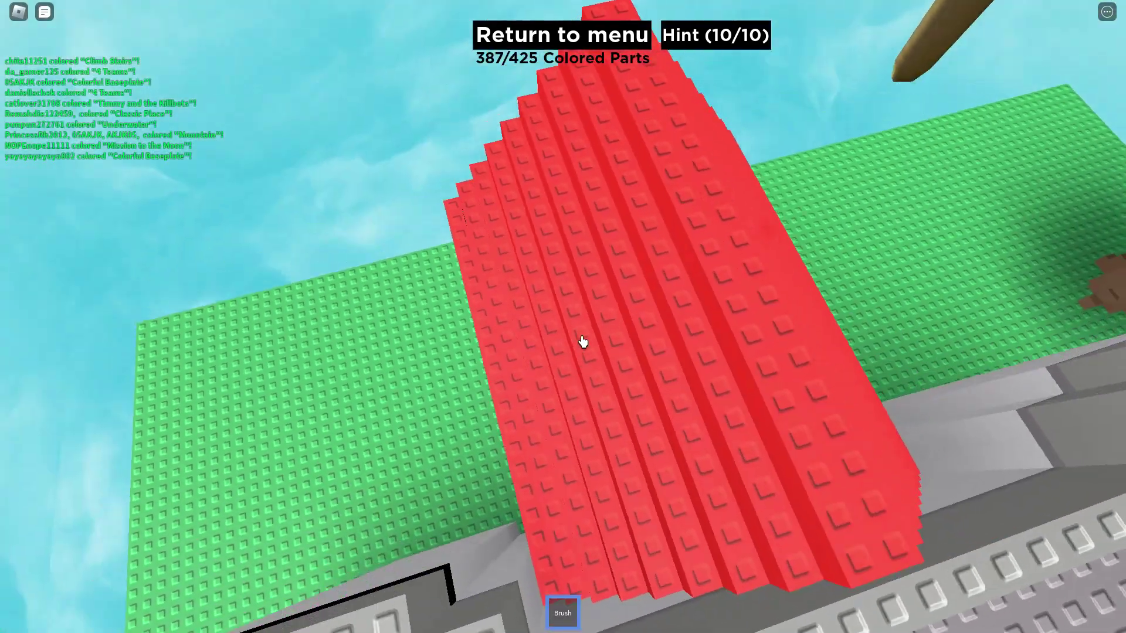
scroll(580, 342, down, 3)
scroll(581, 341, down, 5)
Step: Colour the red-roofed house's wall panels, upper-left door panel and a window part
click(699, 503)
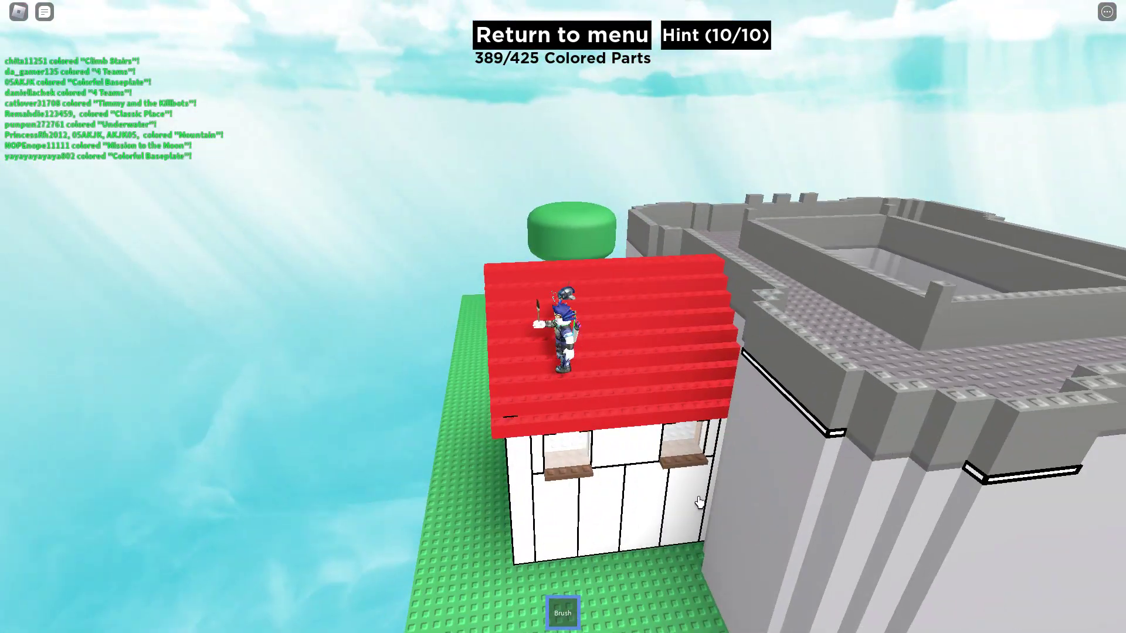
click(591, 525)
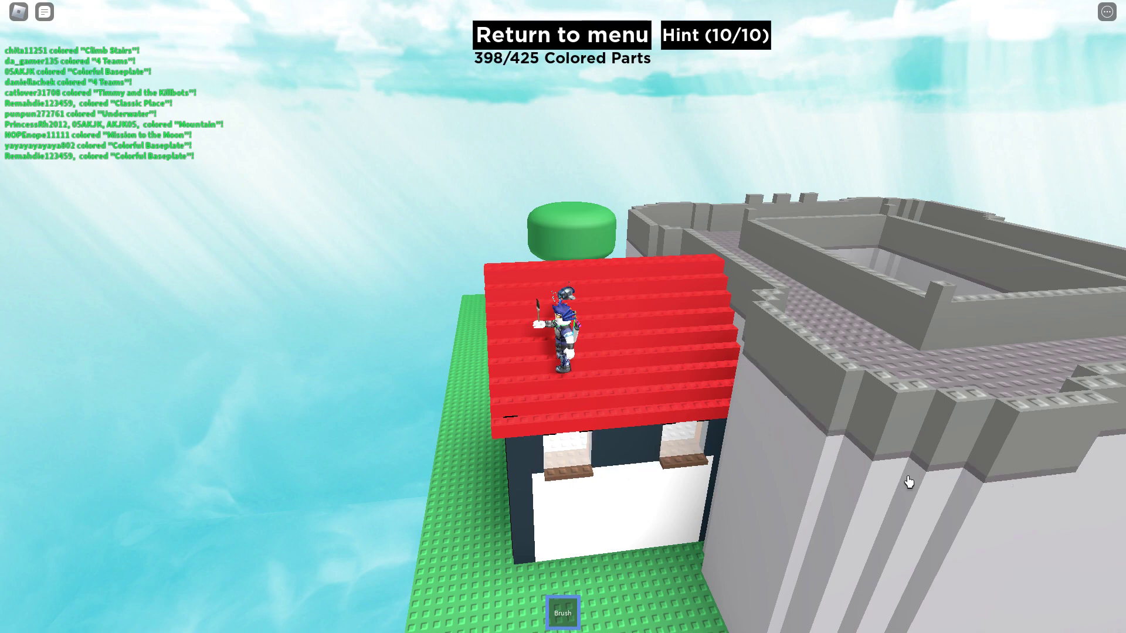
scroll(905, 478, down, 5)
scroll(498, 519, up, 3)
click(467, 459)
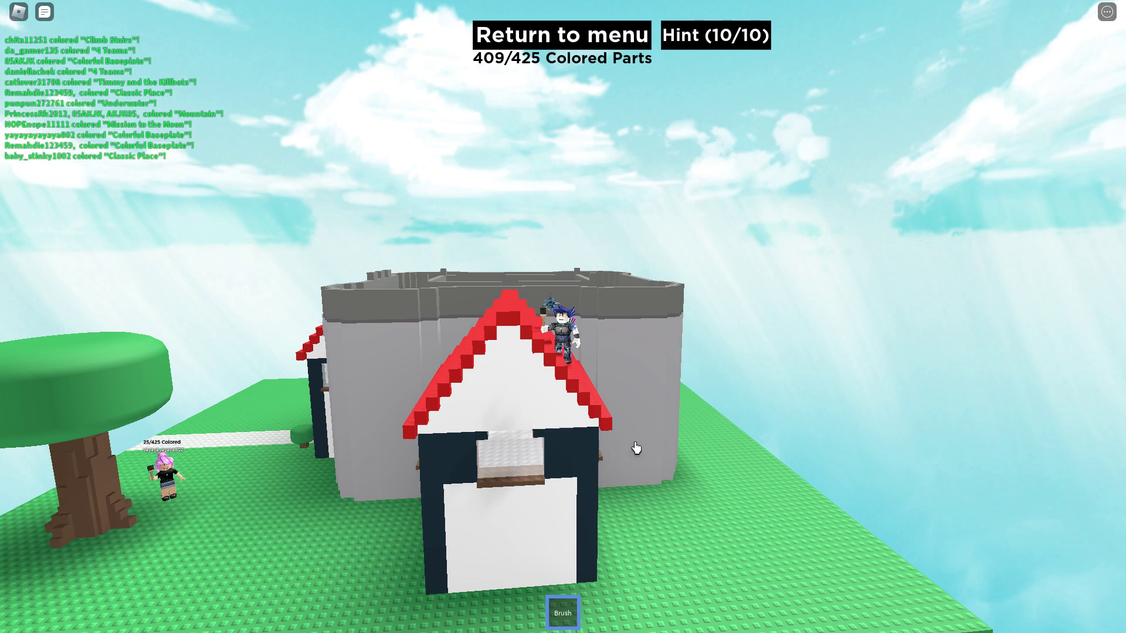
scroll(648, 452, up, 5)
scroll(502, 478, down, 5)
scroll(534, 483, up, 4)
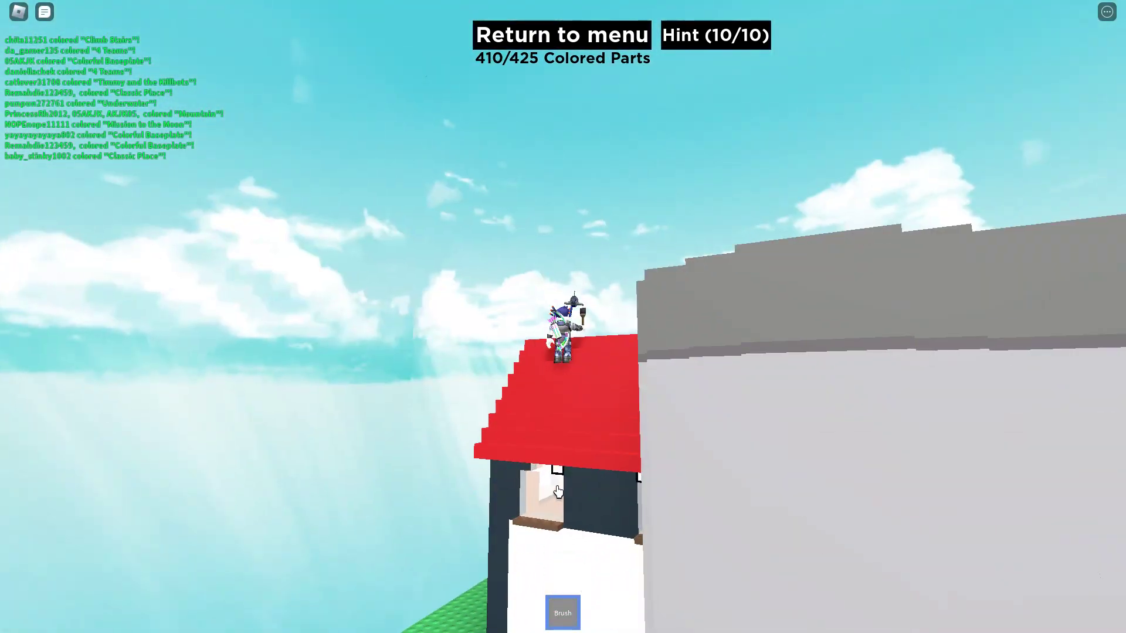
scroll(577, 491, up, 2)
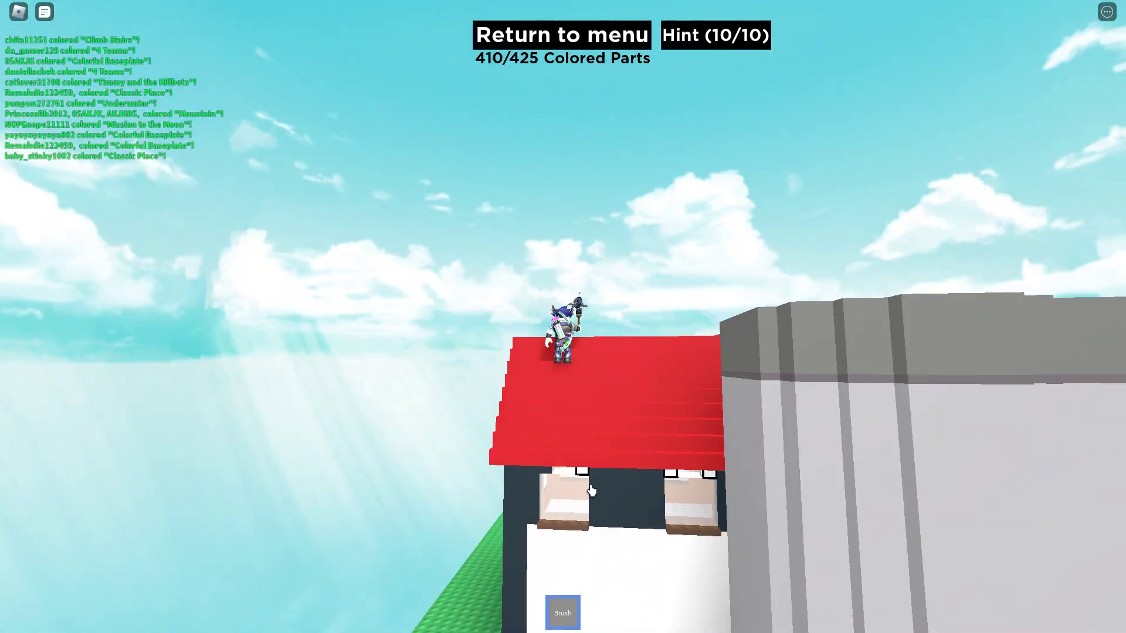
click(692, 499)
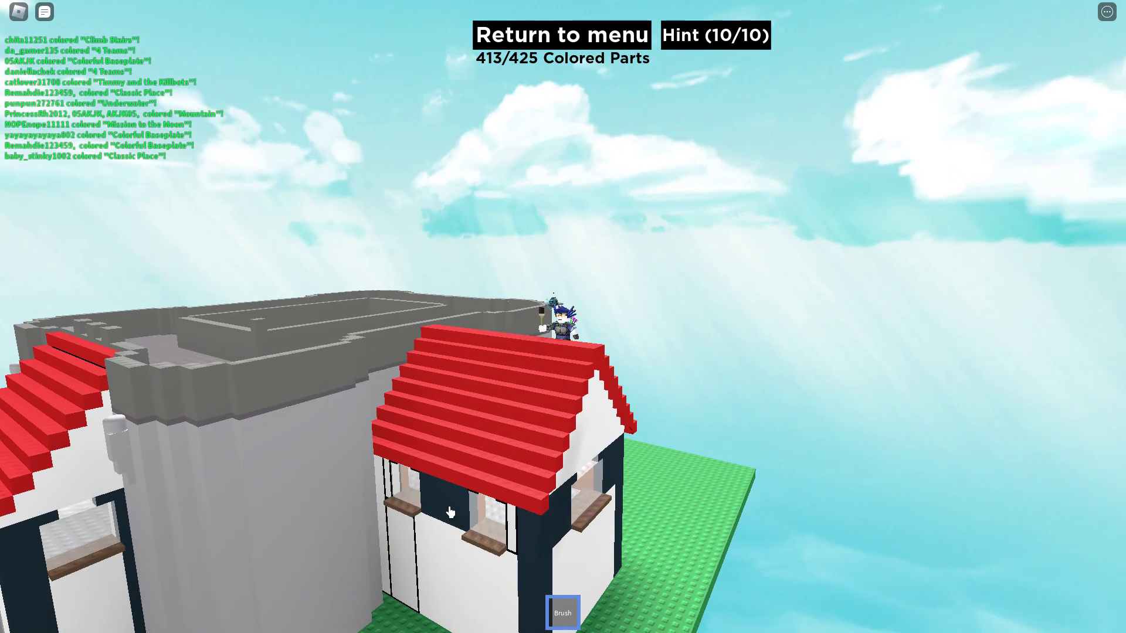
drag(441, 507, 416, 498)
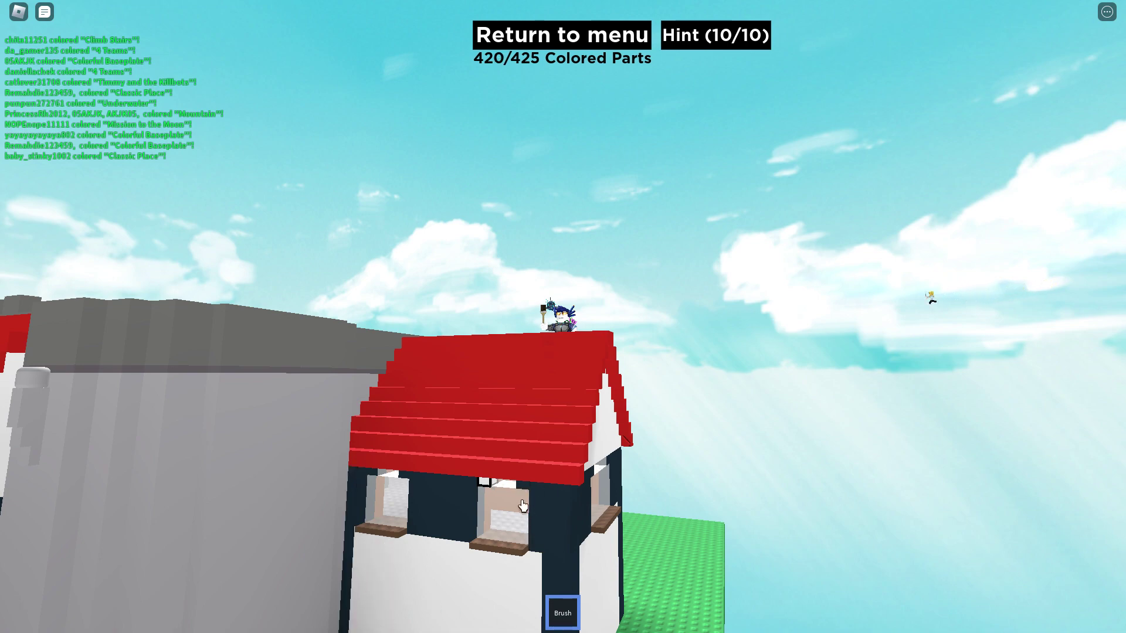
scroll(505, 506, down, 5)
drag(505, 506, 491, 456)
scroll(491, 457, up, 10)
scroll(491, 457, down, 10)
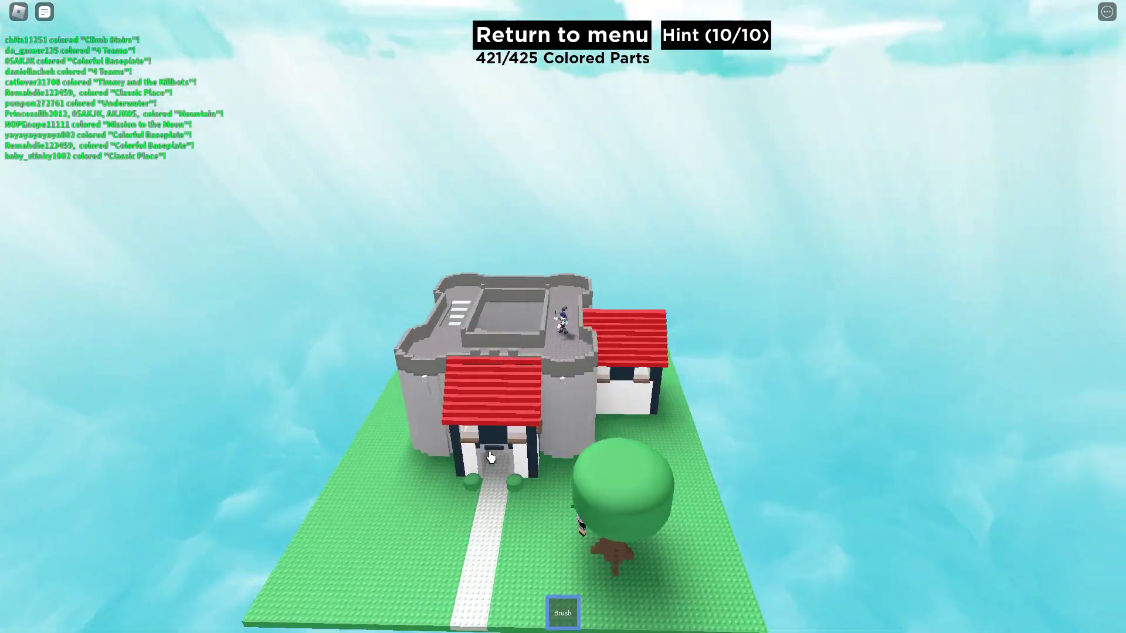
scroll(491, 456, up, 5)
scroll(492, 457, up, 2)
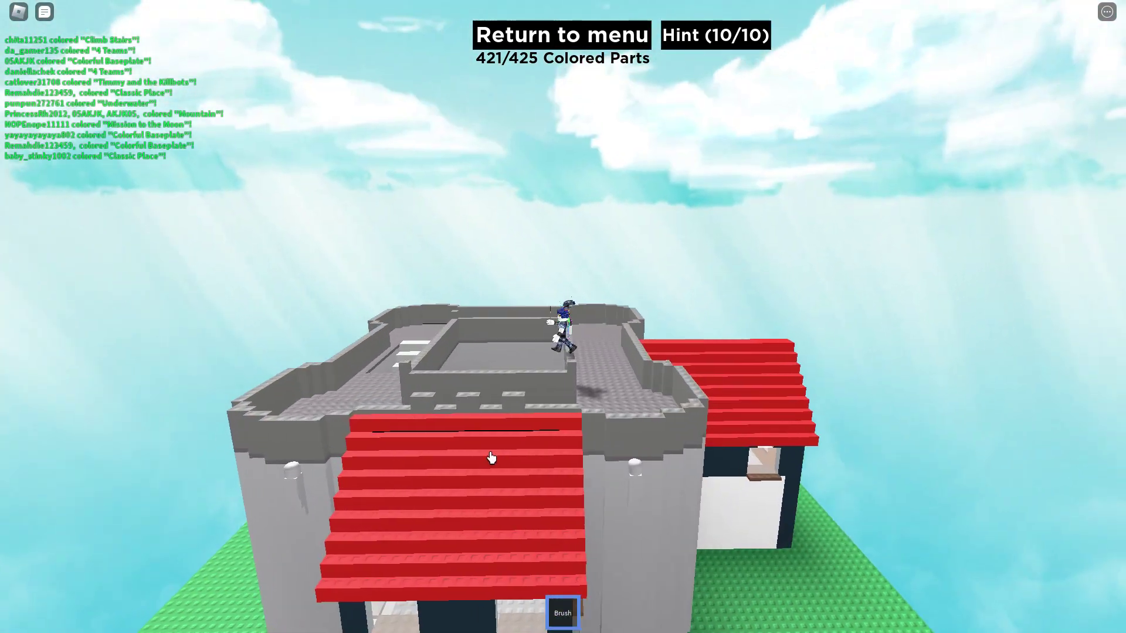
scroll(492, 456, up, 5)
scroll(492, 457, down, 5)
Step: Orbit around the castle, colour a missing part, and tilt to inspect it from below
drag(491, 456, 492, 456)
scroll(491, 456, up, 3)
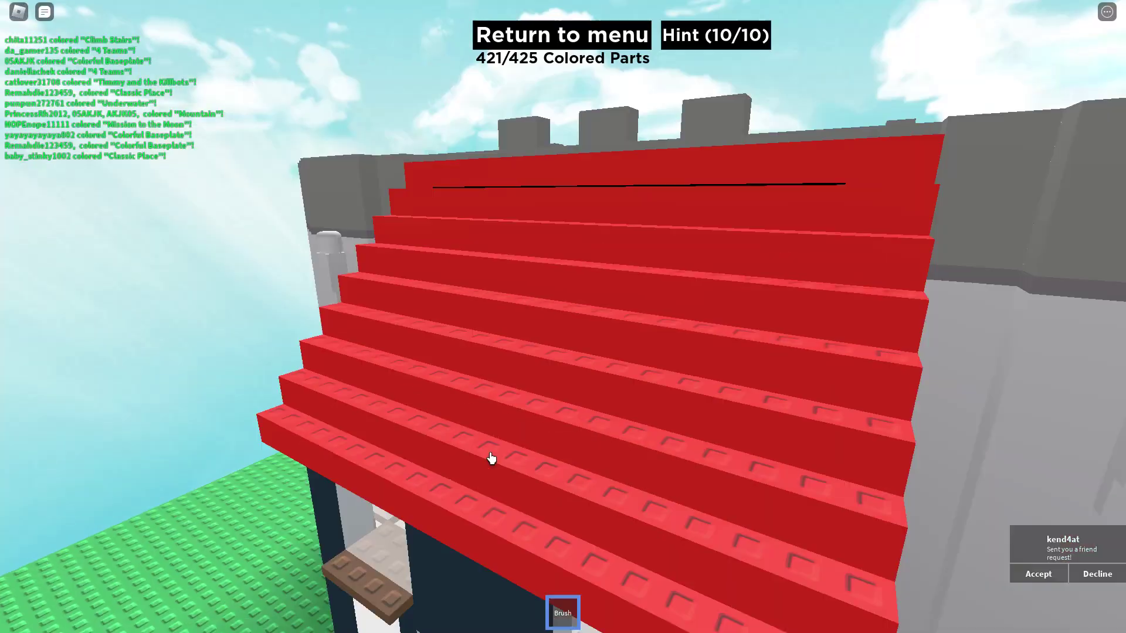
scroll(490, 457, down, 5)
scroll(491, 457, down, 5)
scroll(492, 457, up, 5)
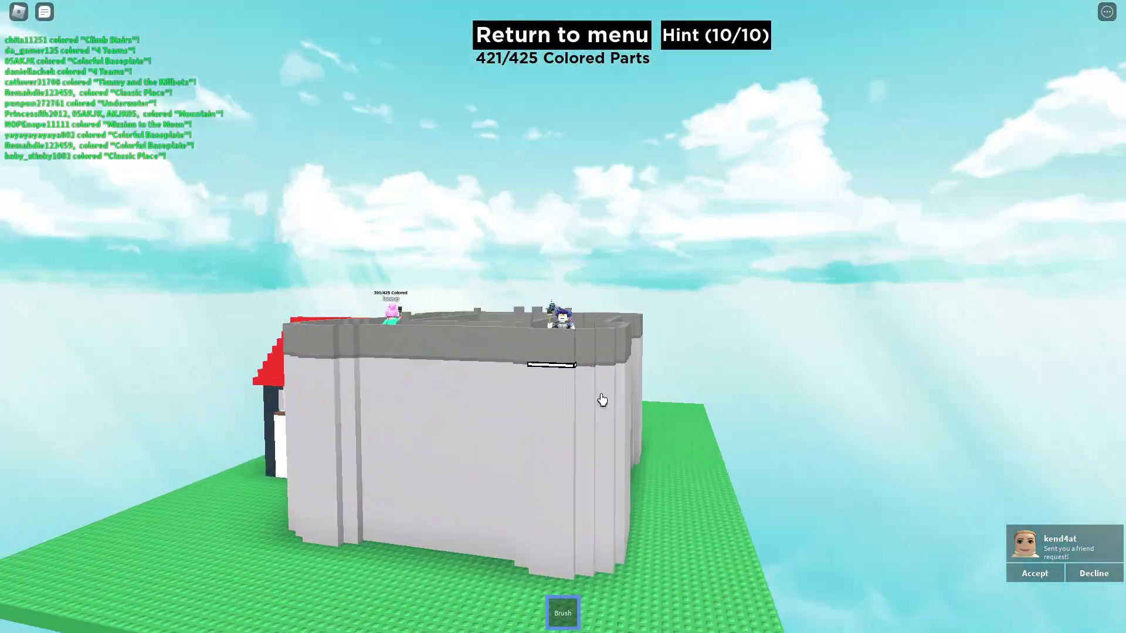
click(601, 401)
mouse_move(557, 395)
mouse_down()
mouse_move(603, 377)
mouse_move(629, 388)
mouse_up()
scroll(602, 377, up, 5)
scroll(603, 377, down, 5)
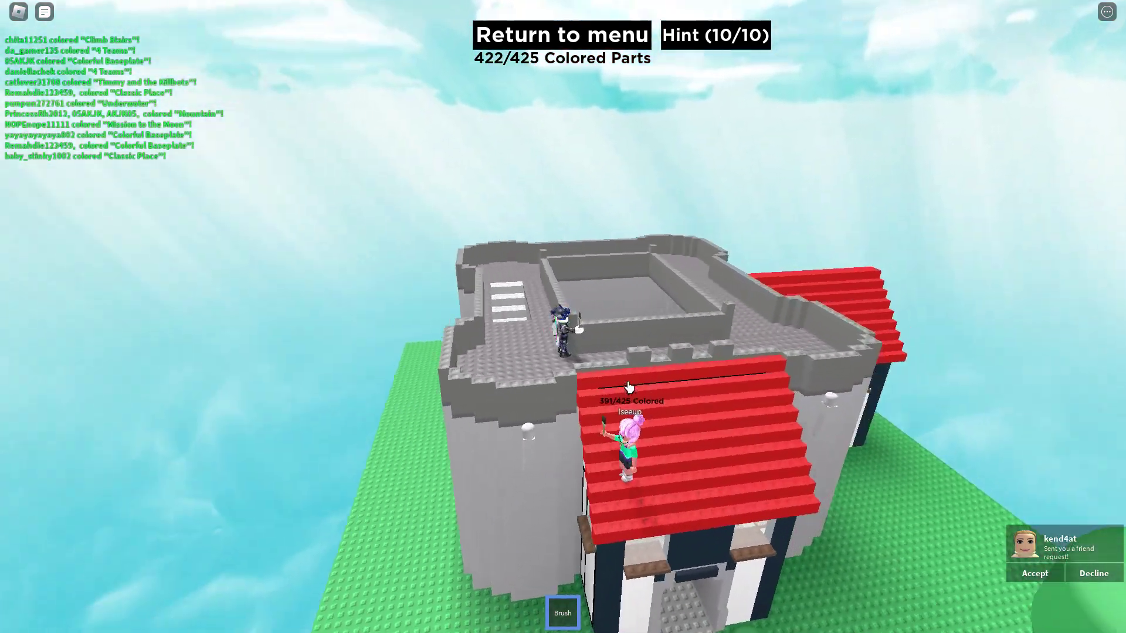
scroll(630, 388, up, 2)
scroll(629, 388, up, 2)
scroll(630, 388, up, 2)
scroll(629, 388, up, 3)
scroll(629, 388, down, 3)
scroll(628, 440, down, 3)
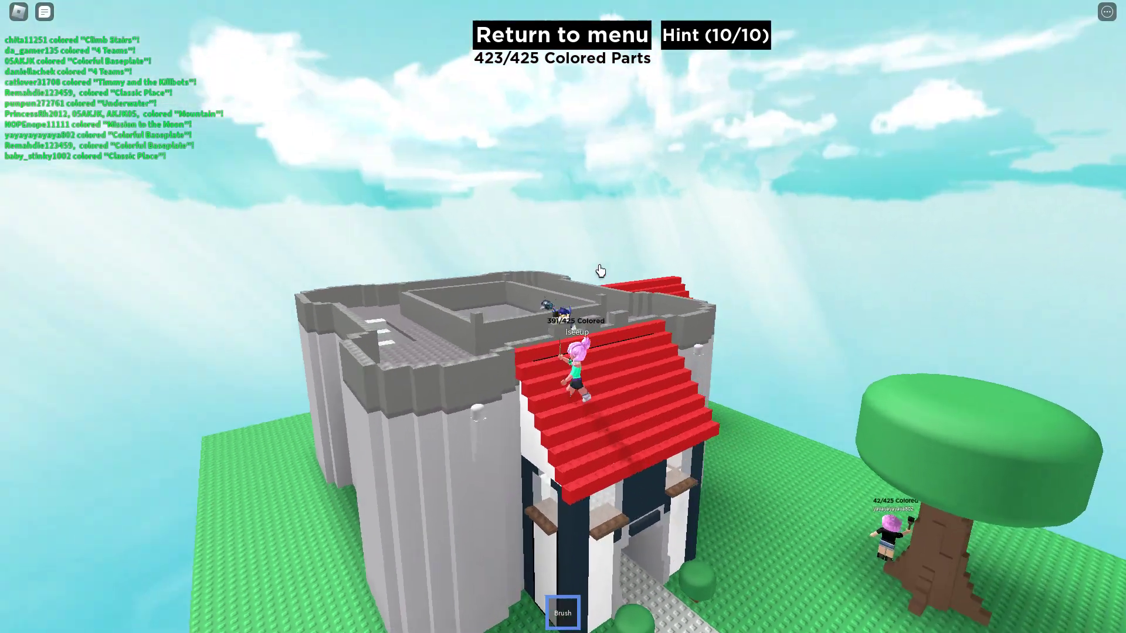
scroll(603, 270, up, 5)
scroll(600, 271, down, 5)
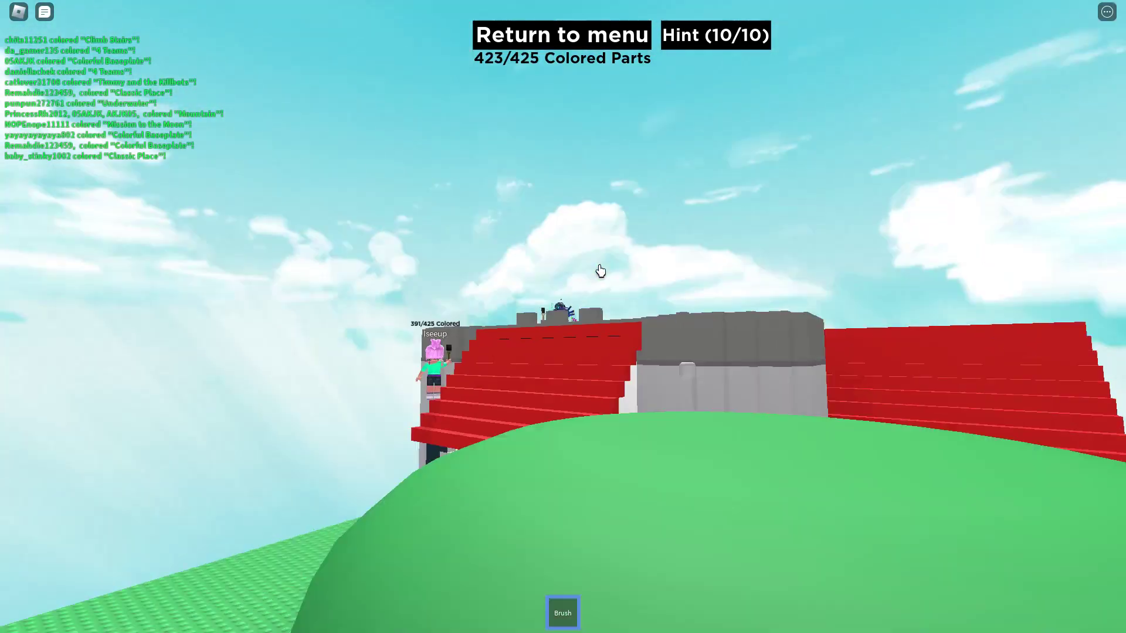
scroll(601, 271, up, 5)
scroll(600, 272, down, 5)
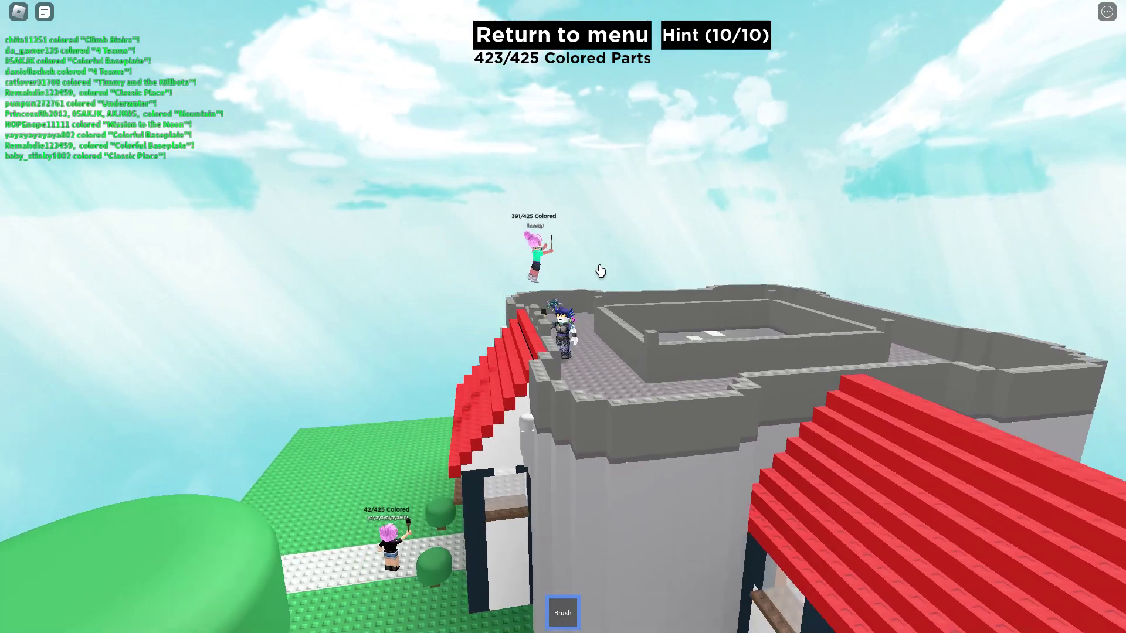
scroll(600, 271, down, 5)
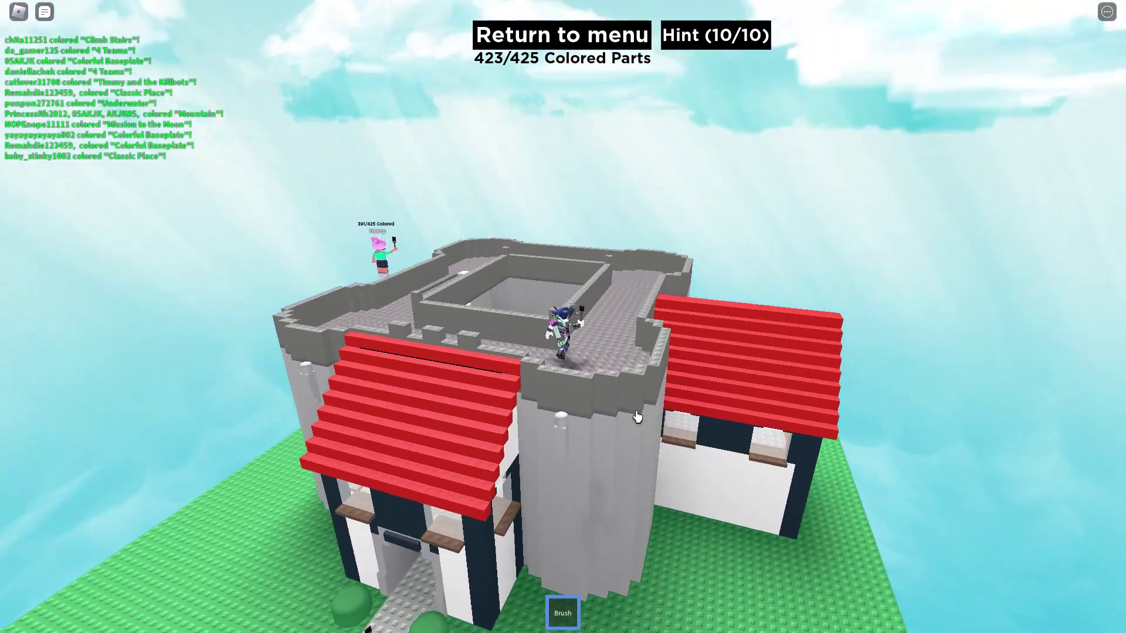
scroll(637, 417, up, 3)
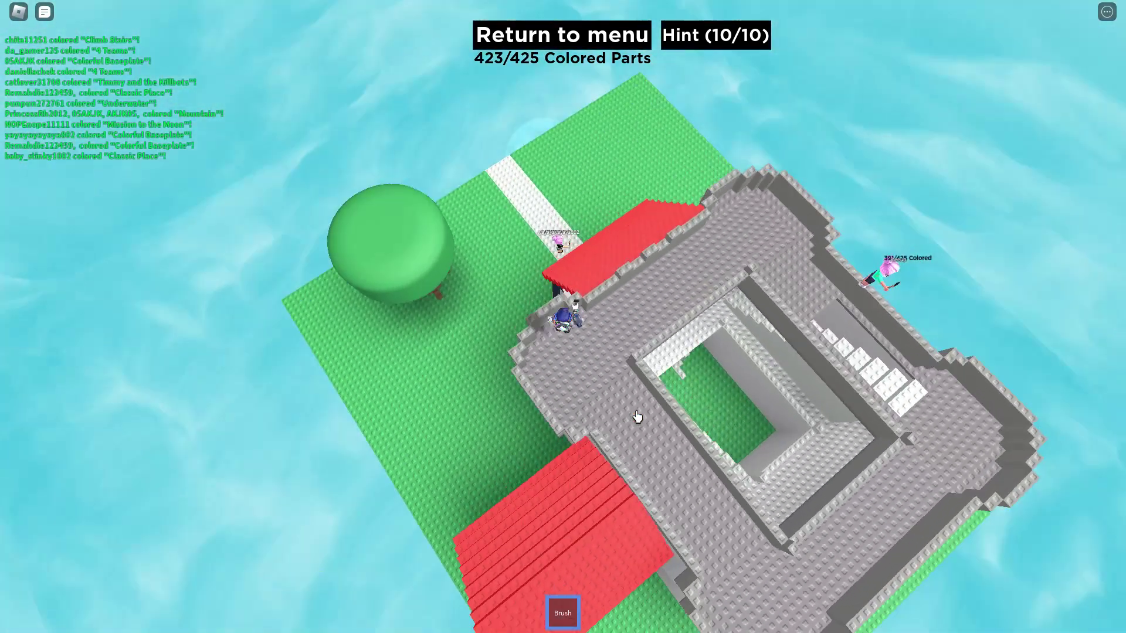
scroll(638, 417, up, 3)
scroll(638, 418, down, 3)
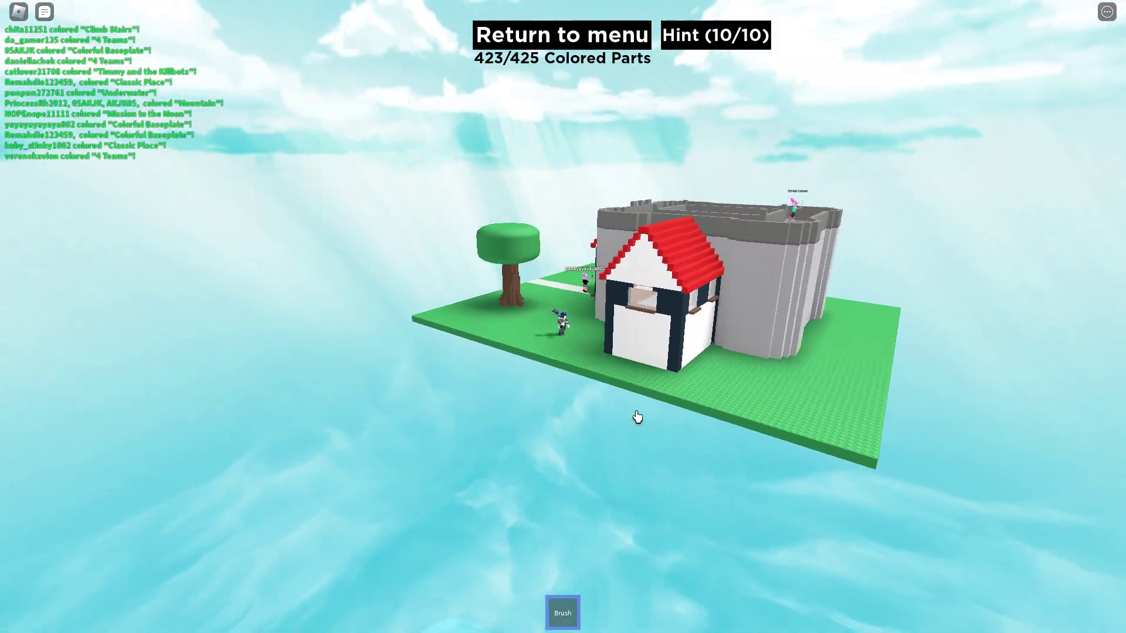
scroll(638, 417, up, 3)
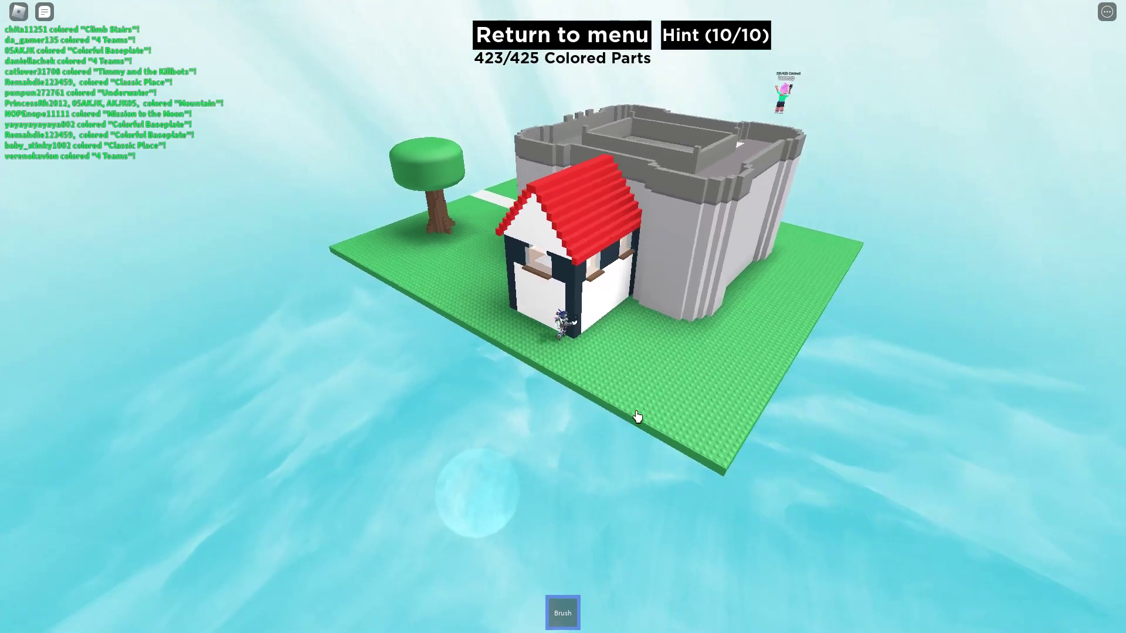
scroll(637, 417, up, 3)
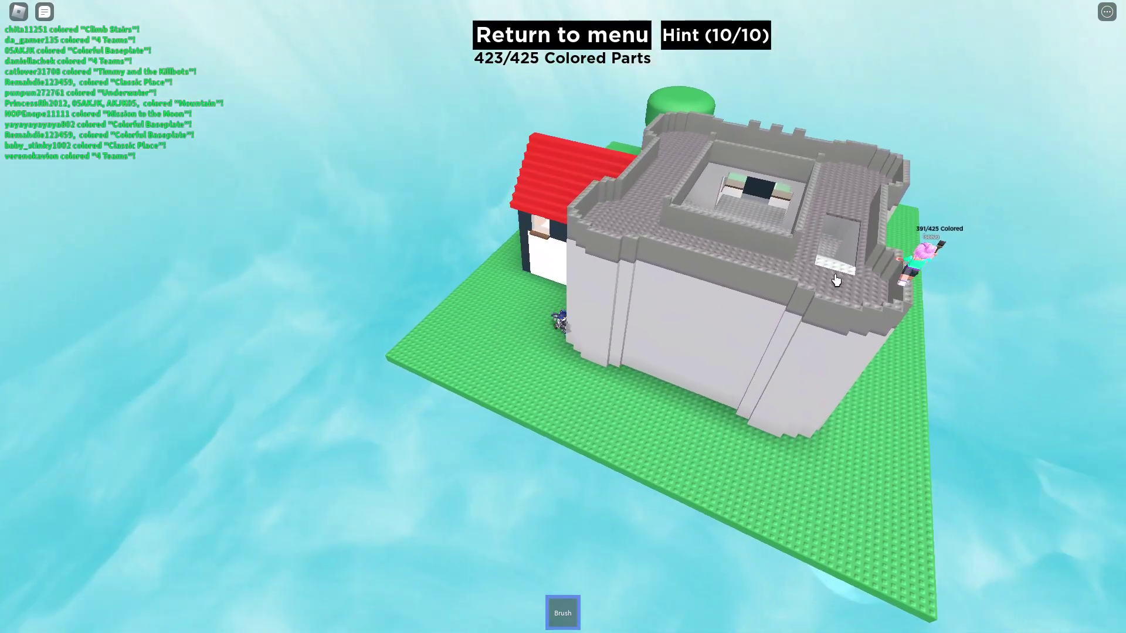
key(Page_Up)
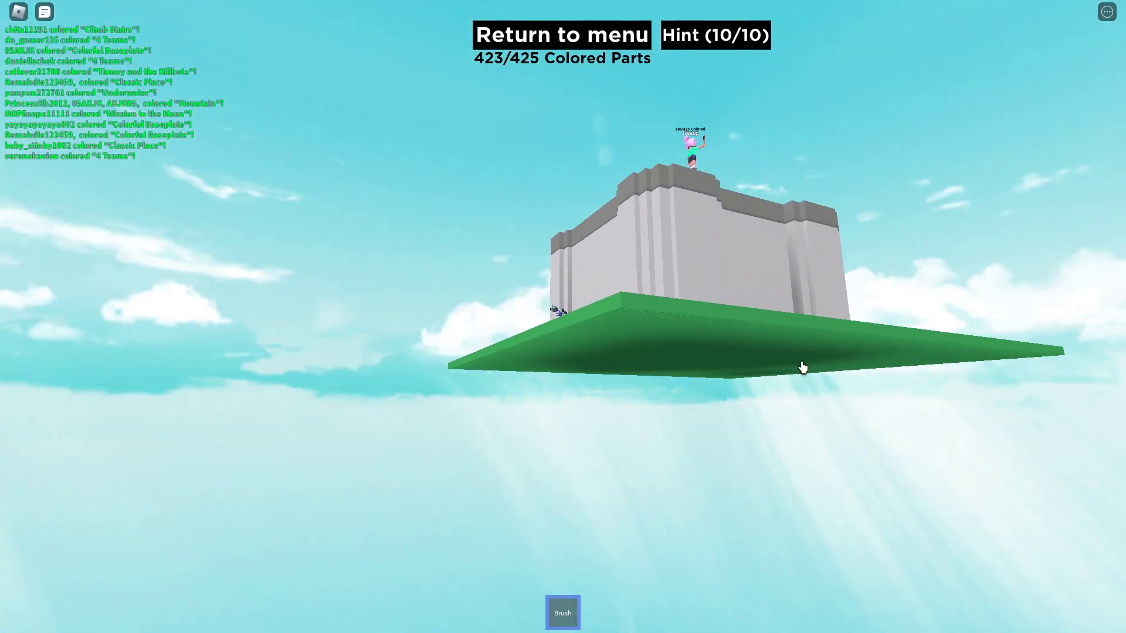
key(Page_Down)
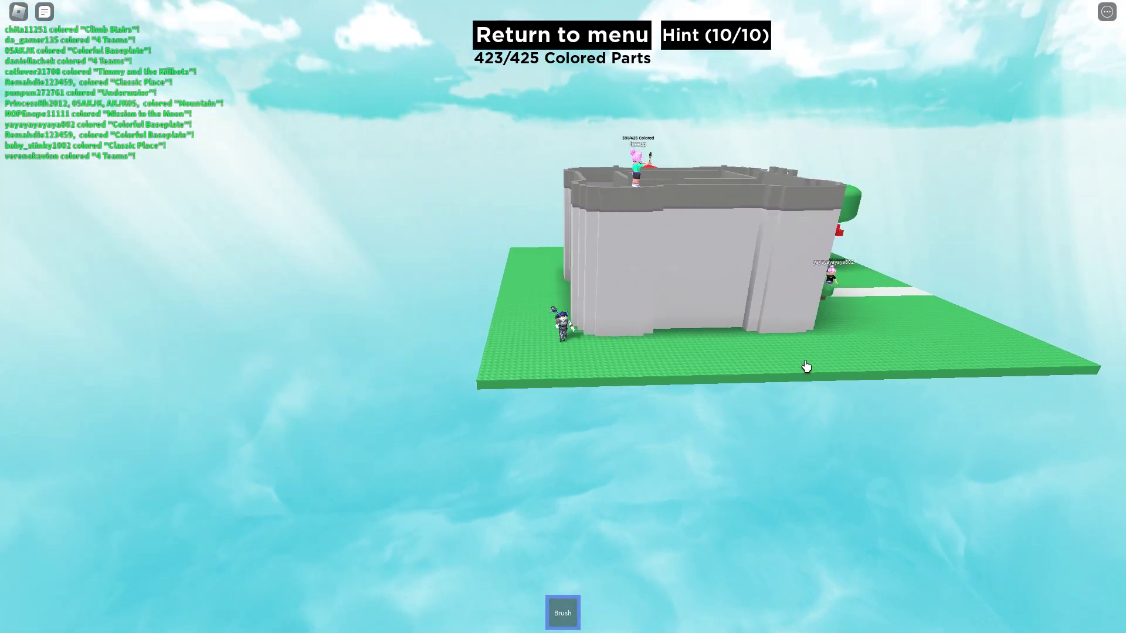
scroll(1065, 202, up, 5)
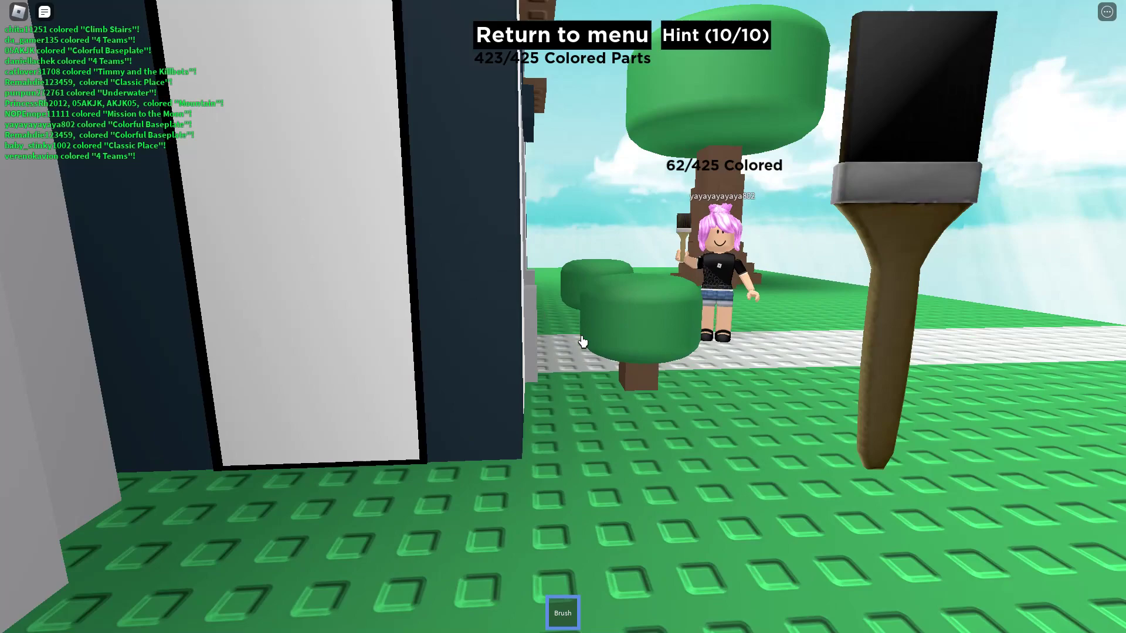
Step: Colour the missing castle-front part, walk inside, and colour the last part under the red roof
click(582, 342)
key(w)
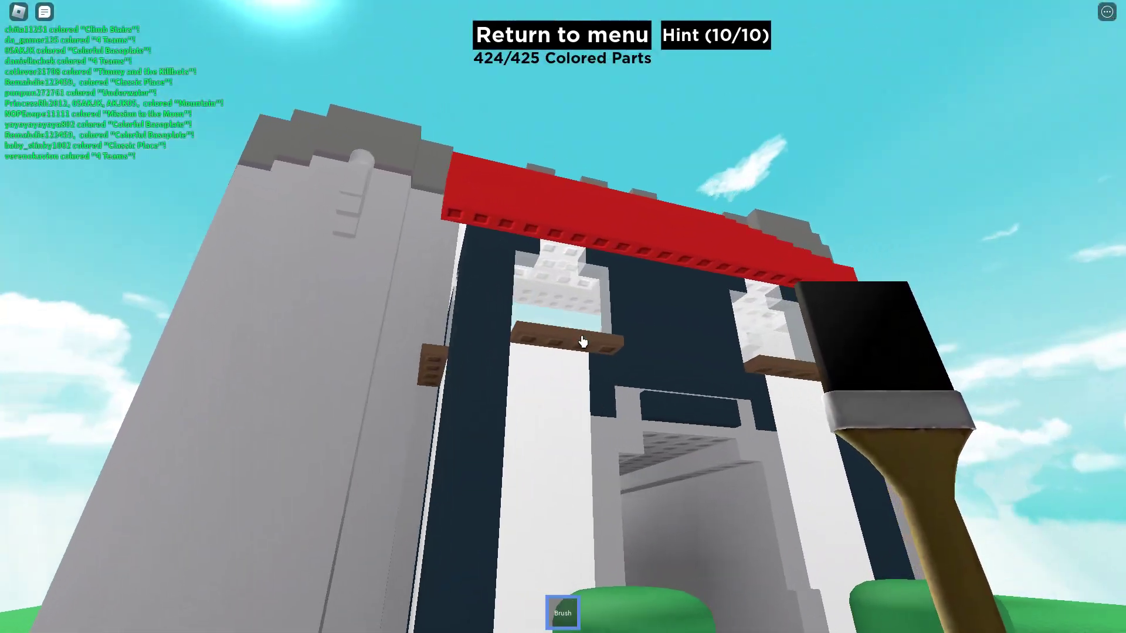
key(w)
key(w)
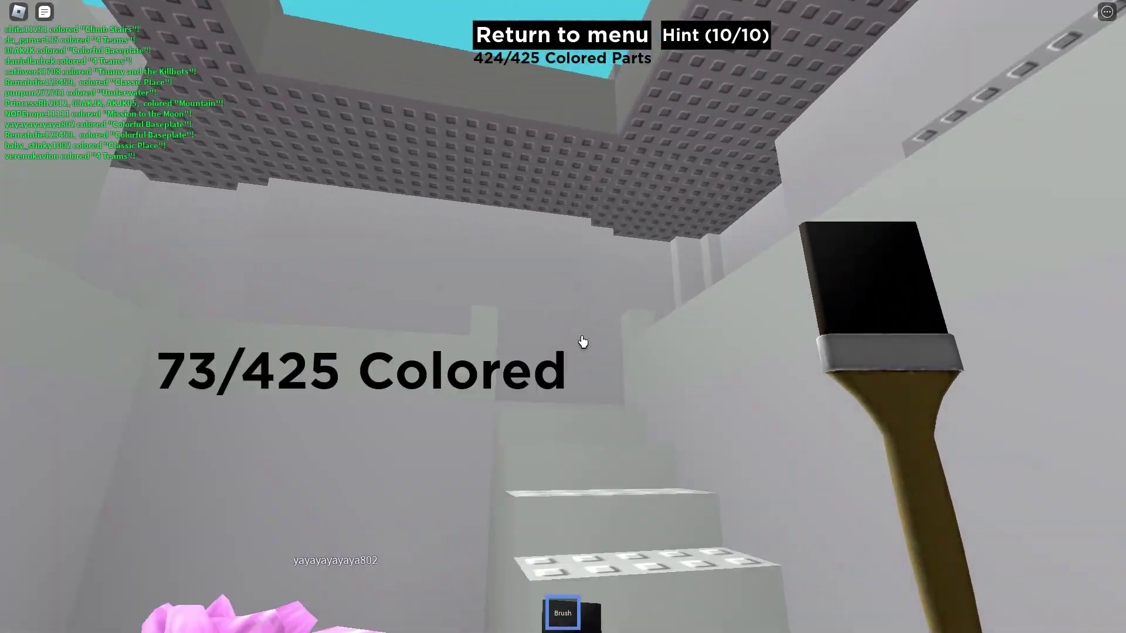
key(w)
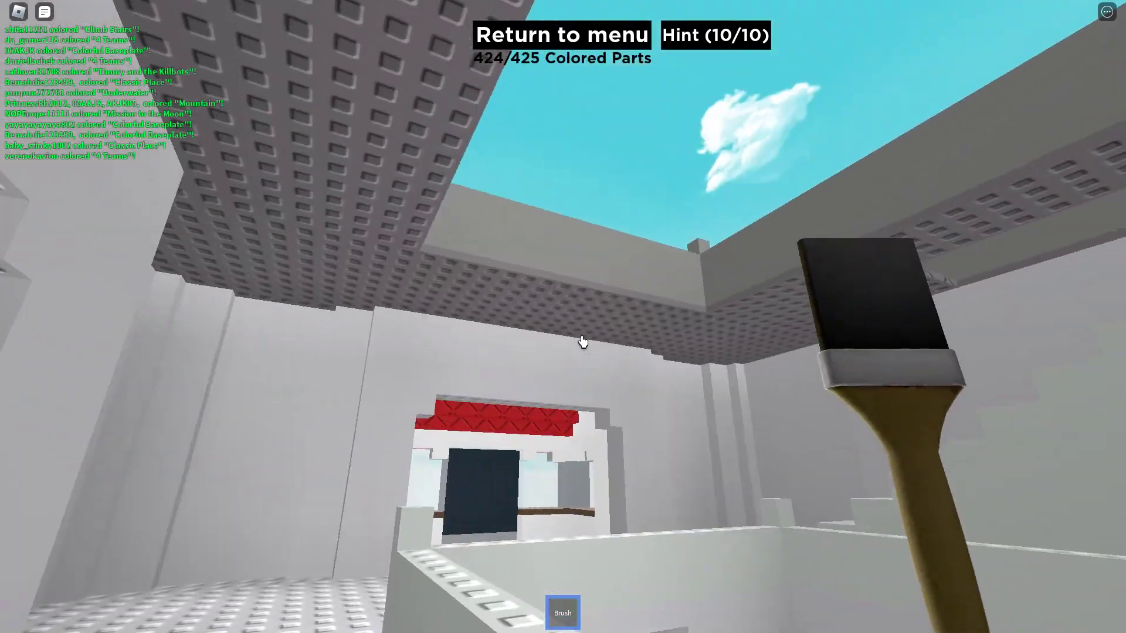
key(w)
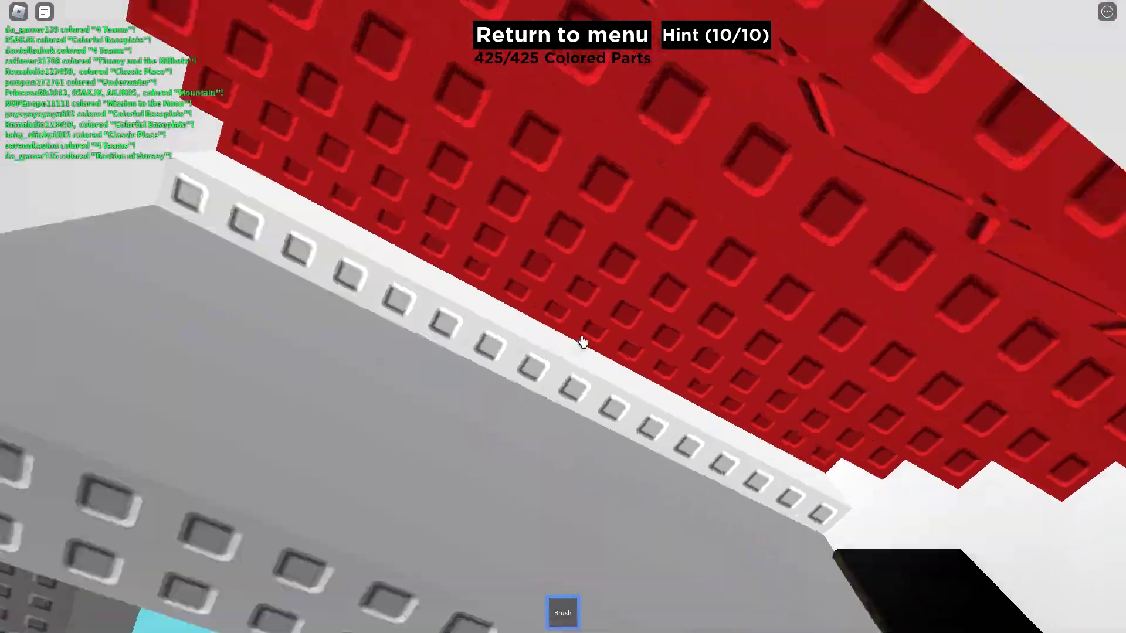
click(583, 343)
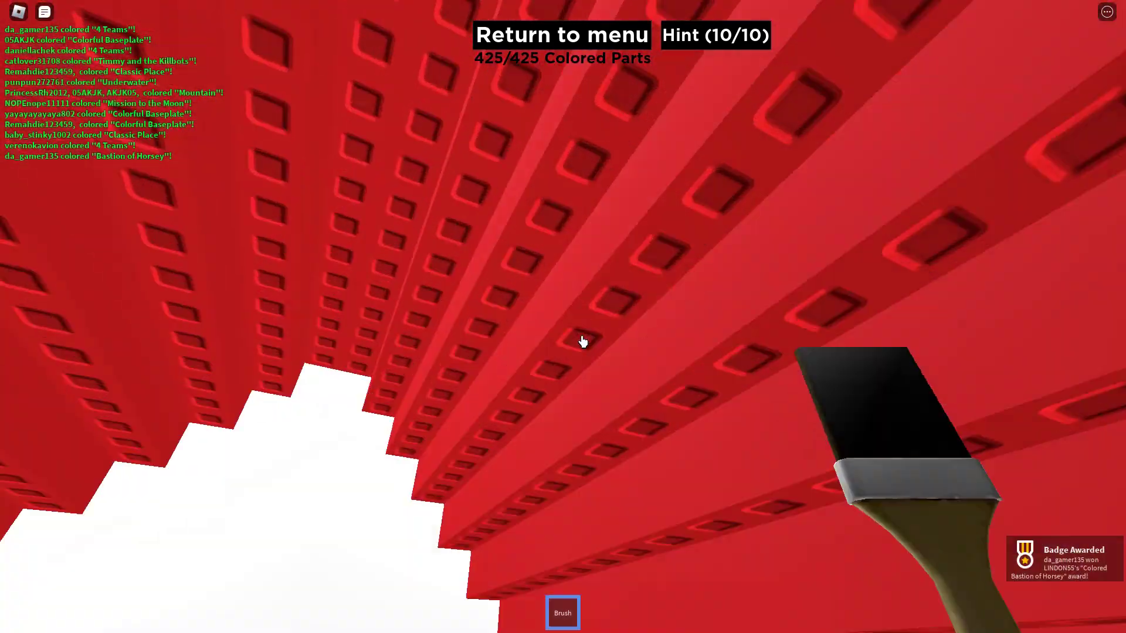
scroll(581, 341, down, 3)
Step: Start the Underground War map and colour the part by the post and the grass brick
key(w)
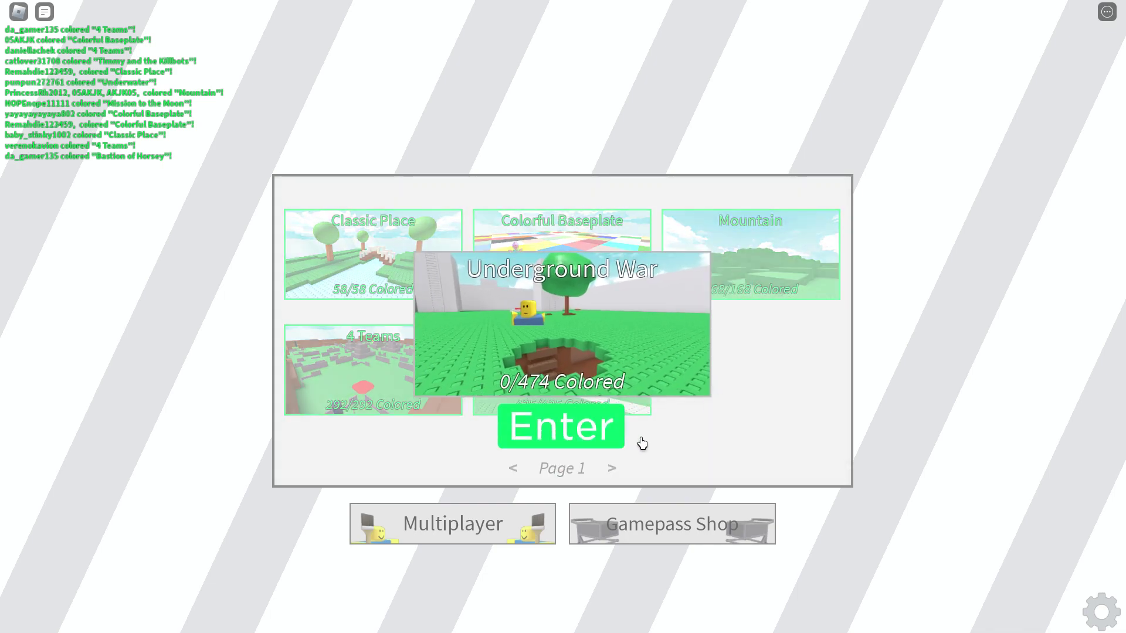
click(621, 442)
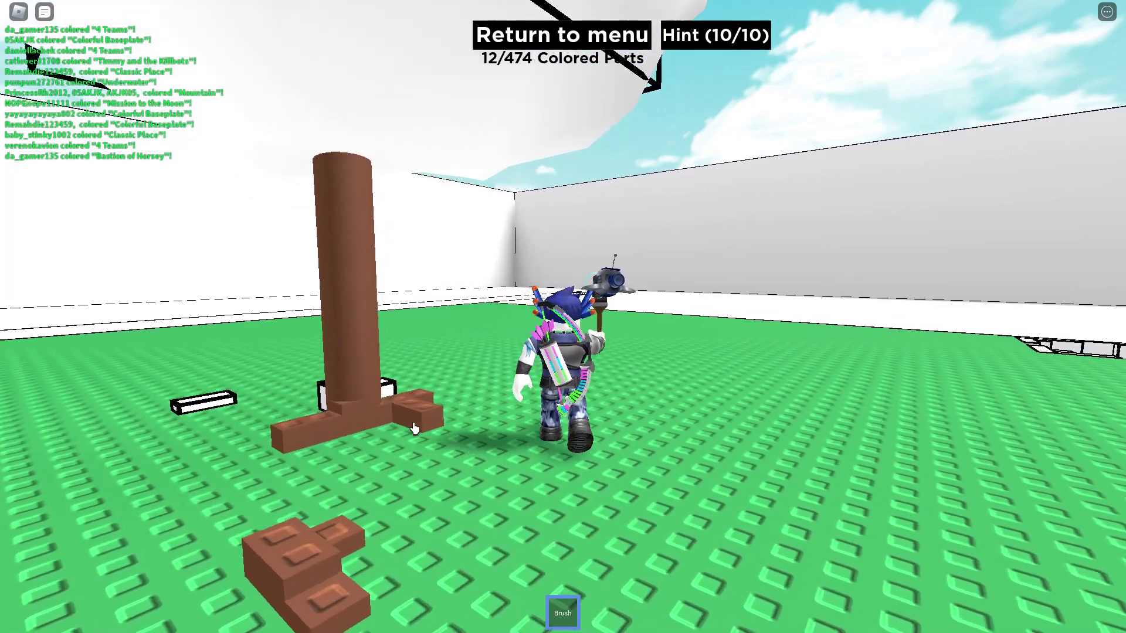
click(379, 470)
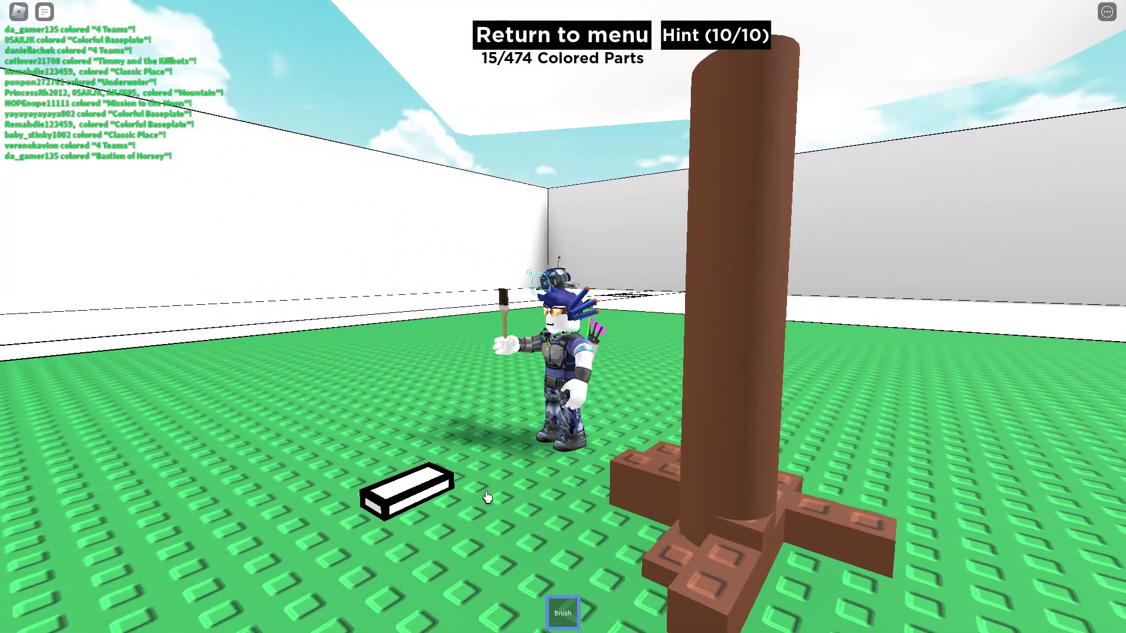
click(455, 491)
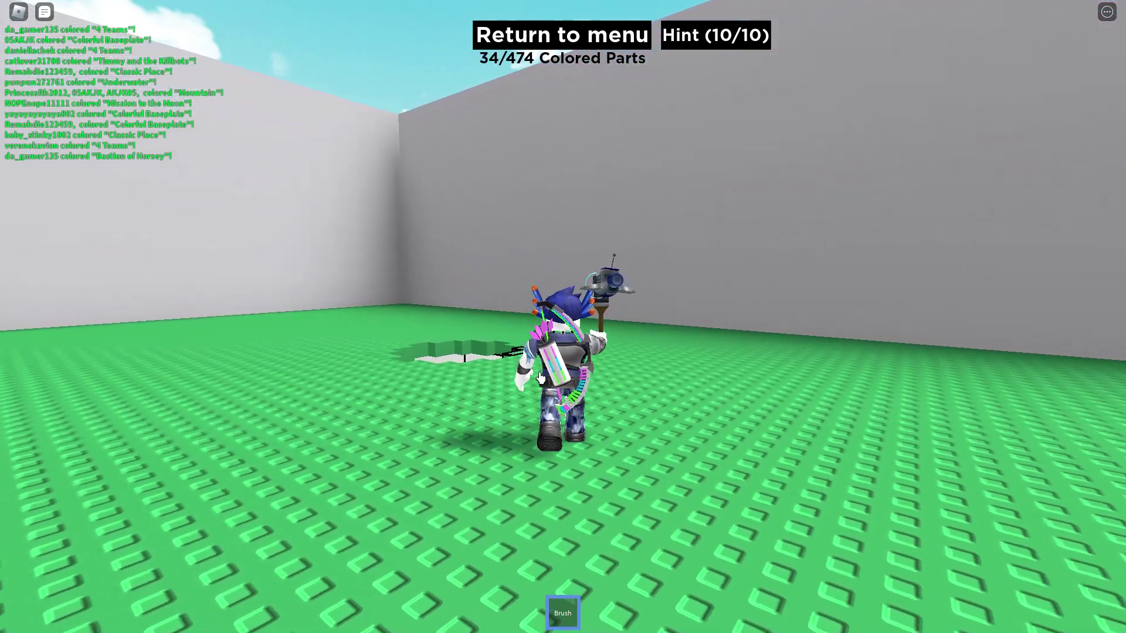
scroll(530, 390, up, 5)
Step: Colour the underground room's walls, white bricks and corridor wall panels
click(582, 342)
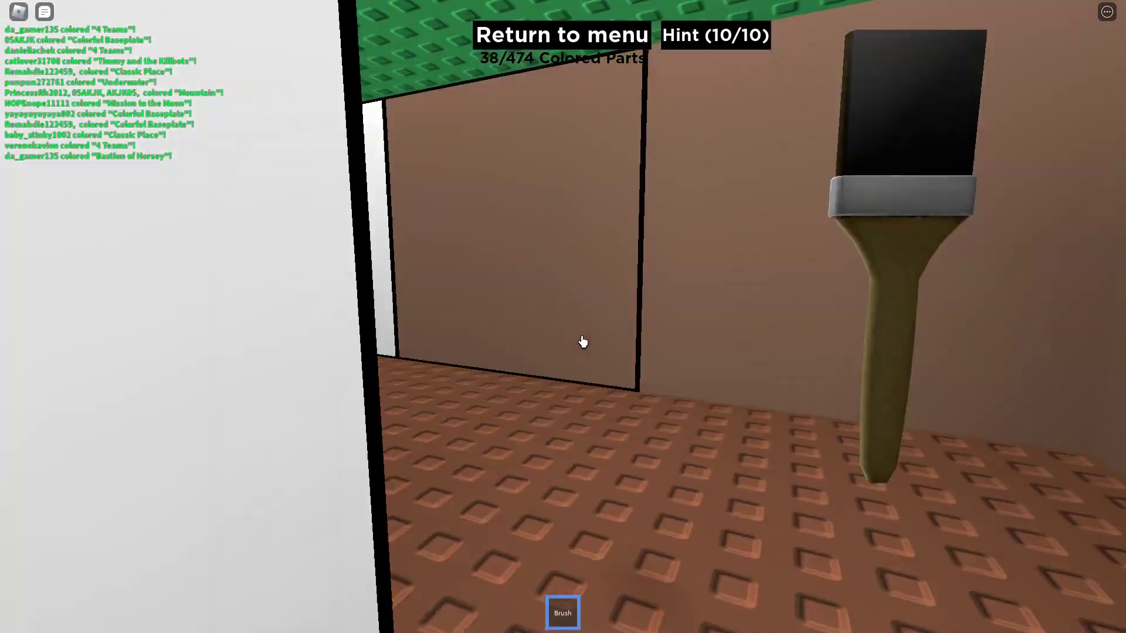
click(583, 343)
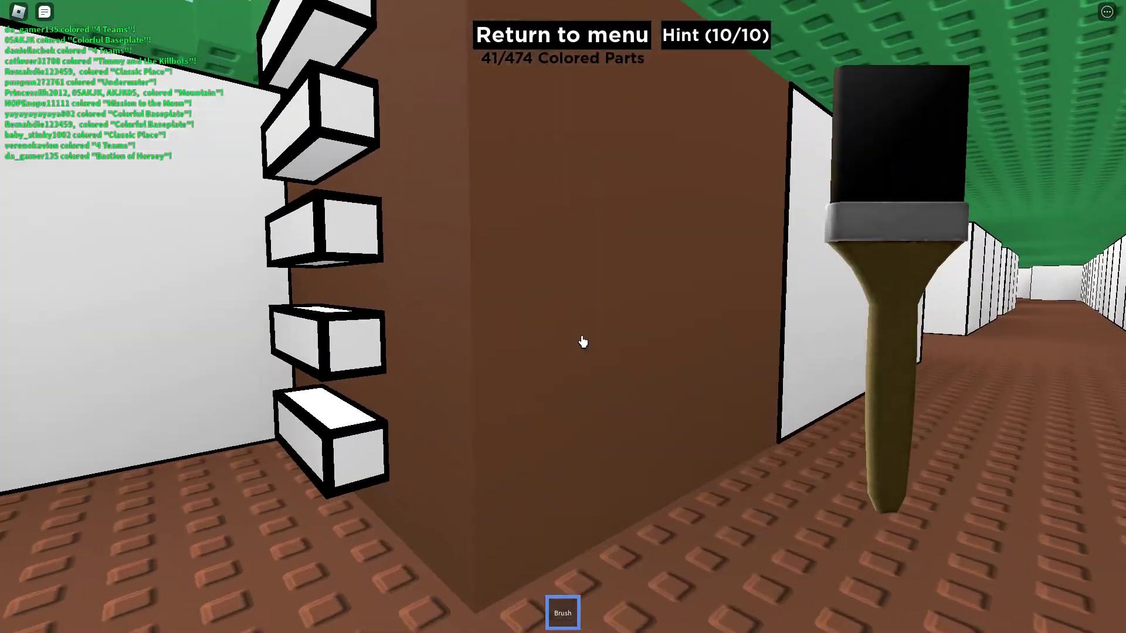
click(583, 343)
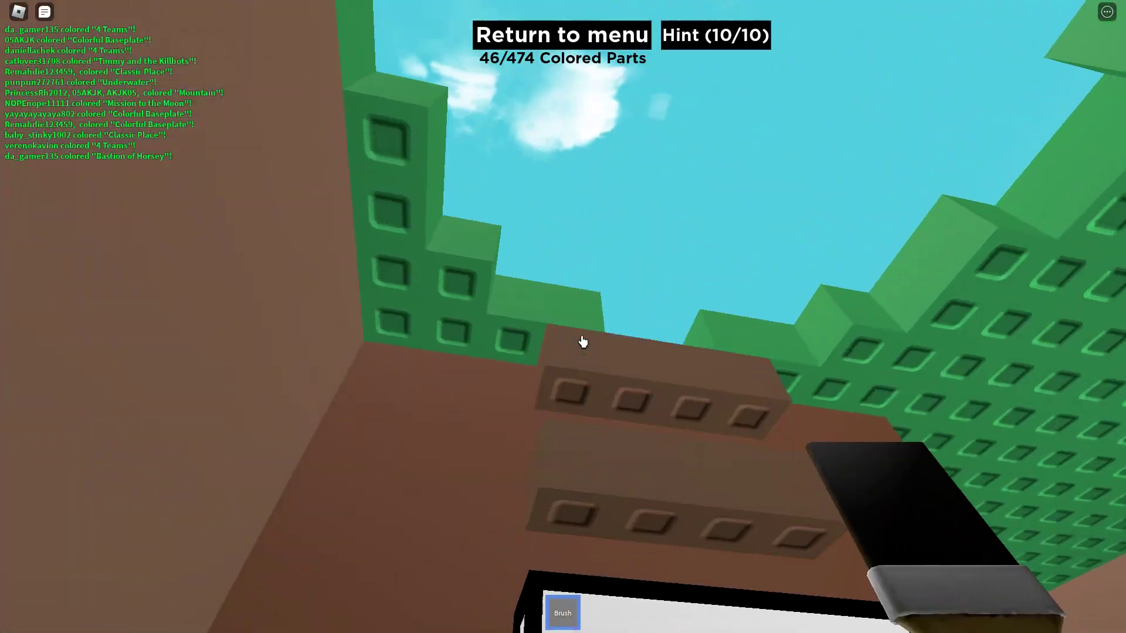
click(583, 342)
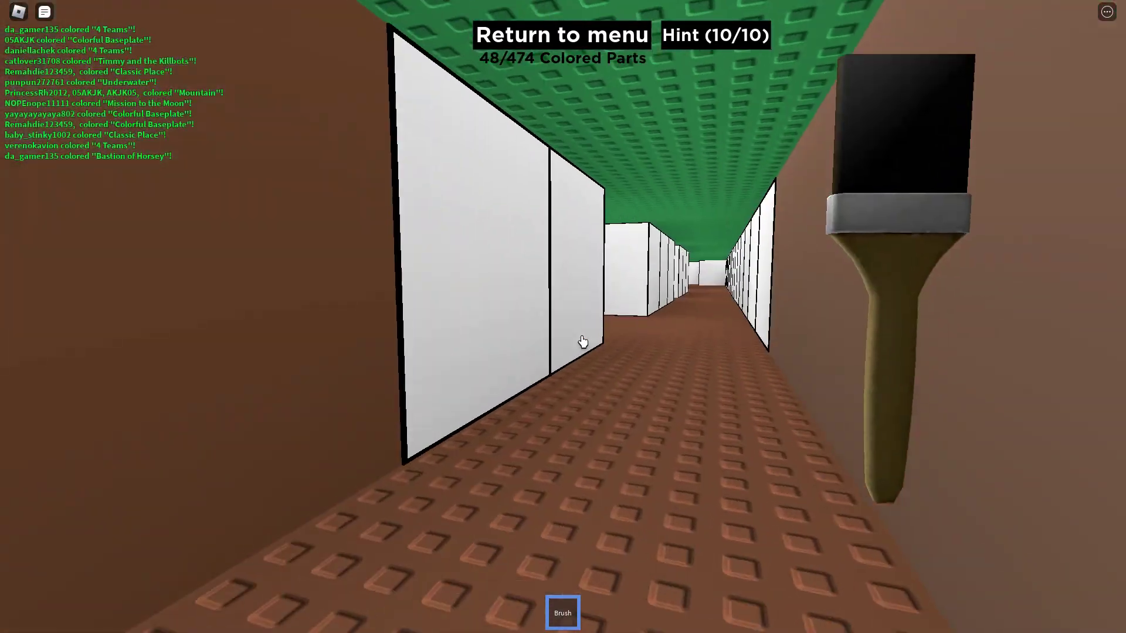
click(582, 342)
click(582, 342)
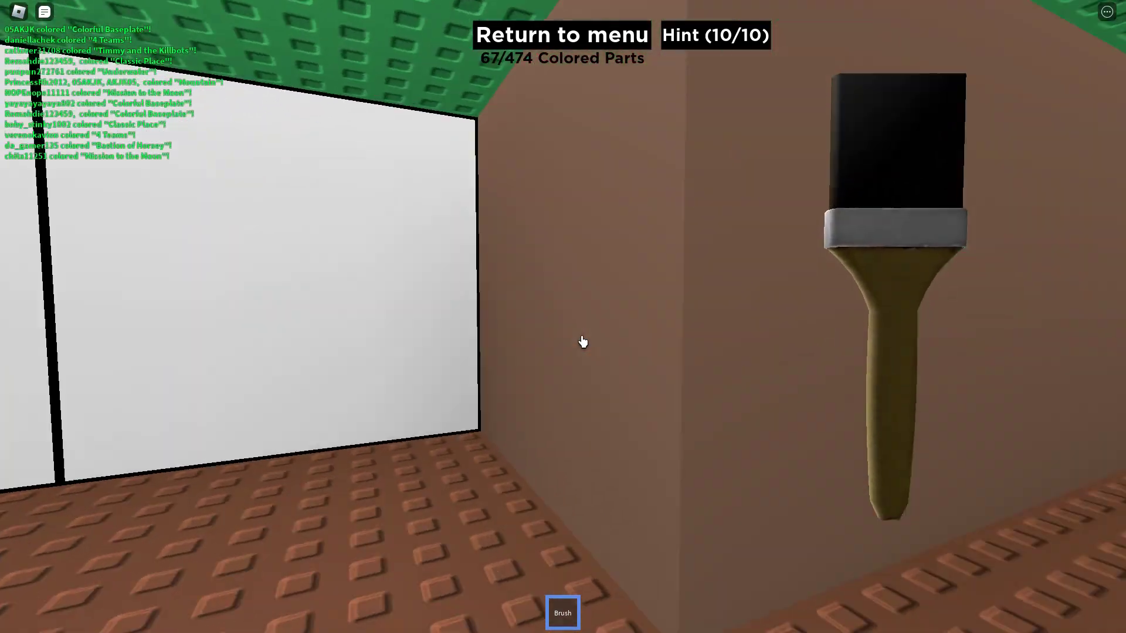
click(583, 342)
click(582, 342)
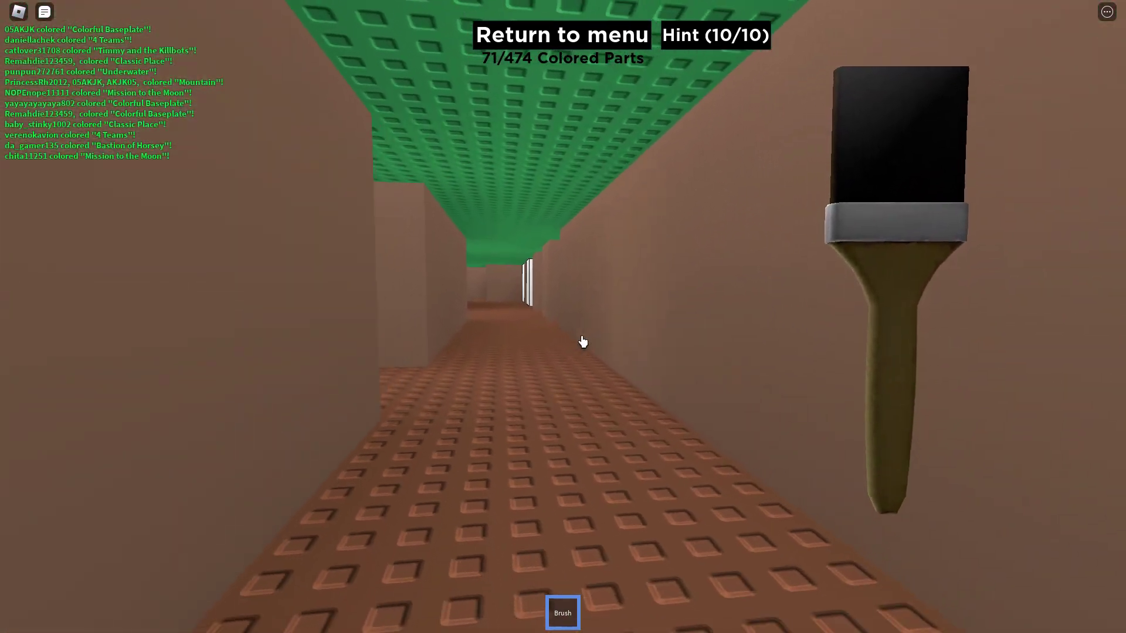
Step: Colour the corridor-end part, corridor panels, corner wall and blocks near the ceiling opening
click(583, 342)
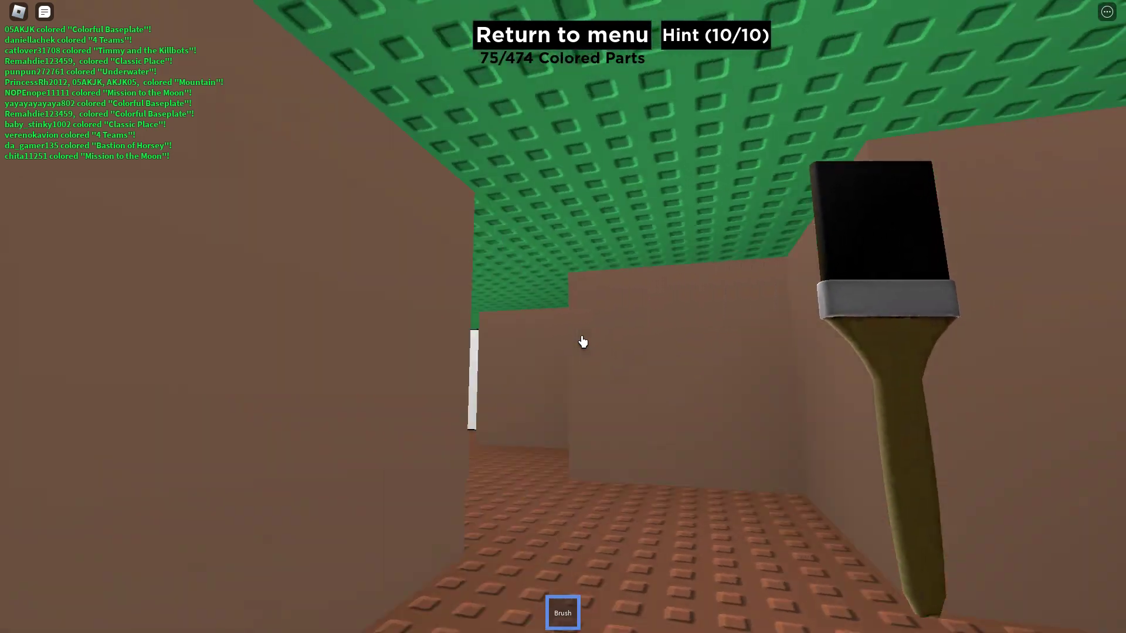
click(582, 342)
click(583, 342)
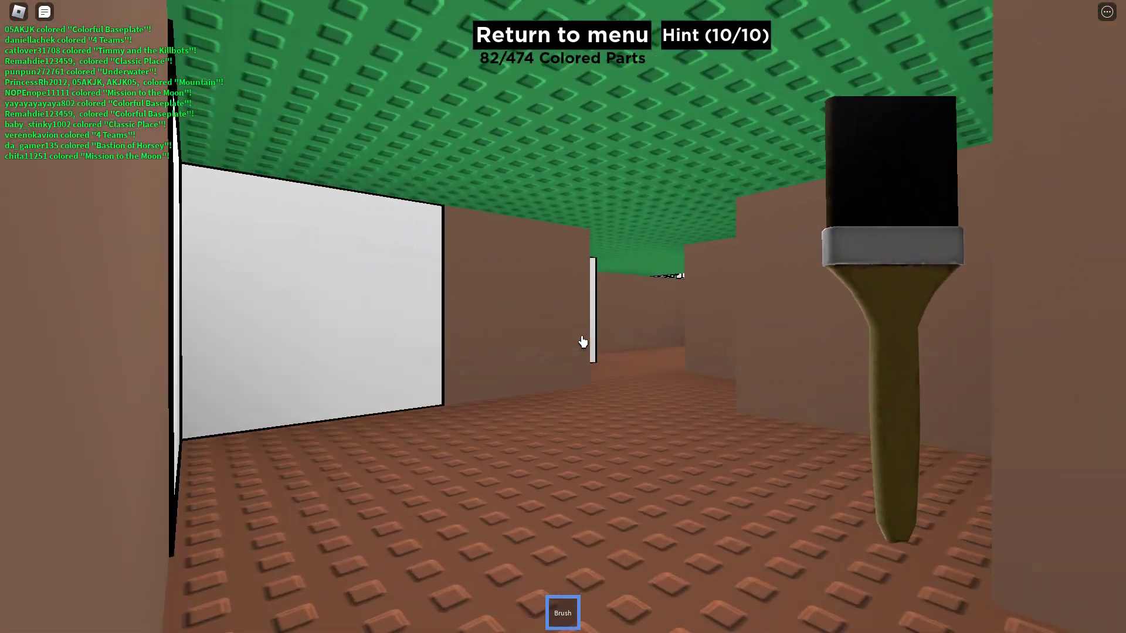
click(583, 342)
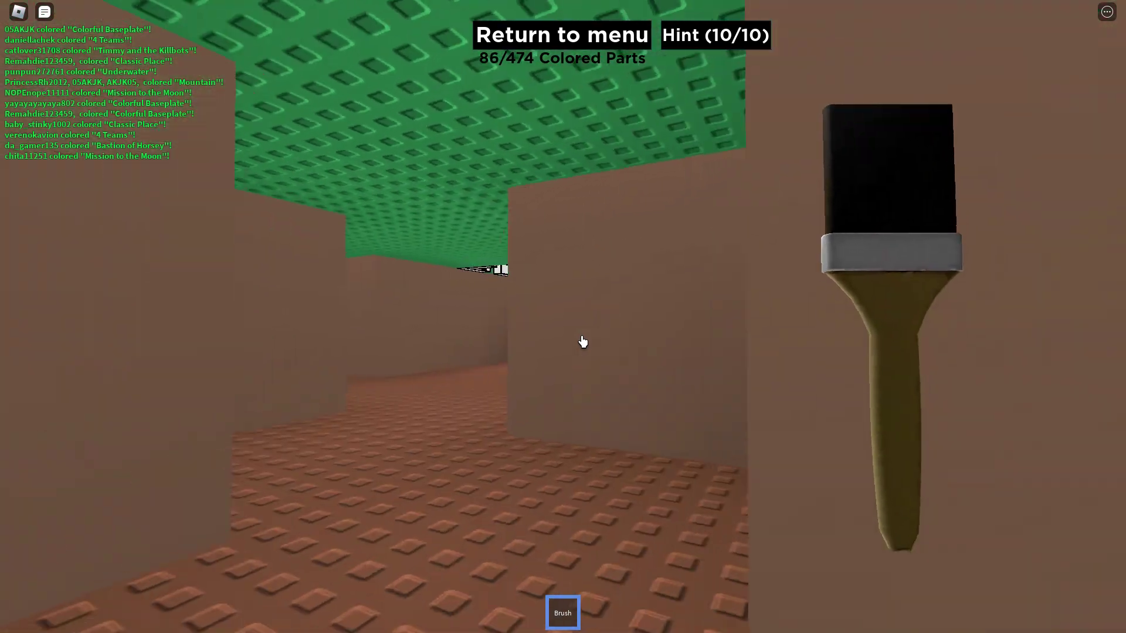
click(583, 342)
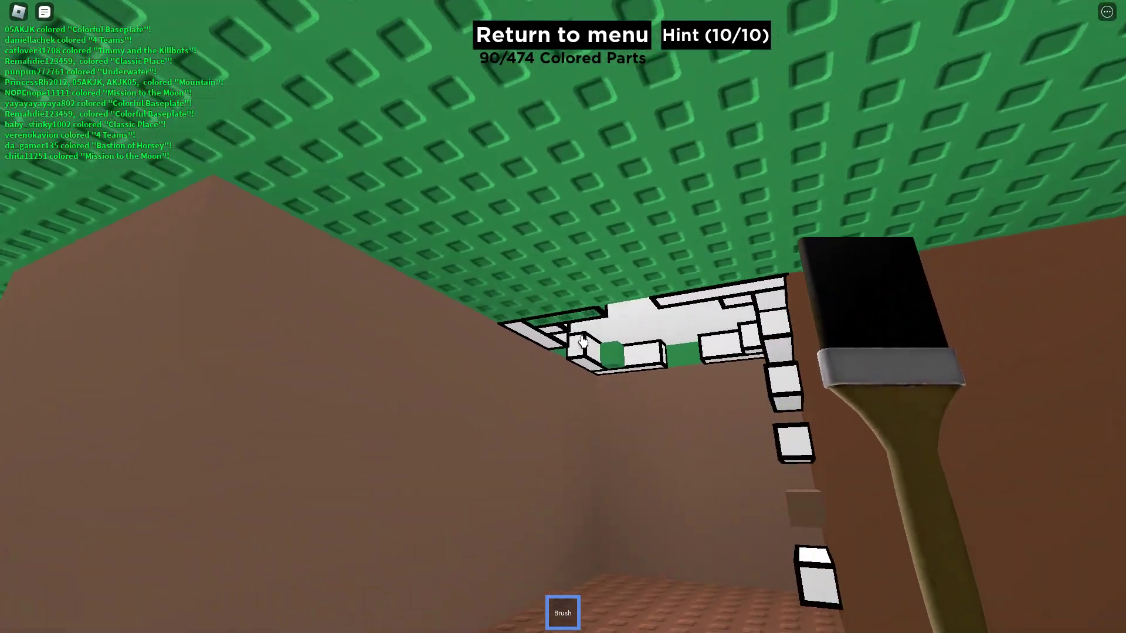
click(582, 342)
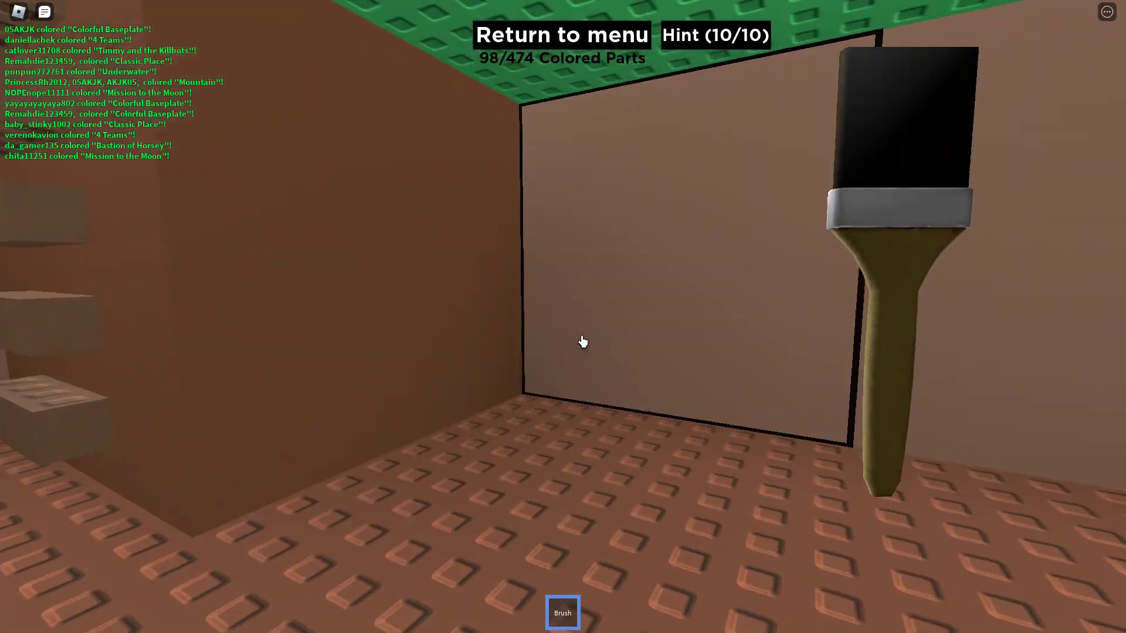
click(583, 342)
Step: Paint the room and corridor walls brown, plus the pieces and gaps near the sky opening
click(582, 342)
click(582, 342)
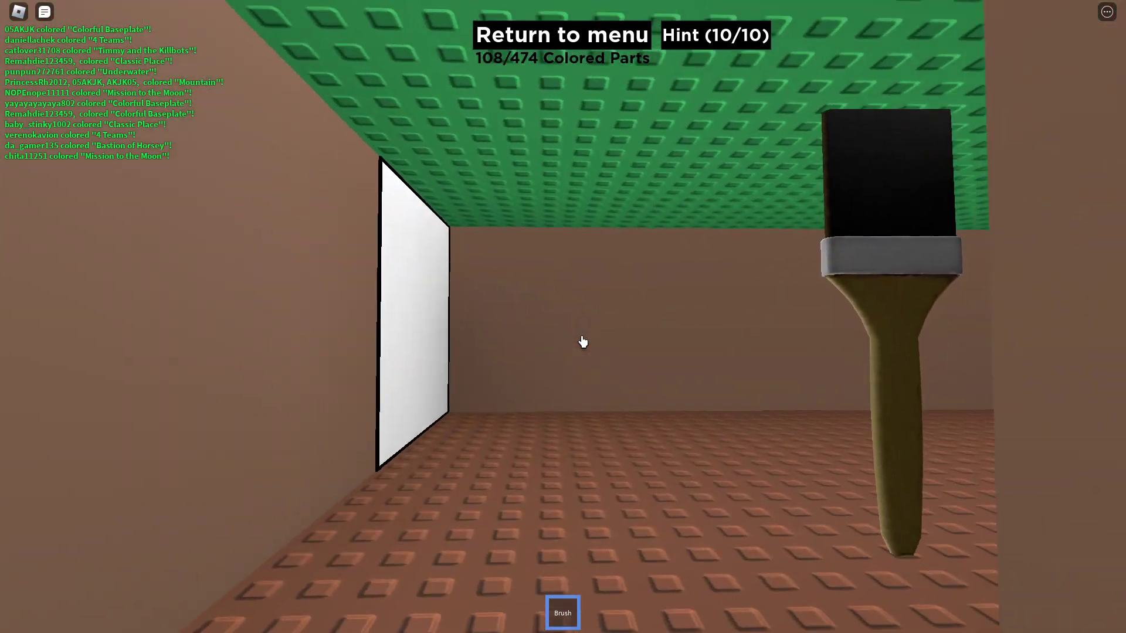
click(583, 342)
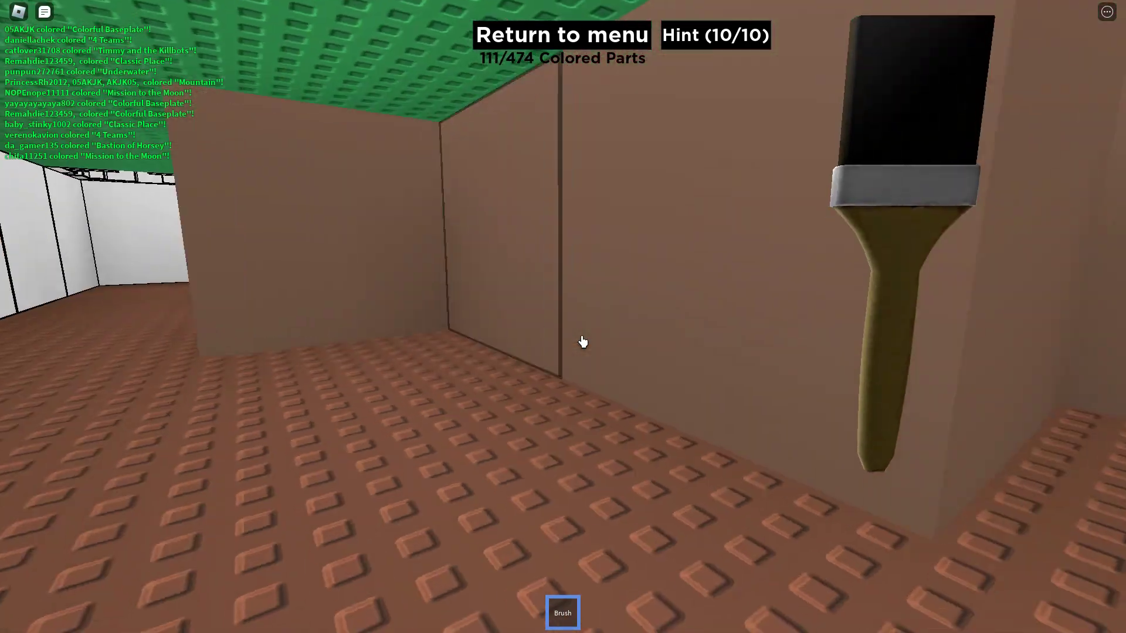
click(583, 342)
click(583, 342)
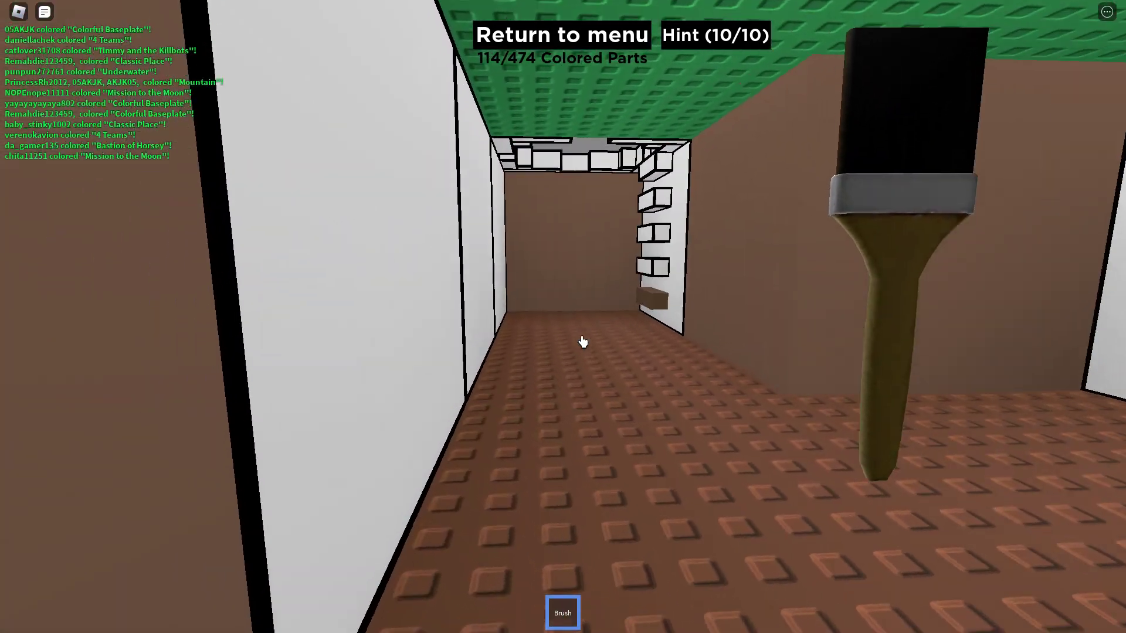
click(583, 342)
click(582, 342)
click(583, 342)
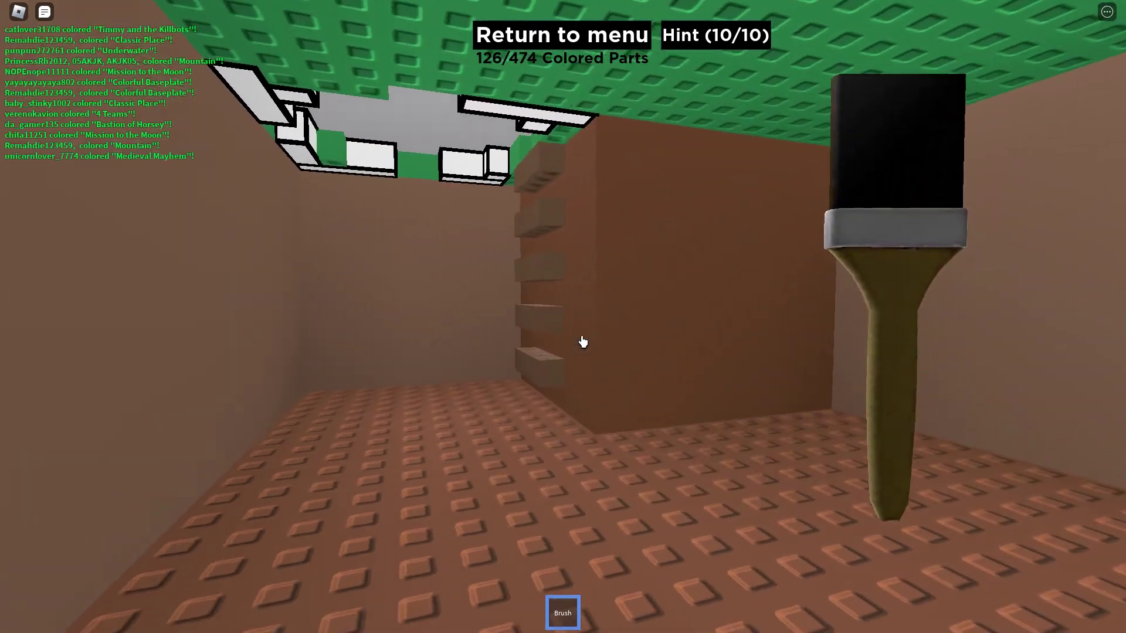
click(583, 342)
click(583, 342)
click(582, 342)
click(582, 342)
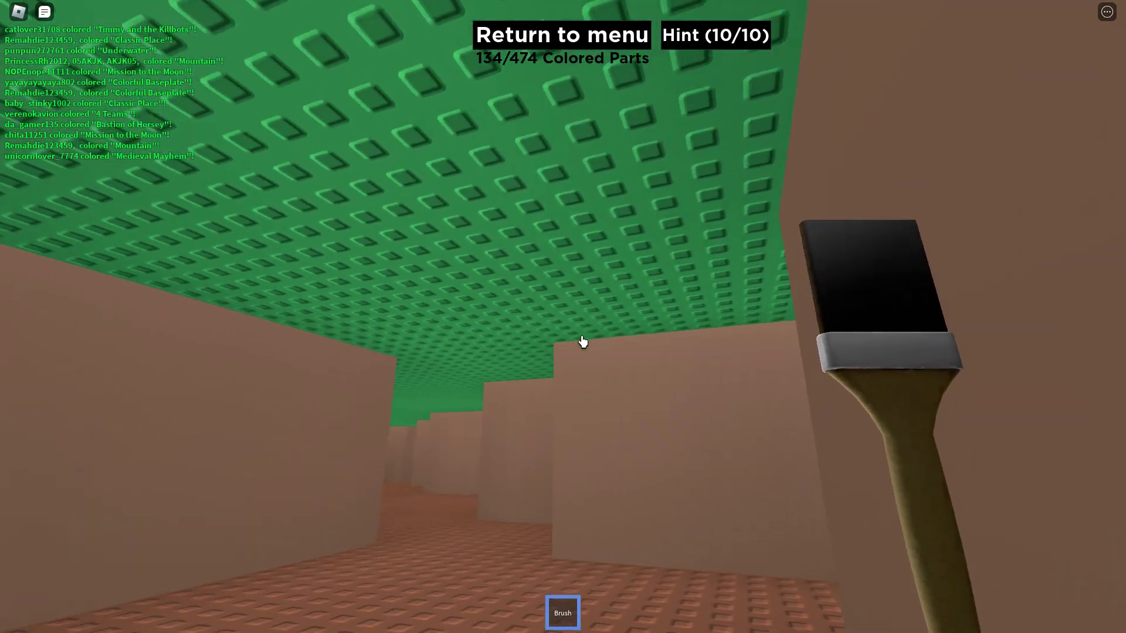
Step: Walk down the corridor past the other player, into the alcove, and on to the white room
key(w)
key(w)
key(w)
key(Tab)
key(Tab)
key(w)
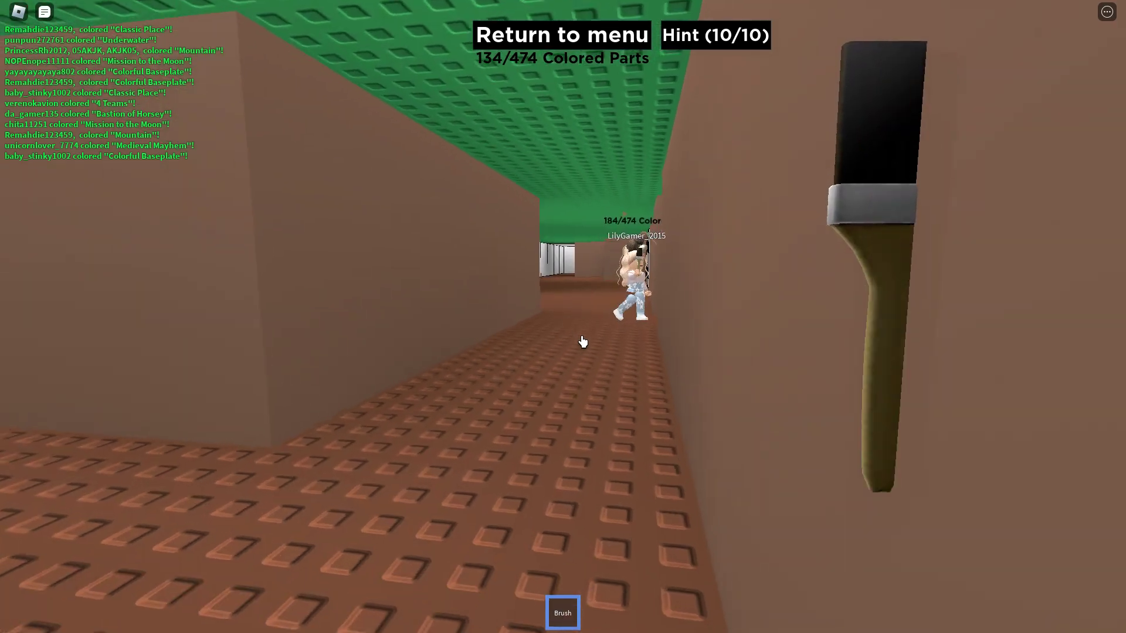
key(w)
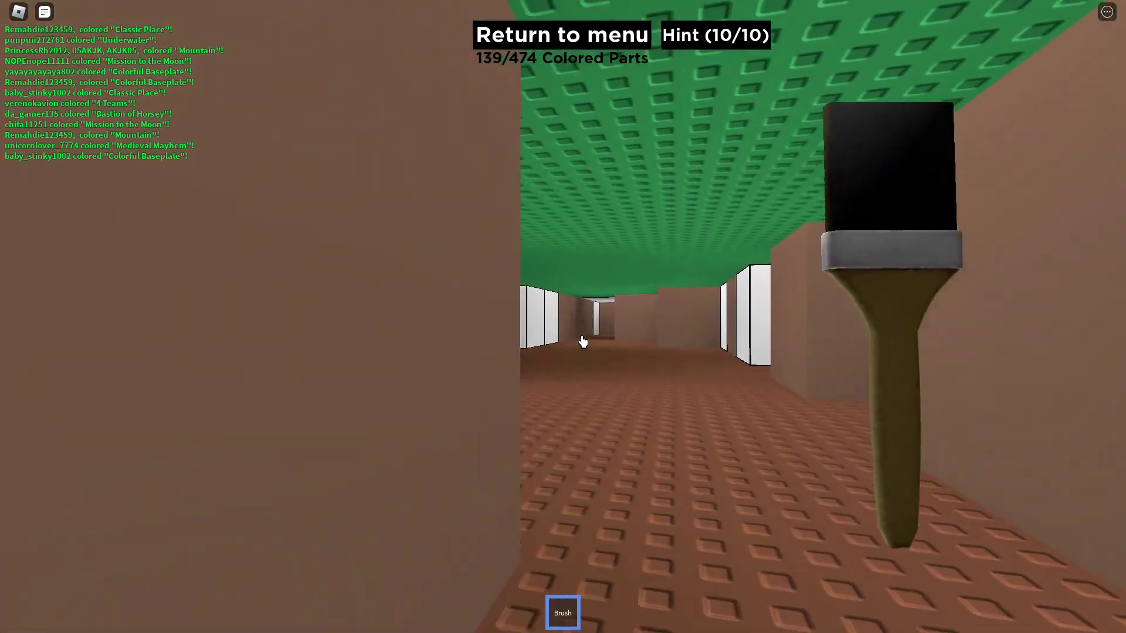
key(w)
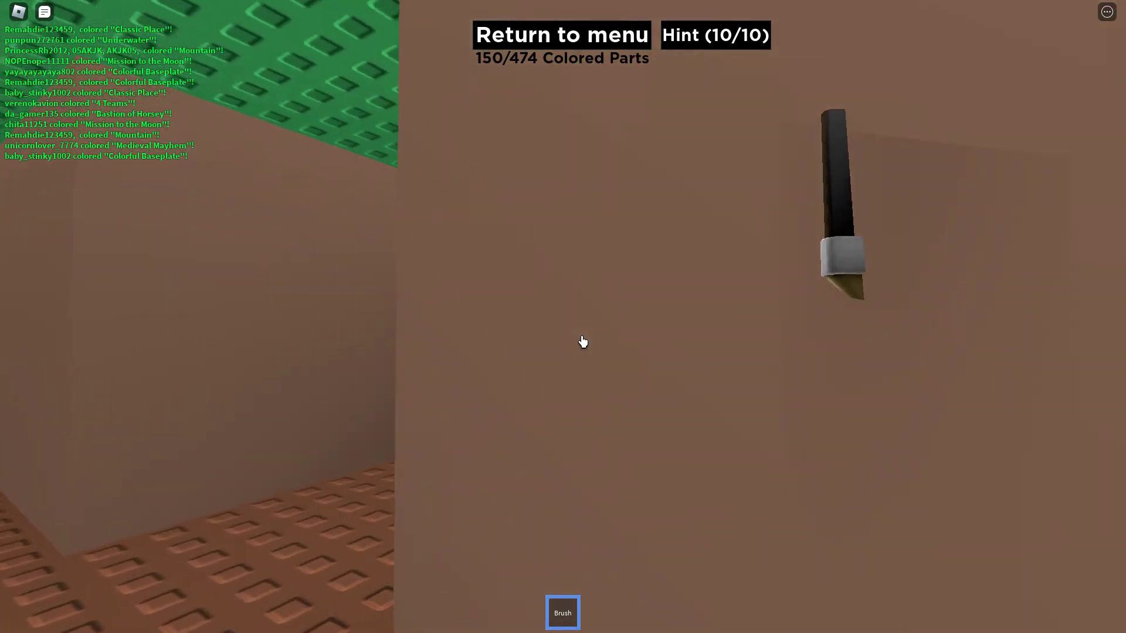
key(w)
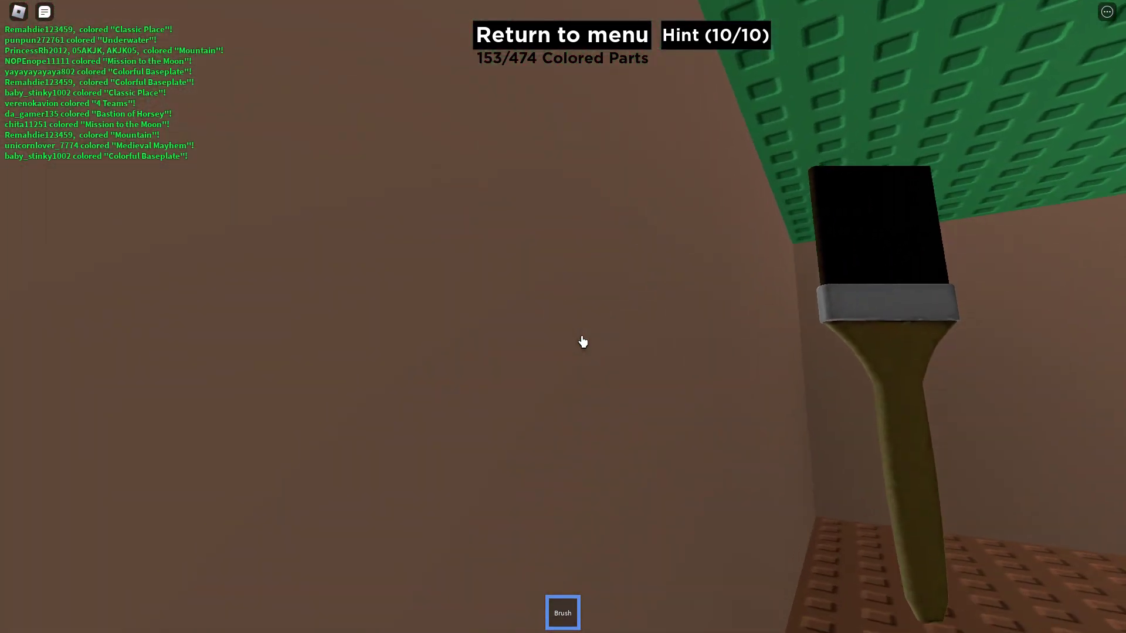
key(w)
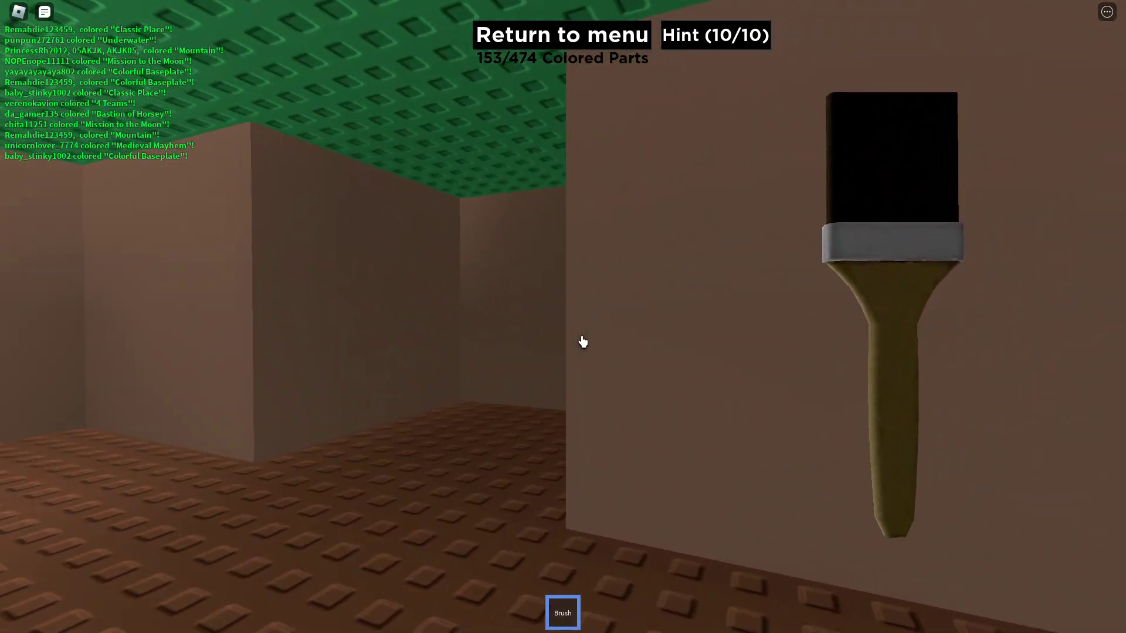
key(d)
key(w)
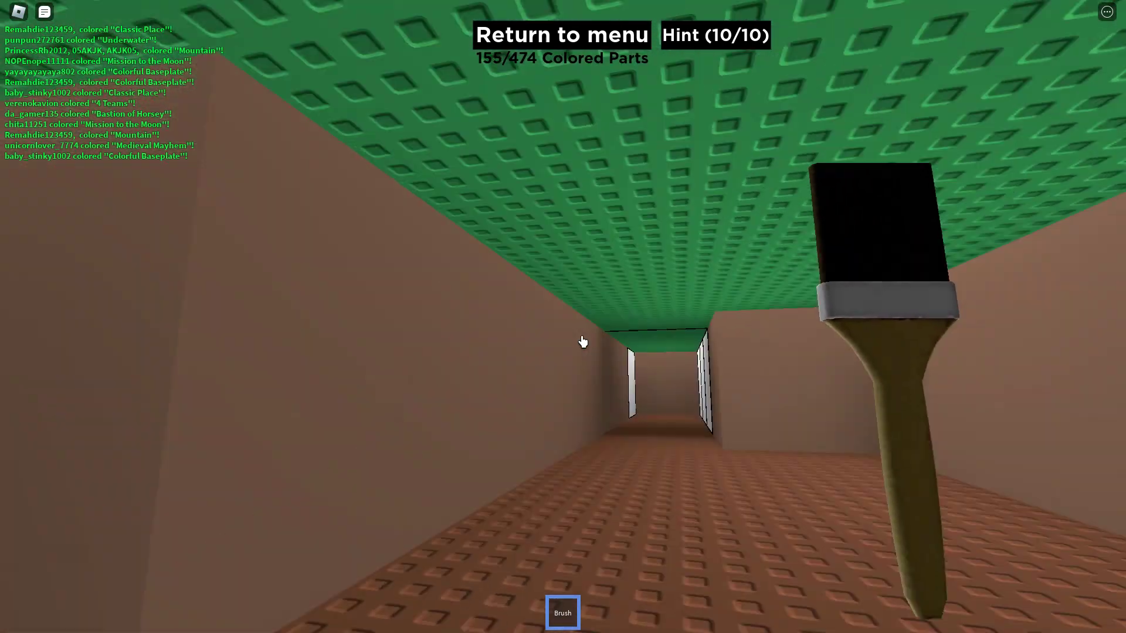
key(w)
key(w)
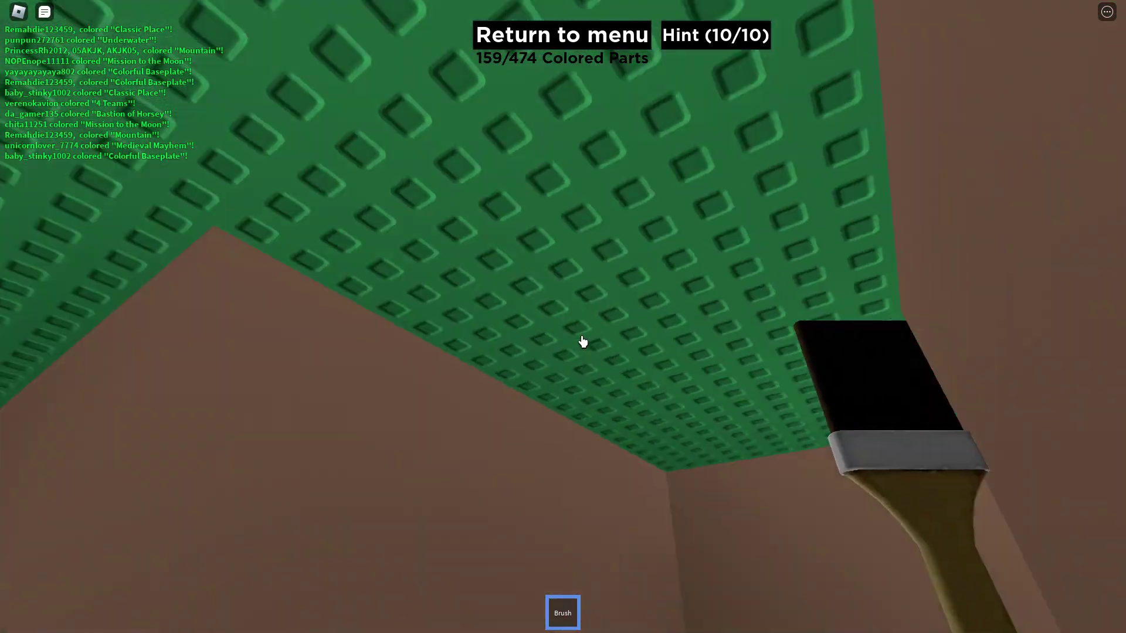
key(w)
key(w)
key(w)
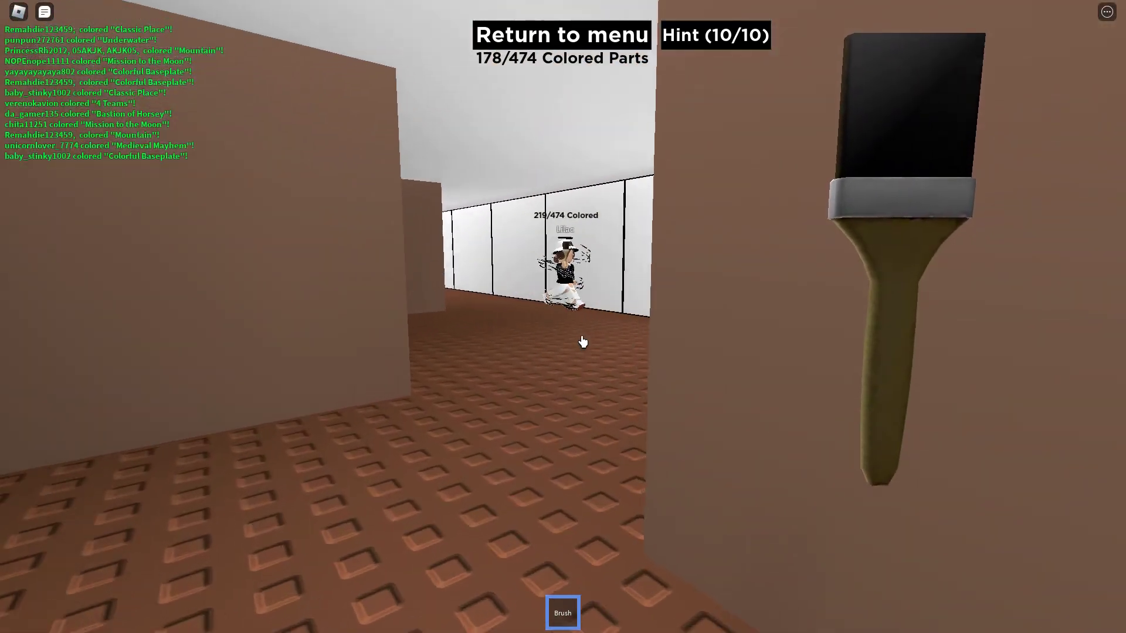
Step: Move through the corridors toward the sky opening and the brown doorway, painting white walls
key(w)
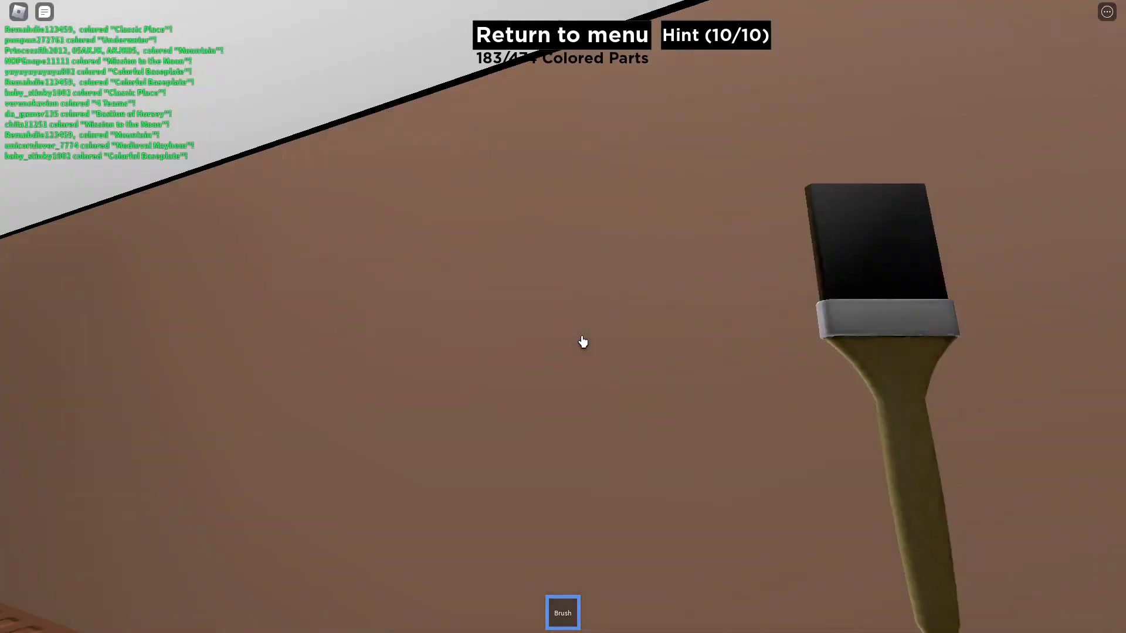
key(w)
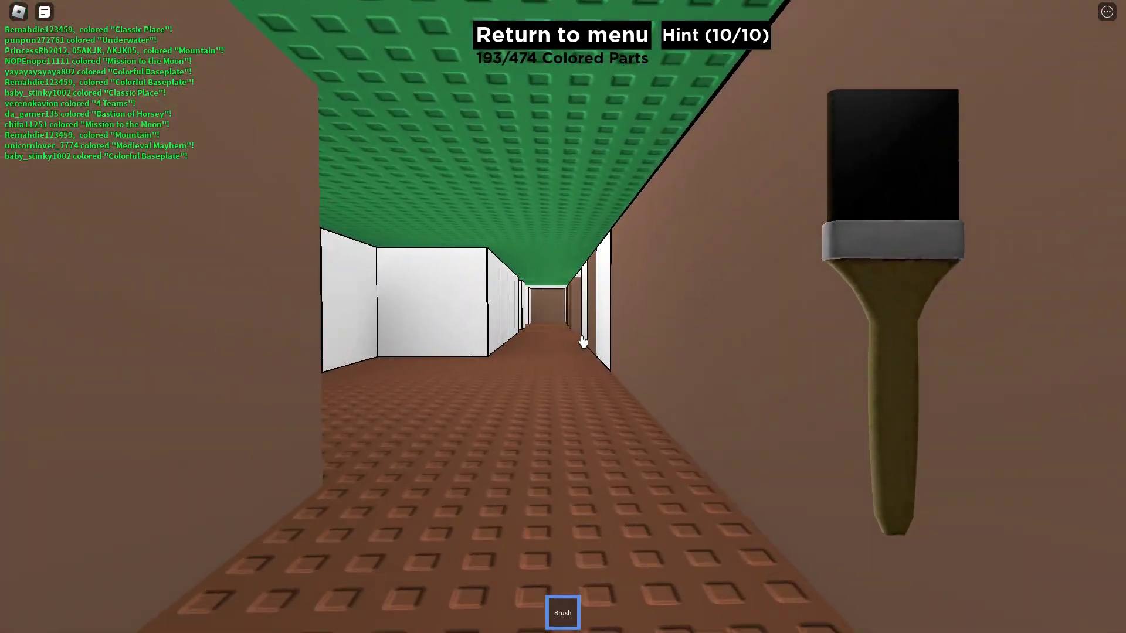
key(w)
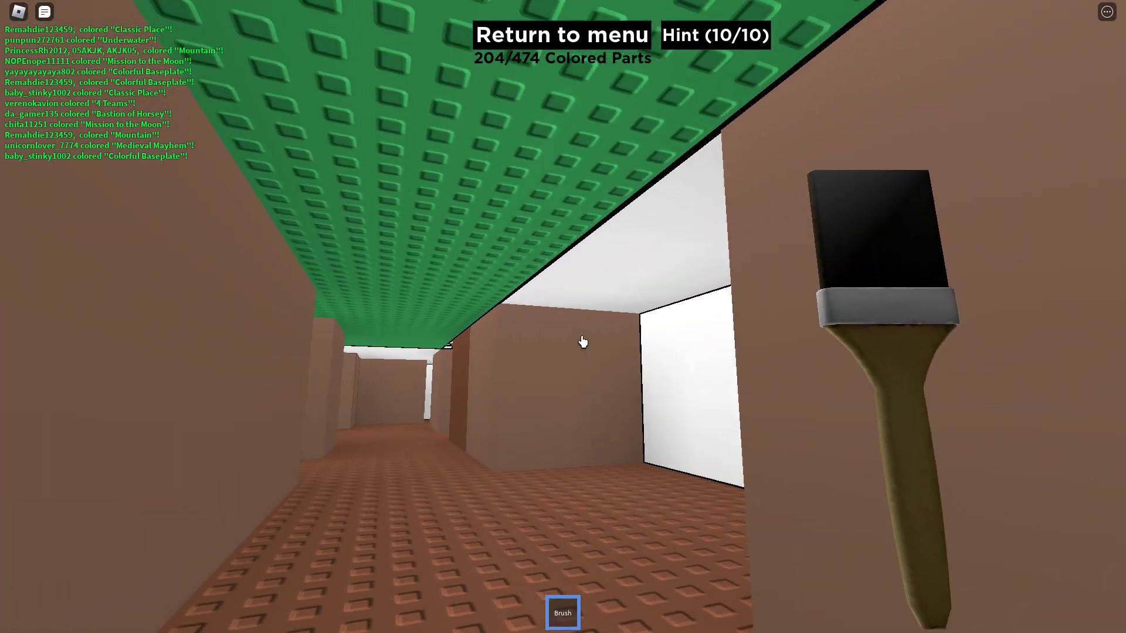
key(w)
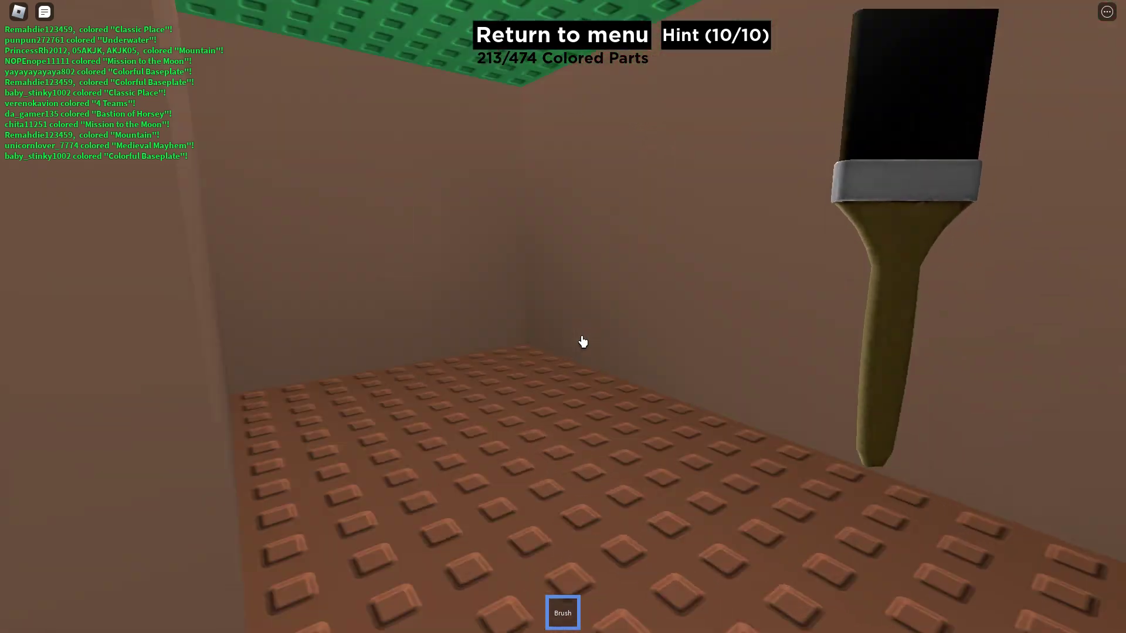
key(w)
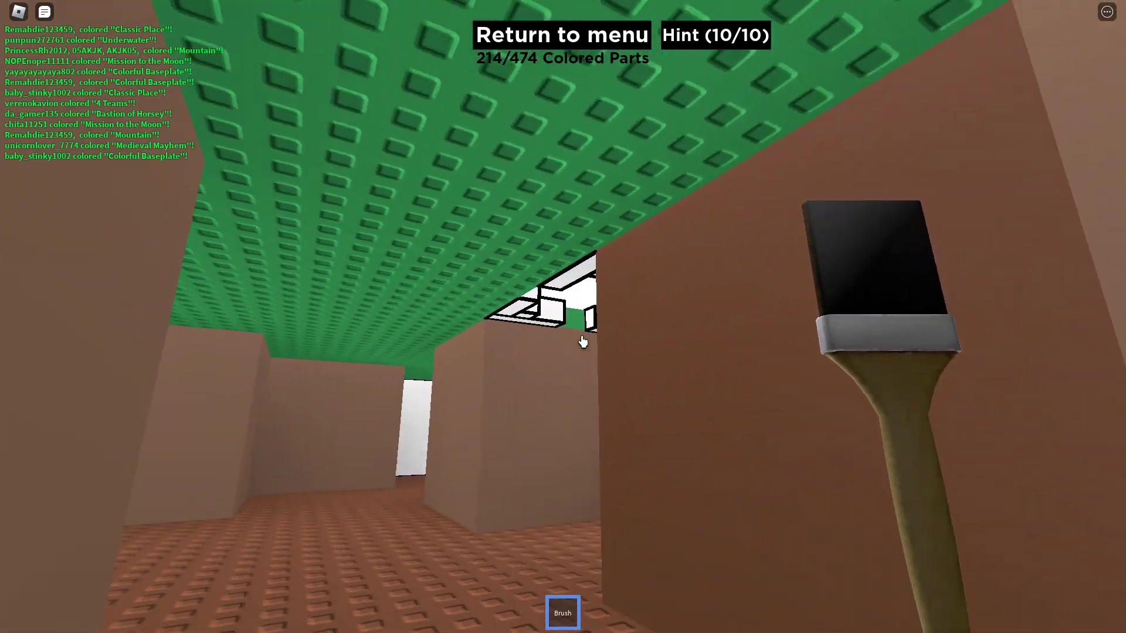
key(w)
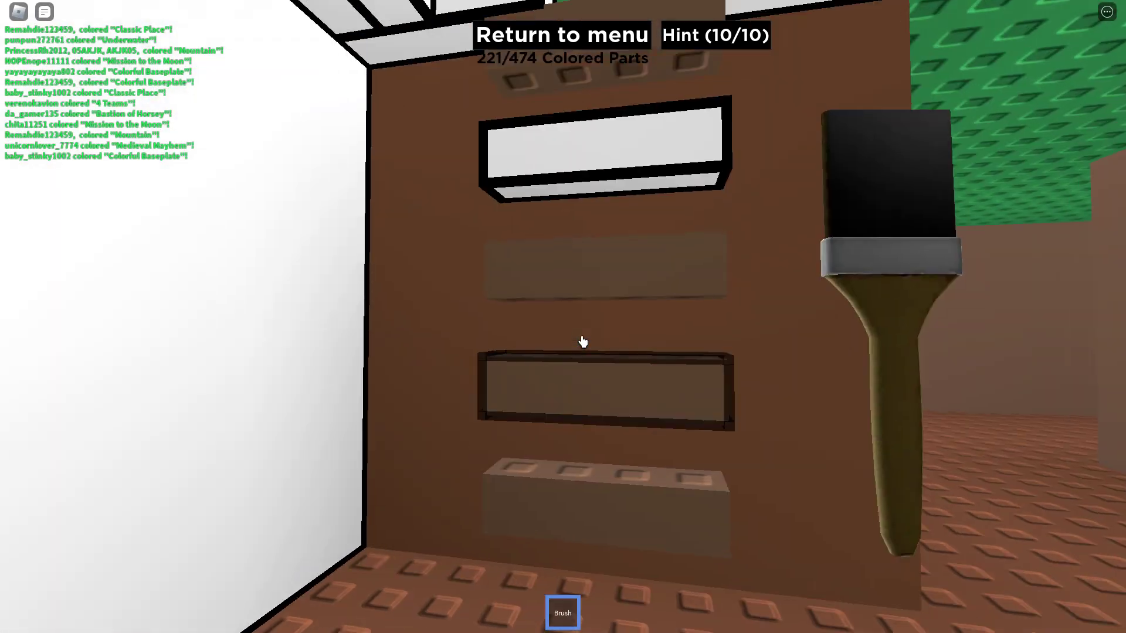
key(w)
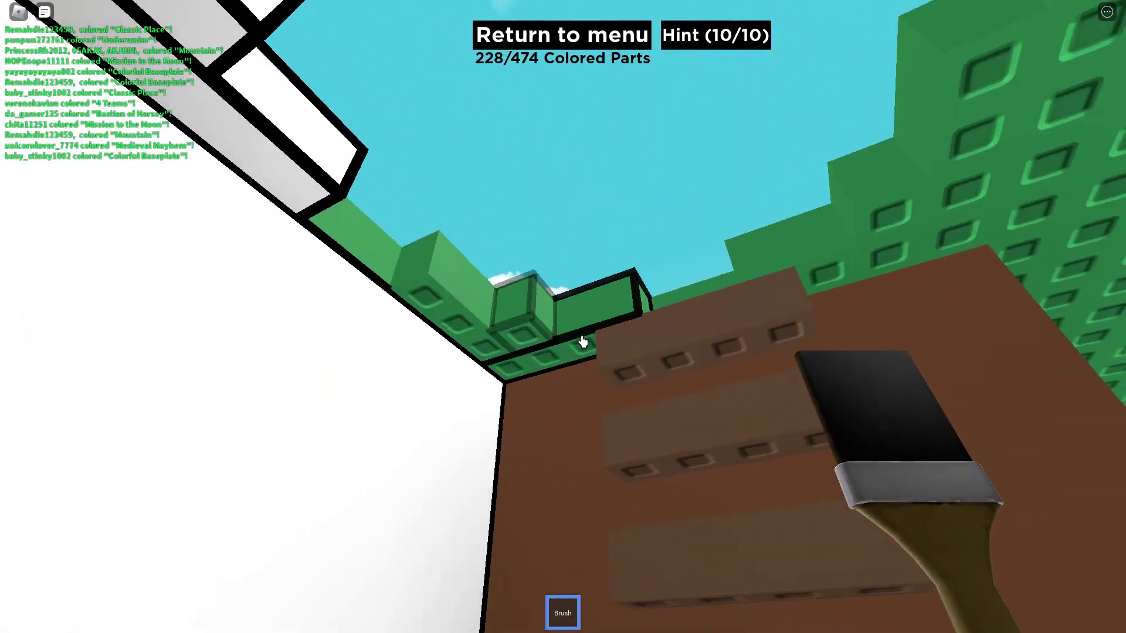
key(w)
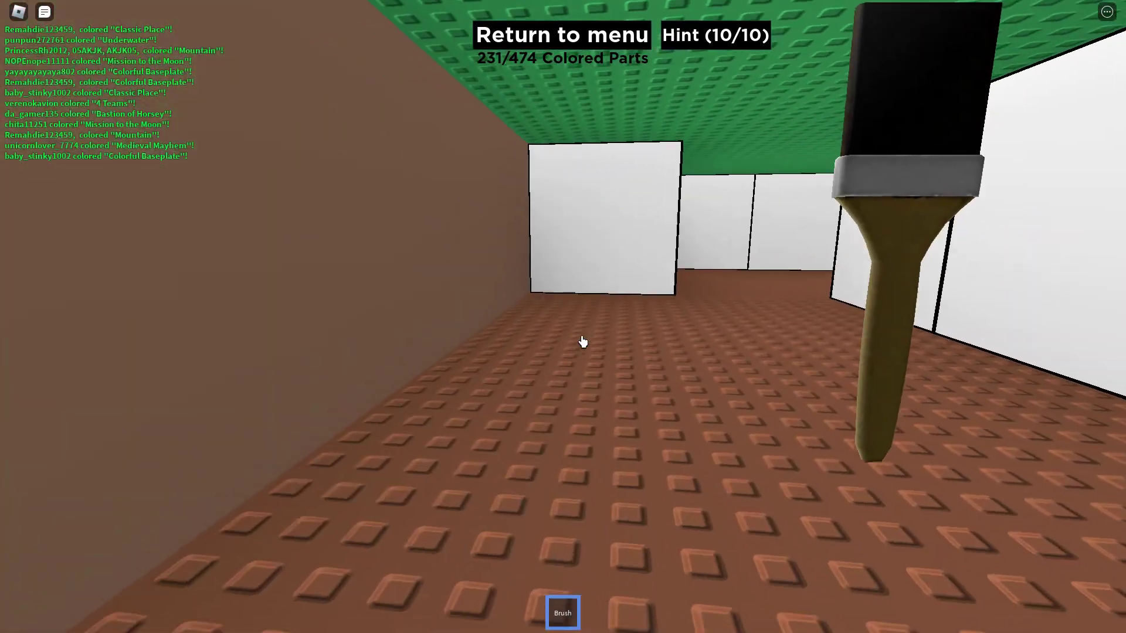
key(w)
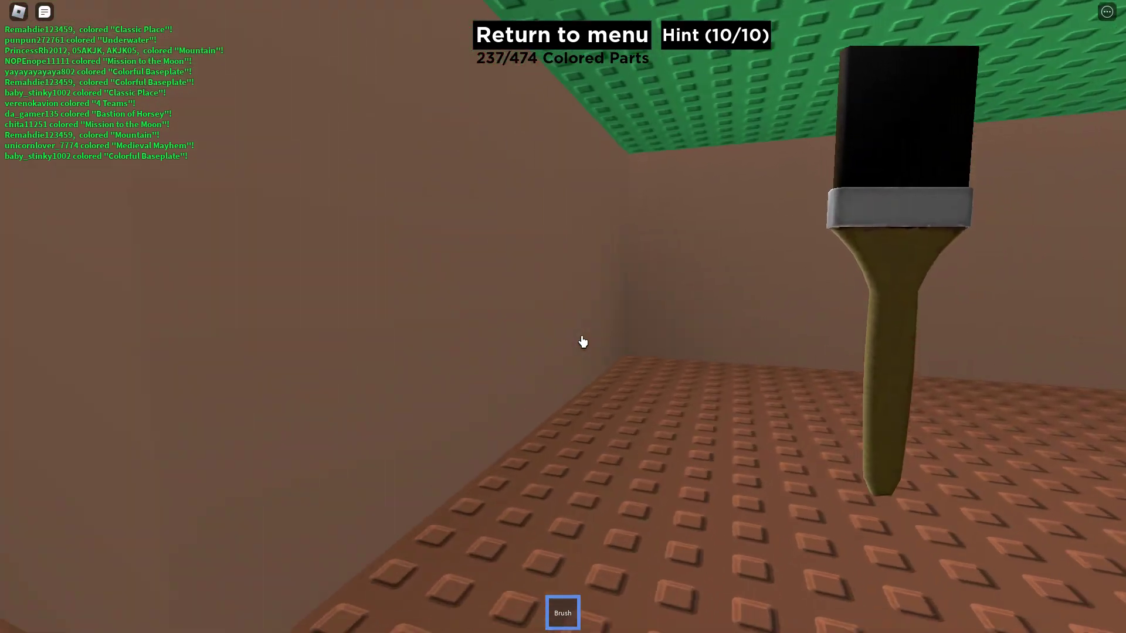
key(w)
key(w)
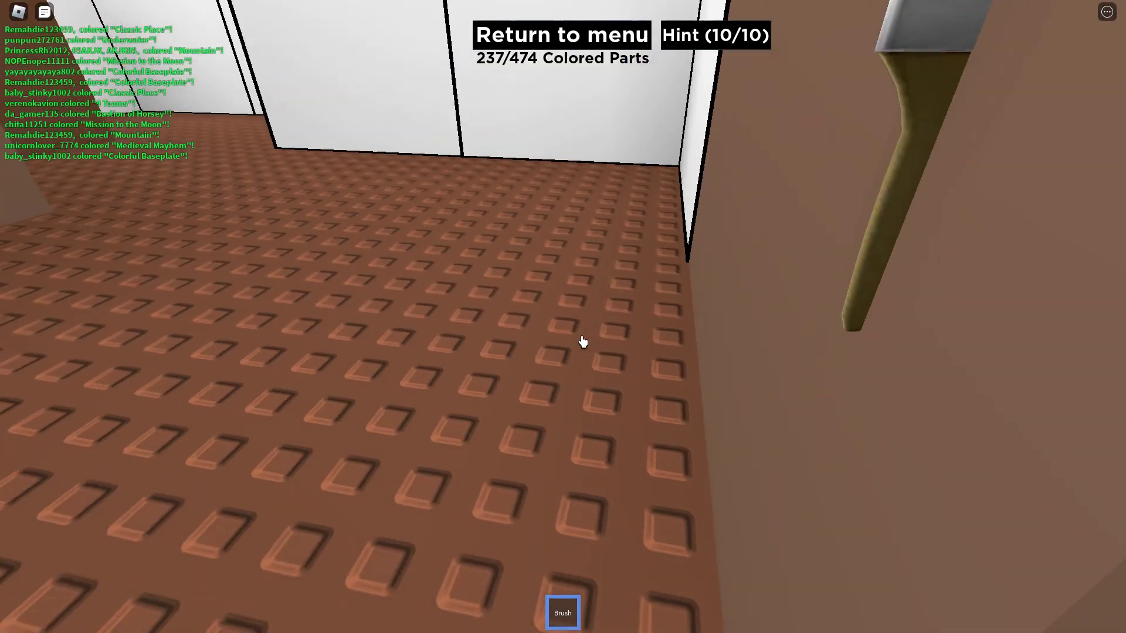
Step: Paint the doorway walls, the edge pieces near the sky and the wall-top trim brown
click(582, 341)
click(581, 342)
key(w)
click(581, 341)
click(582, 342)
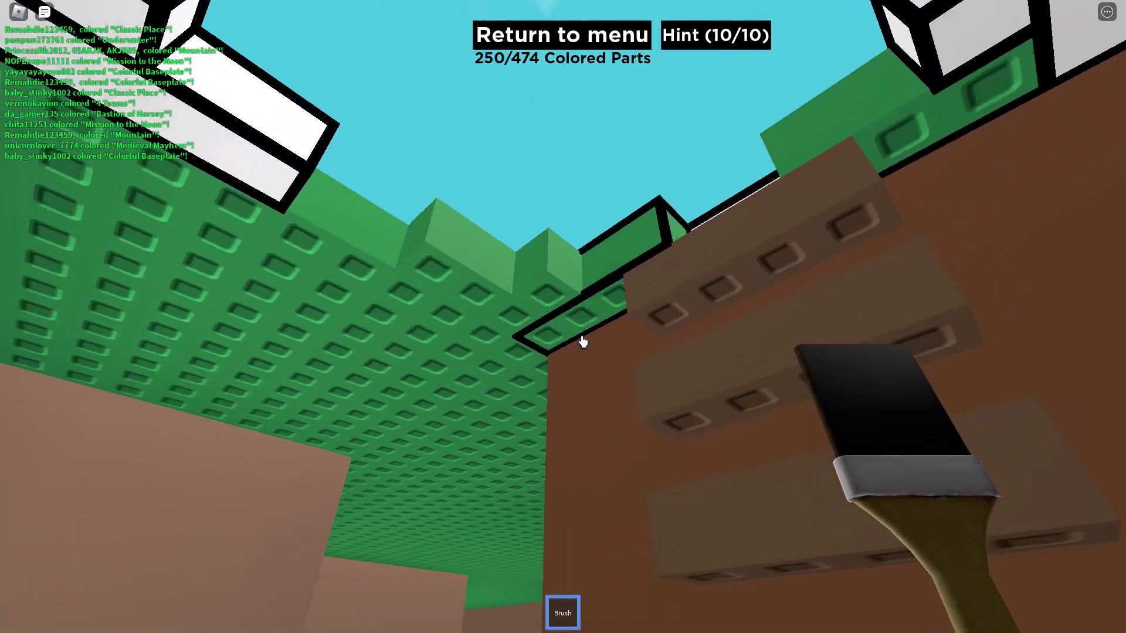
click(581, 341)
click(581, 342)
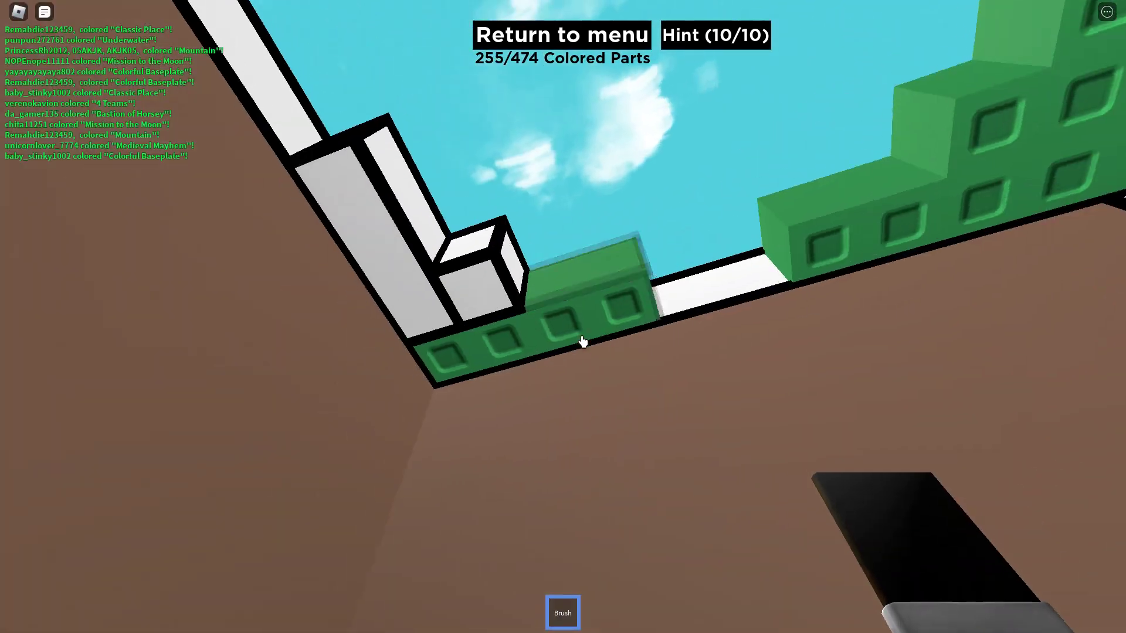
click(582, 342)
click(581, 342)
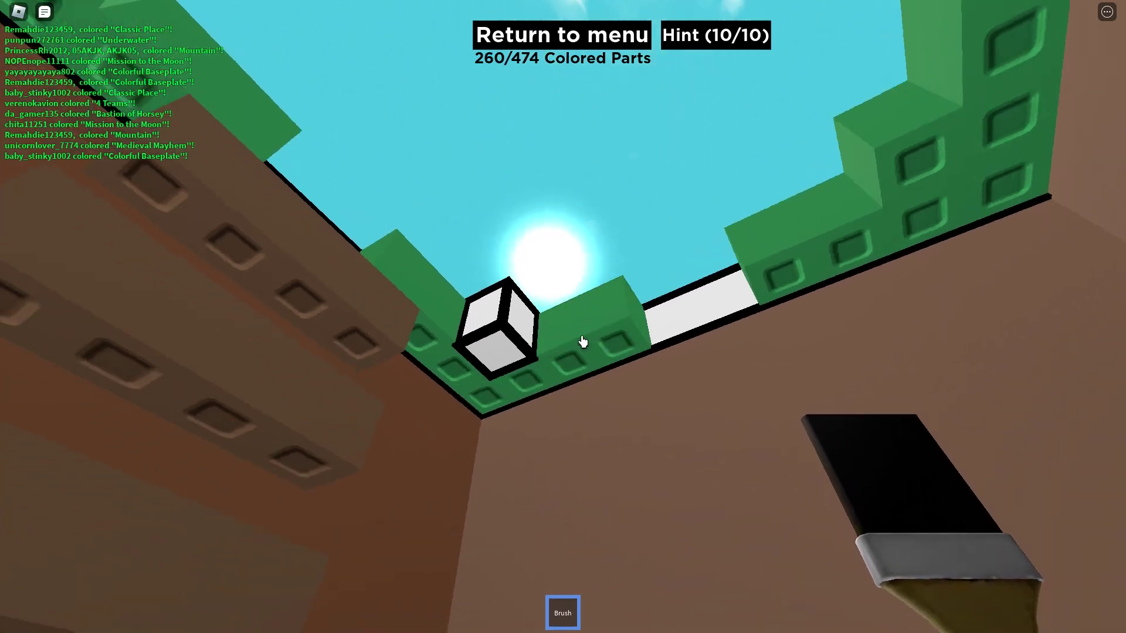
click(582, 341)
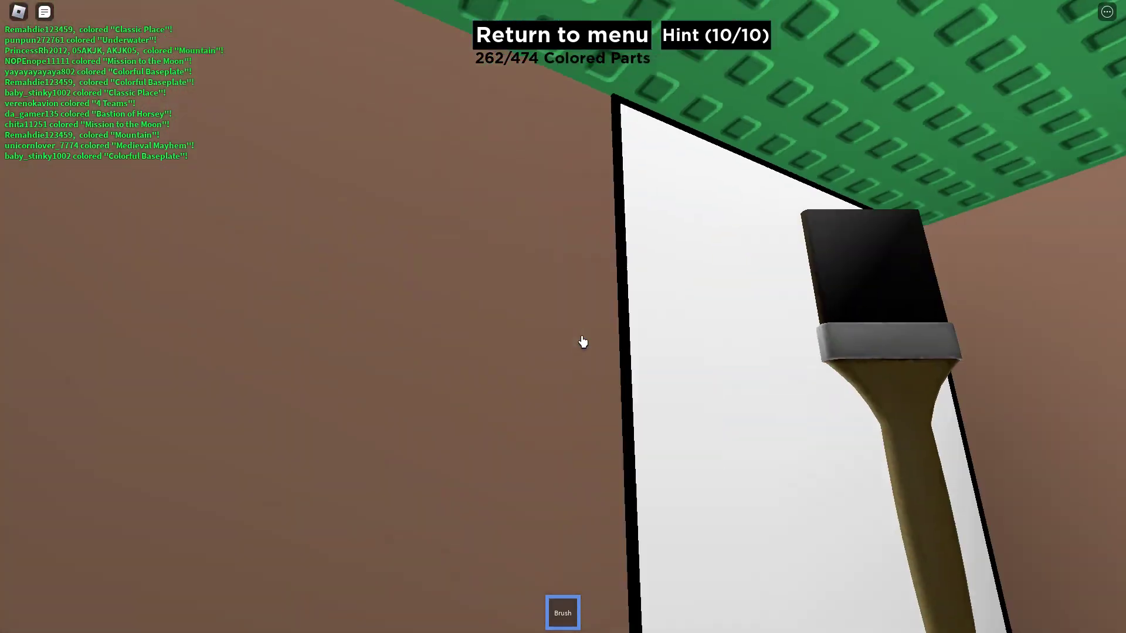
click(582, 342)
Step: Enter the white-walled corridor and colour its wall parts near the green top, reaching 301/474
key(a)
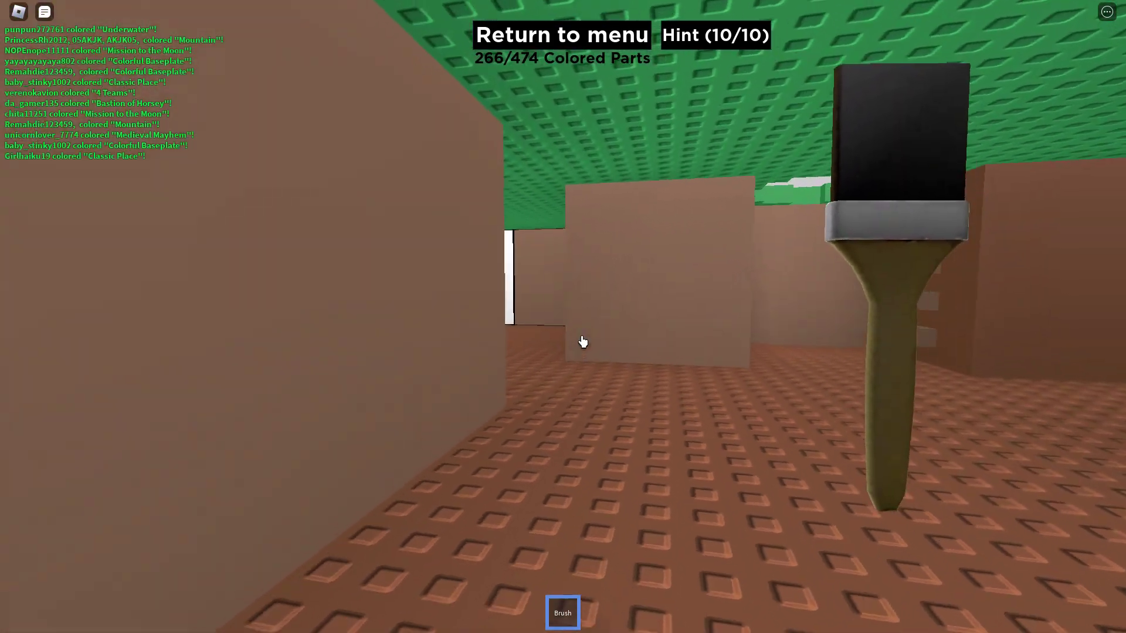
key(w)
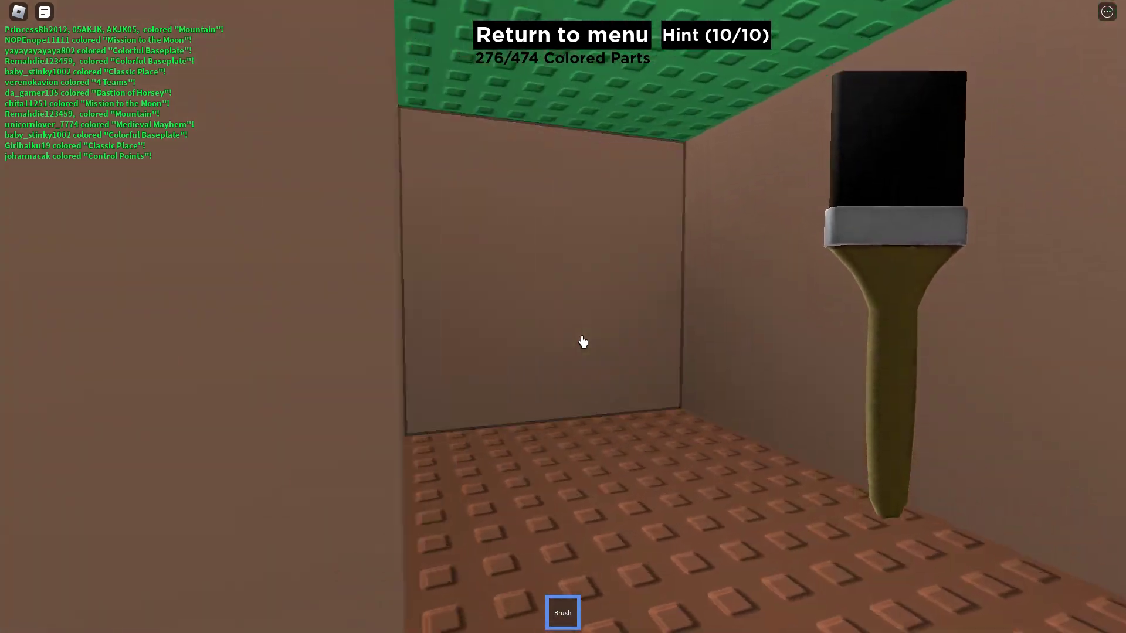
key(w)
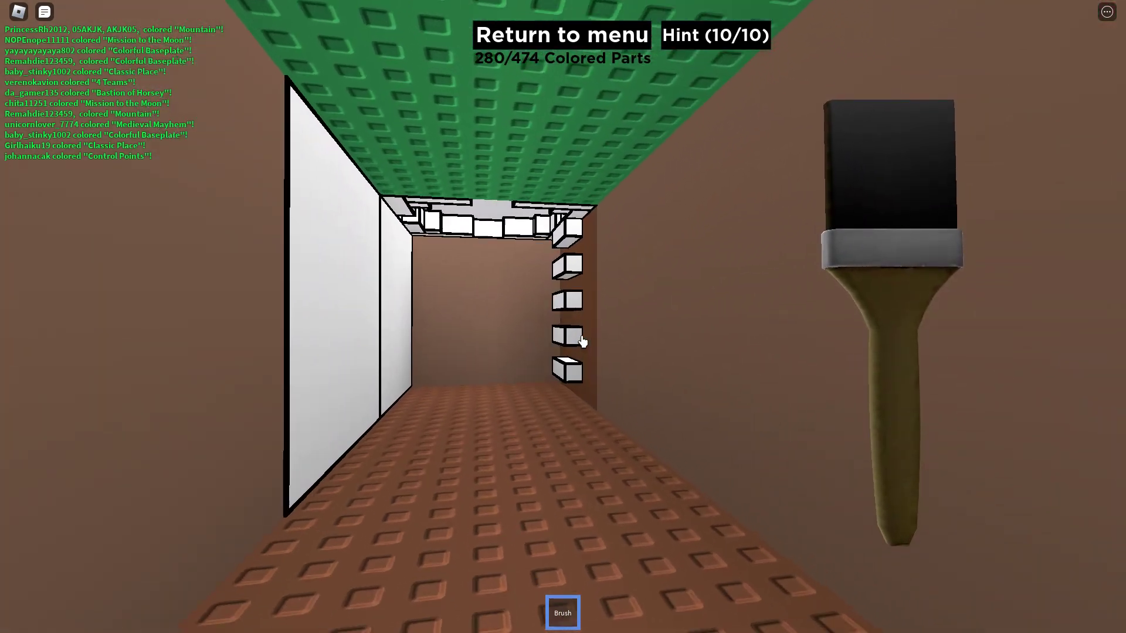
key(w)
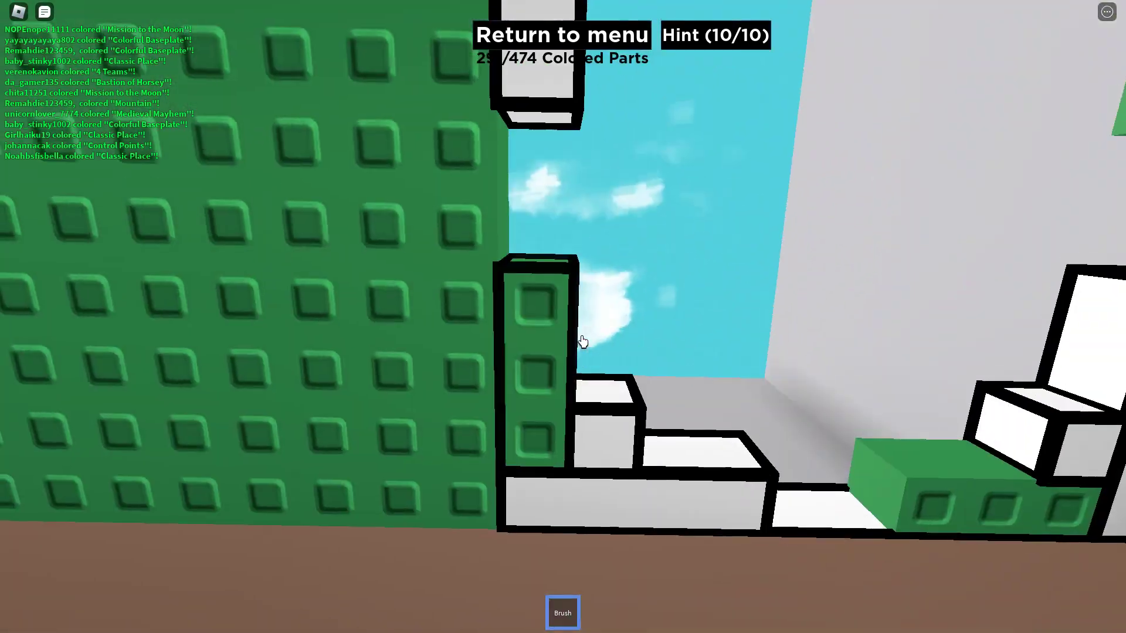
click(582, 341)
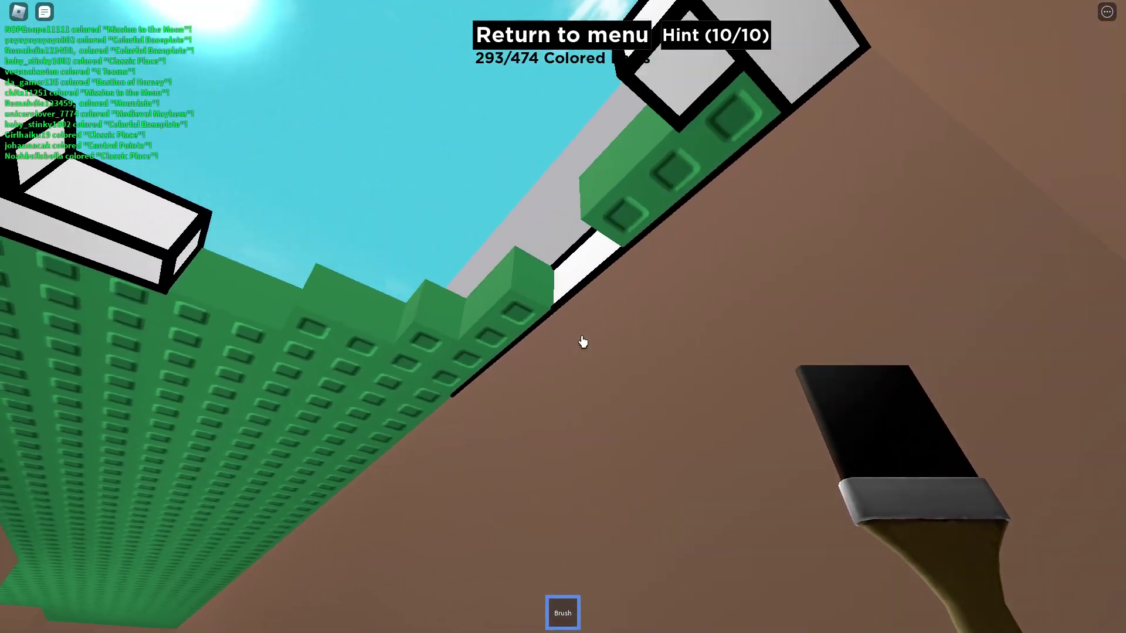
click(582, 341)
click(581, 342)
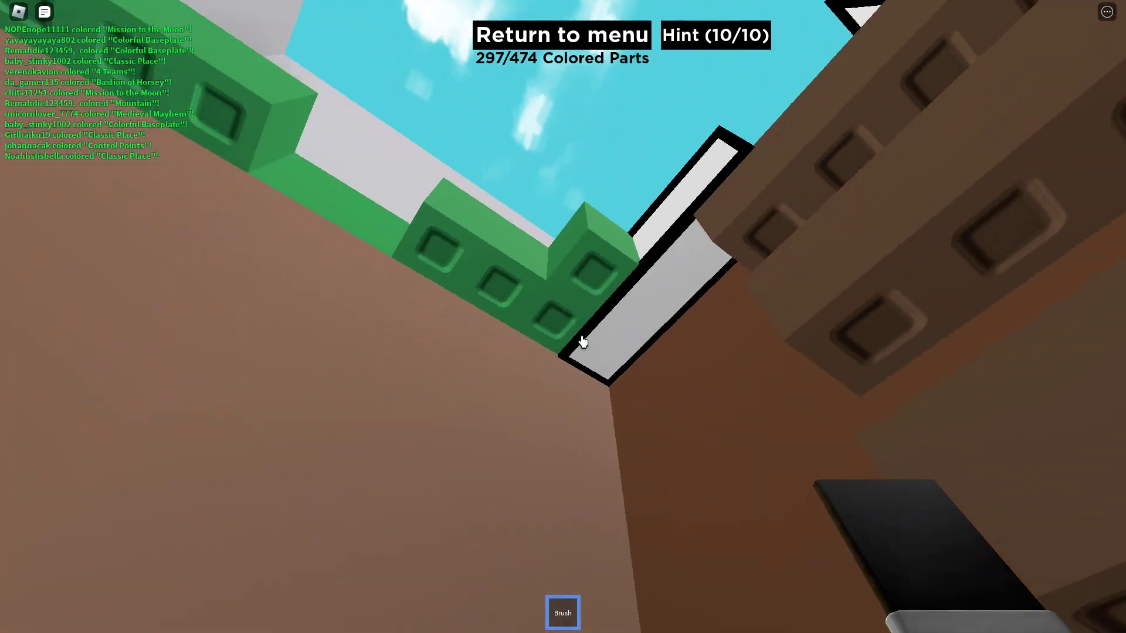
click(582, 341)
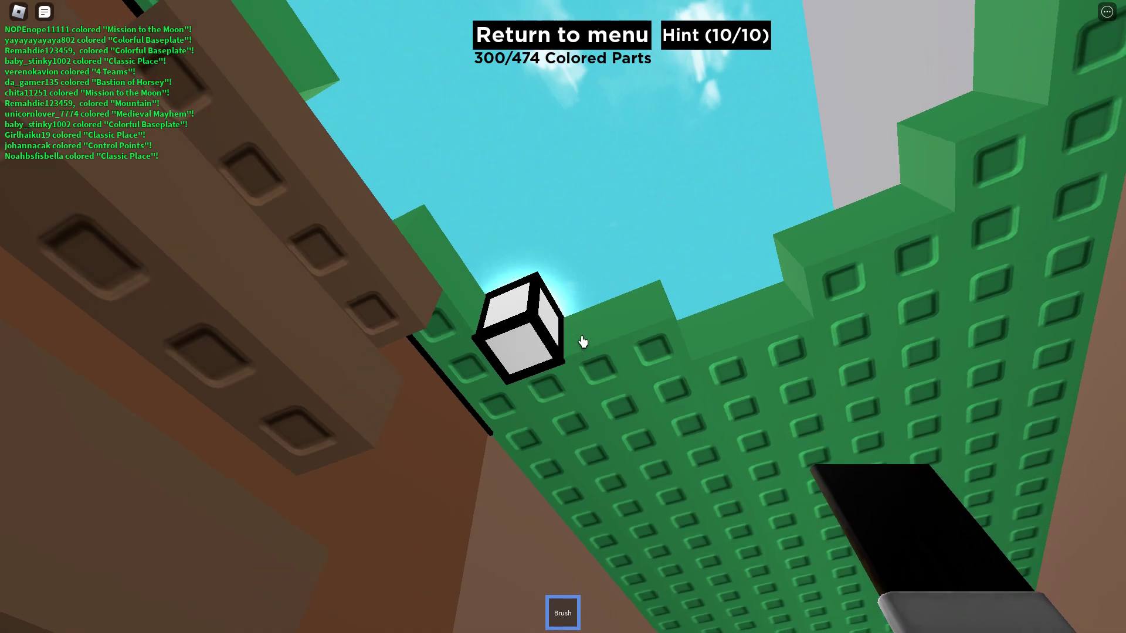
click(582, 342)
click(581, 342)
Step: Walk onto the baseplate, colouring a part and the tree while looking across the field
key(w)
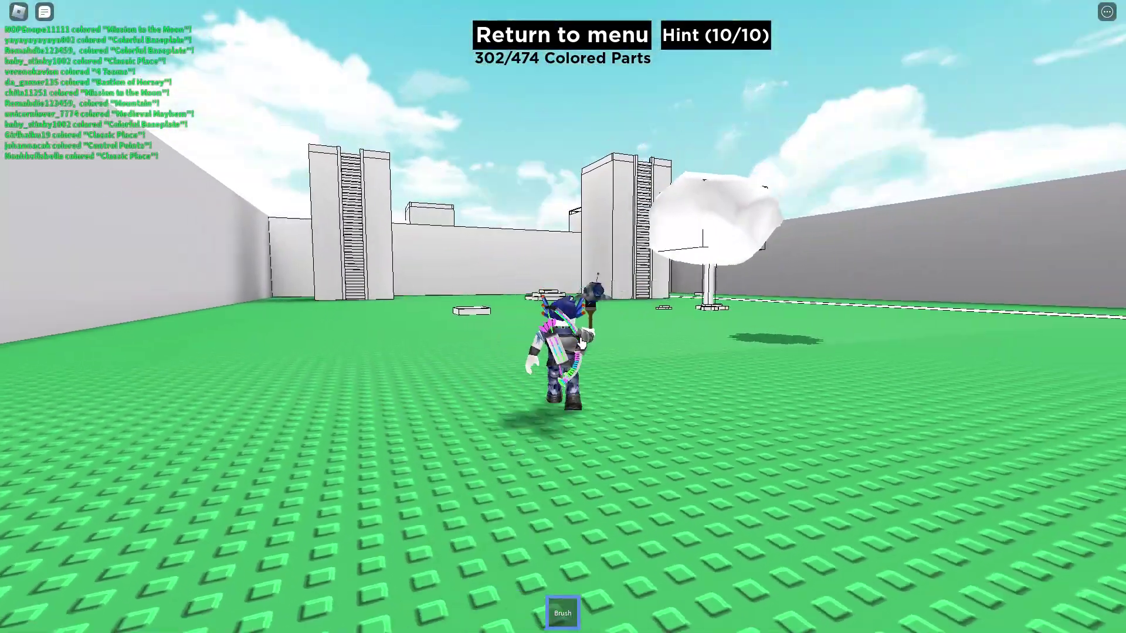
scroll(582, 341, down, 5)
click(740, 219)
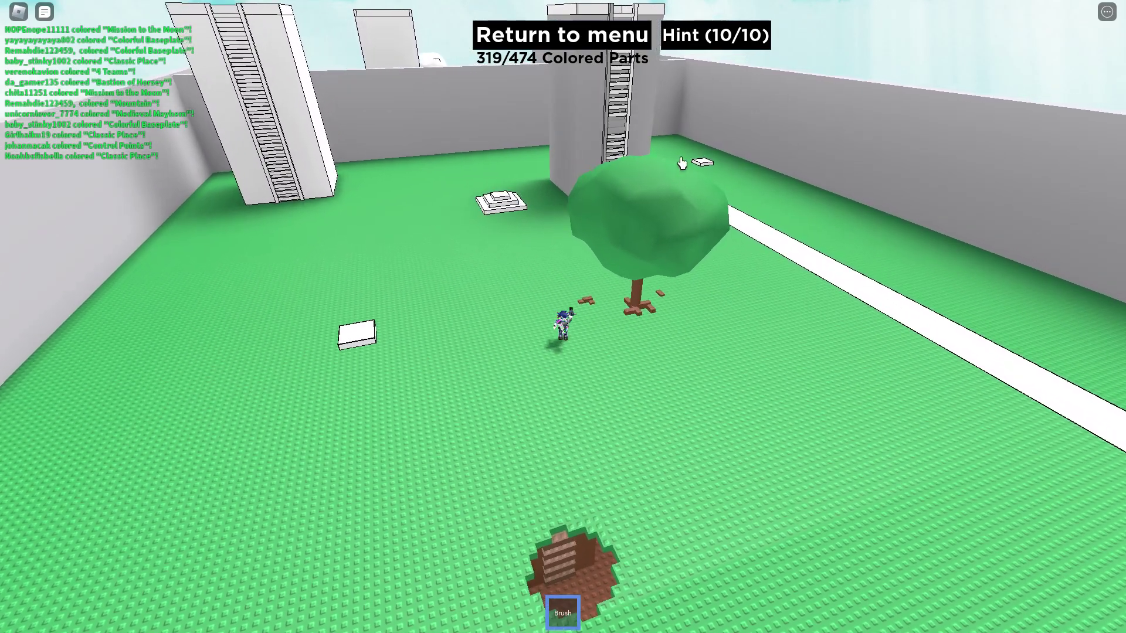
key(w)
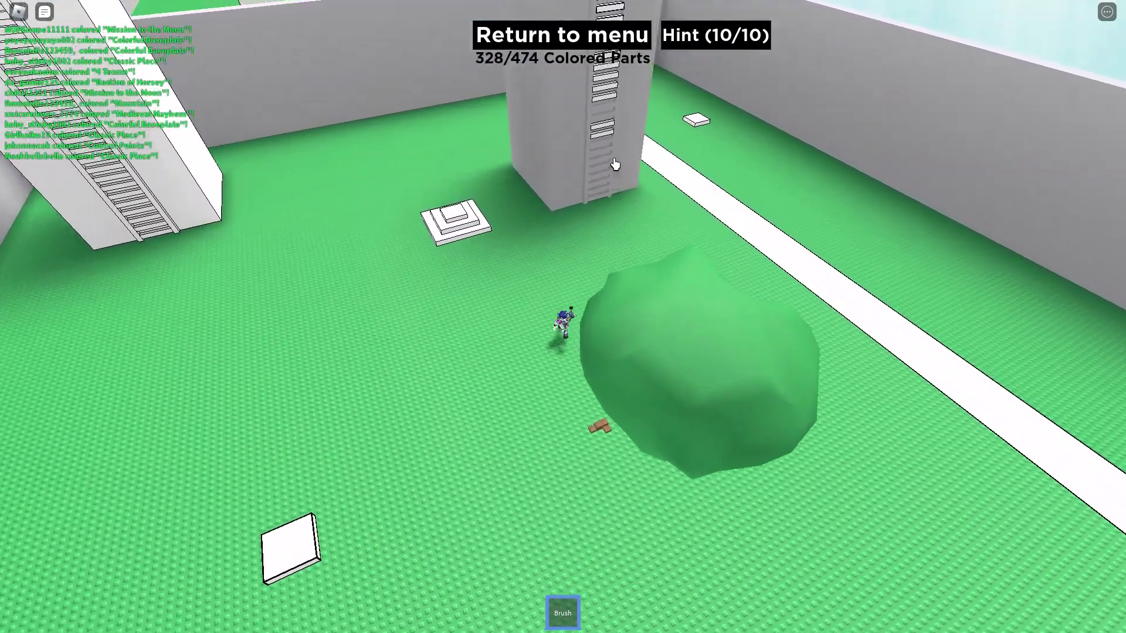
key(Page_Up)
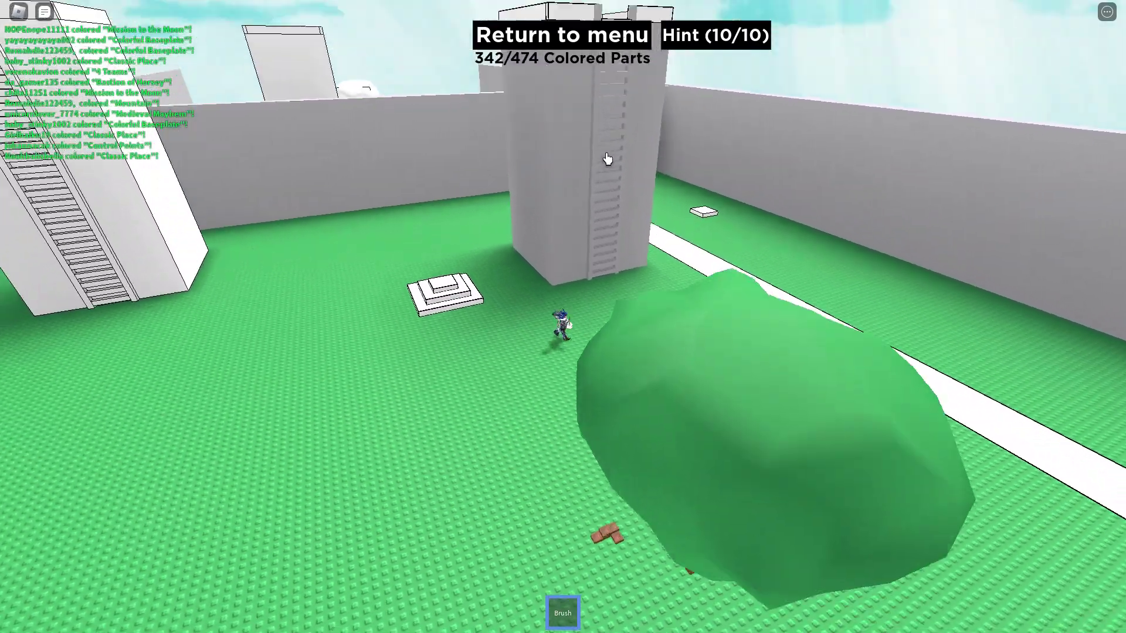
key(Page_Down)
key(Page_Down)
key(Page_Down)
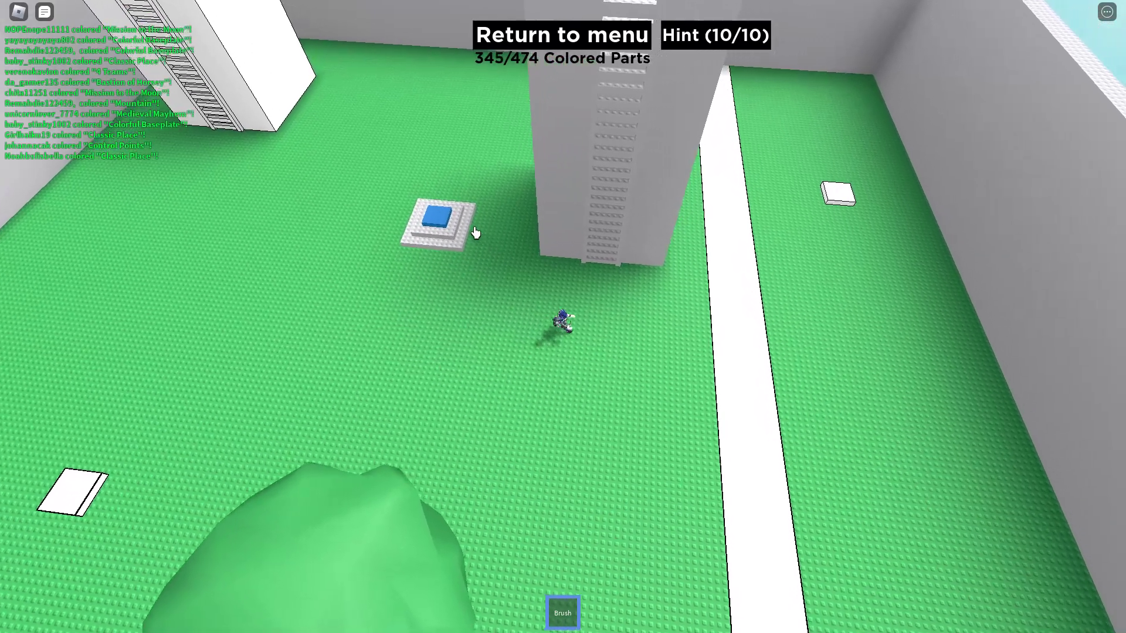
Step: Colour the pads by the tower, cross its roof and return to the ground, reaching 406/474
key(w)
click(822, 216)
scroll(478, 352, down, 5)
click(254, 489)
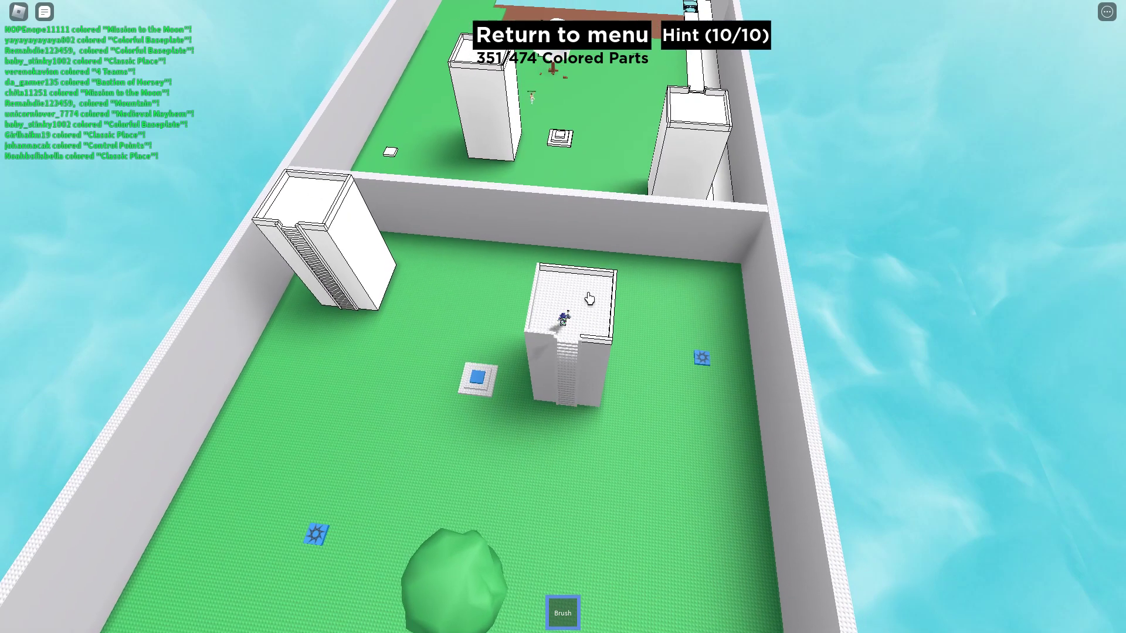
key(w)
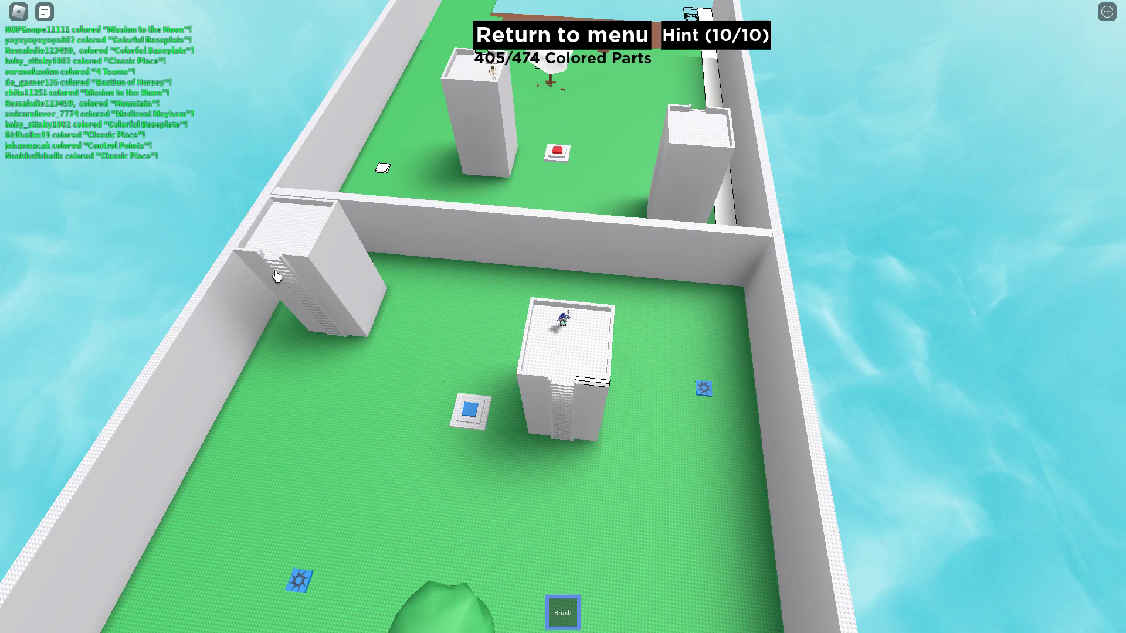
key(a)
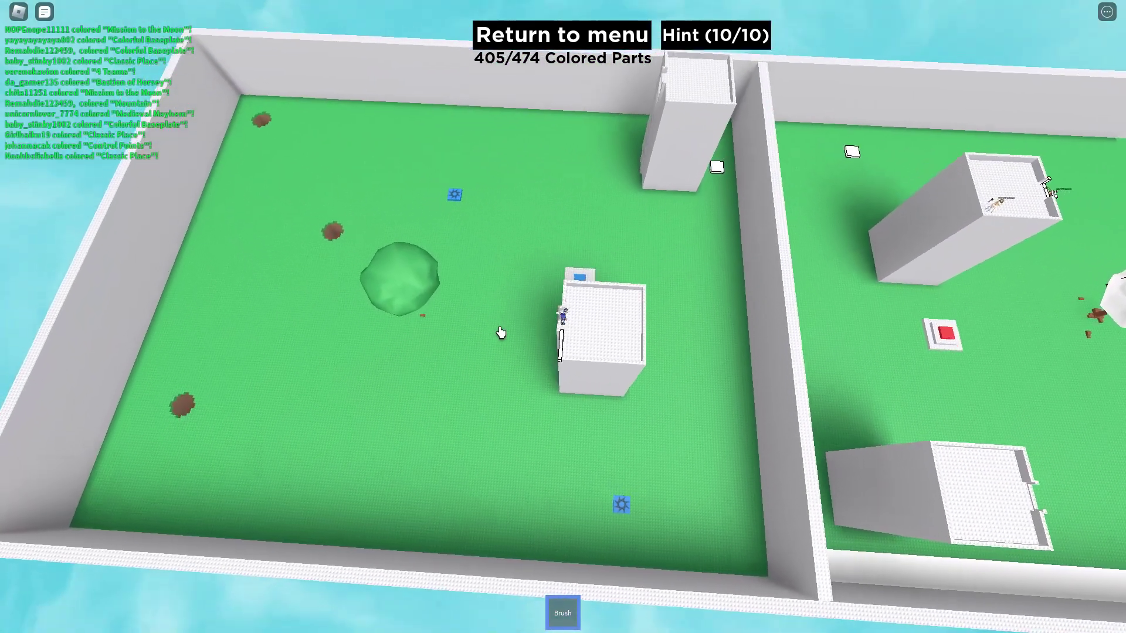
scroll(500, 333, up, 5)
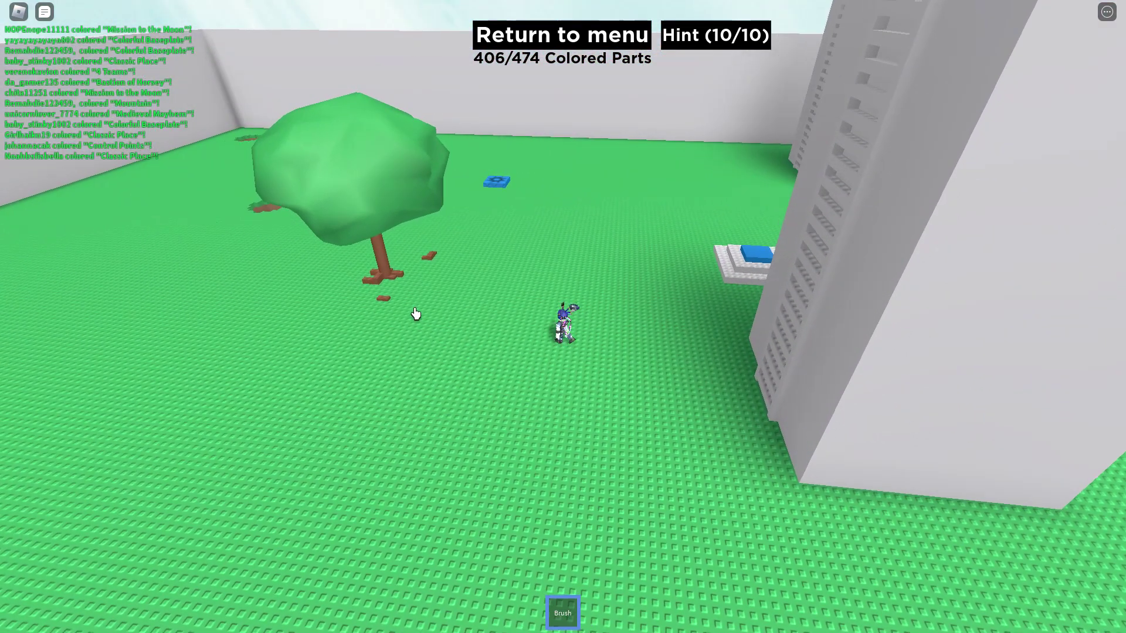
key(Left)
scroll(524, 312, up, 5)
scroll(225, 286, up, 3)
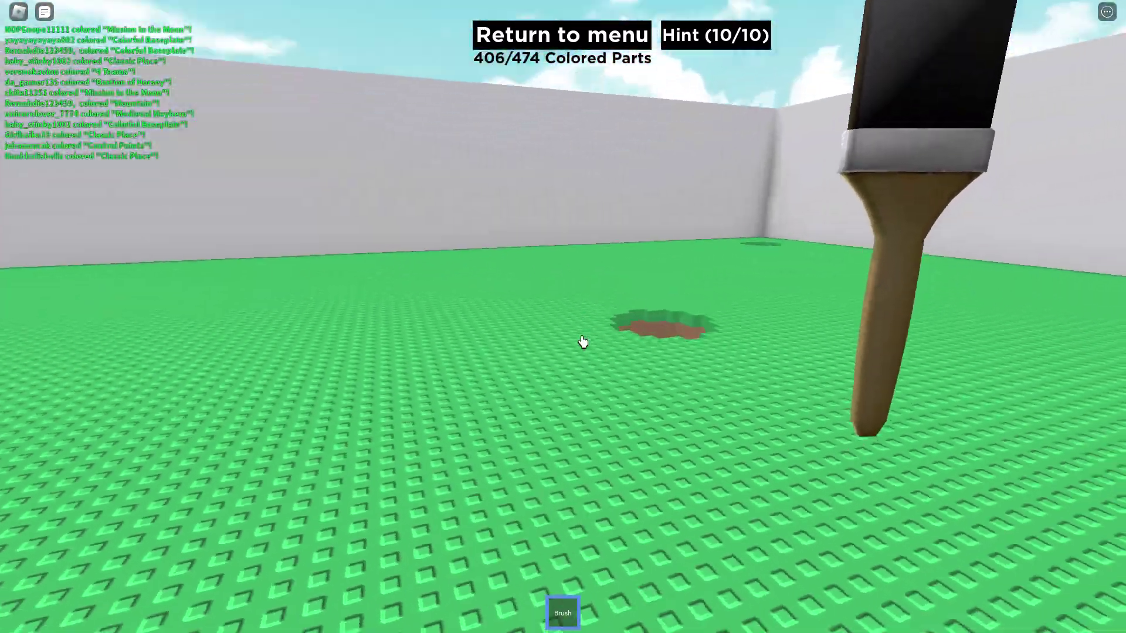
Step: Drop into the brown pit and walk into the long corridor
key(w)
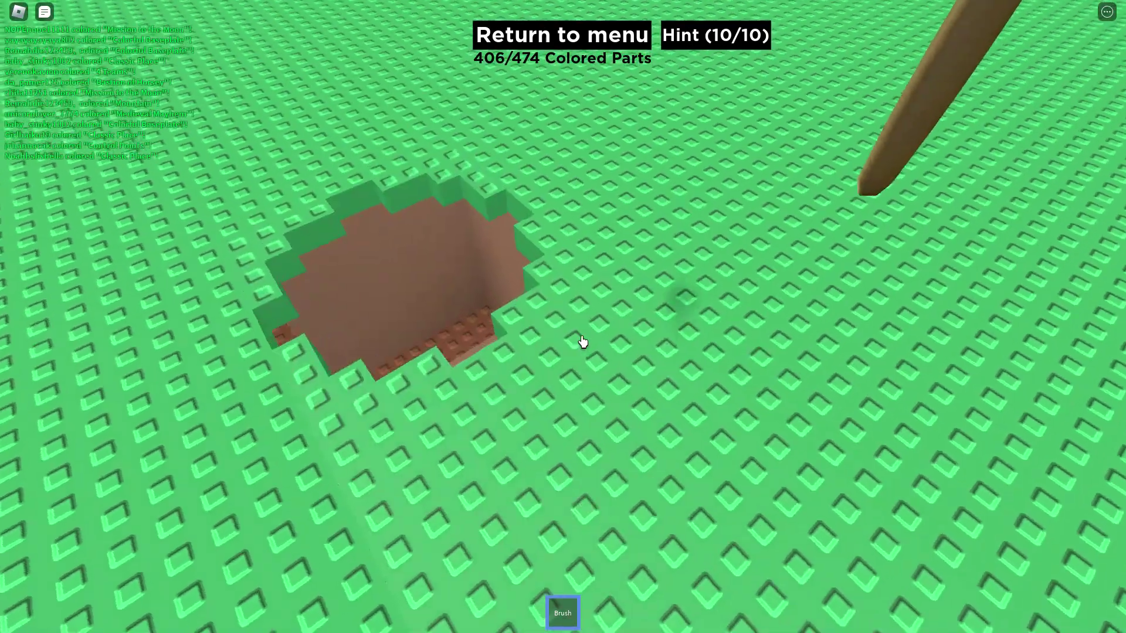
key(w)
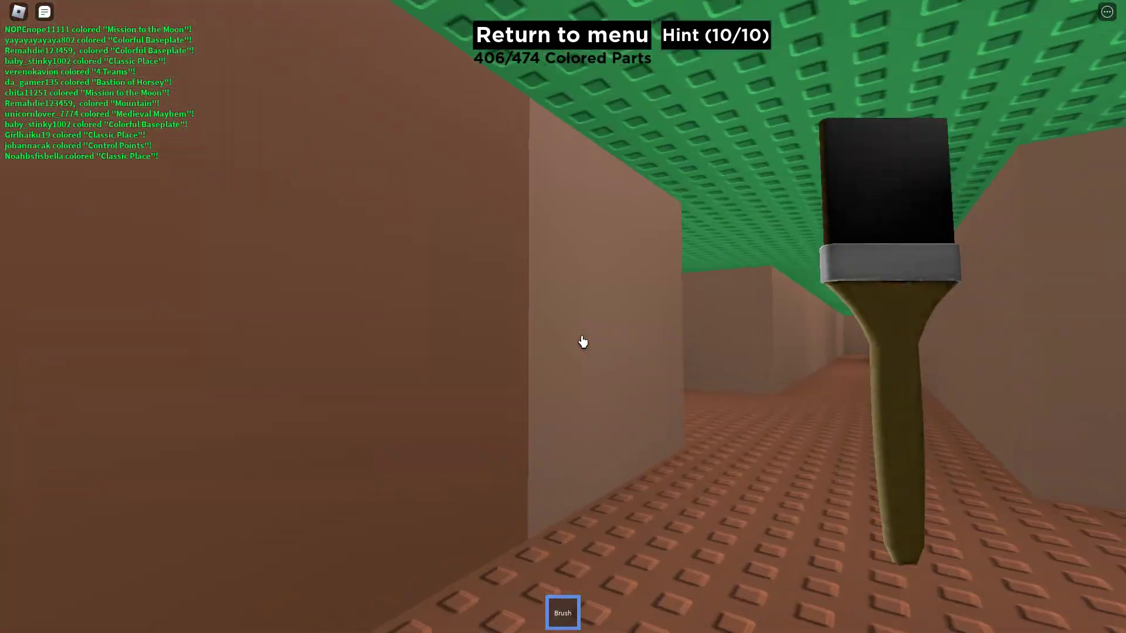
key(w)
key(w)
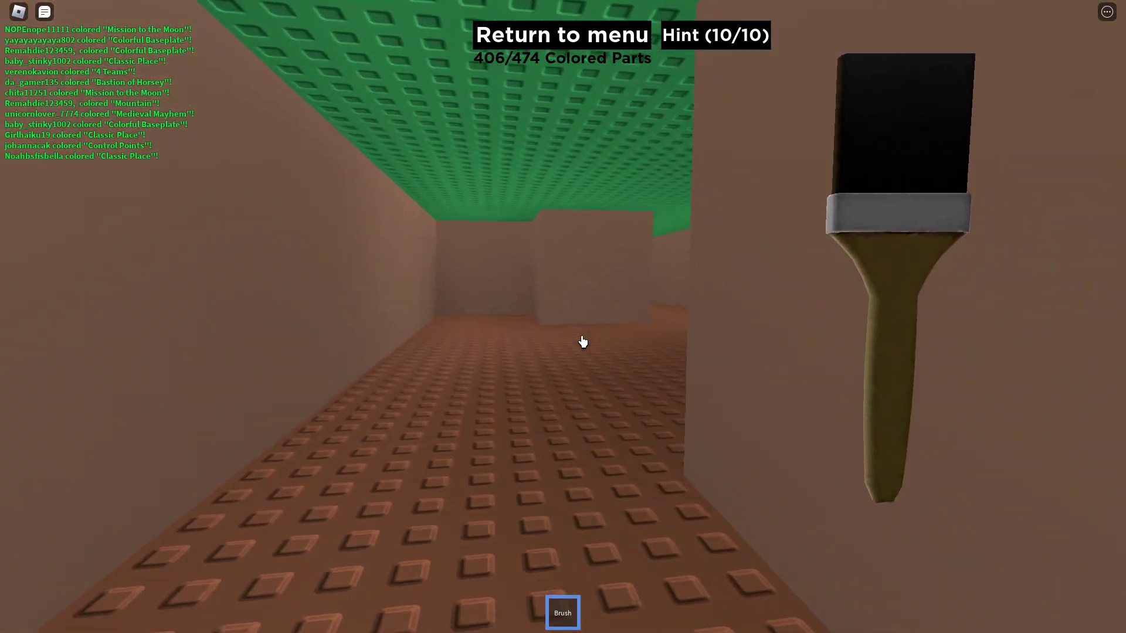
key(w)
key(w)
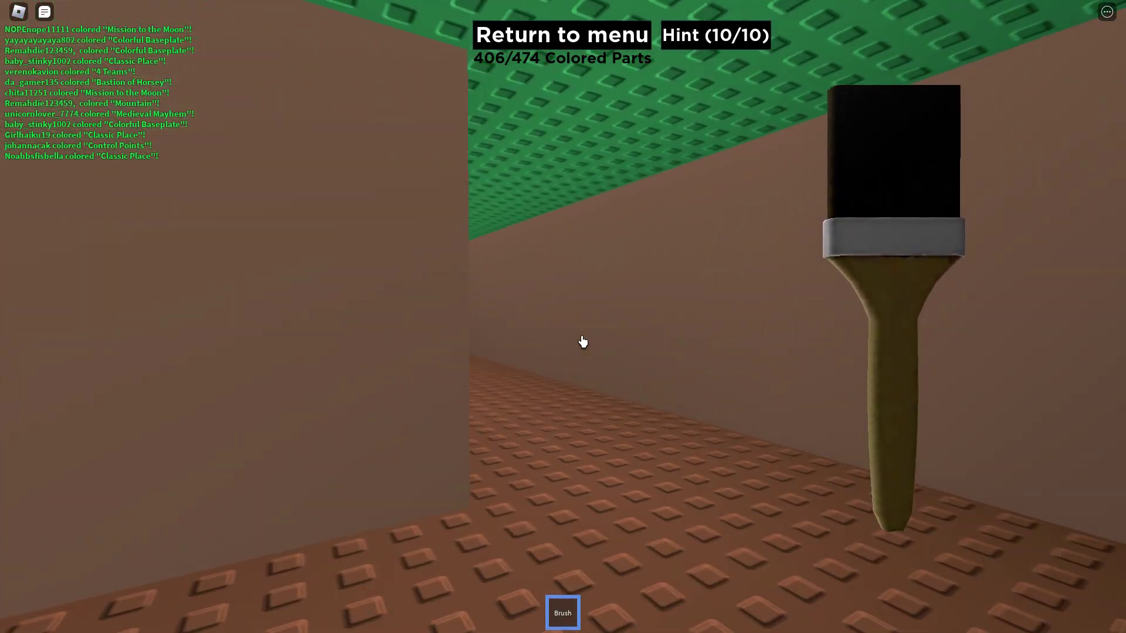
key(Left)
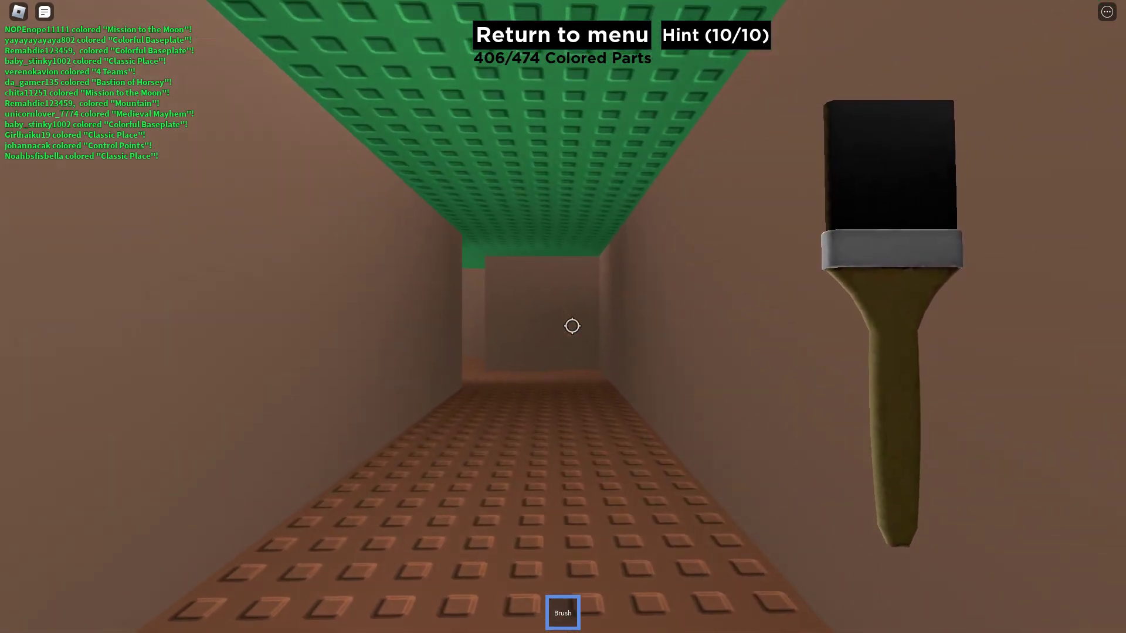
Step: Walk through the maze to the white panel and colour it, reaching 407/474
key(1)
key(w)
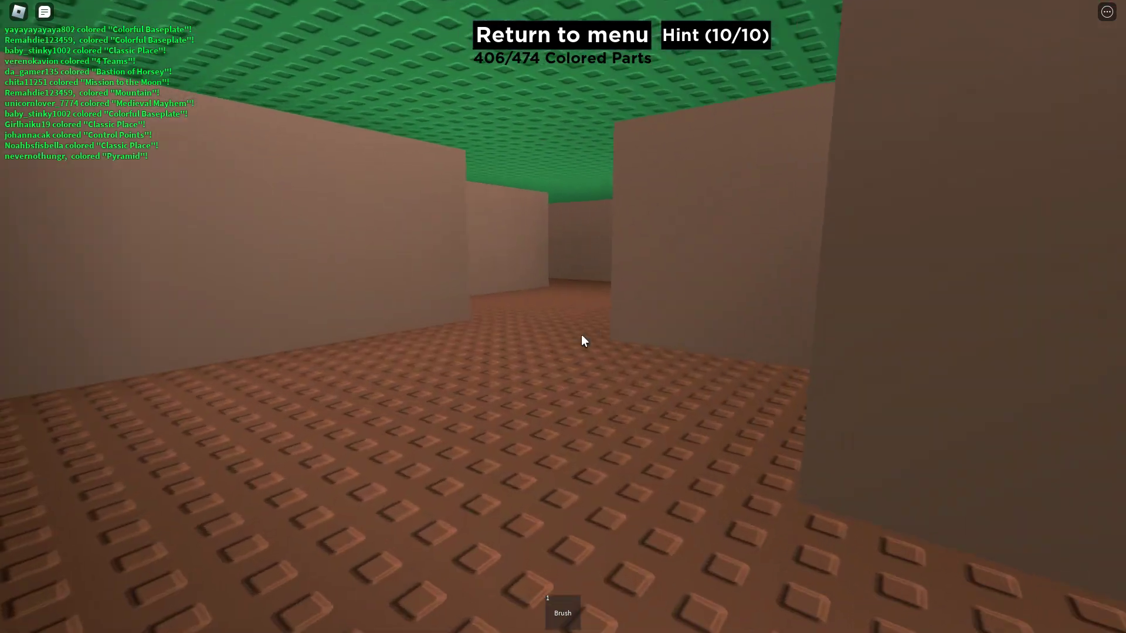
key(w)
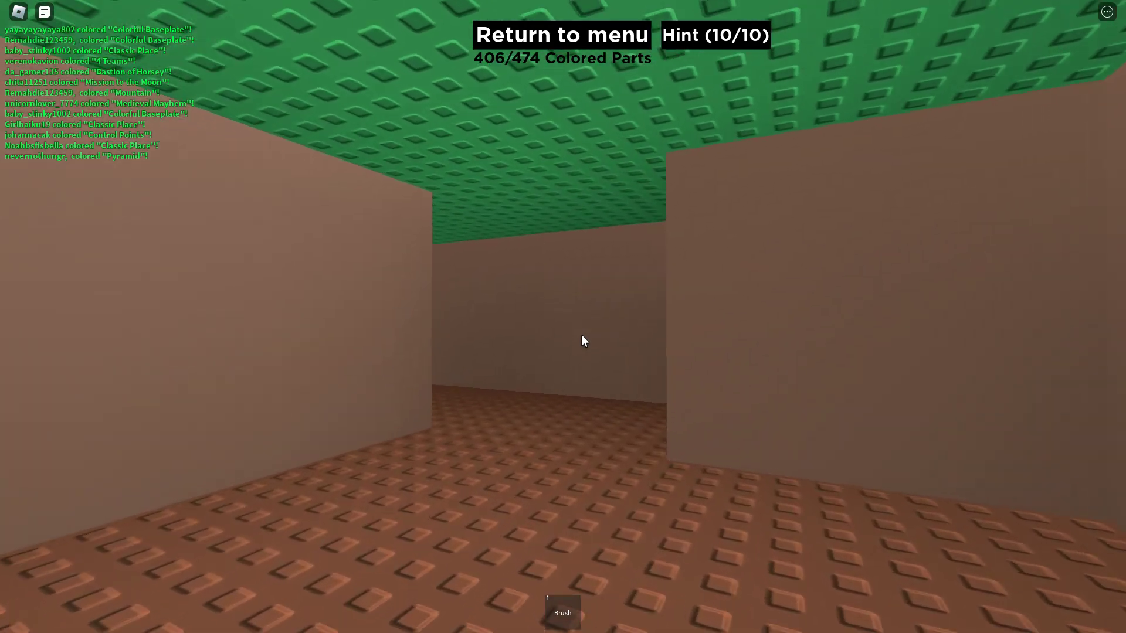
key(Left)
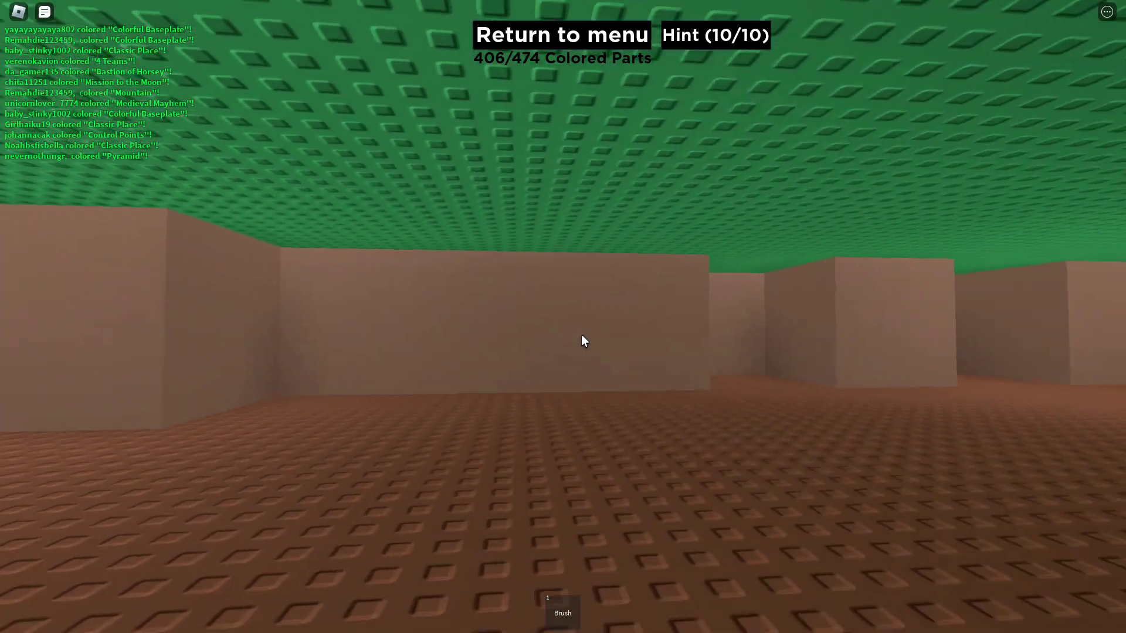
key(w)
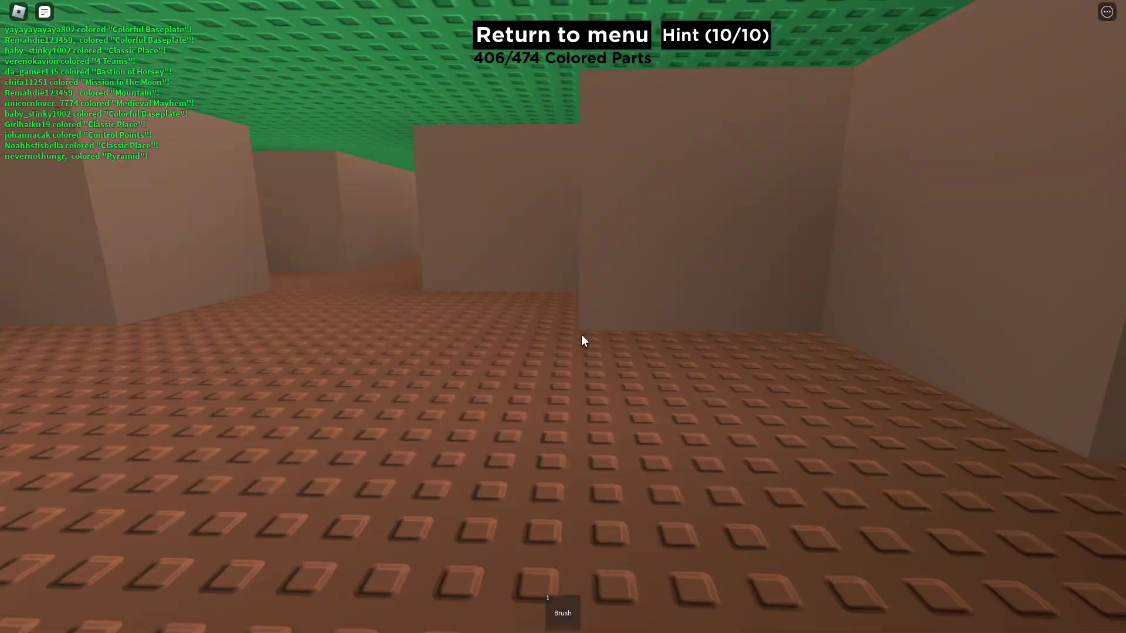
key(w)
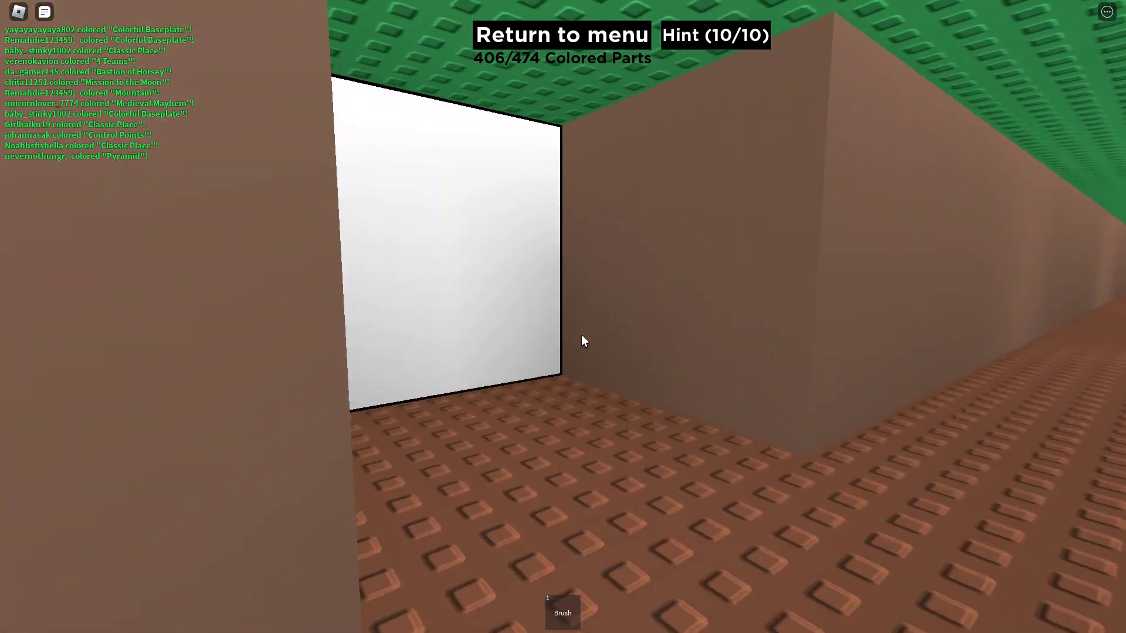
key(Right)
Step: Continue through the maze down the corridor toward the corner
key(1)
click(582, 335)
key(Left)
key(1)
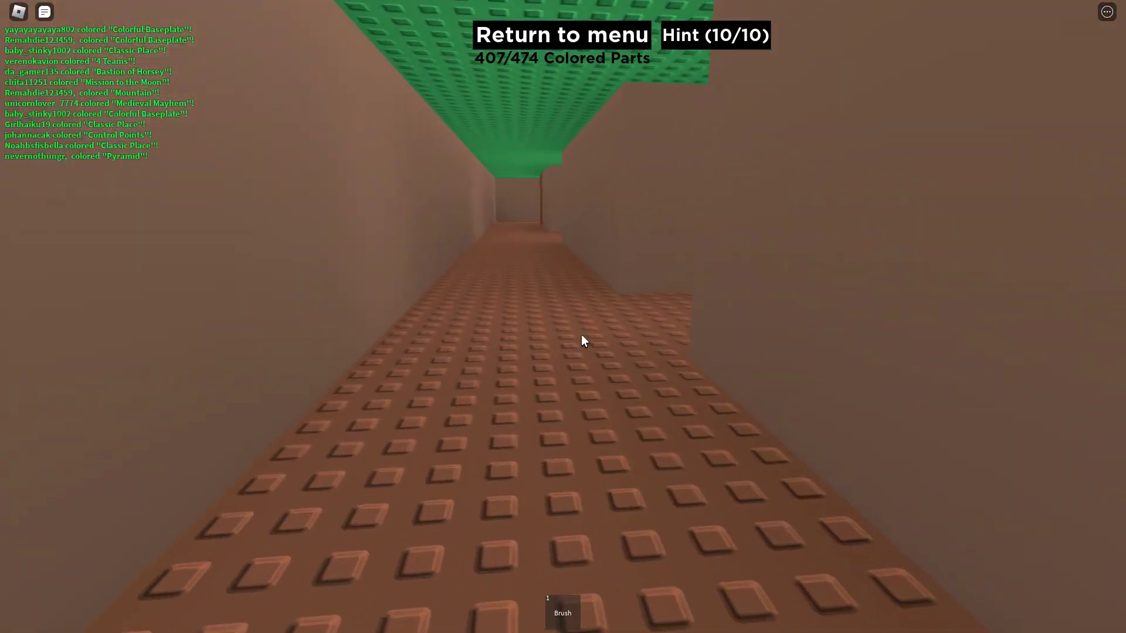
key(Right)
key(Left)
key(w)
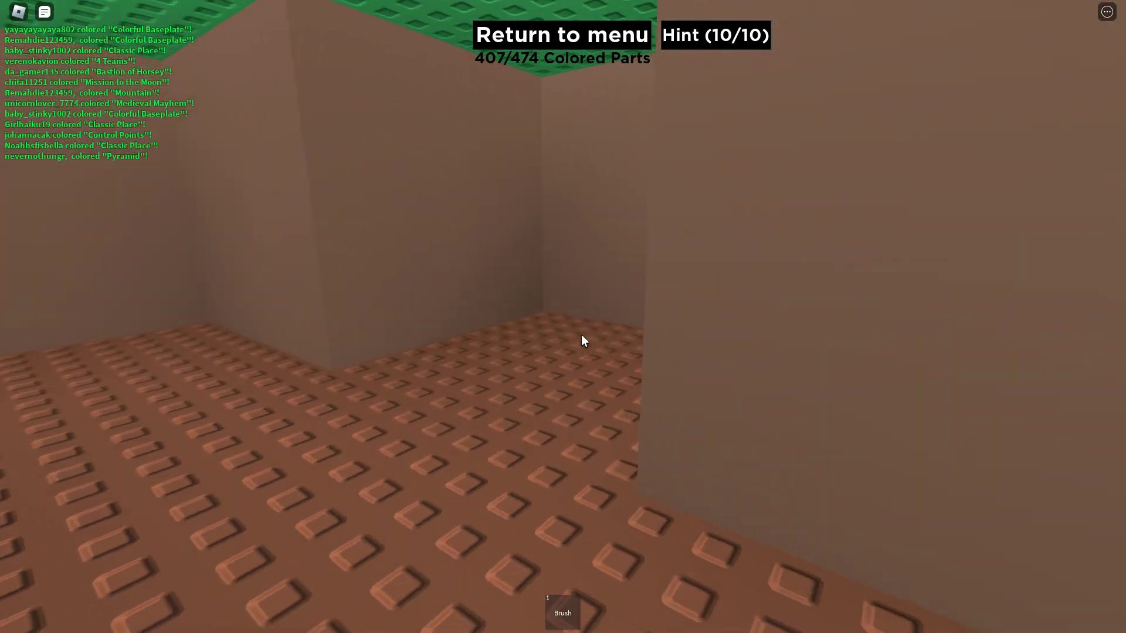
Step: Turn through more corridors past the other player to the wall with ledges
key(Left)
key(w)
key(Right)
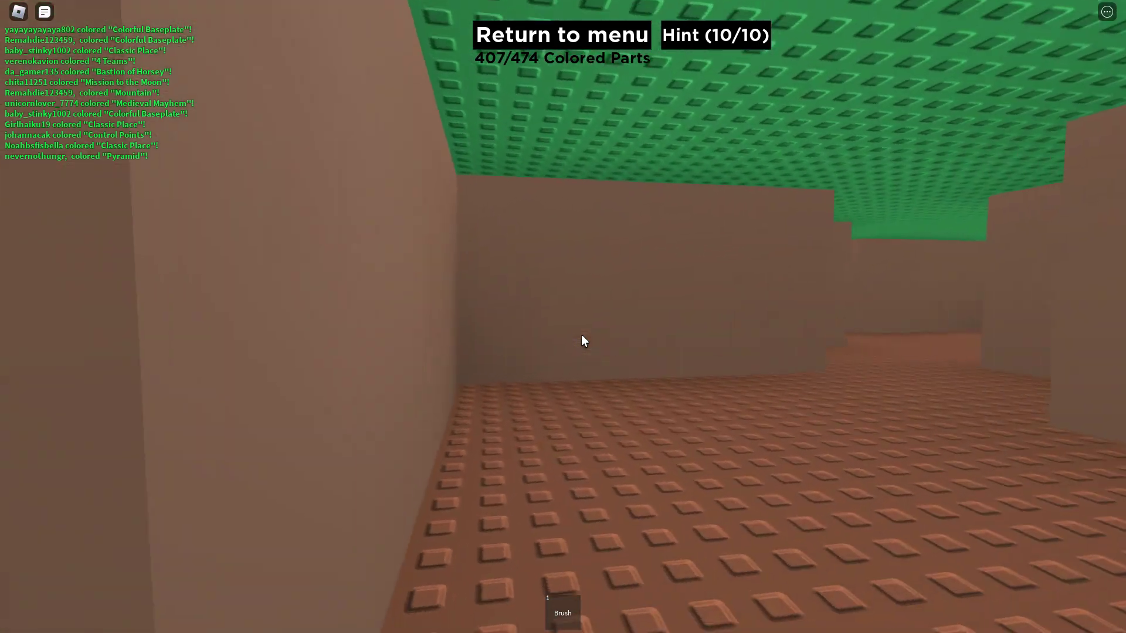
key(Right)
key(w)
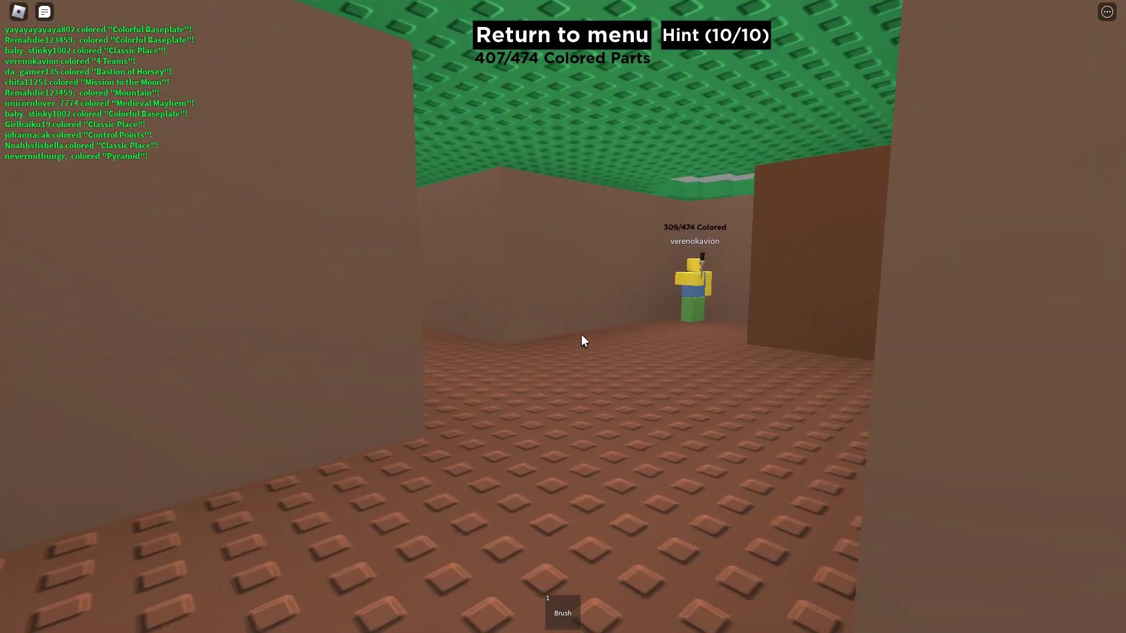
key(w)
key(1)
scroll(581, 334, down, 5)
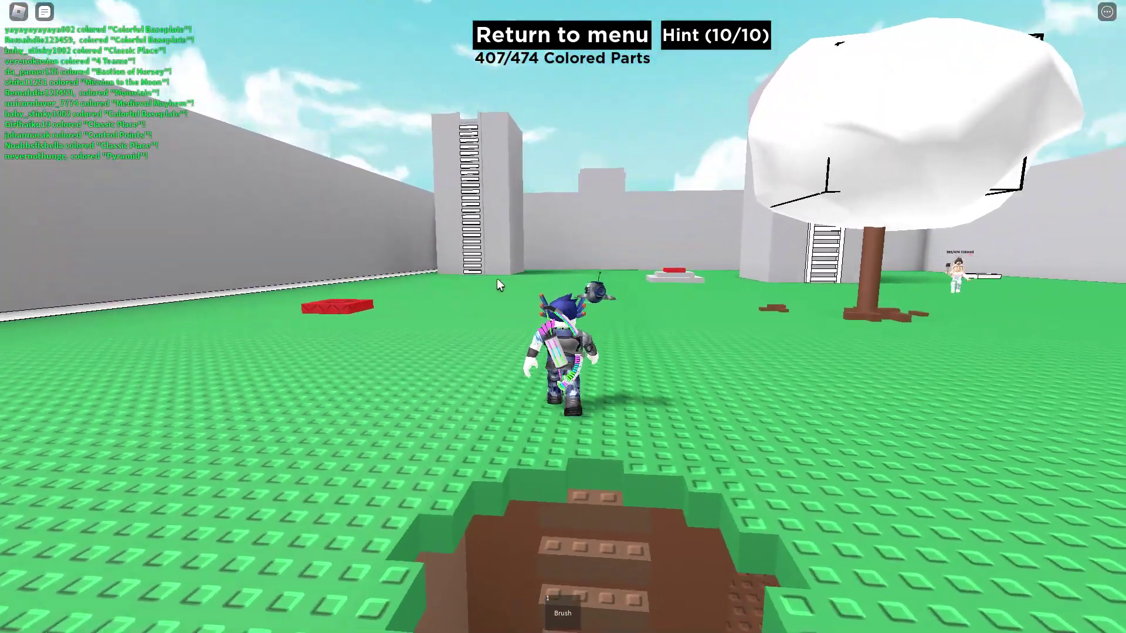
Step: Cross the field to the ladder tower, colouring a part near it
key(w)
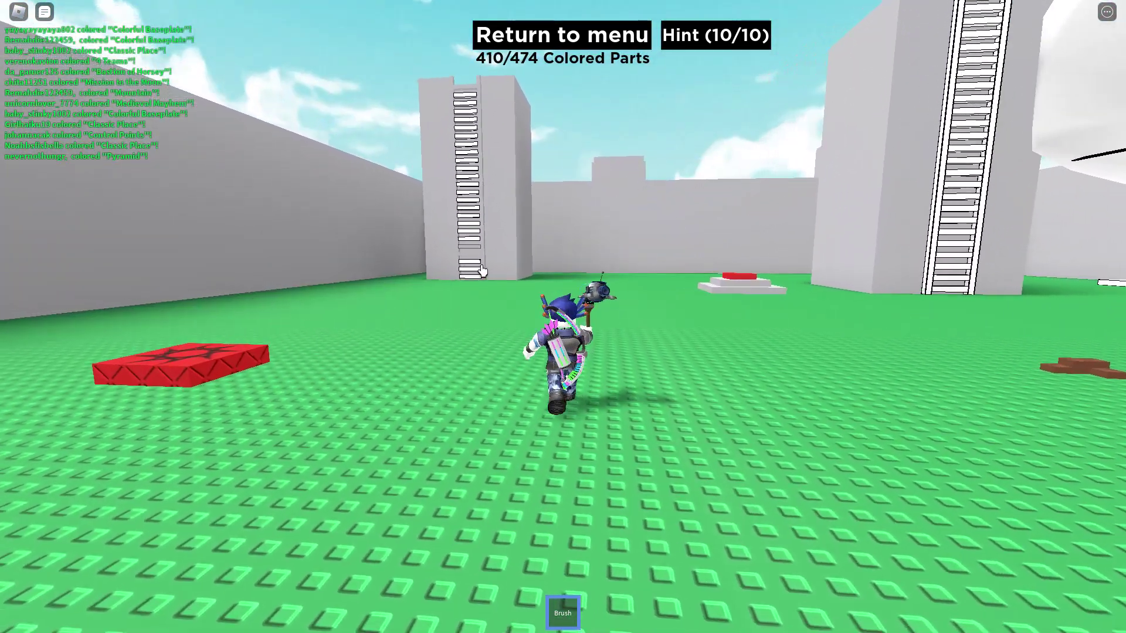
key(w)
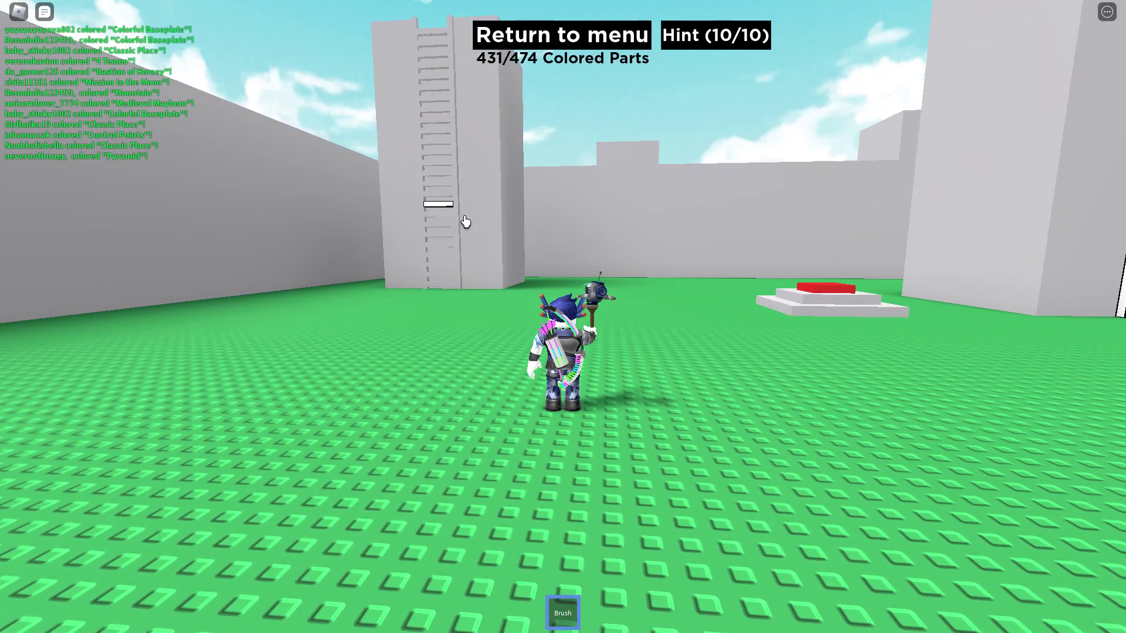
click(466, 222)
key(d)
key(d)
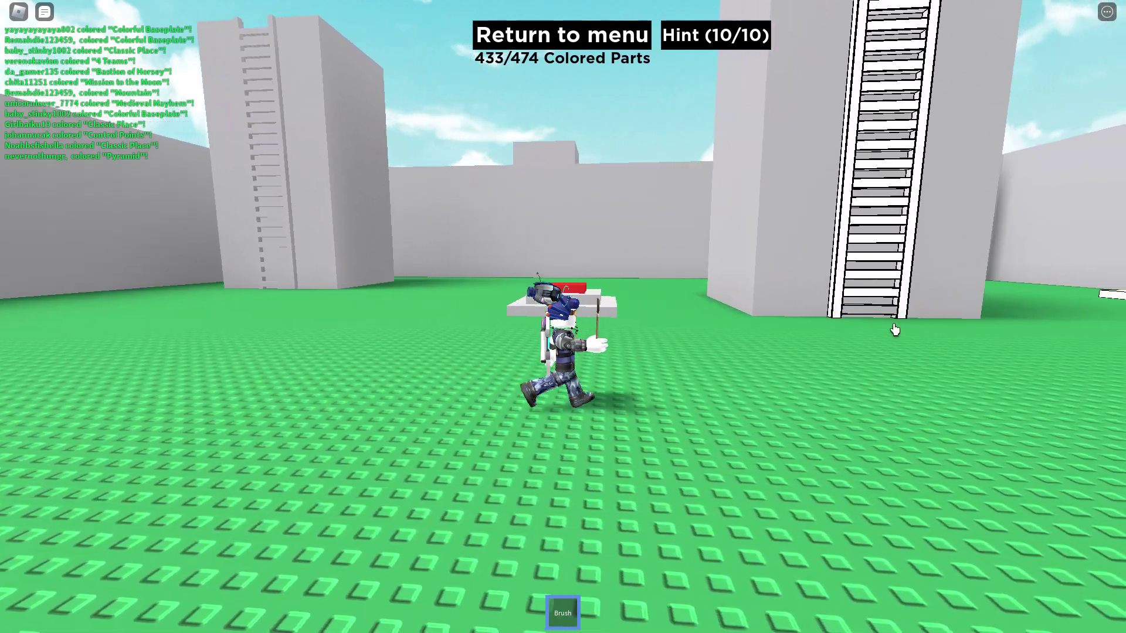
key(w)
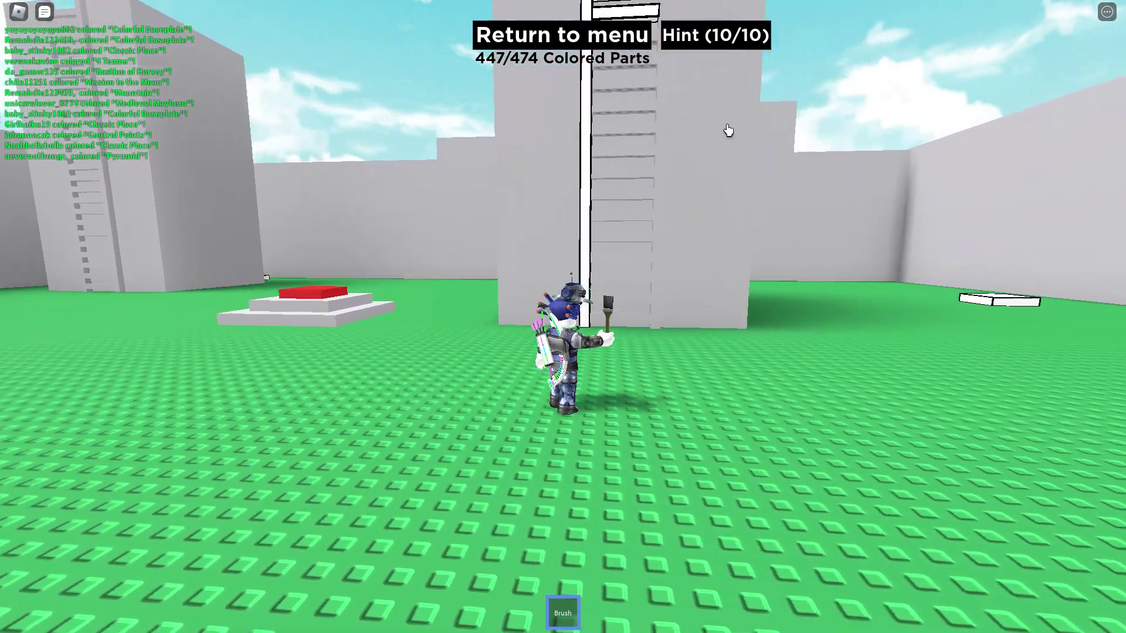
Step: Climb the ladder colouring its rungs, colour a part on the roof, and jump down
key(w)
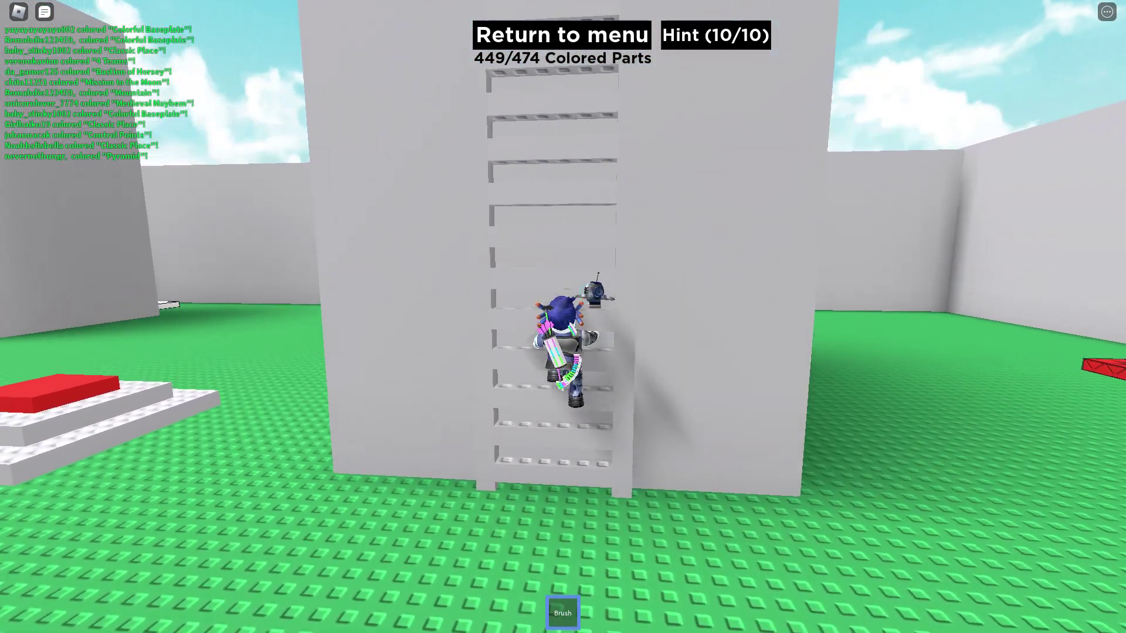
key(w)
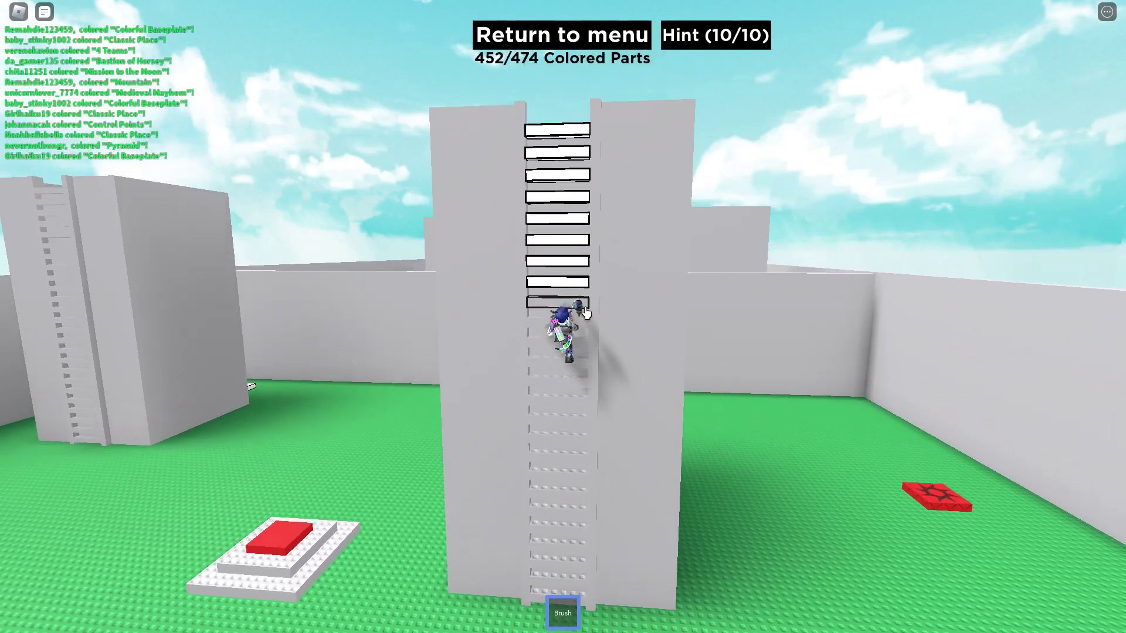
key(w)
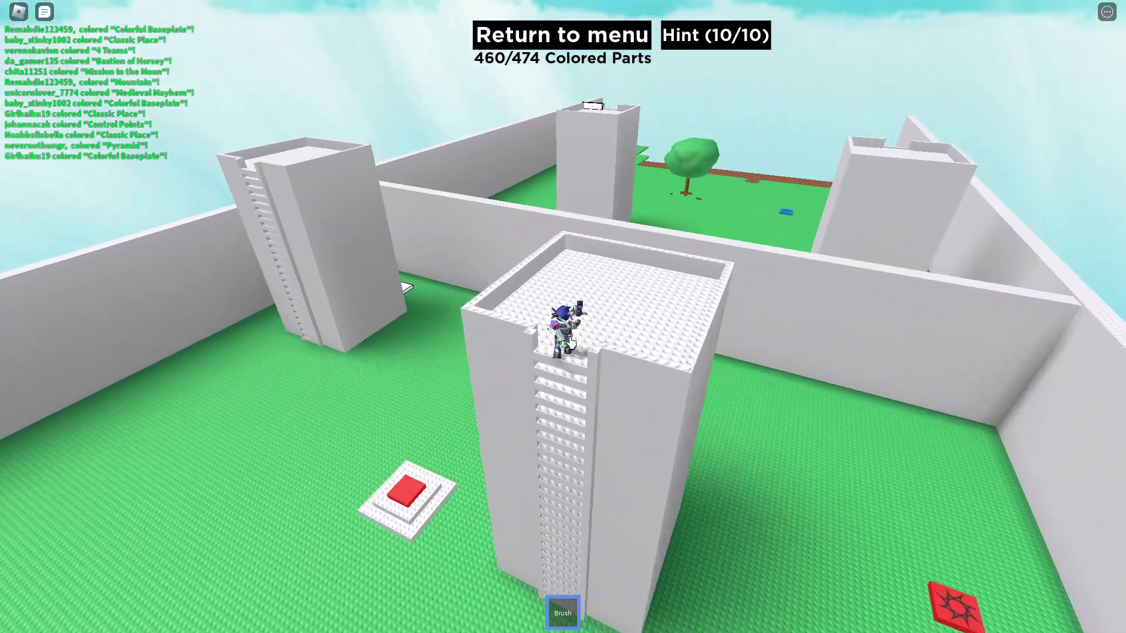
scroll(608, 132, down, 3)
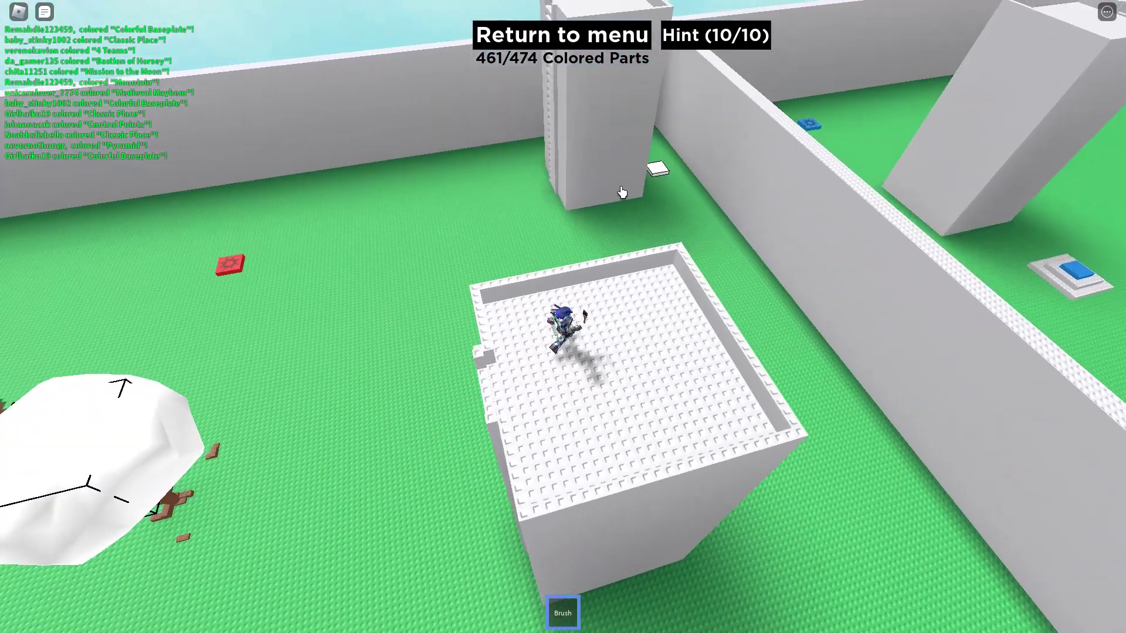
click(674, 194)
scroll(674, 194, down, 2)
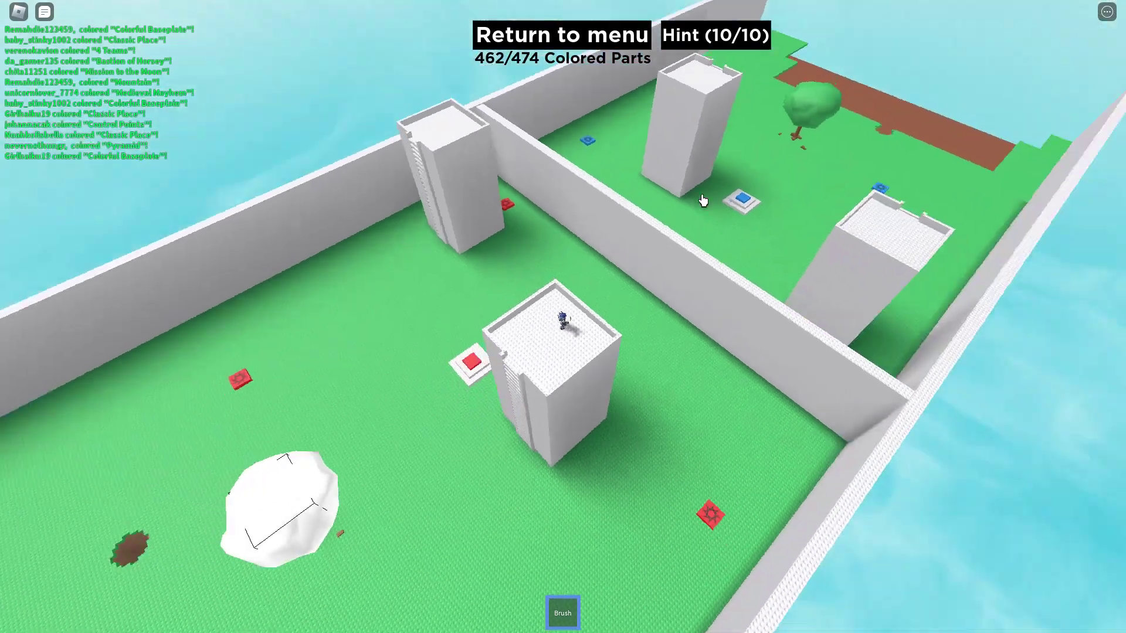
key(Left)
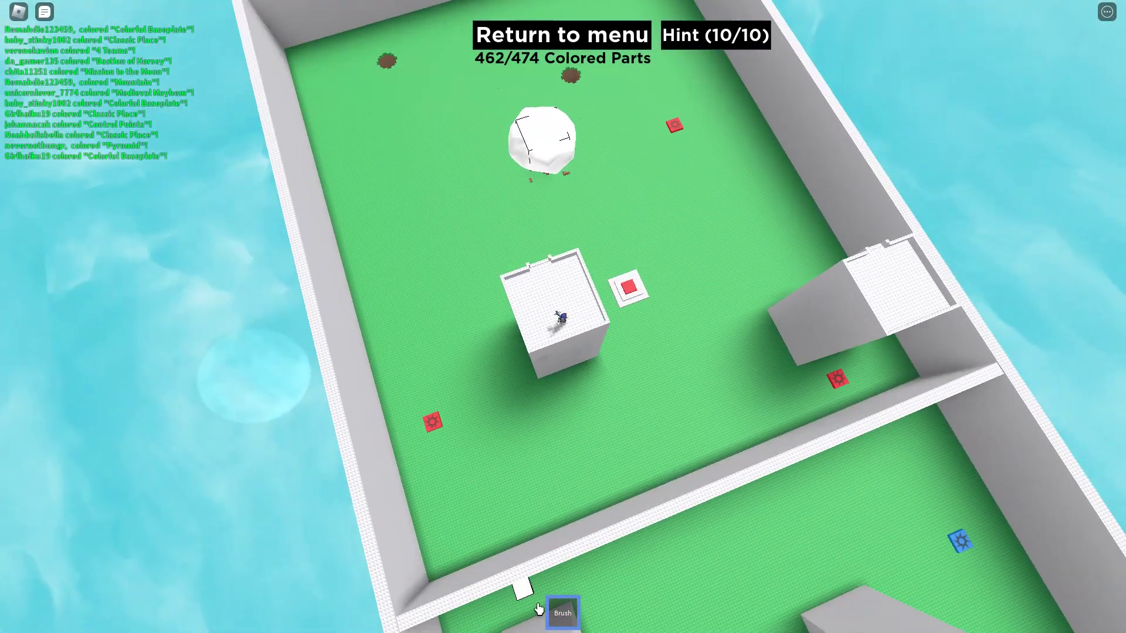
key(w)
key(w)
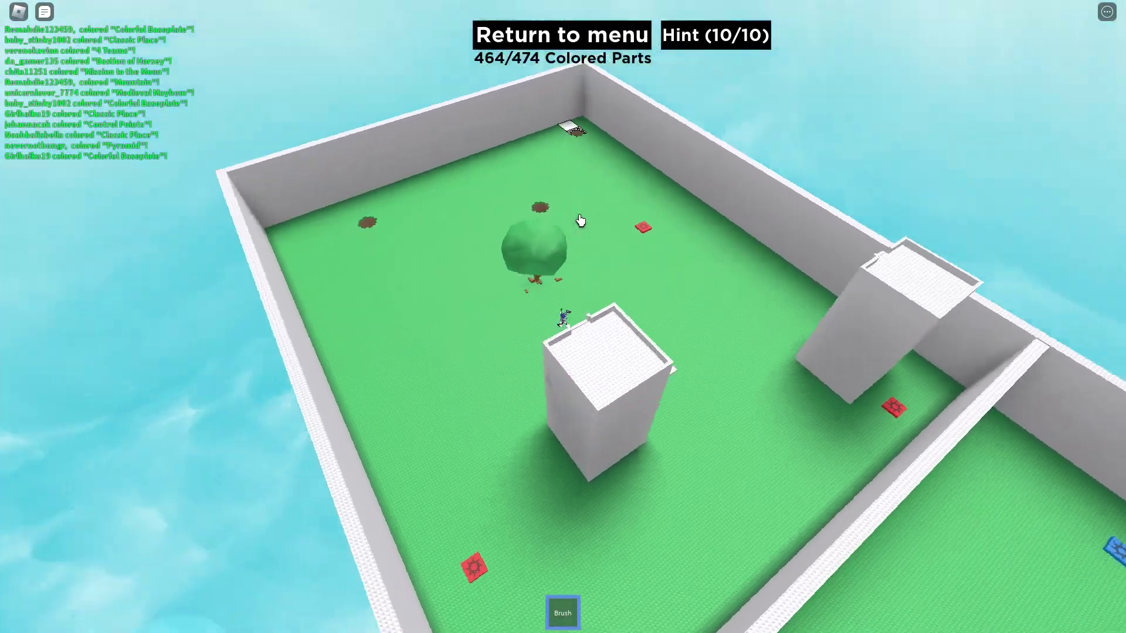
scroll(577, 189, up, 3)
Step: Colour the last ground parts around the tree to reach 474/474
click(467, 128)
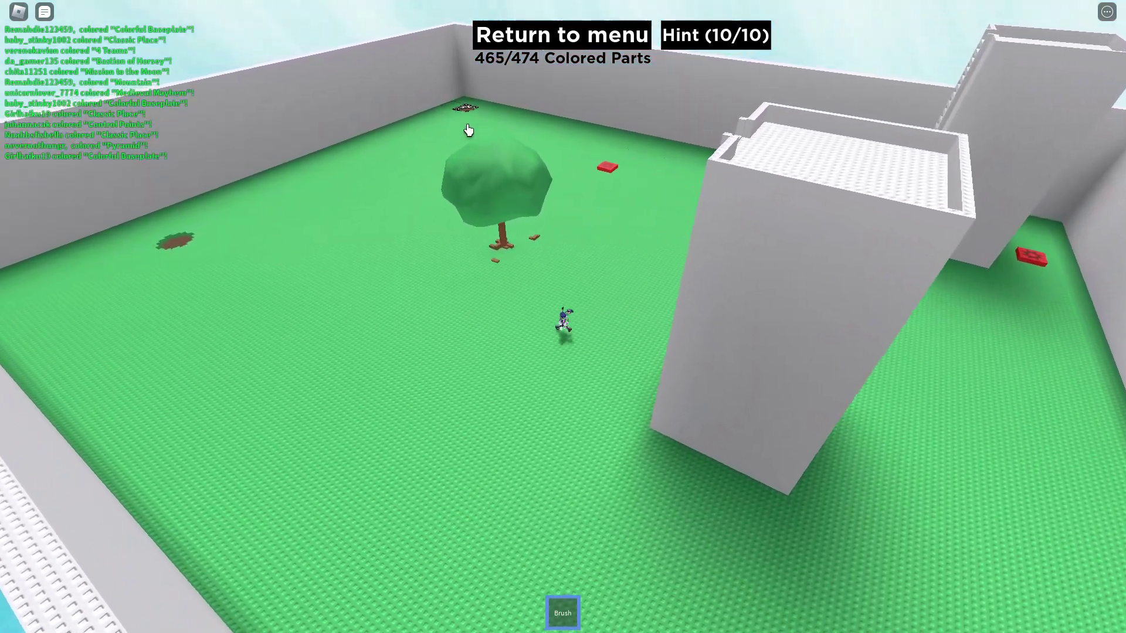
key(w)
key(Left)
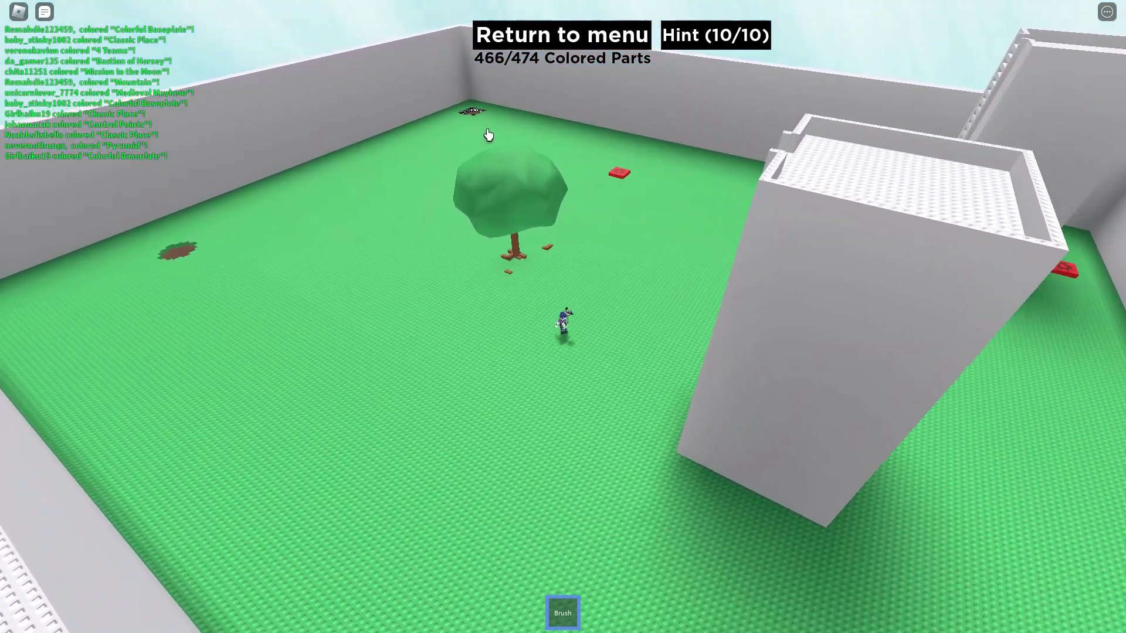
key(w)
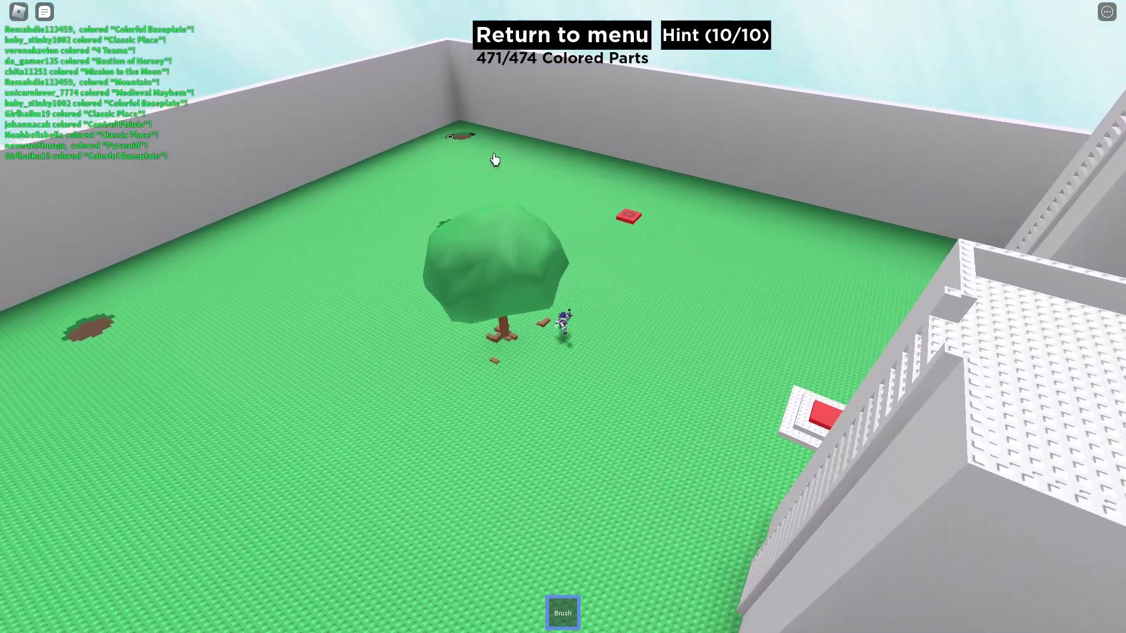
key(w)
key(Left)
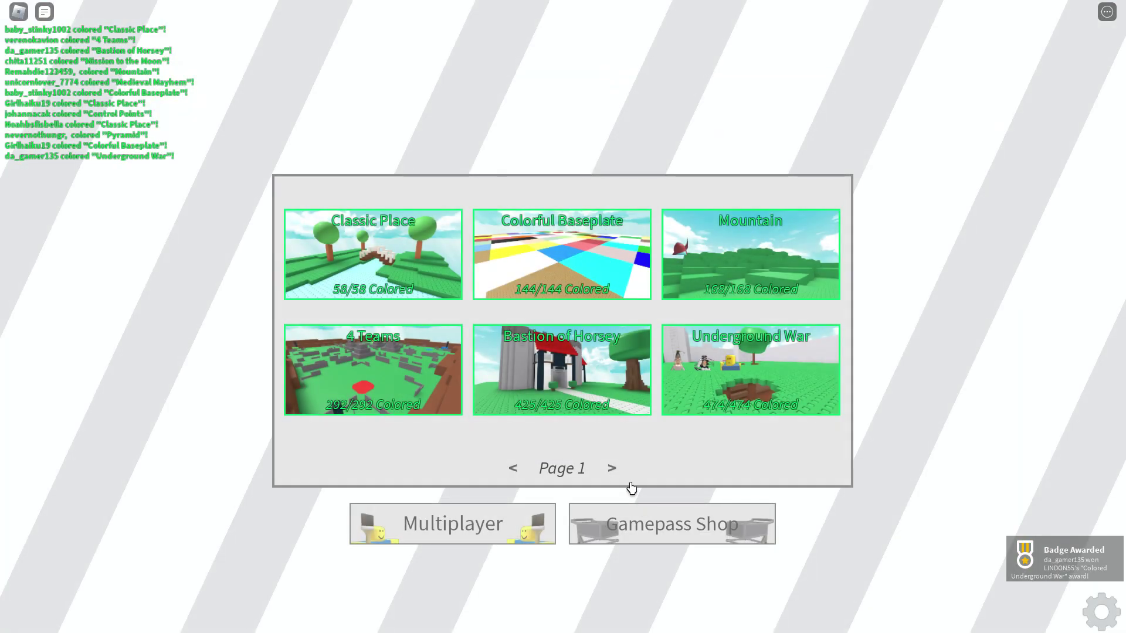
Step: Go to level page 2 and enter the Climb Stairs level
click(612, 469)
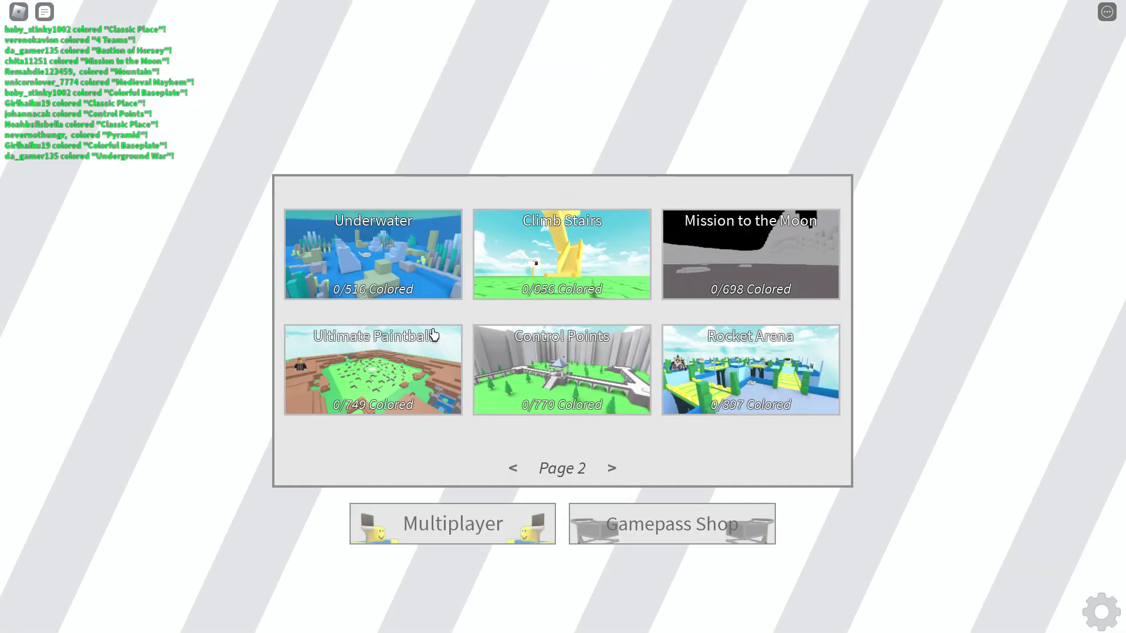
click(486, 301)
click(538, 438)
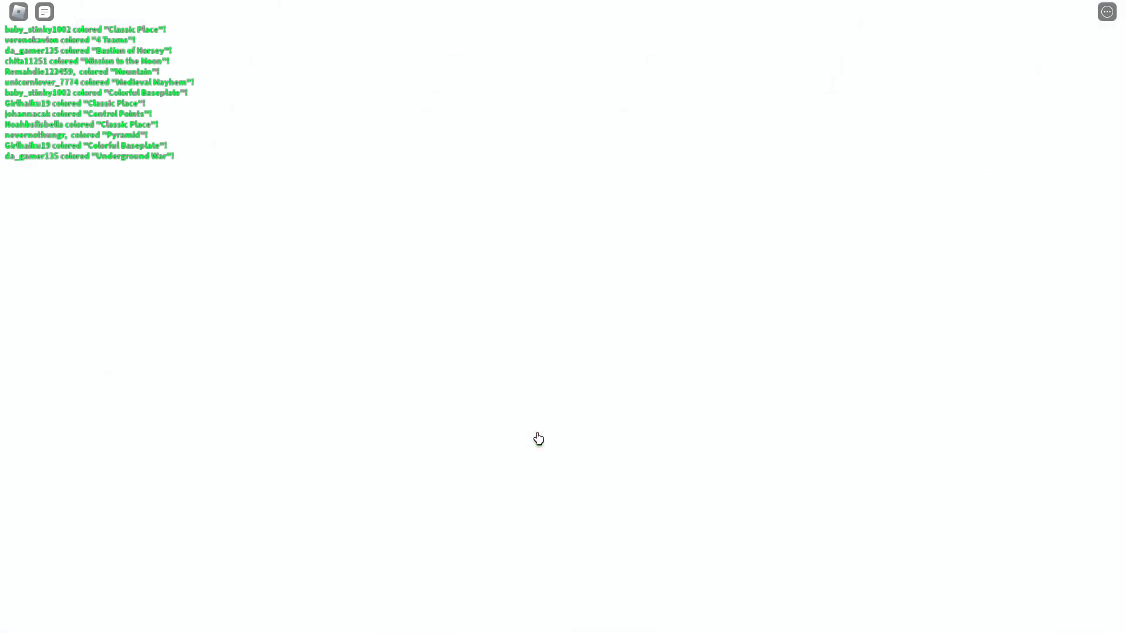
Step: Paint the Climb Stairs sign, first step and railing yellow while climbing to the top room
key(Left)
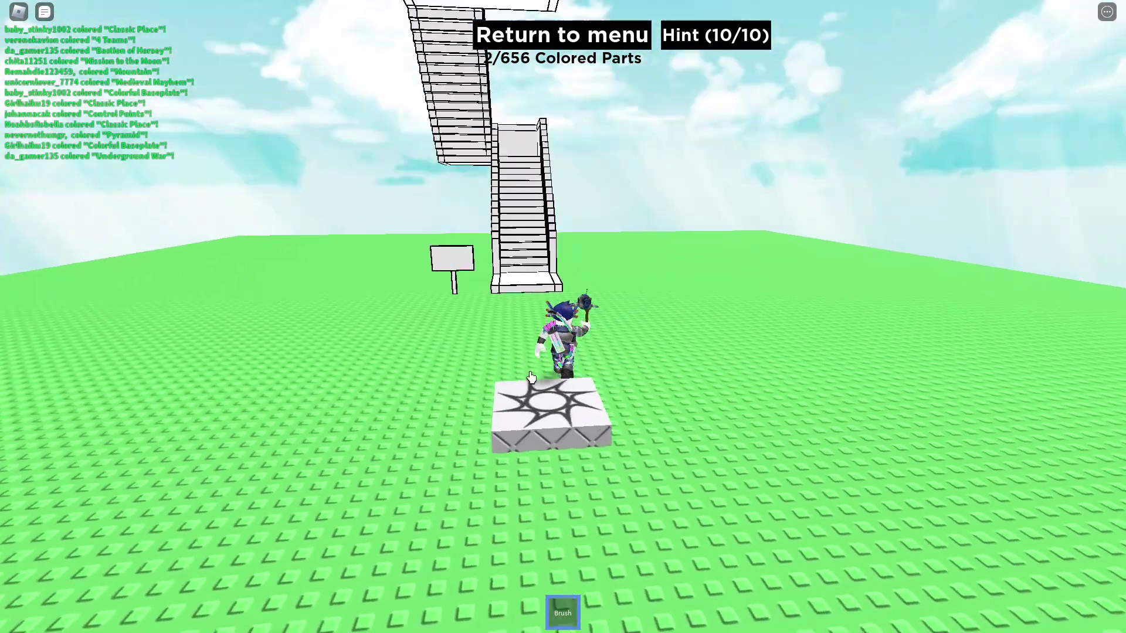
key(w)
key(w)
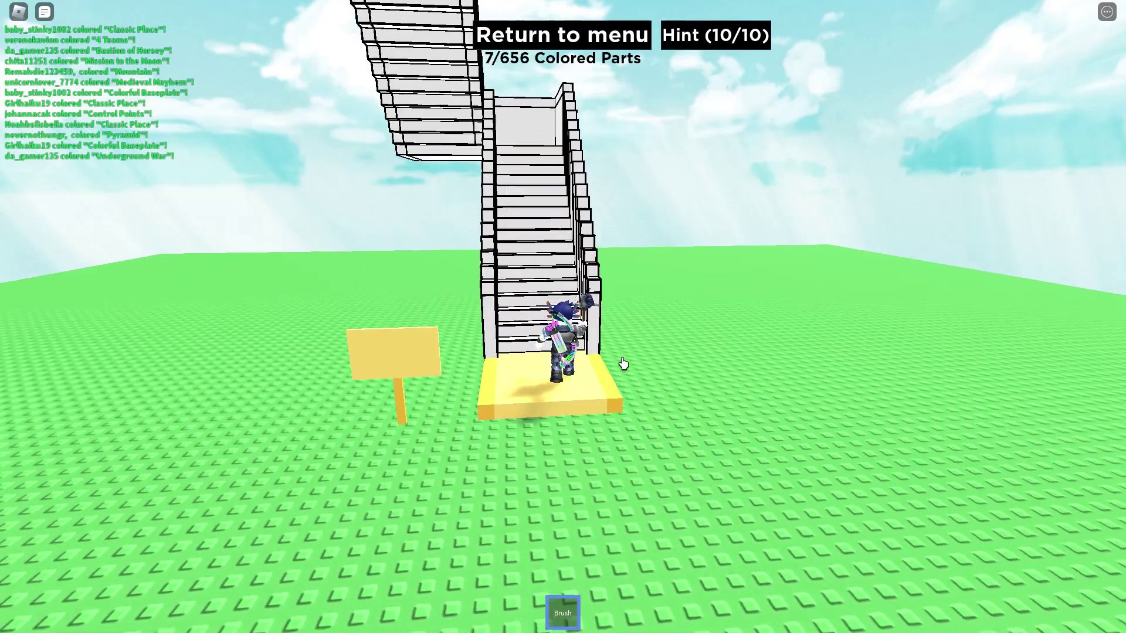
key(w)
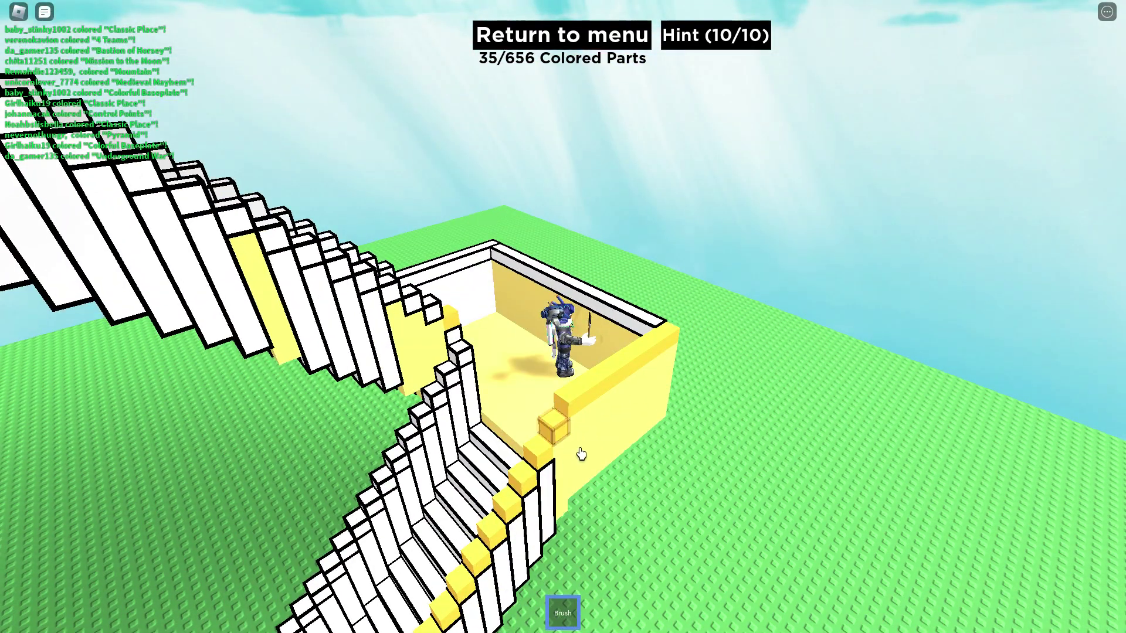
key(Left)
key(w)
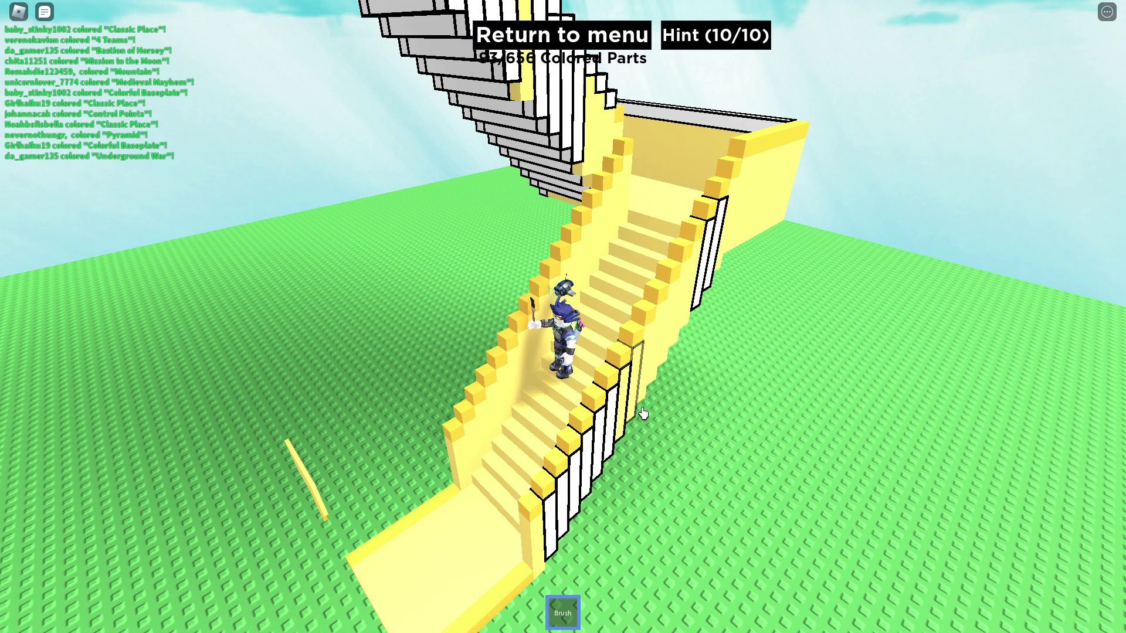
Step: Paint more of the lower stair steps yellow on the way back up
click(583, 503)
key(w)
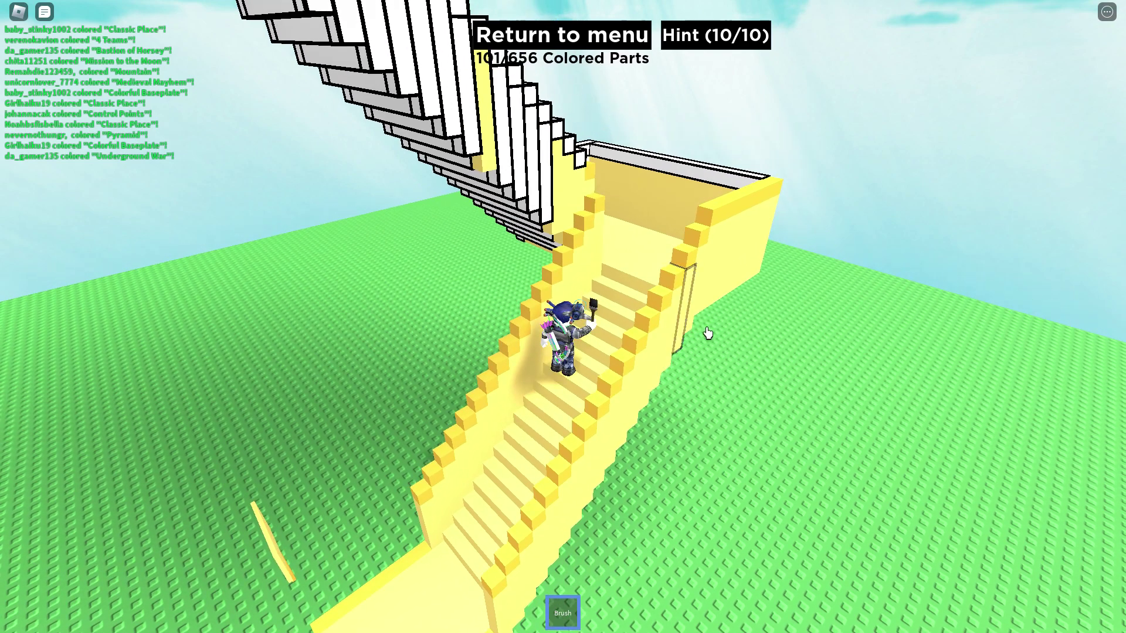
scroll(709, 333, down, 5)
key(w)
scroll(678, 294, up, 5)
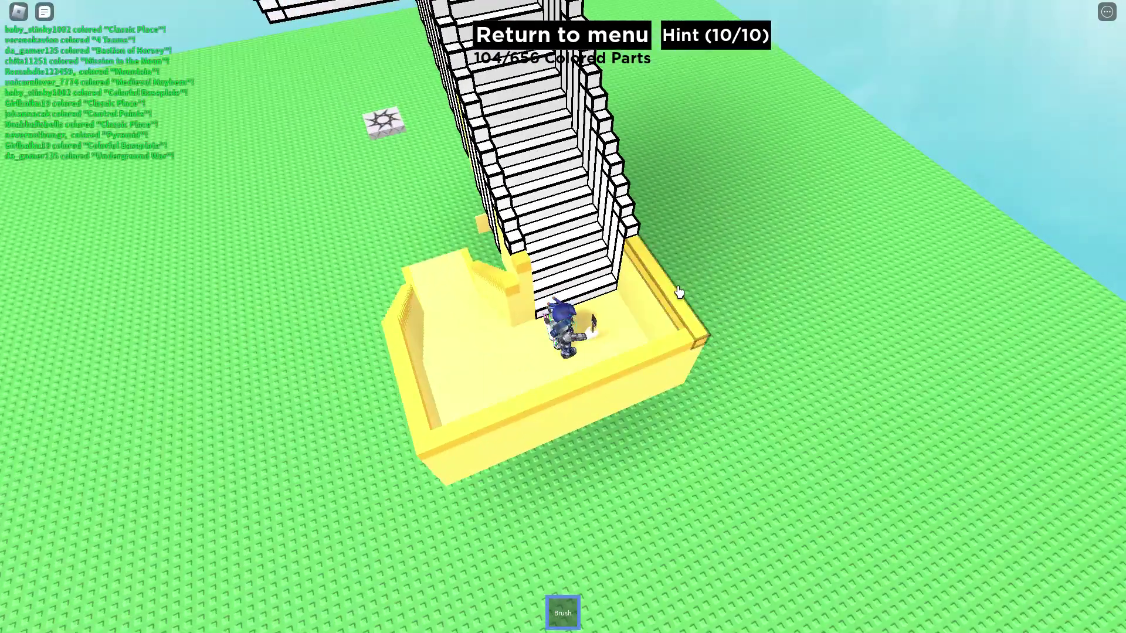
key(w)
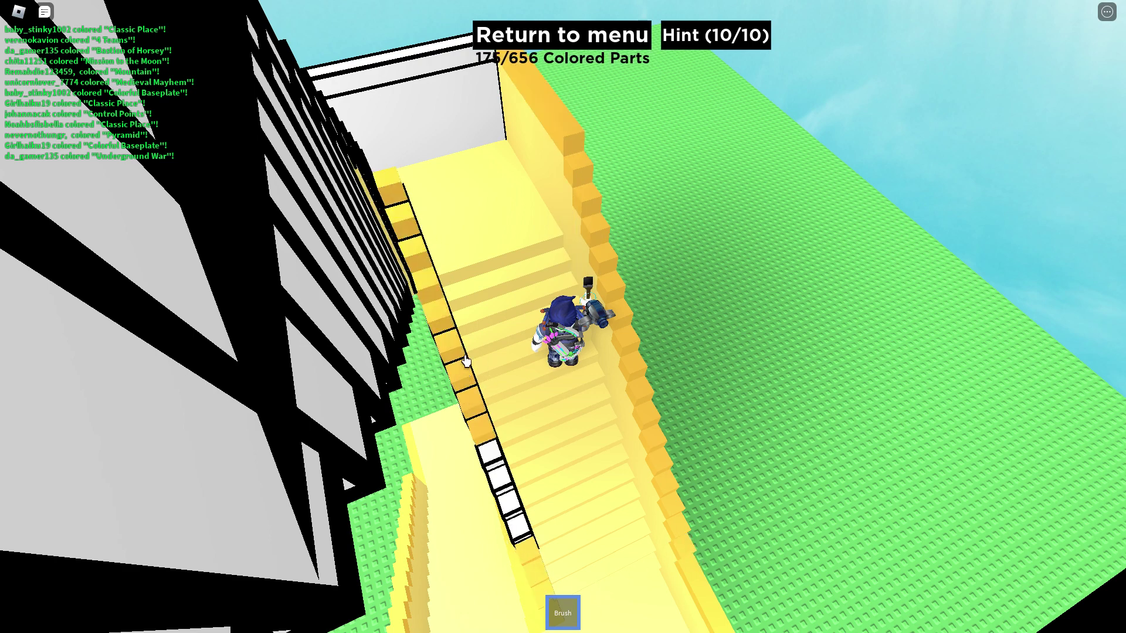
click(526, 532)
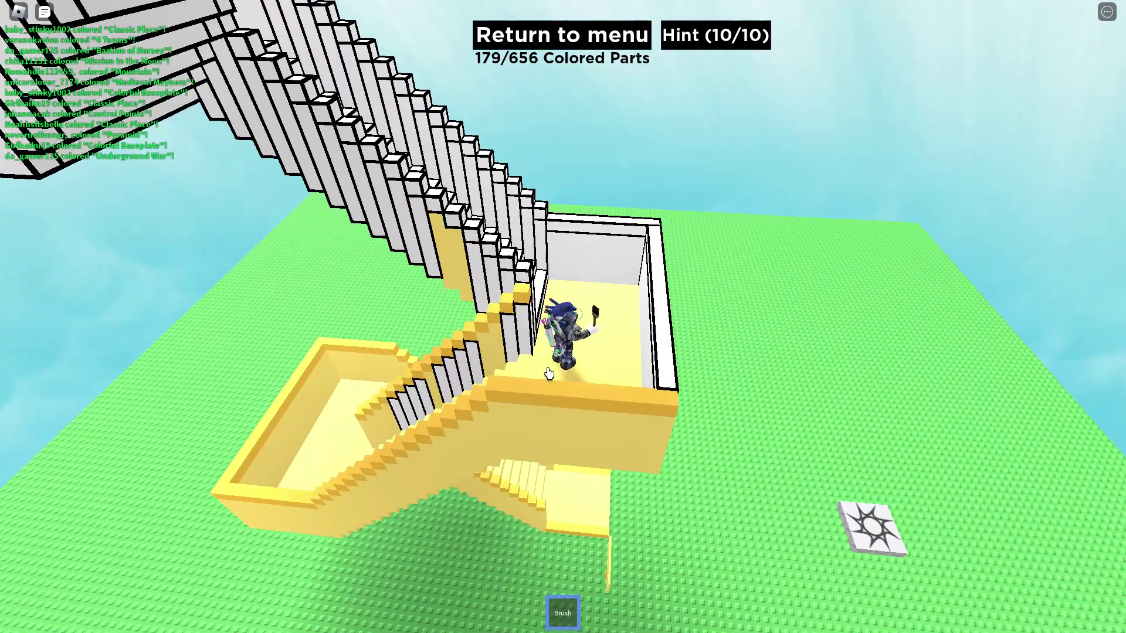
Step: Paint the landing room's right wall, back wall and leftover white part yellow
key(d)
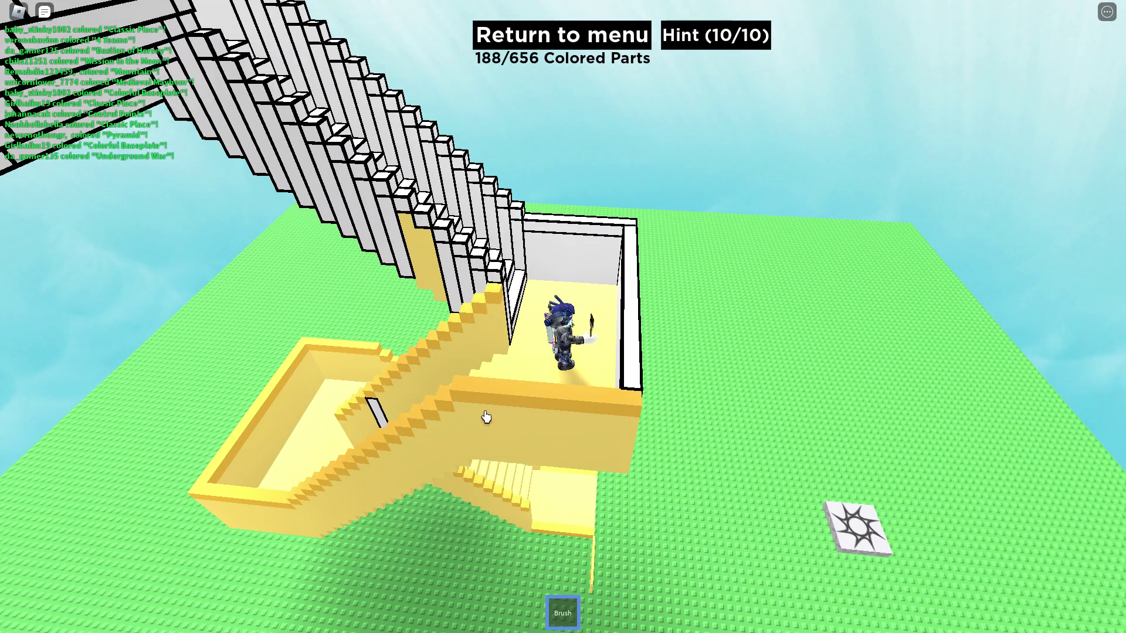
click(607, 352)
click(607, 297)
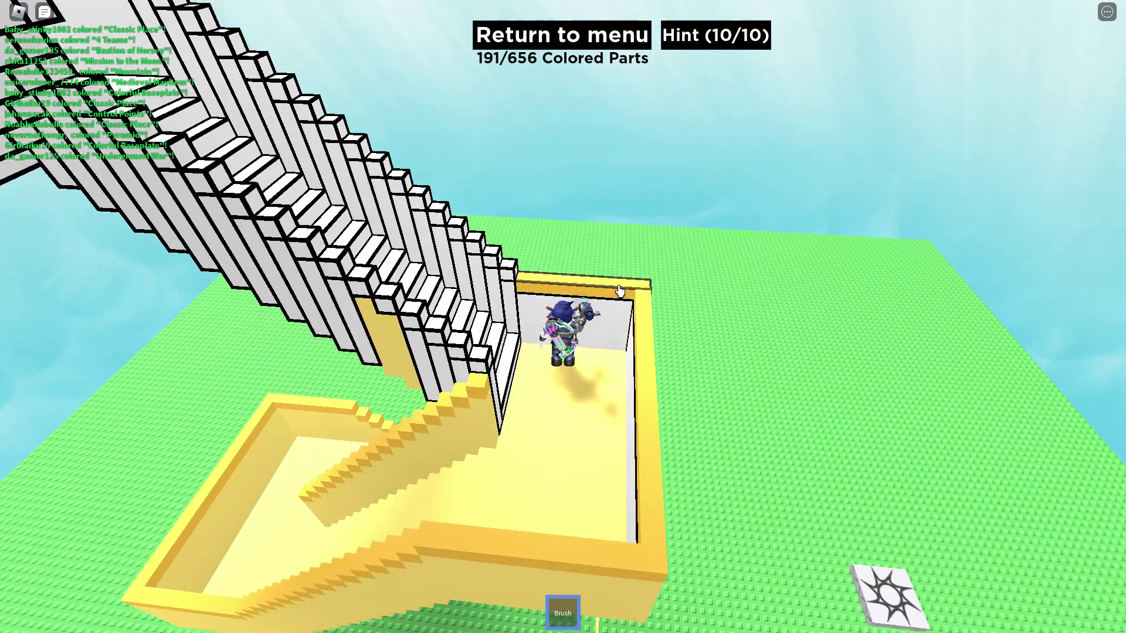
click(491, 414)
key(w)
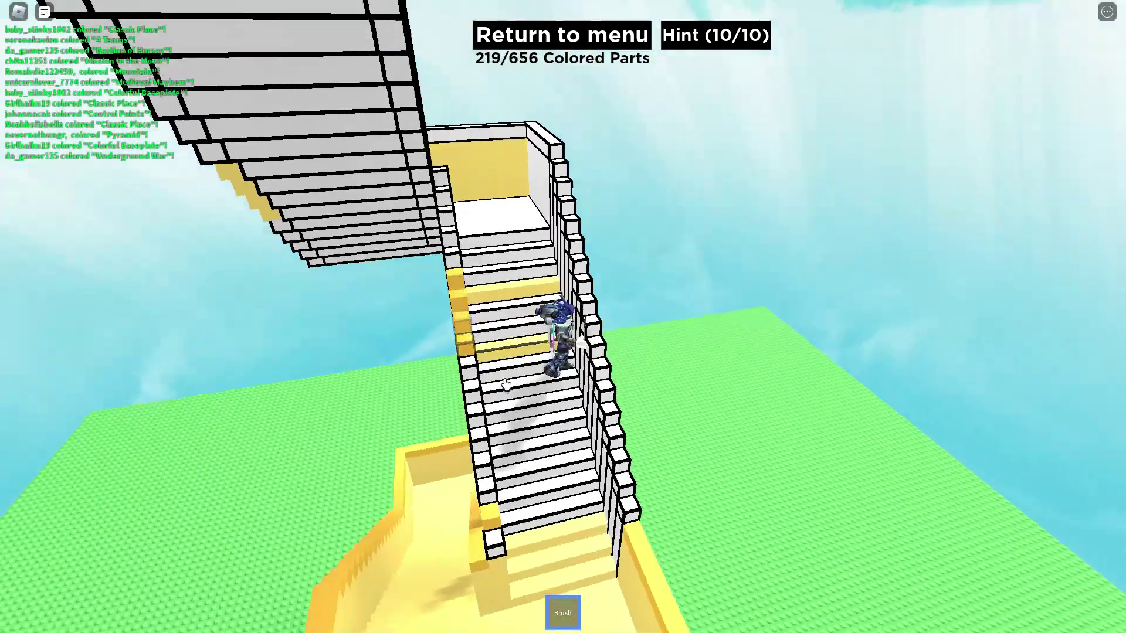
Step: Paint another stair flight and its landing yellow, reaching 358 of 656 parts
drag(506, 386, 555, 486)
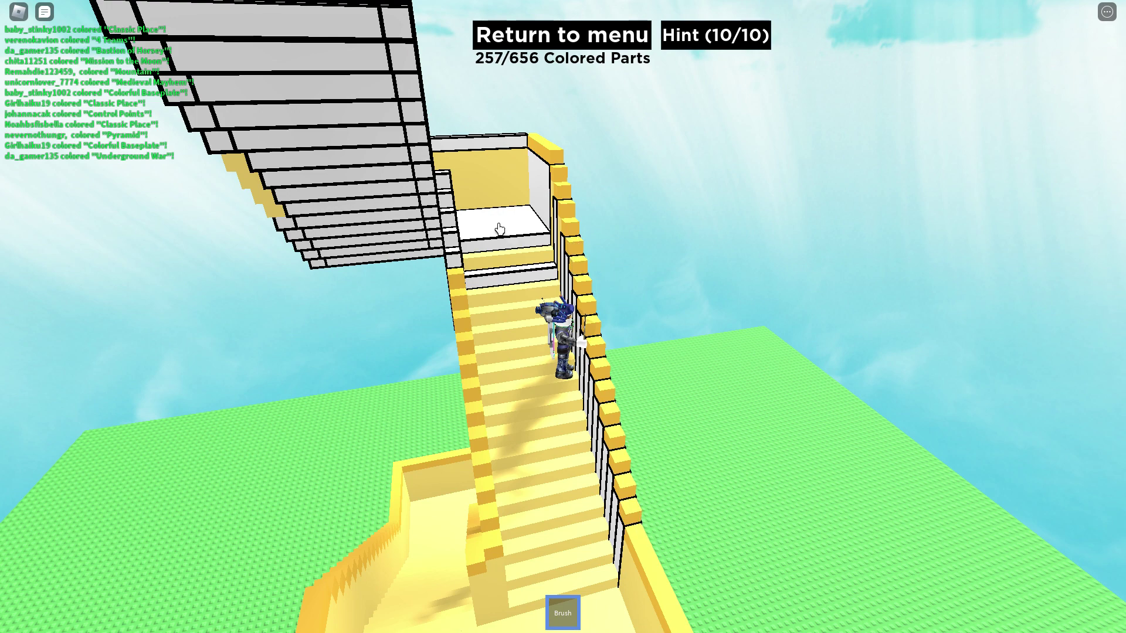
key(a)
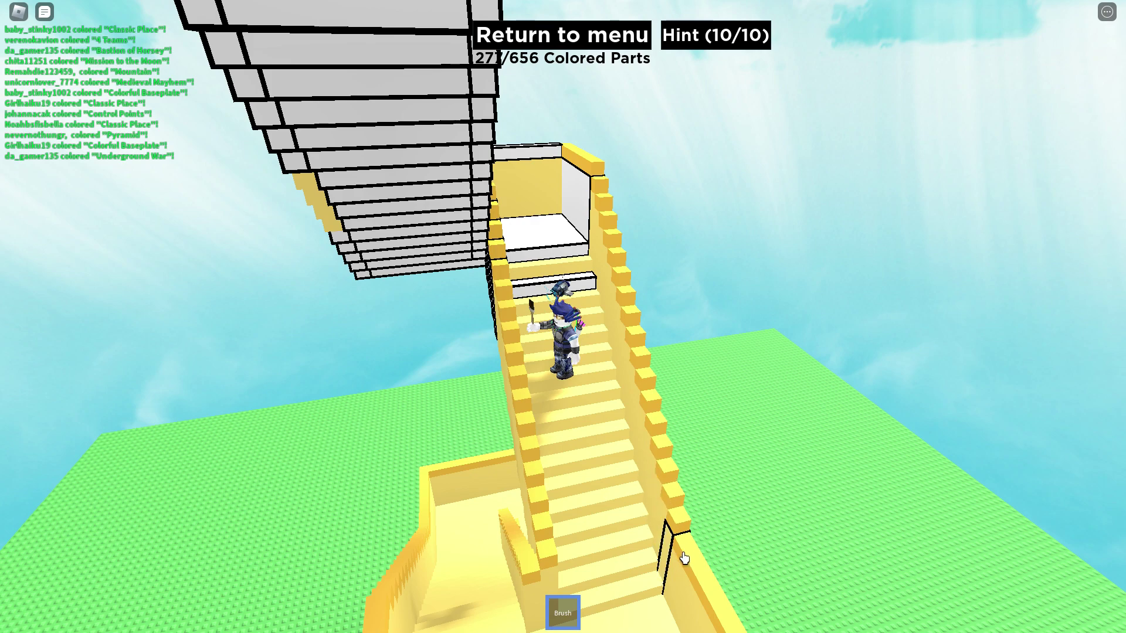
scroll(682, 563, down, 3)
scroll(682, 564, up, 5)
scroll(607, 334, down, 5)
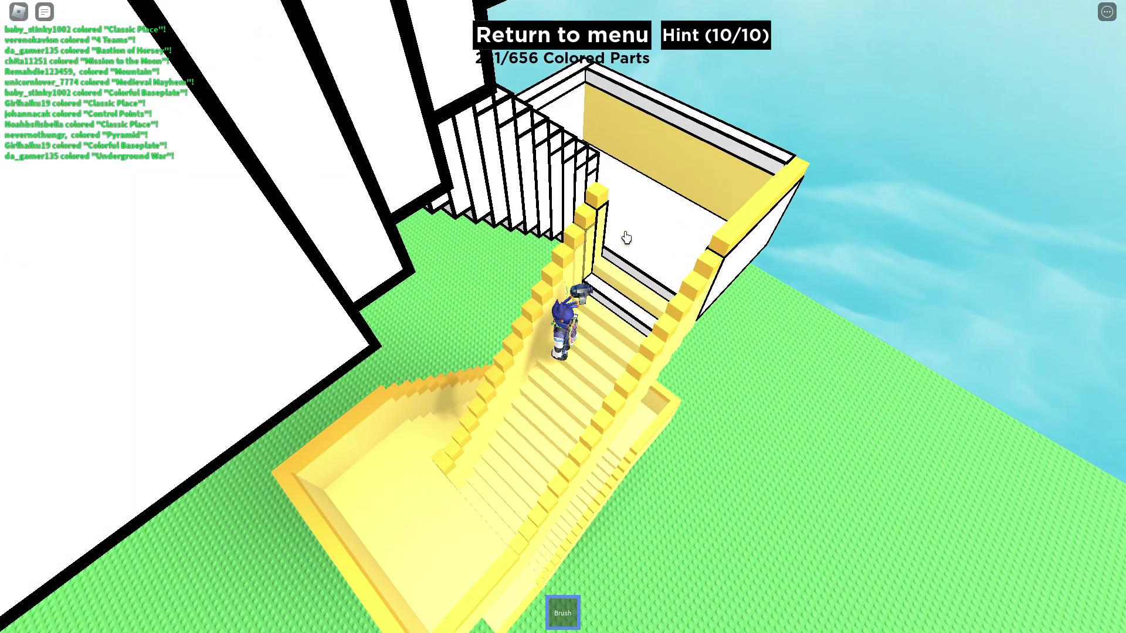
click(625, 238)
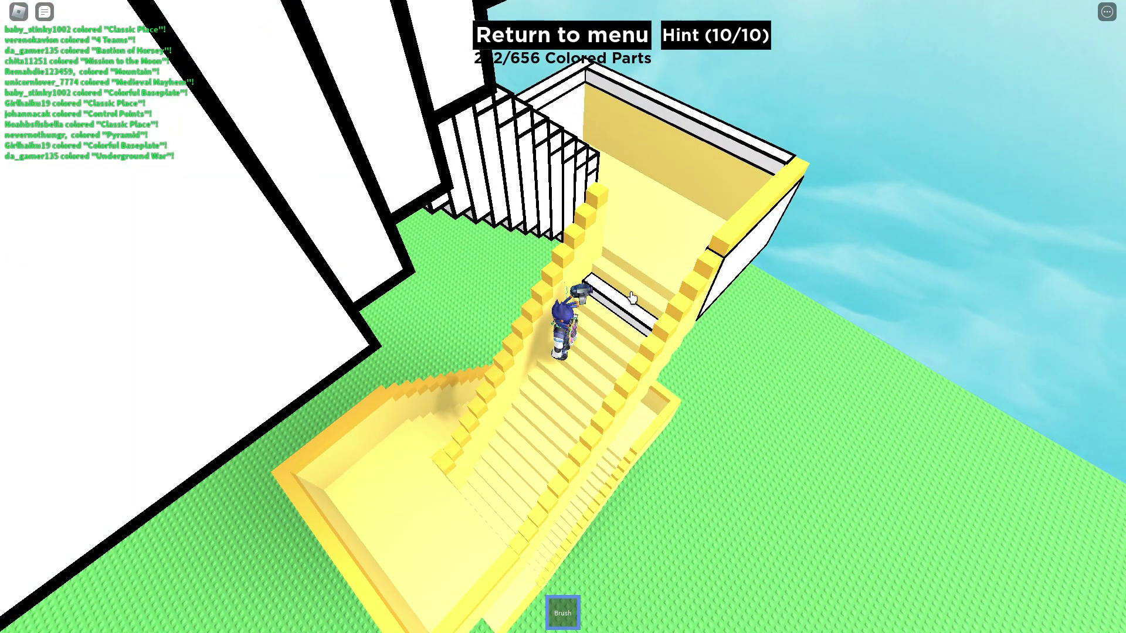
click(737, 300)
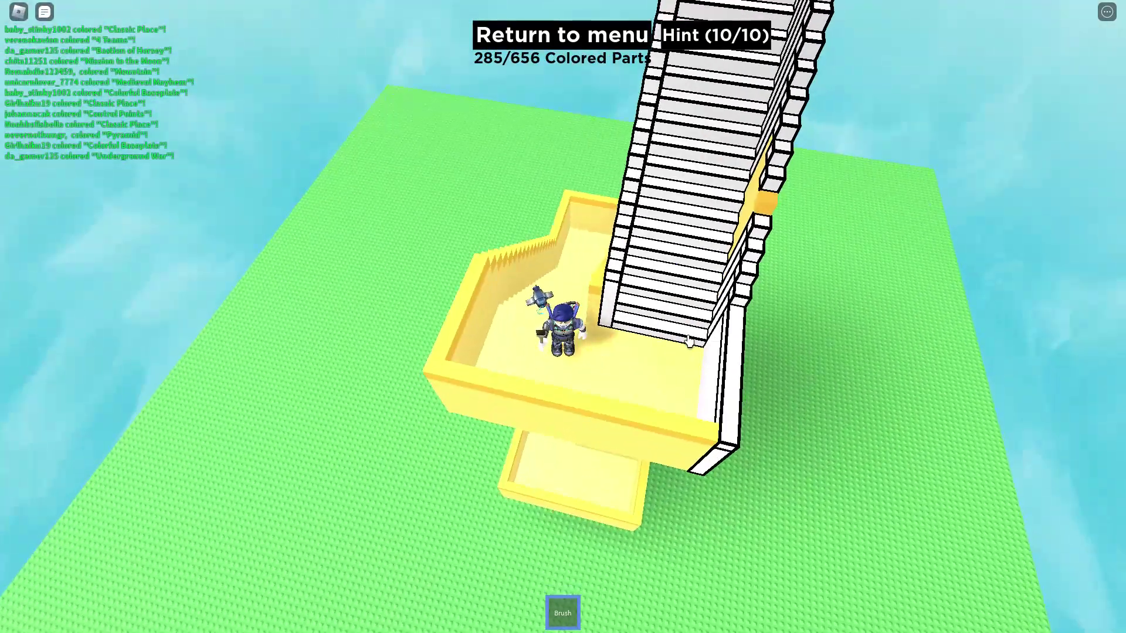
scroll(794, 102, up, 5)
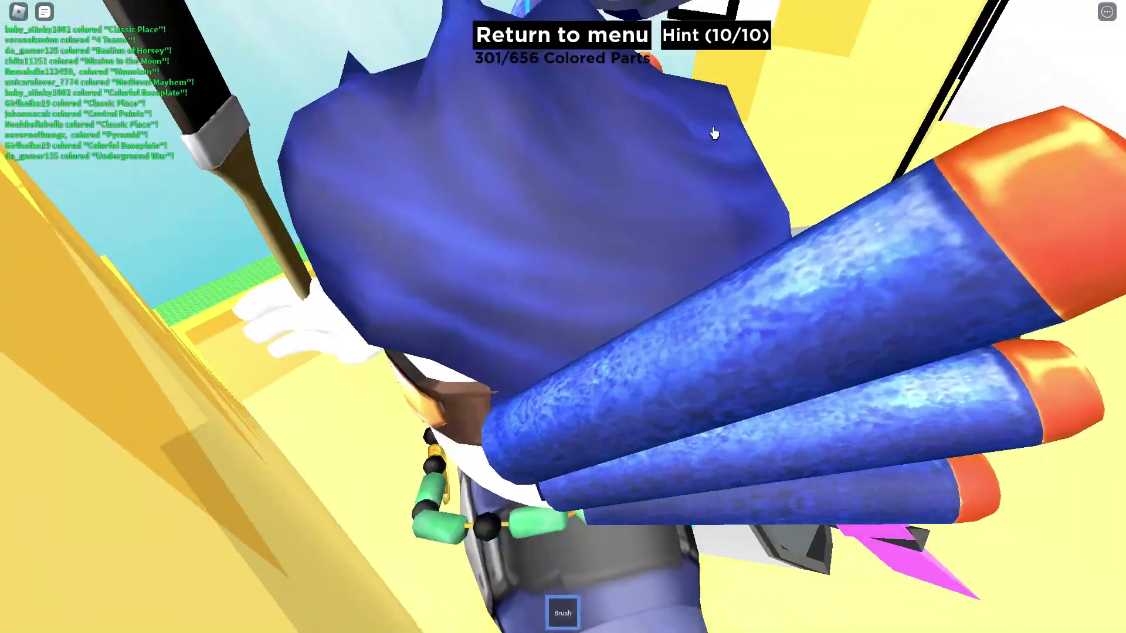
scroll(589, 114, down, 5)
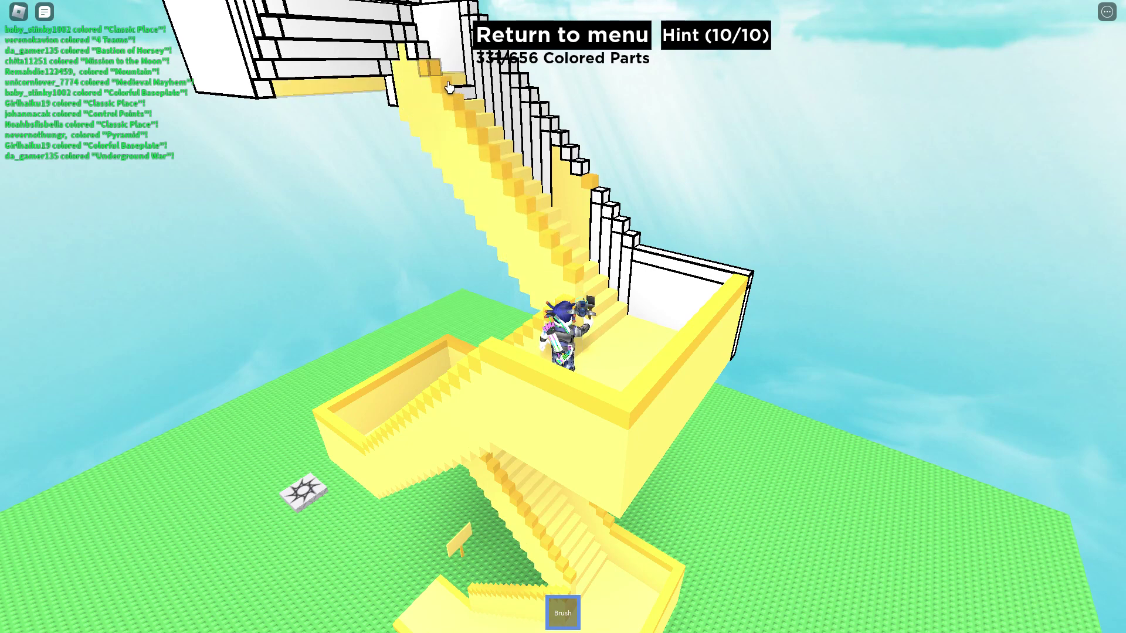
scroll(407, 115, down, 3)
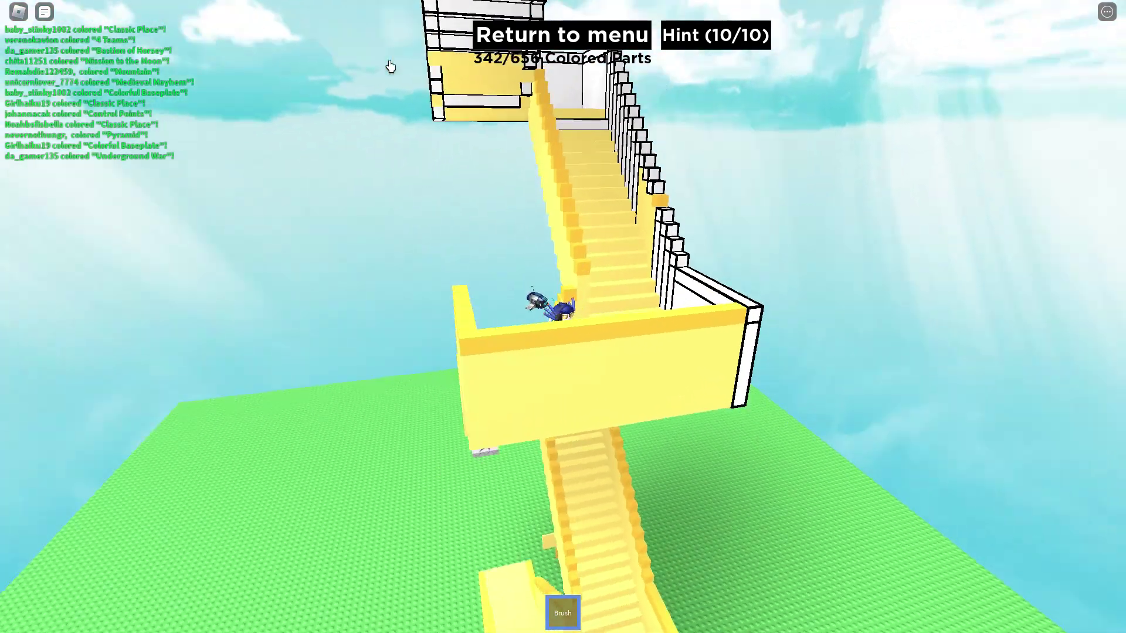
scroll(390, 137, up, 10)
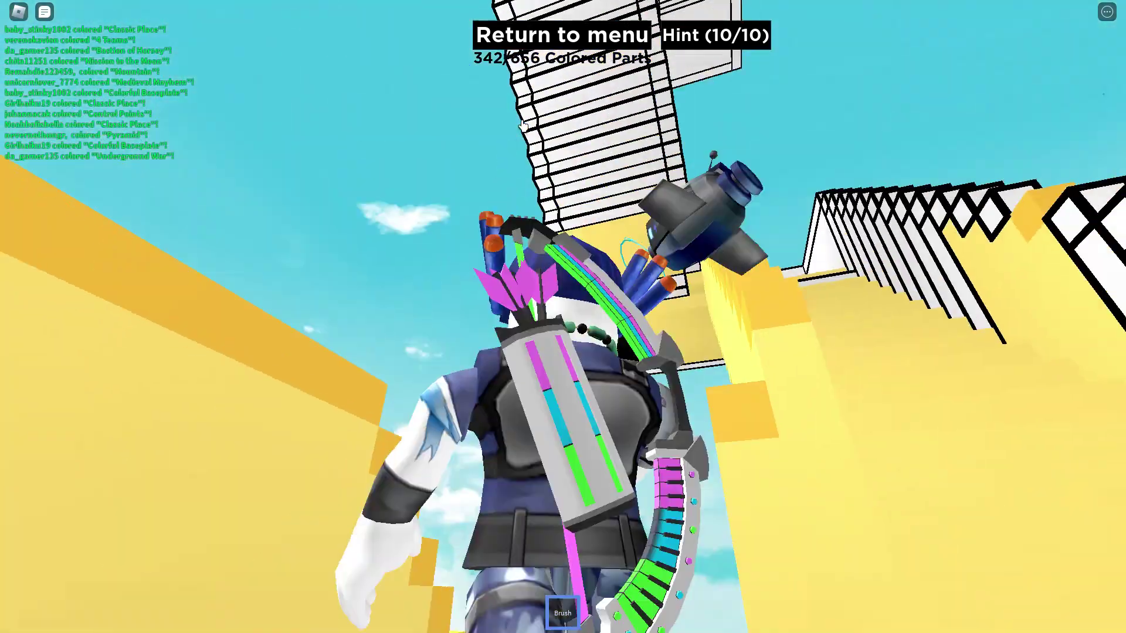
scroll(528, 141, down, 2)
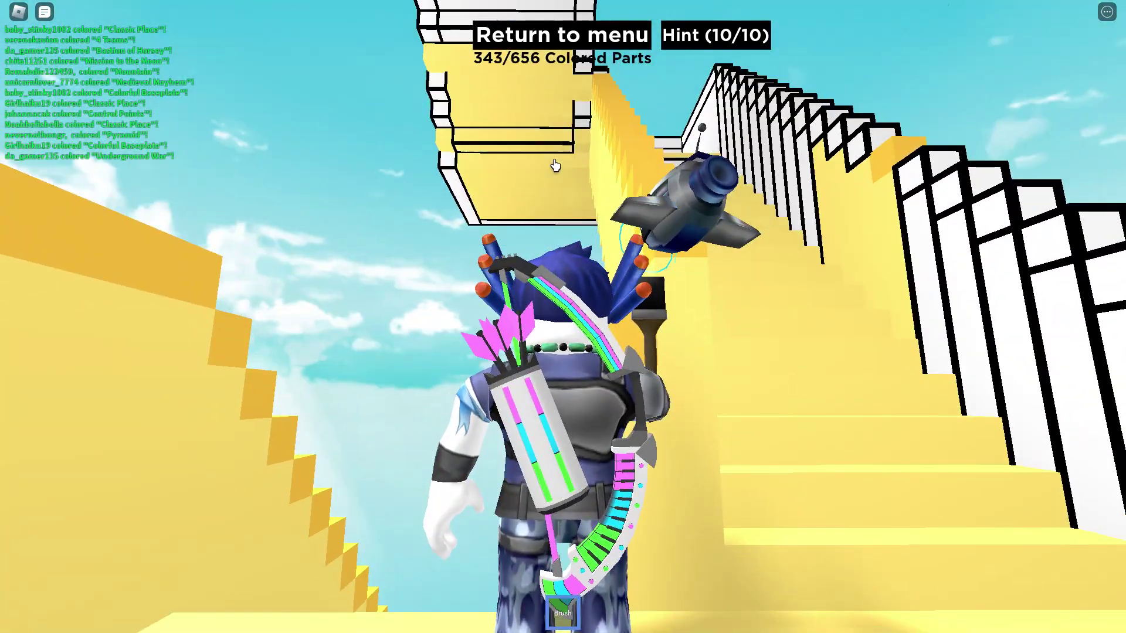
scroll(553, 167, down, 5)
scroll(547, 195, up, 10)
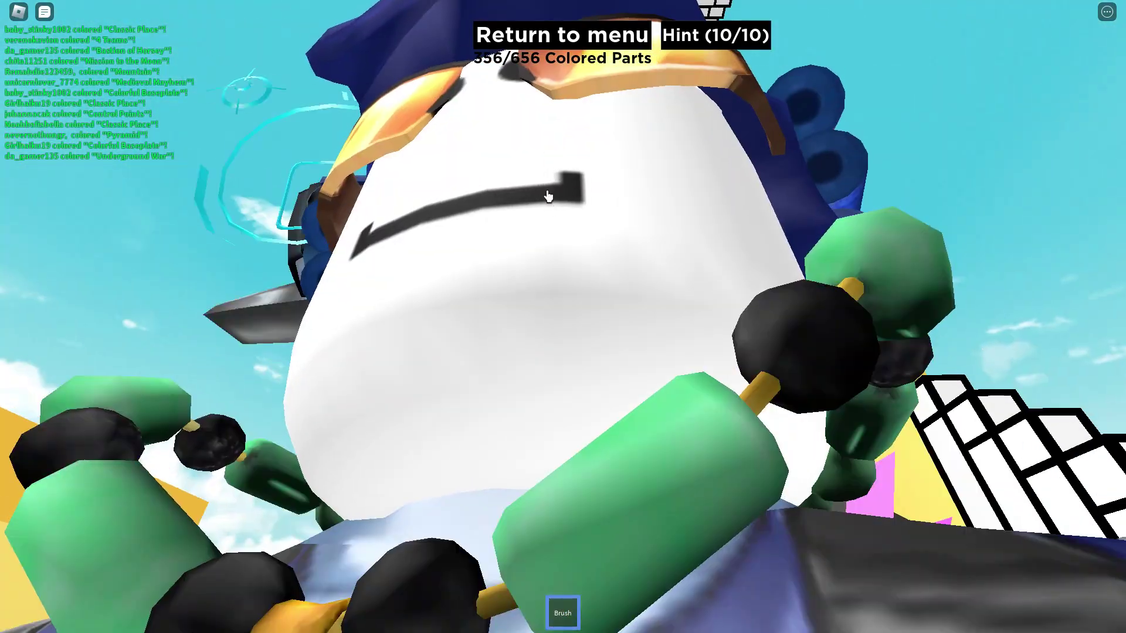
scroll(555, 220, down, 3)
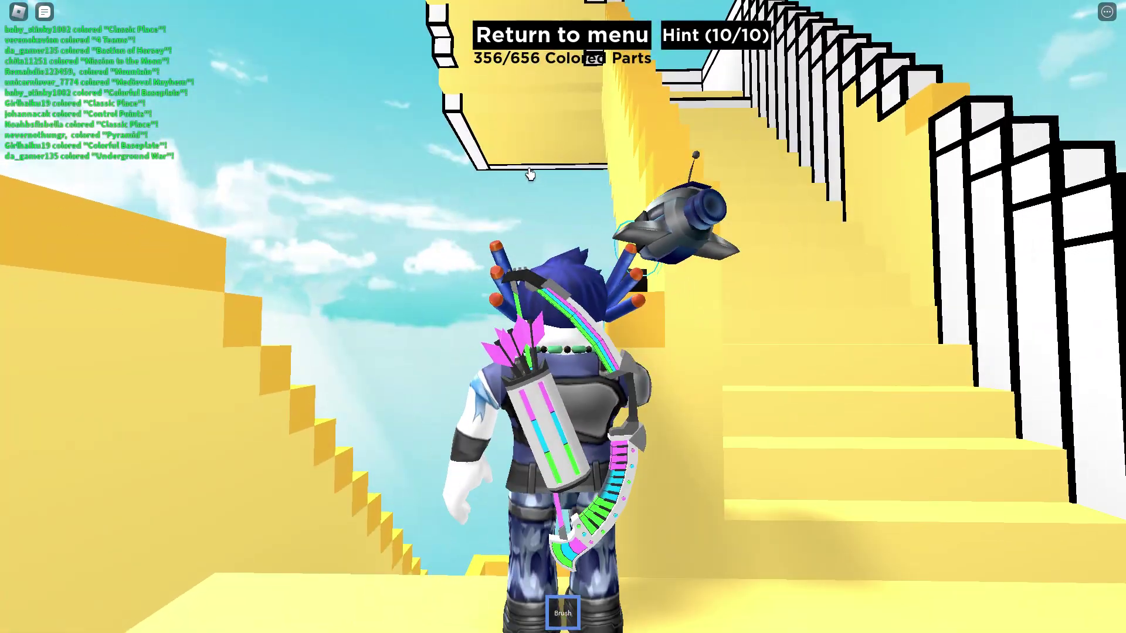
scroll(528, 188, up, 5)
scroll(527, 187, down, 10)
scroll(525, 187, up, 10)
scroll(524, 187, down, 10)
scroll(524, 186, up, 10)
scroll(524, 186, down, 10)
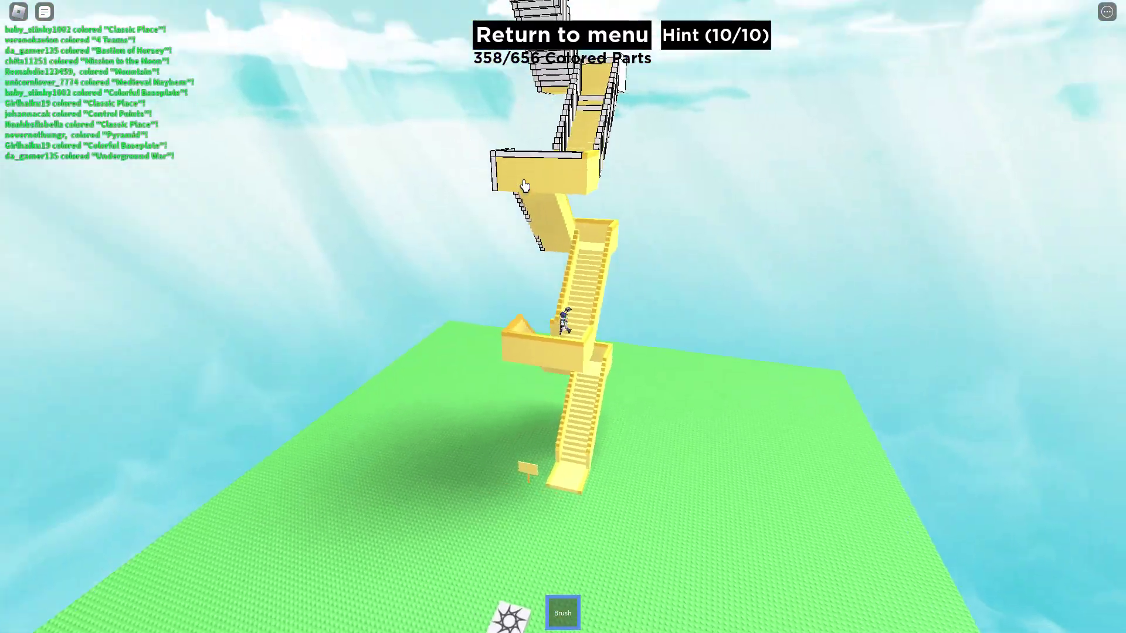
scroll(523, 186, up, 10)
scroll(524, 186, down, 10)
Step: Paint the stair parts and the first landing room's parts yellow
key(Left)
key(Left)
key(Left)
key(Left)
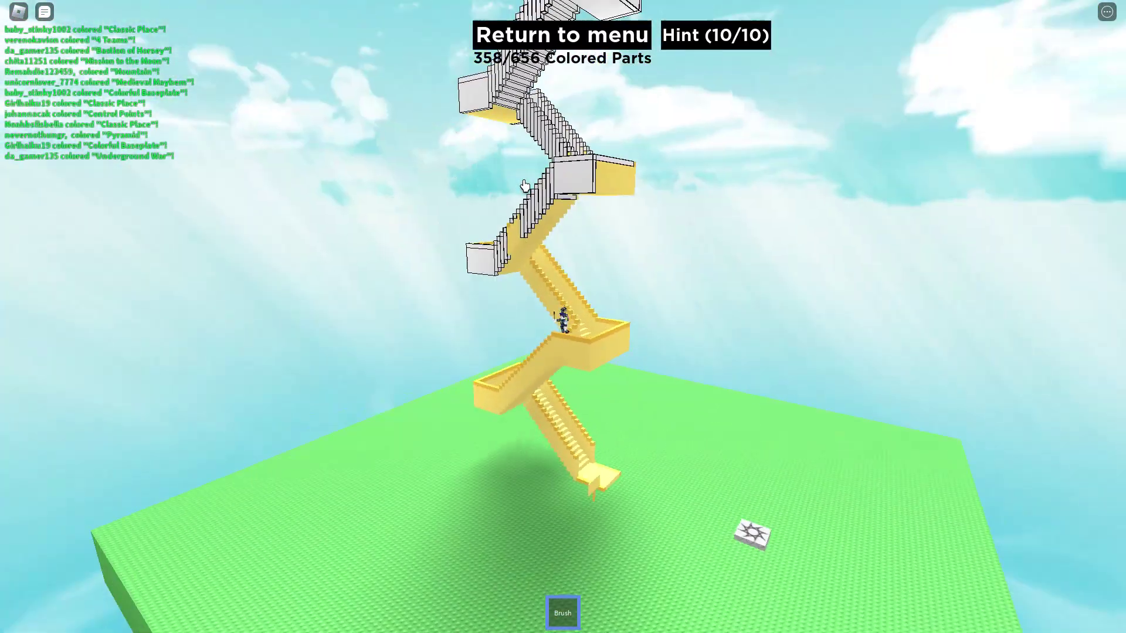
key(Left)
key(Left)
key(Left)
key(Left)
key(Left)
key(Left)
scroll(524, 185, up, 5)
scroll(524, 187, down, 10)
key(Left)
key(Left)
key(Left)
key(Left)
scroll(444, 173, up, 10)
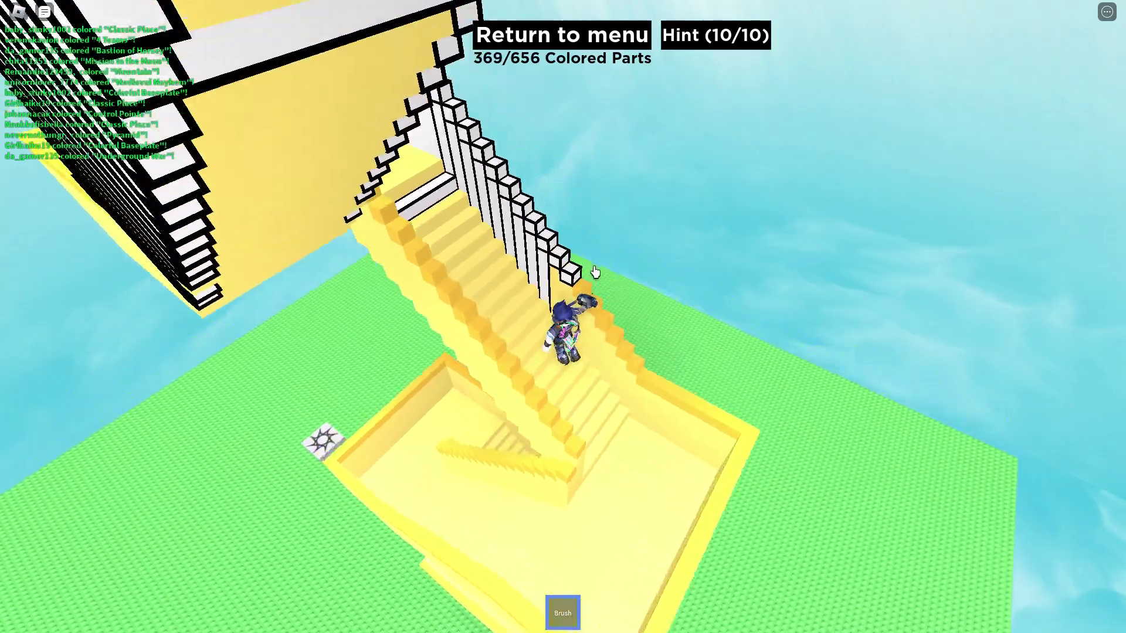
key(Left)
key(Left)
key(Left)
key(Left)
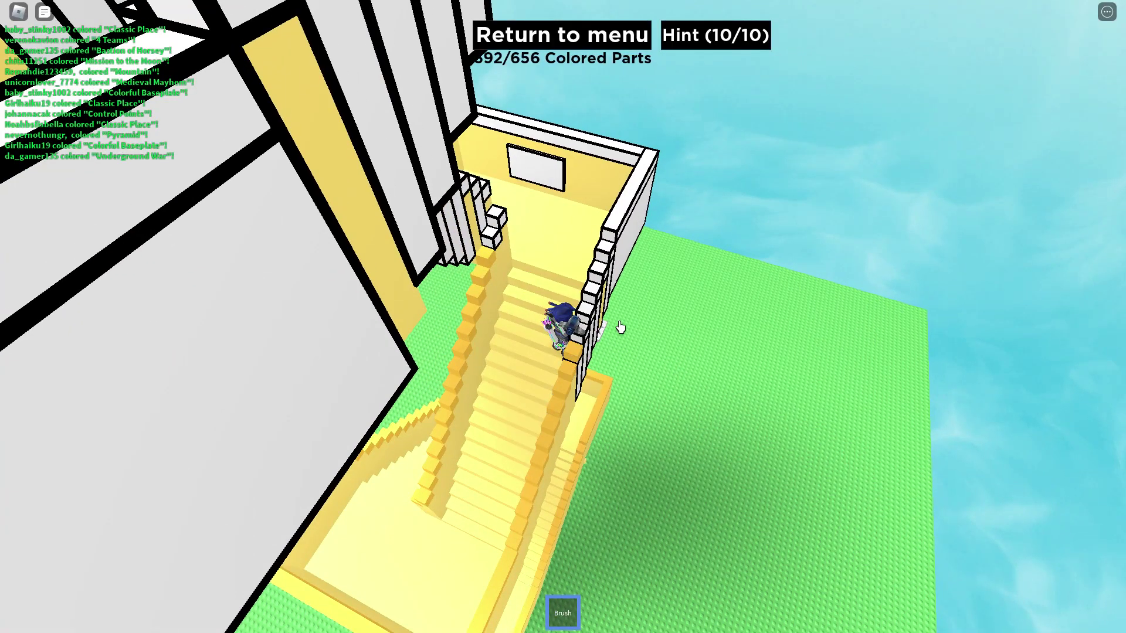
key(w)
click(571, 254)
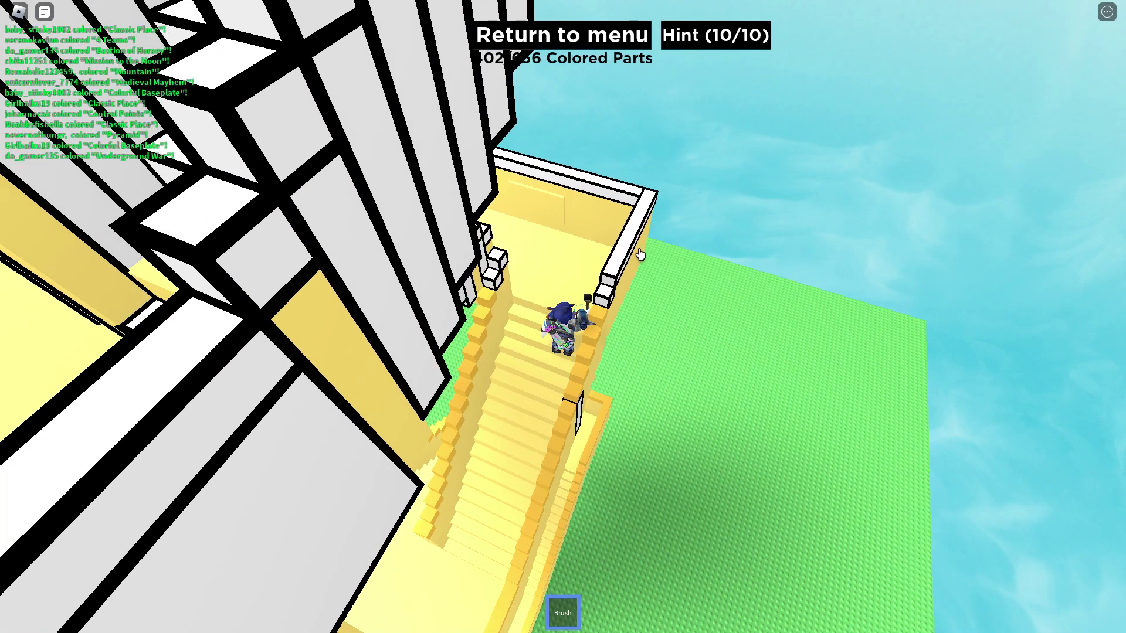
key(w)
click(623, 372)
click(646, 311)
click(605, 301)
click(587, 389)
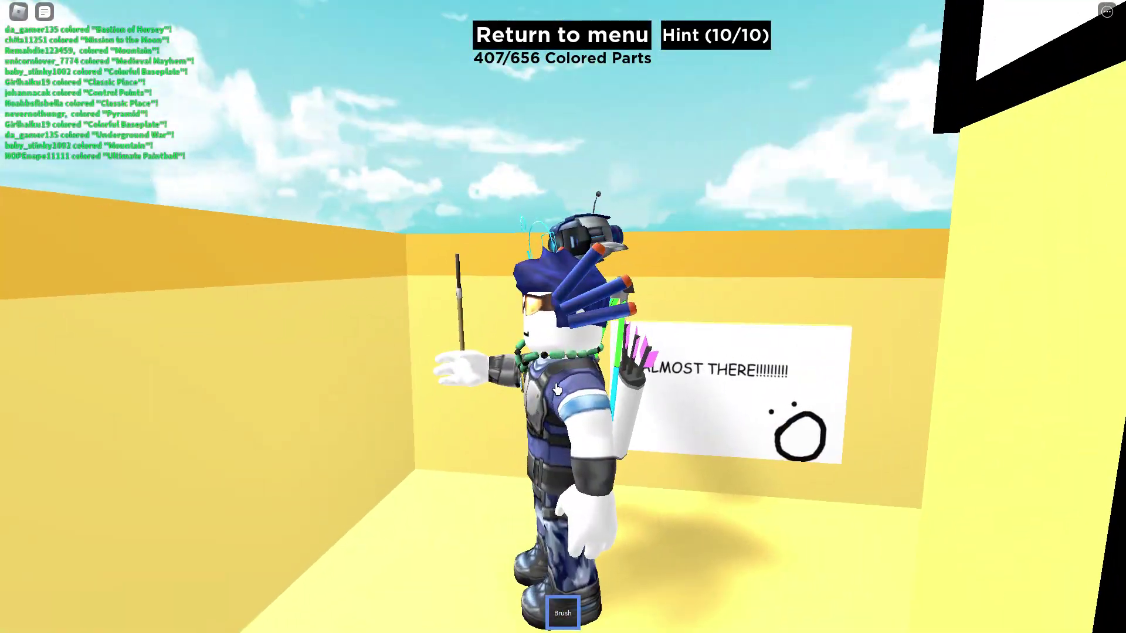
scroll(553, 390, down, 5)
Step: Paint the rest of the staircase room yellow, then head down the stairs
key(Page_Up)
click(504, 251)
click(563, 281)
click(676, 319)
key(w)
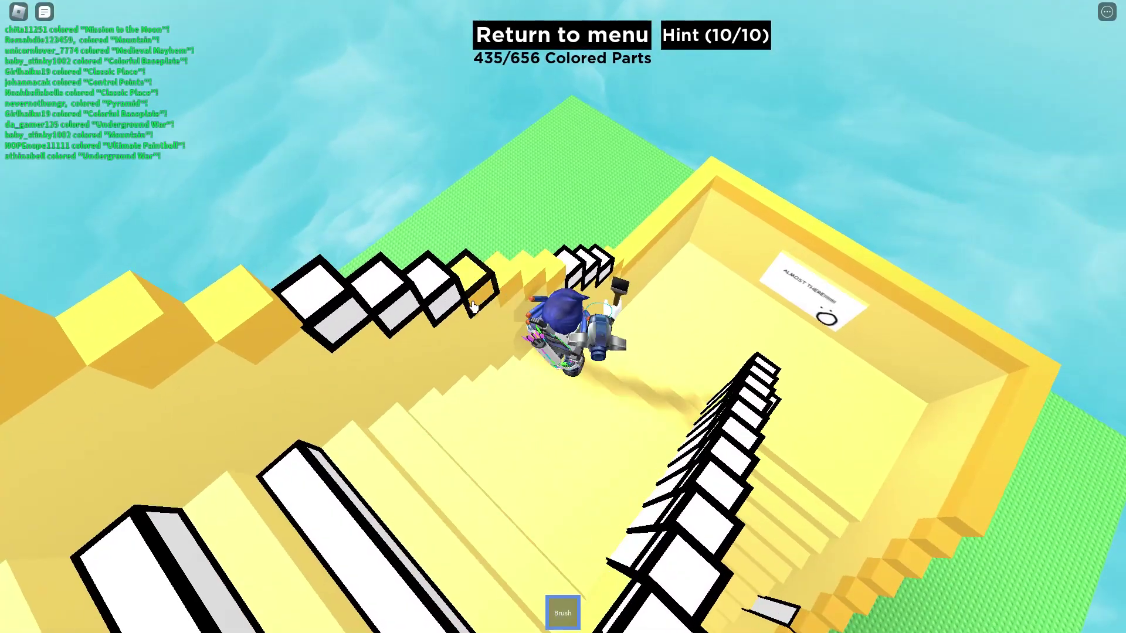
key(w)
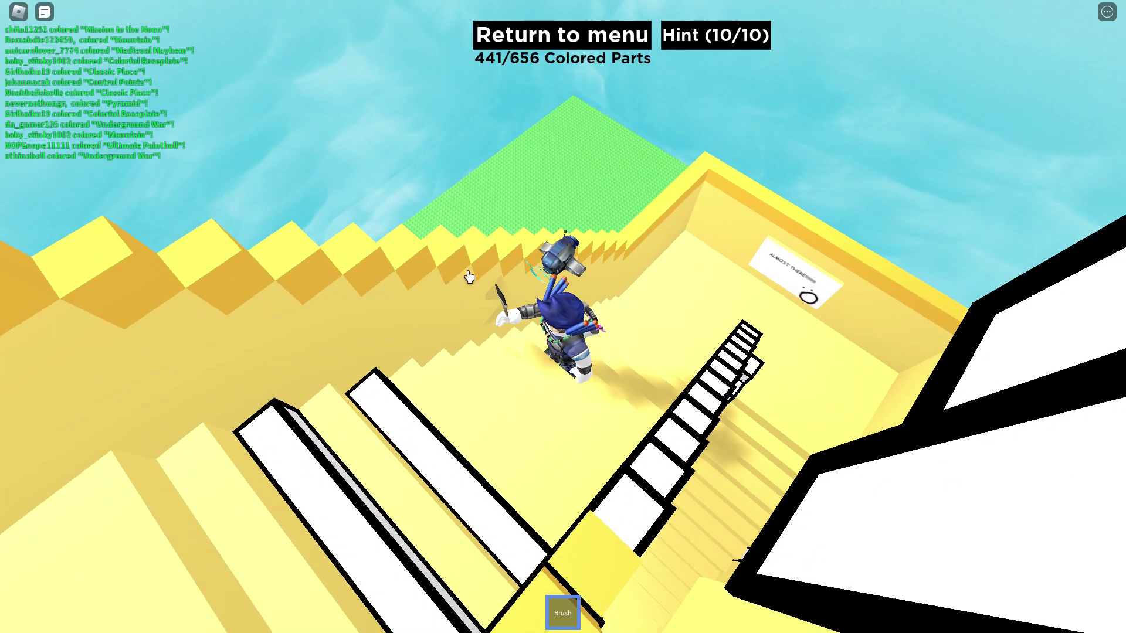
key(w)
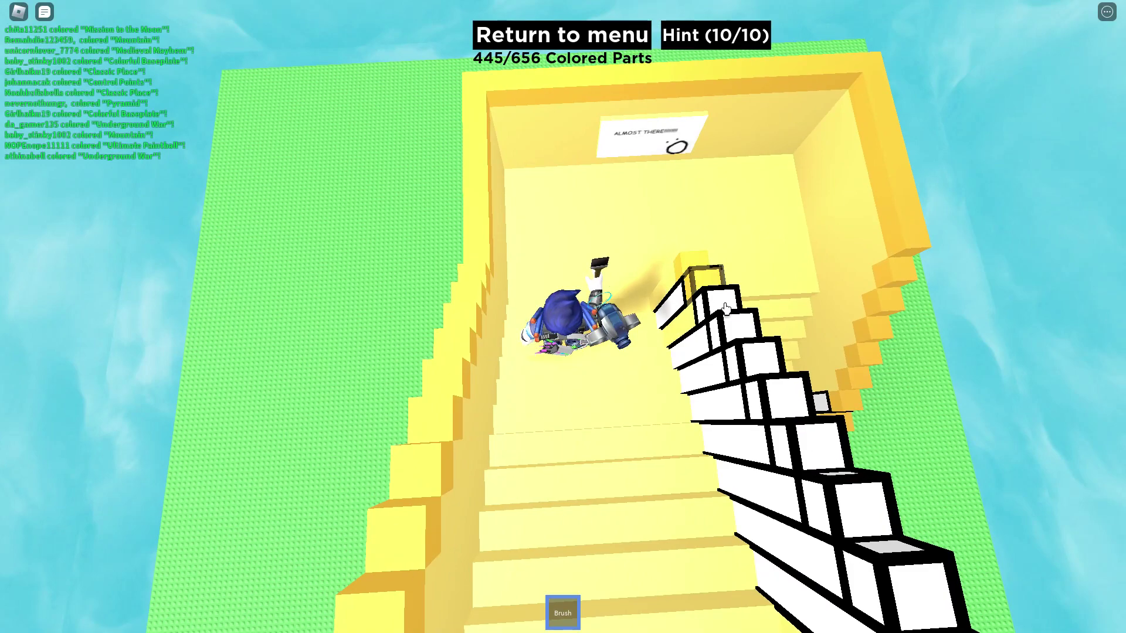
Step: Paint the lower flights' white steps yellow, reaching 554 of 656 parts
key(w)
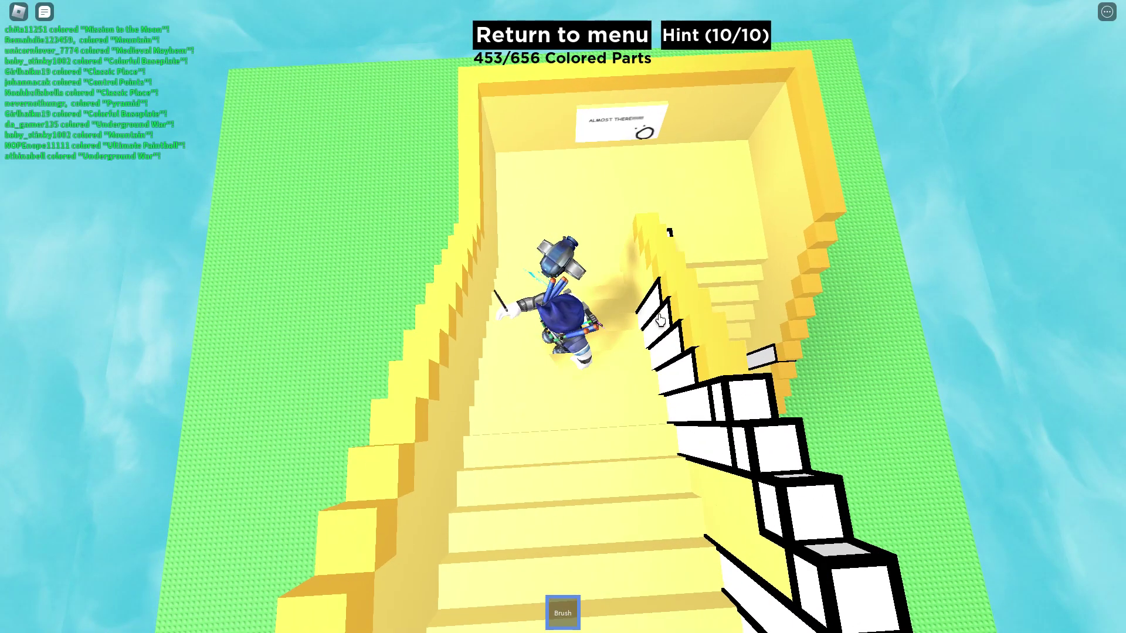
key(w)
key(w)
key(w)
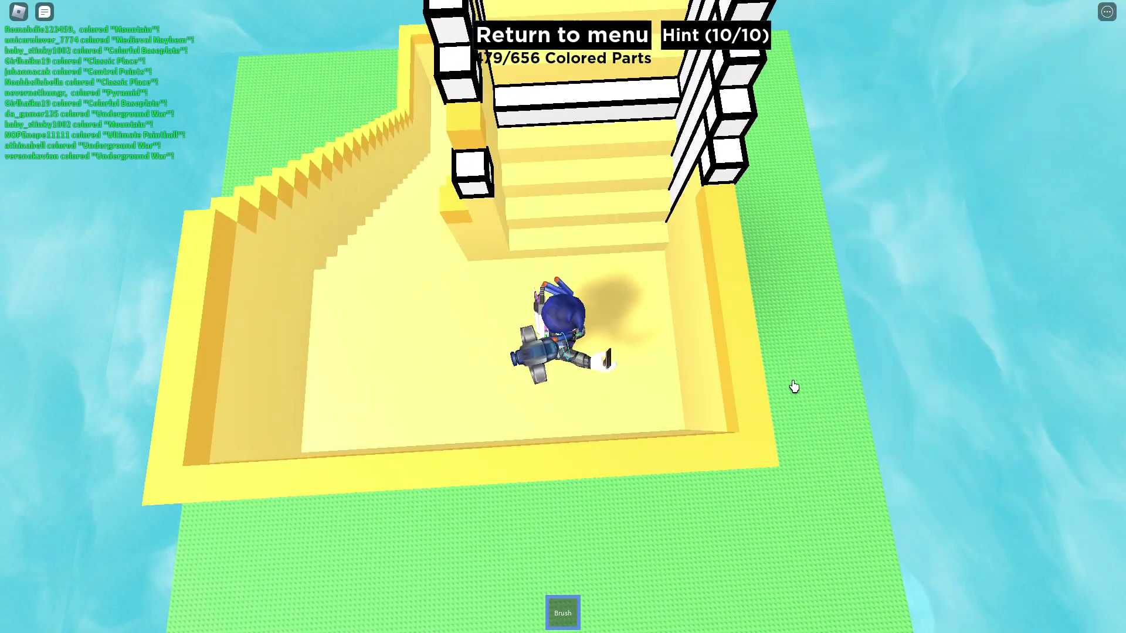
key(w)
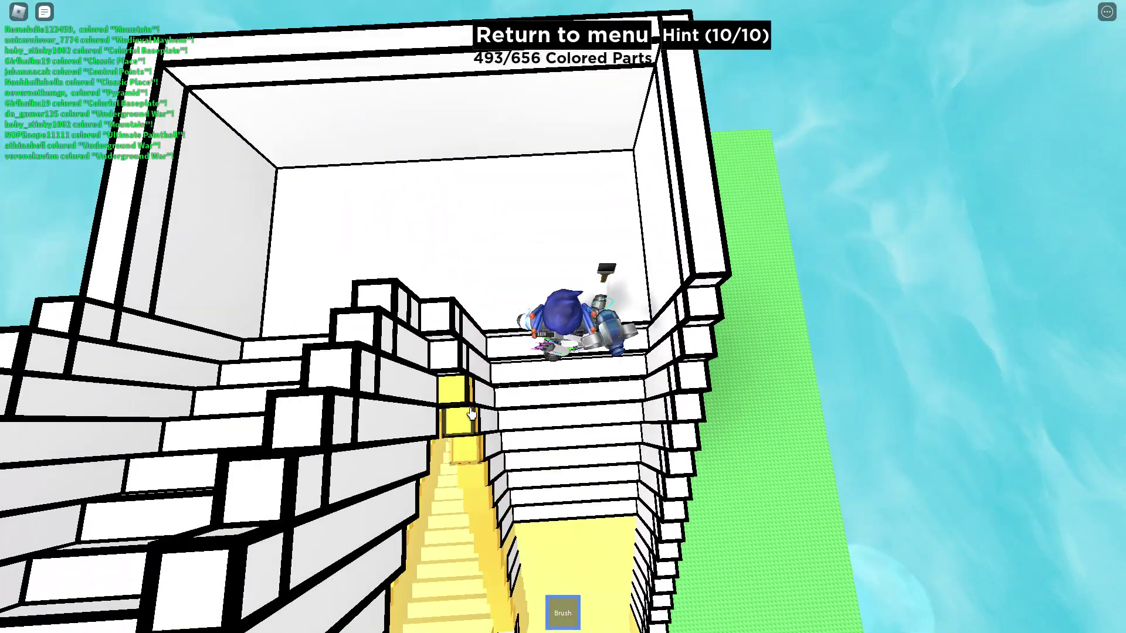
key(w)
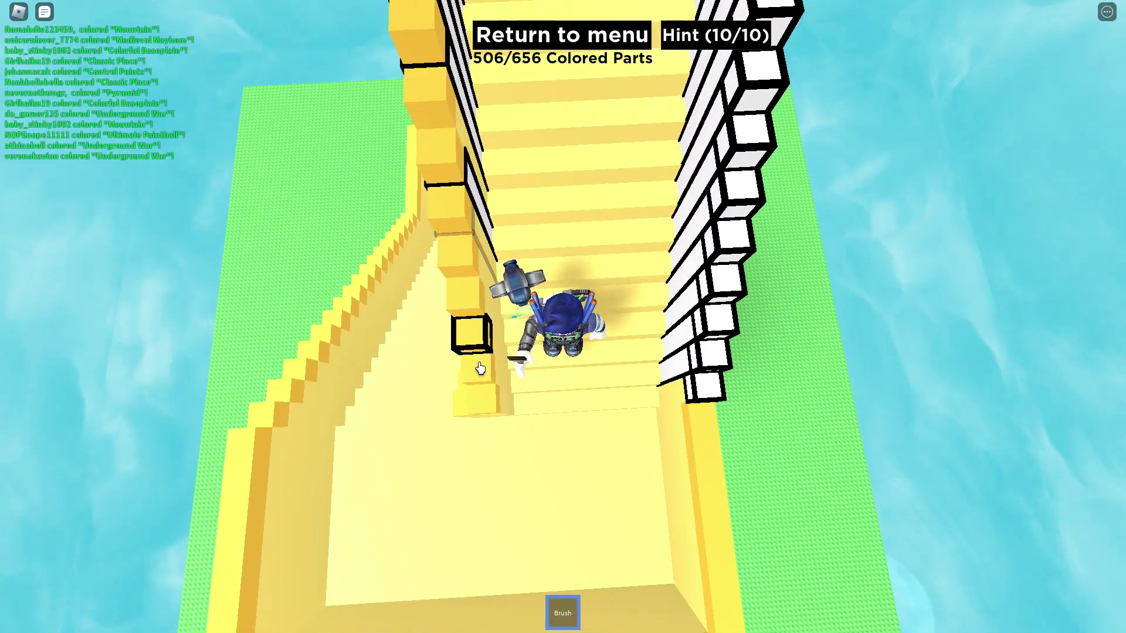
key(w)
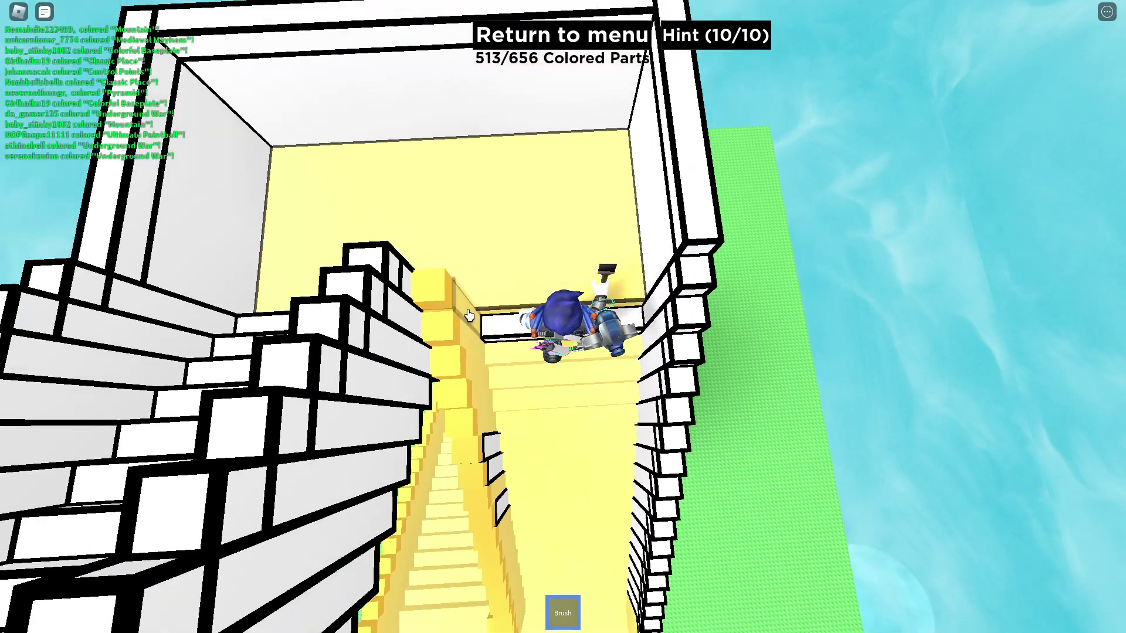
key(w)
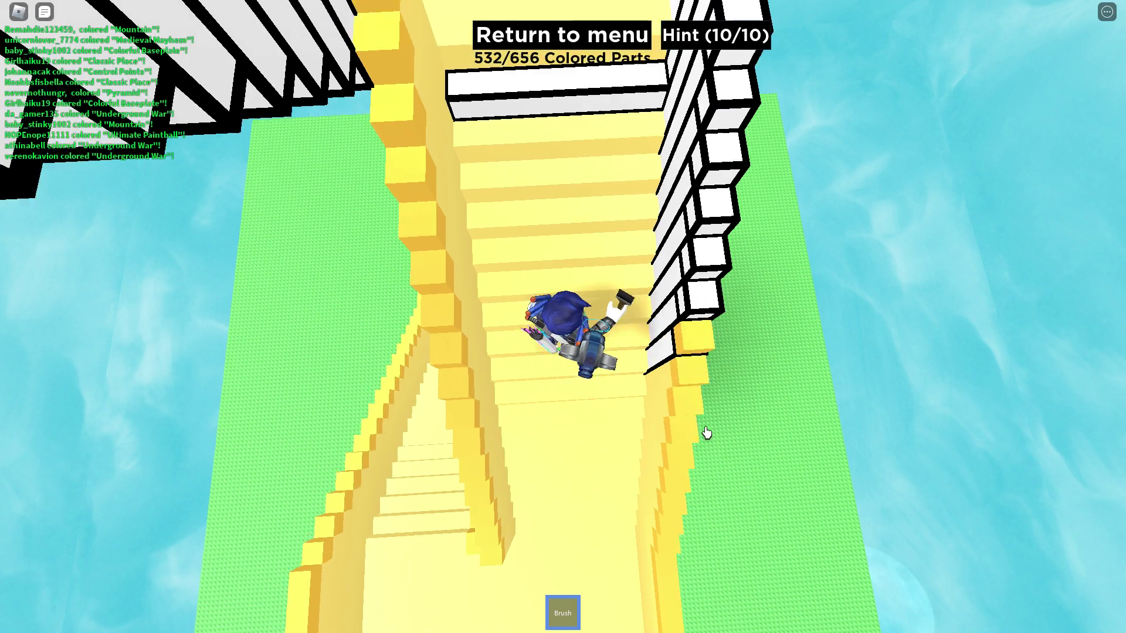
drag(686, 435, 678, 427)
drag(703, 327, 691, 393)
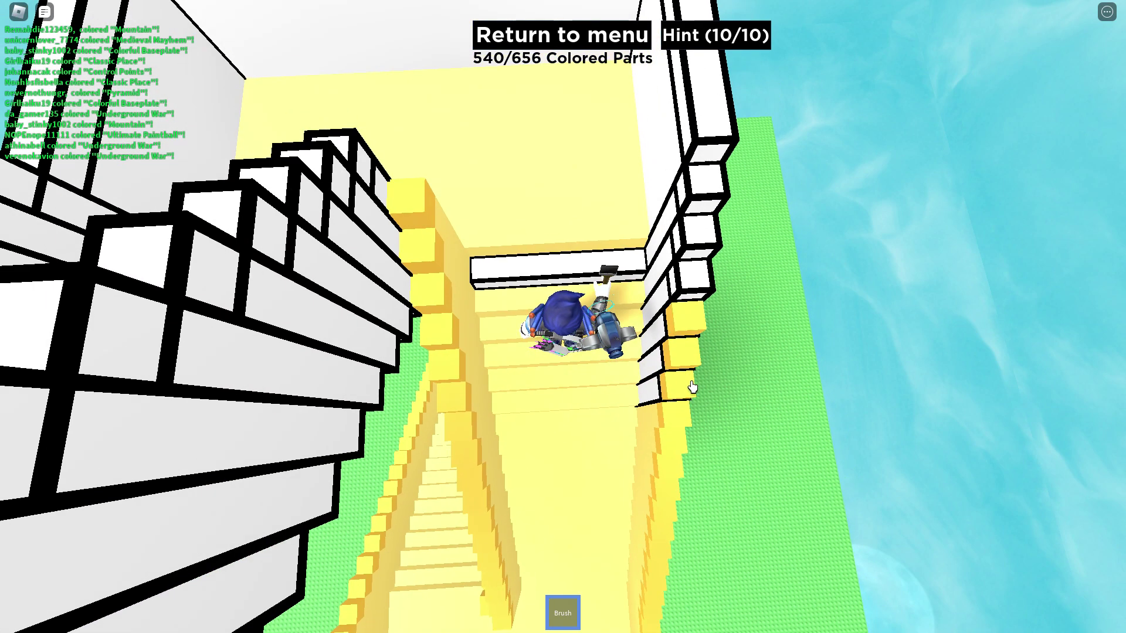
key(w)
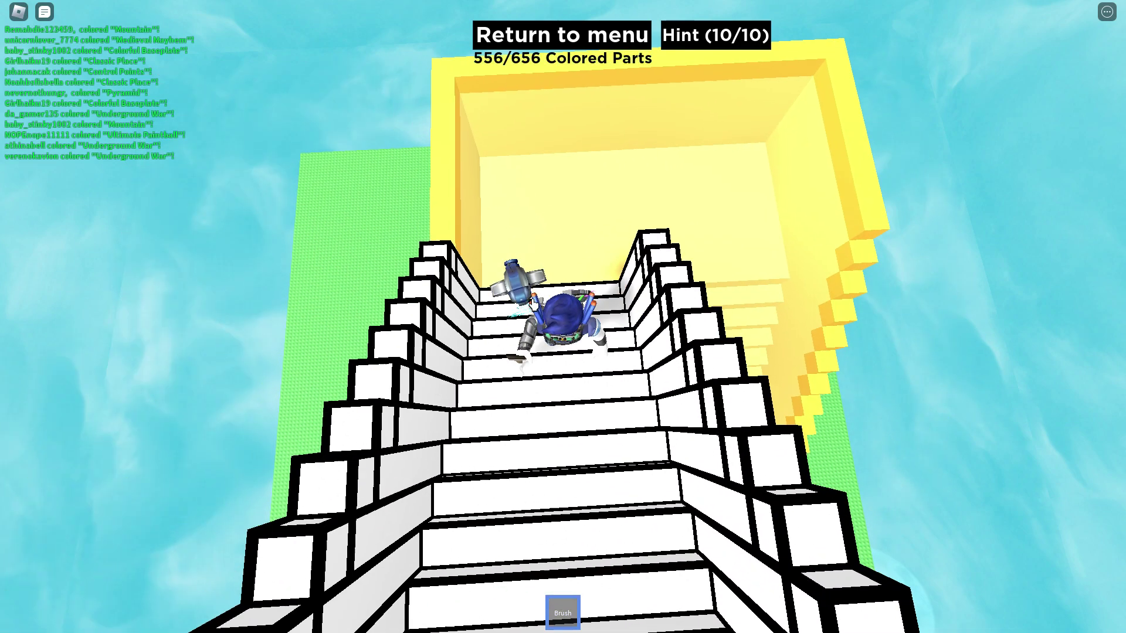
Step: Paint the remaining white stair parts yellow while climbing into the walled room
mouse_move(615, 245)
mouse_down()
mouse_move(566, 348)
mouse_move(680, 377)
mouse_move(668, 390)
mouse_move(530, 320)
mouse_move(507, 354)
mouse_up()
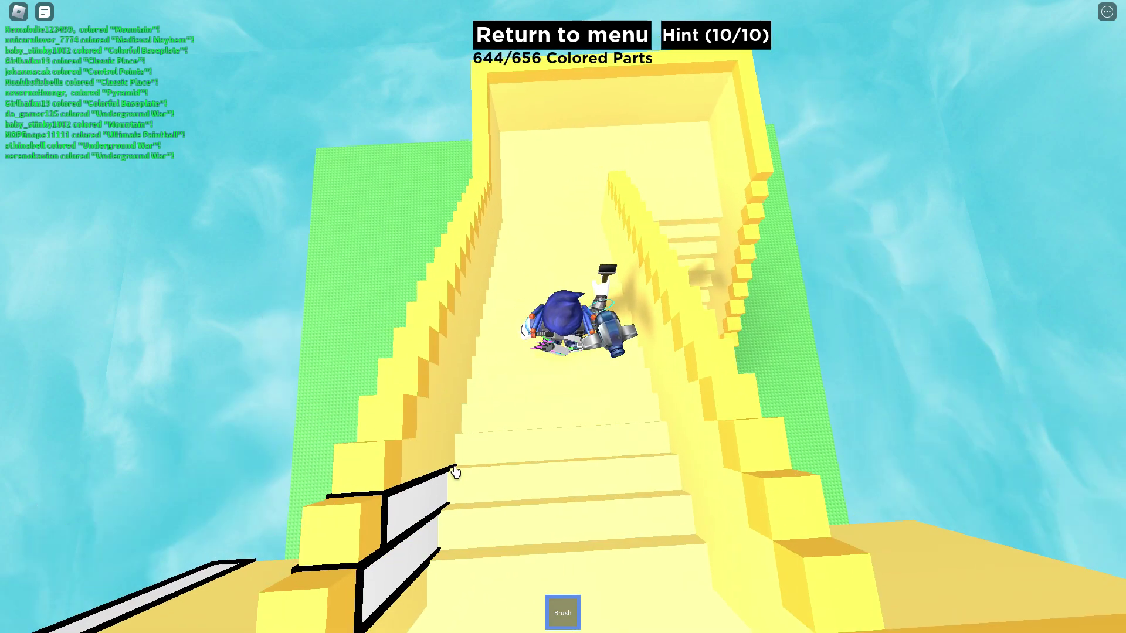
mouse_move(468, 540)
mouse_down()
mouse_move(568, 198)
mouse_move(779, 290)
mouse_move(510, 243)
mouse_move(451, 185)
mouse_up()
key(w)
key(w)
key(w)
scroll(472, 195, down, 10)
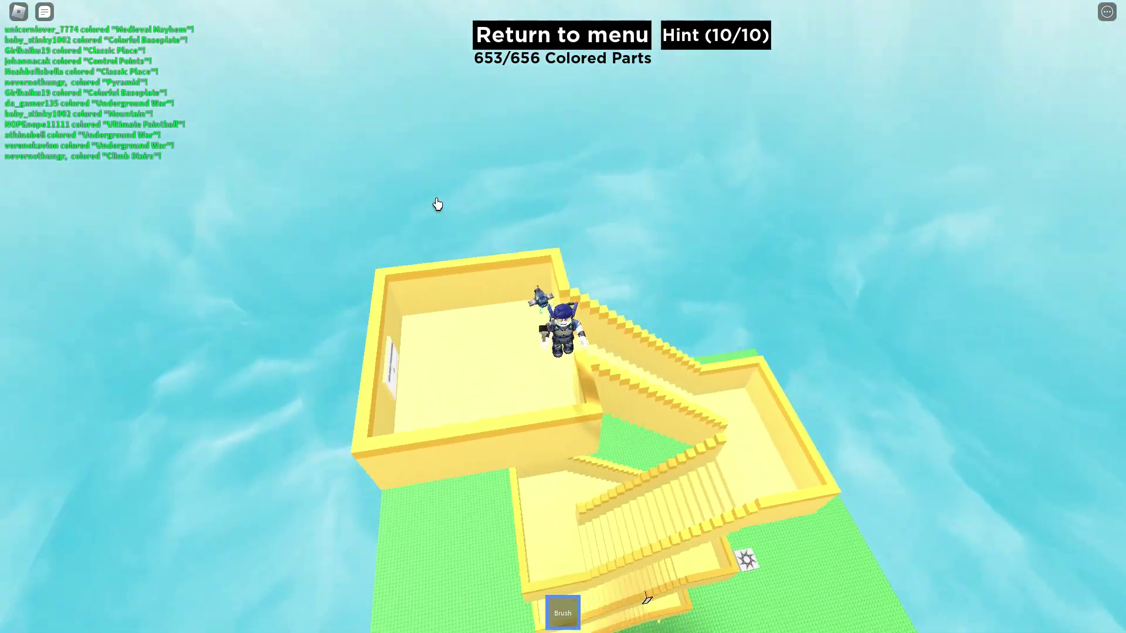
scroll(435, 206, up, 15)
scroll(438, 204, down, 10)
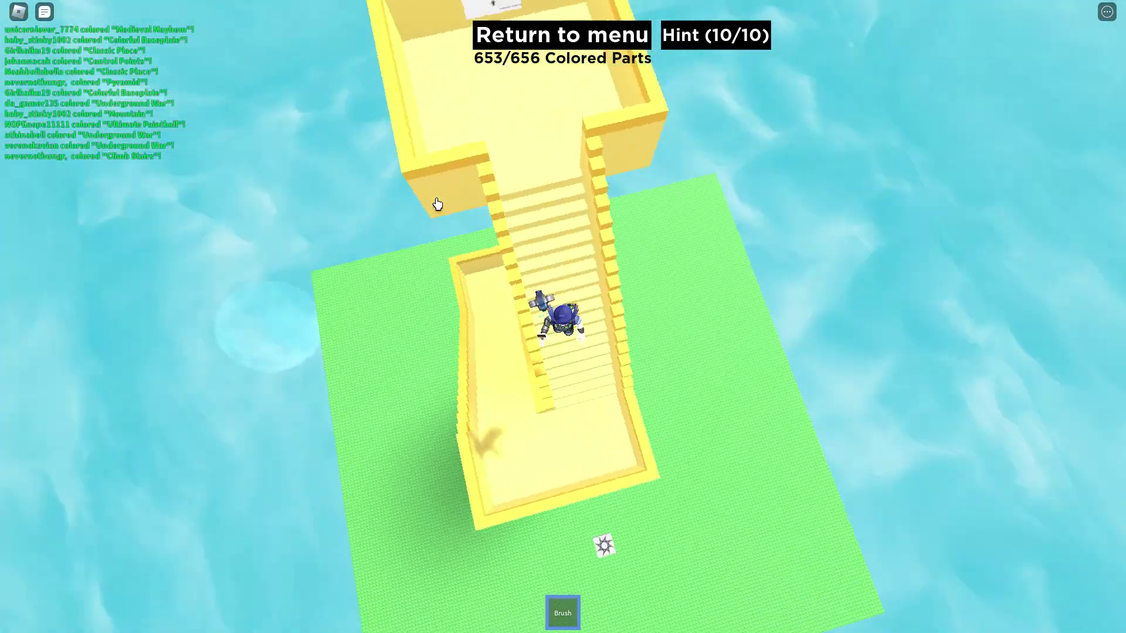
scroll(438, 204, up, 3)
scroll(437, 204, down, 2)
Step: Climb to the top to complete 656/656 and the badge, then return to the menu
drag(437, 205, 525, 351)
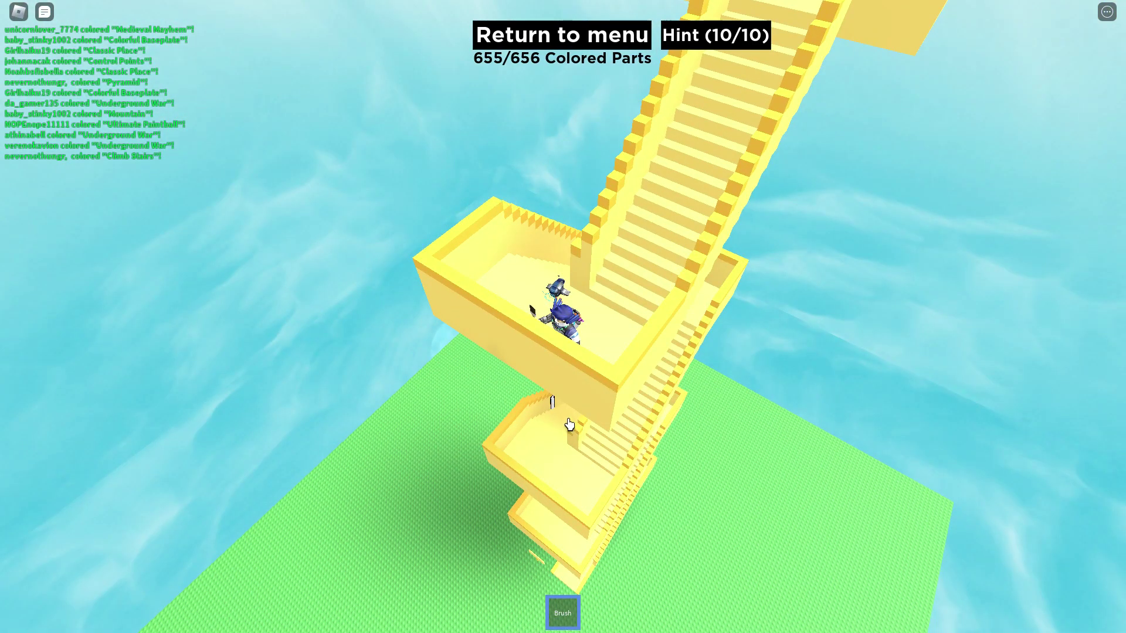
key(w)
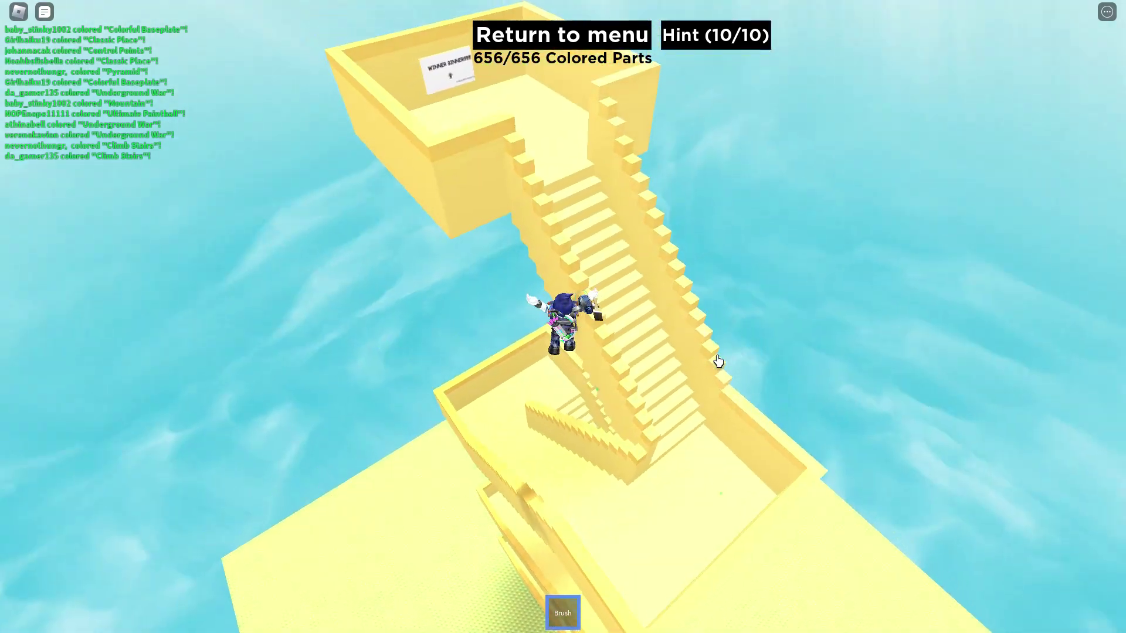
key(w)
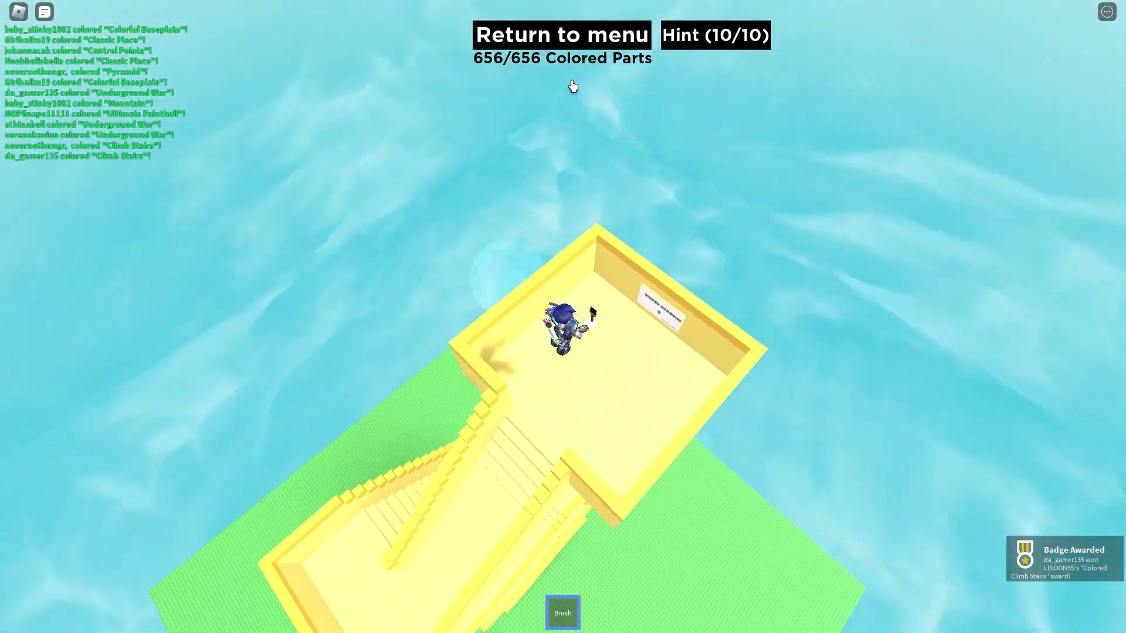
click(573, 44)
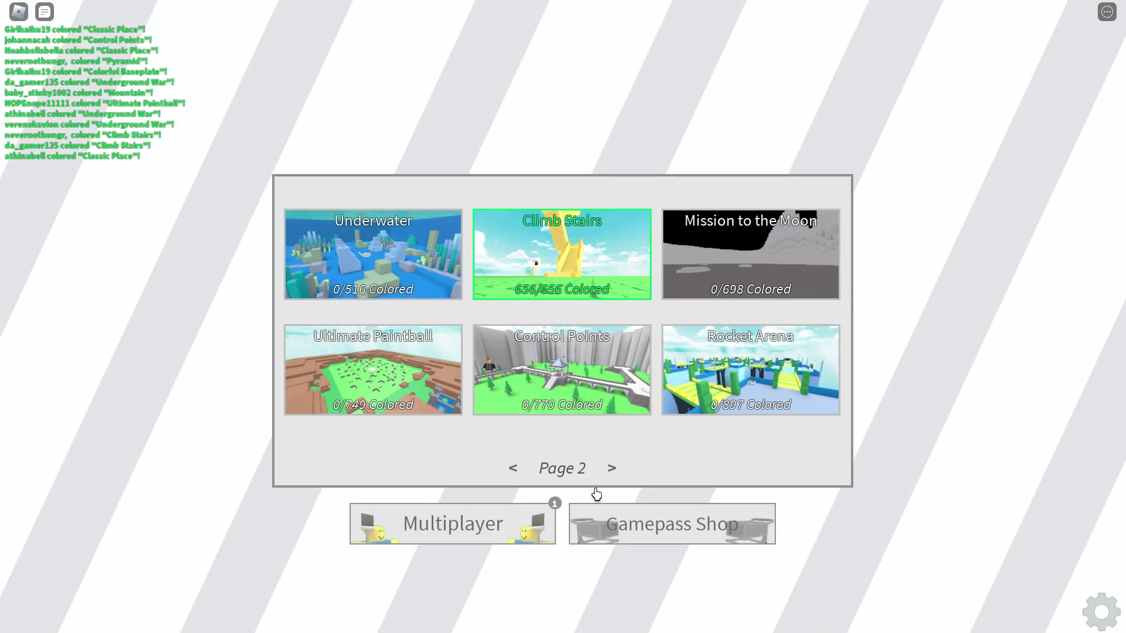
Step: Go to page 3 of the levels and enter the Pyramid level
click(631, 490)
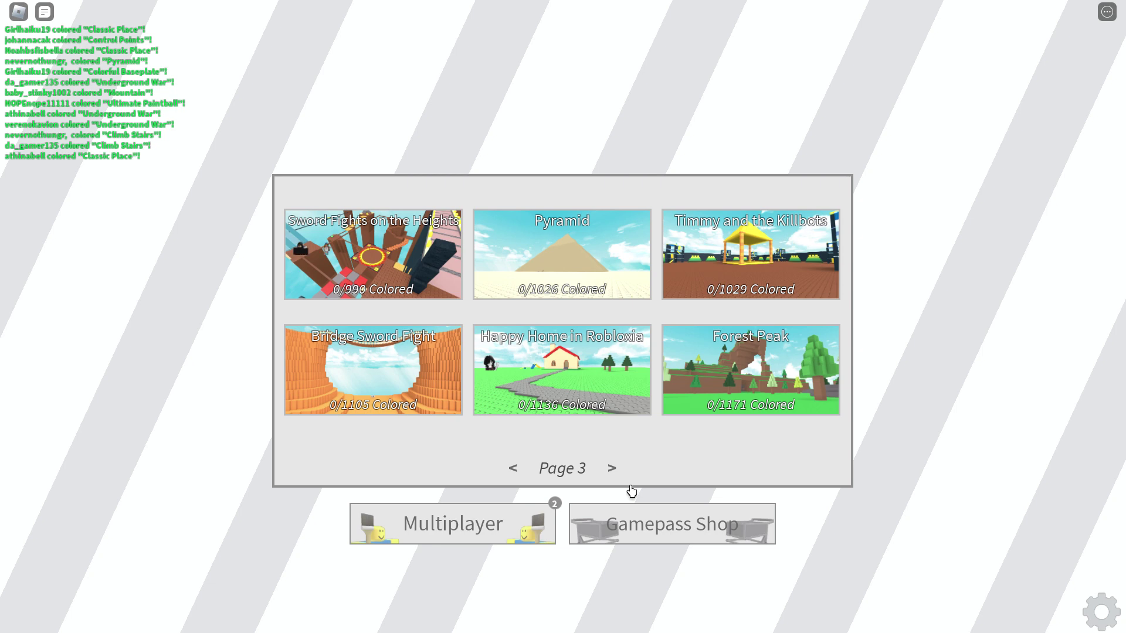
click(597, 321)
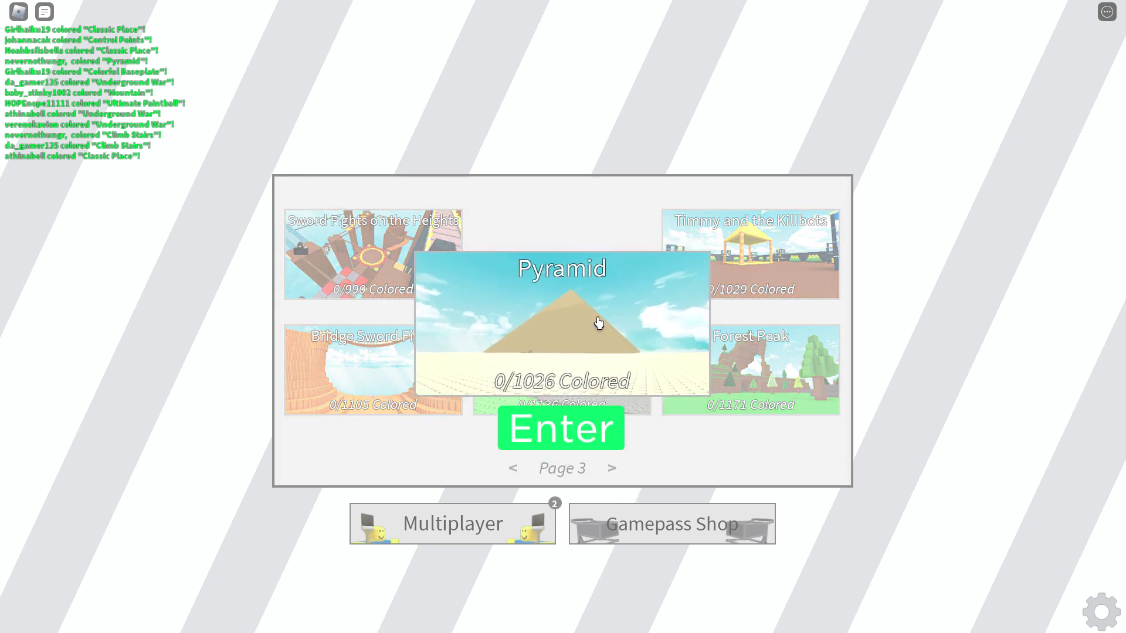
click(605, 424)
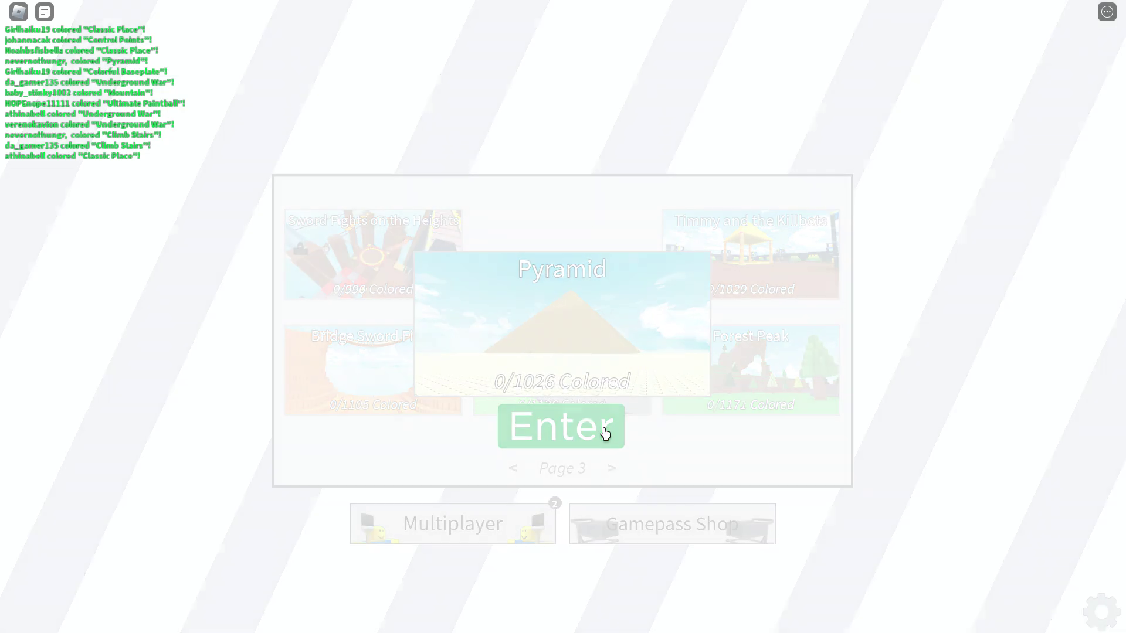
key(w)
key(w)
Step: Walk through the pyramid tunnel and up its stairs, painting them tan to 275 of 1026
key(a)
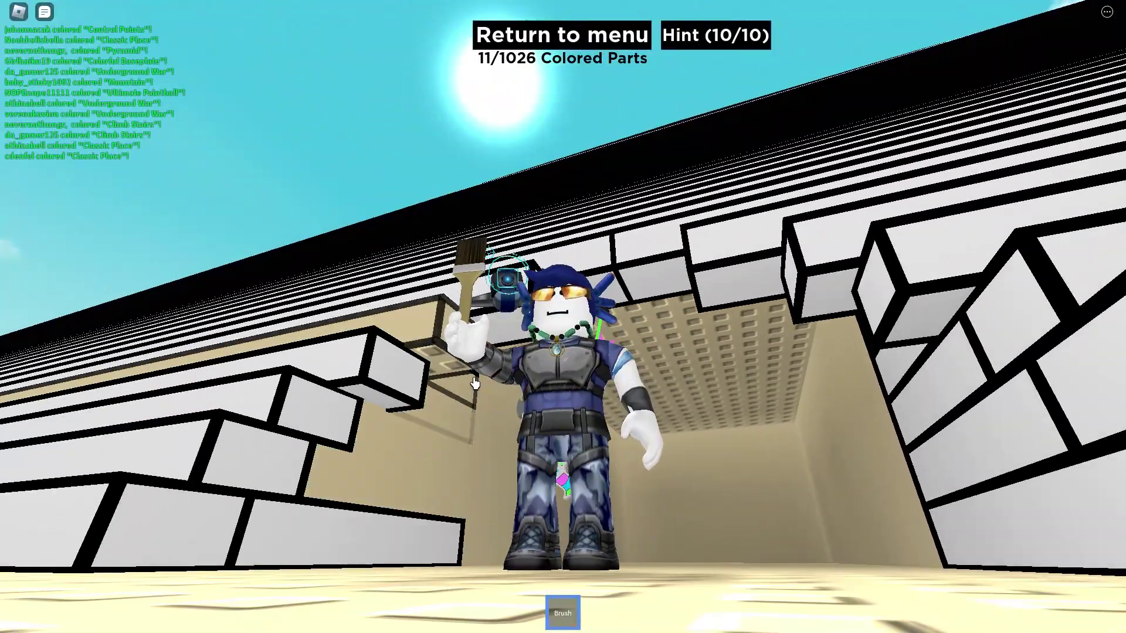
key(w)
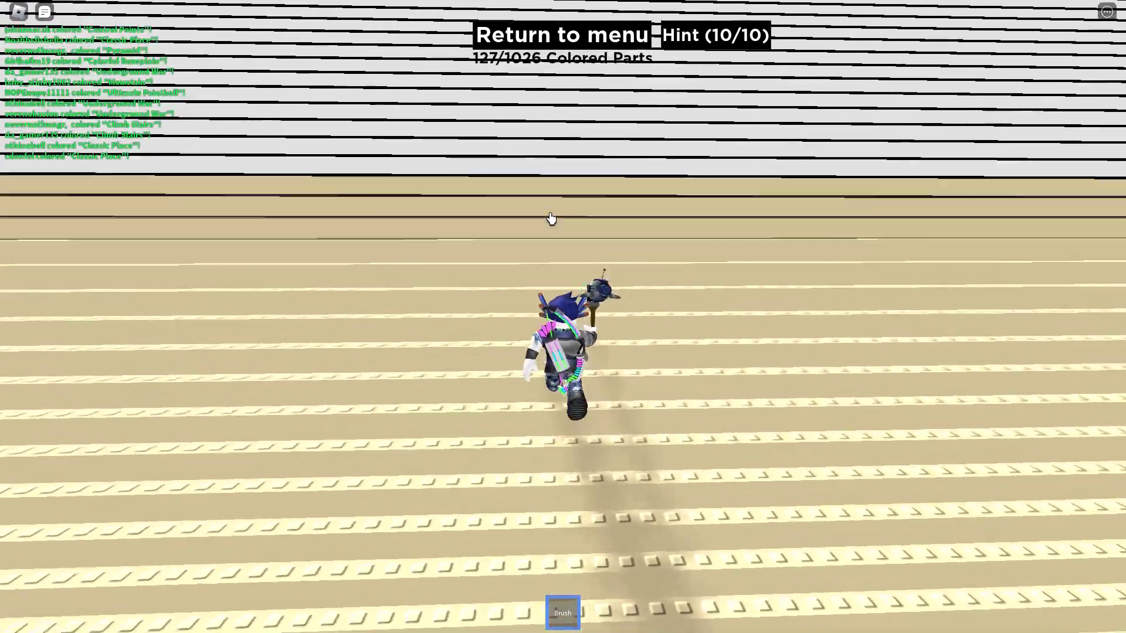
key(w)
key(w)
key(w)
key(w)
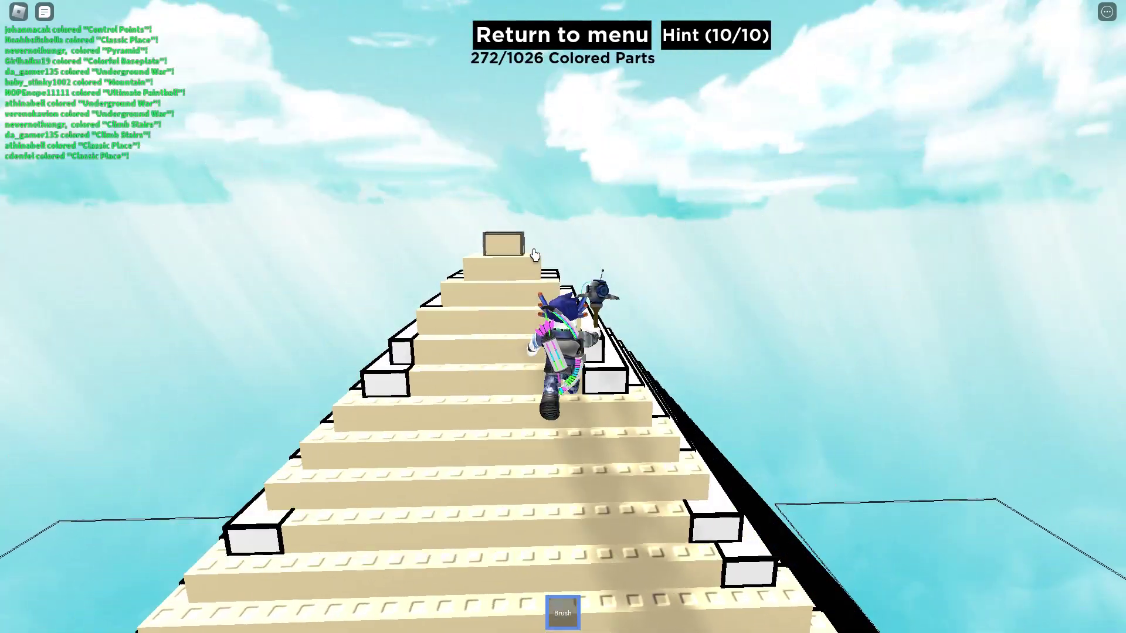
drag(533, 255, 520, 343)
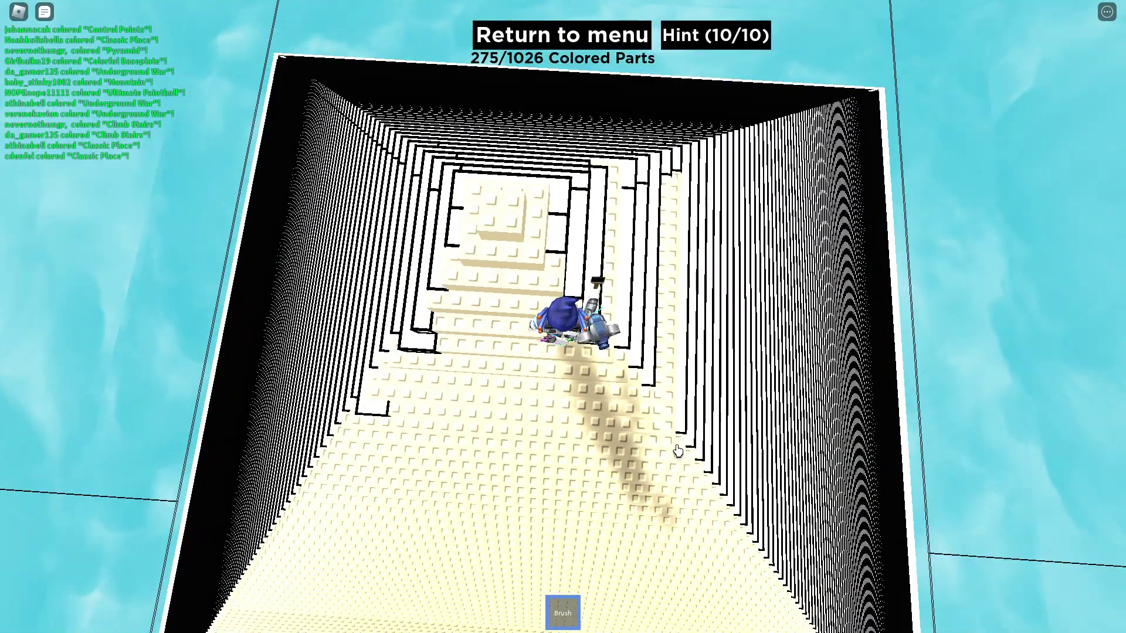
Step: Paint the right and the black-striped left stair walls tan from overhead
mouse_move(649, 324)
mouse_down()
mouse_move(804, 395)
mouse_move(868, 406)
mouse_up()
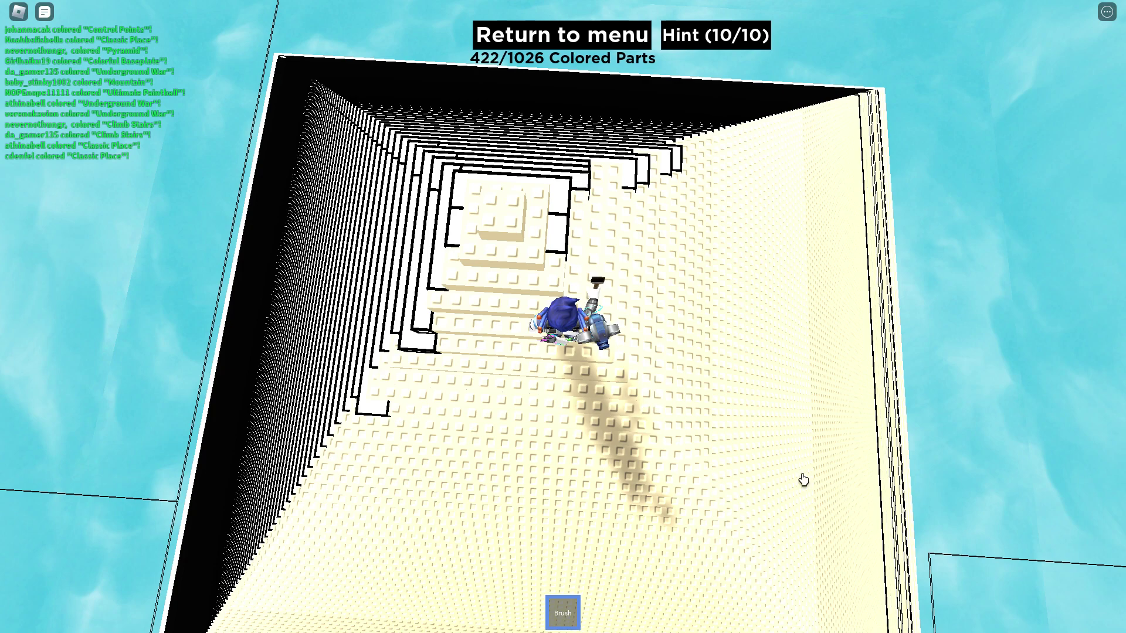
key(Right)
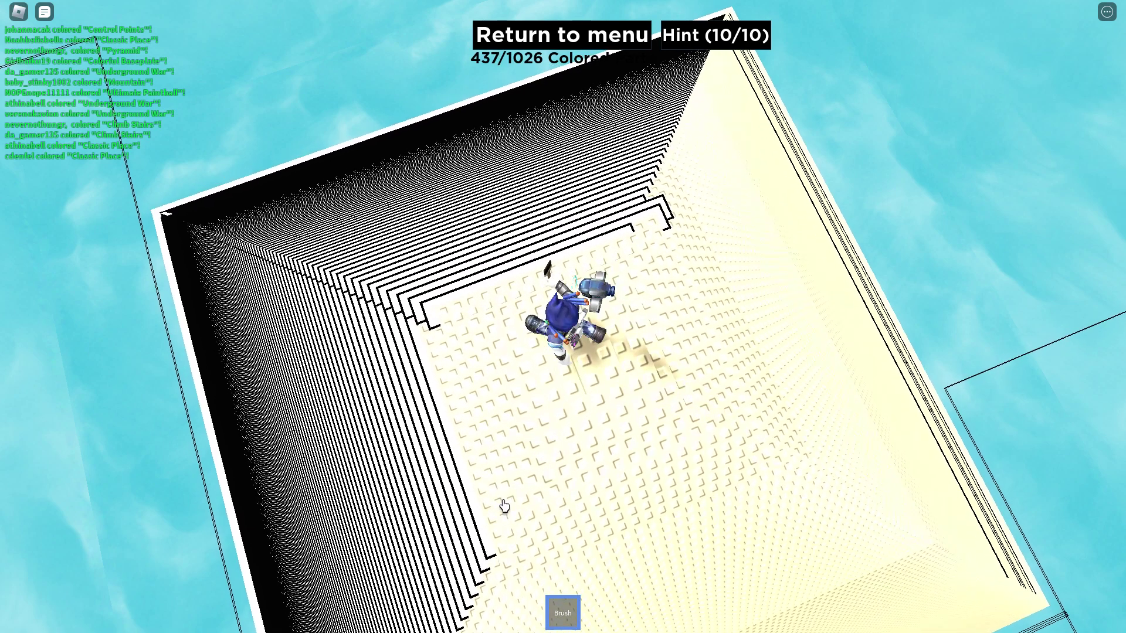
drag(489, 517, 273, 585)
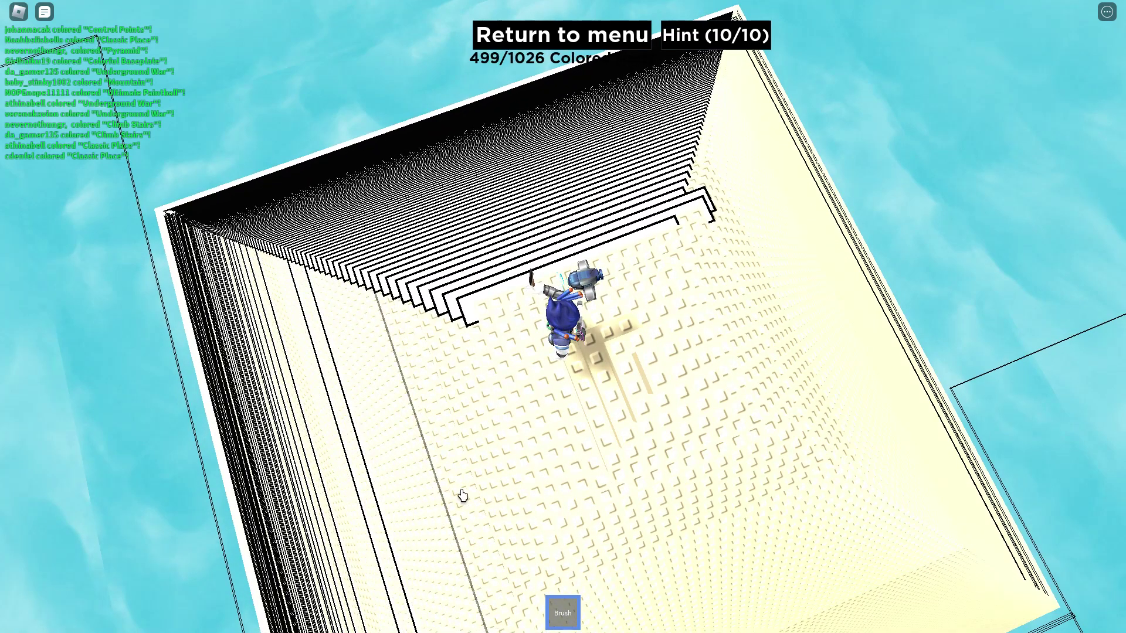
key(w)
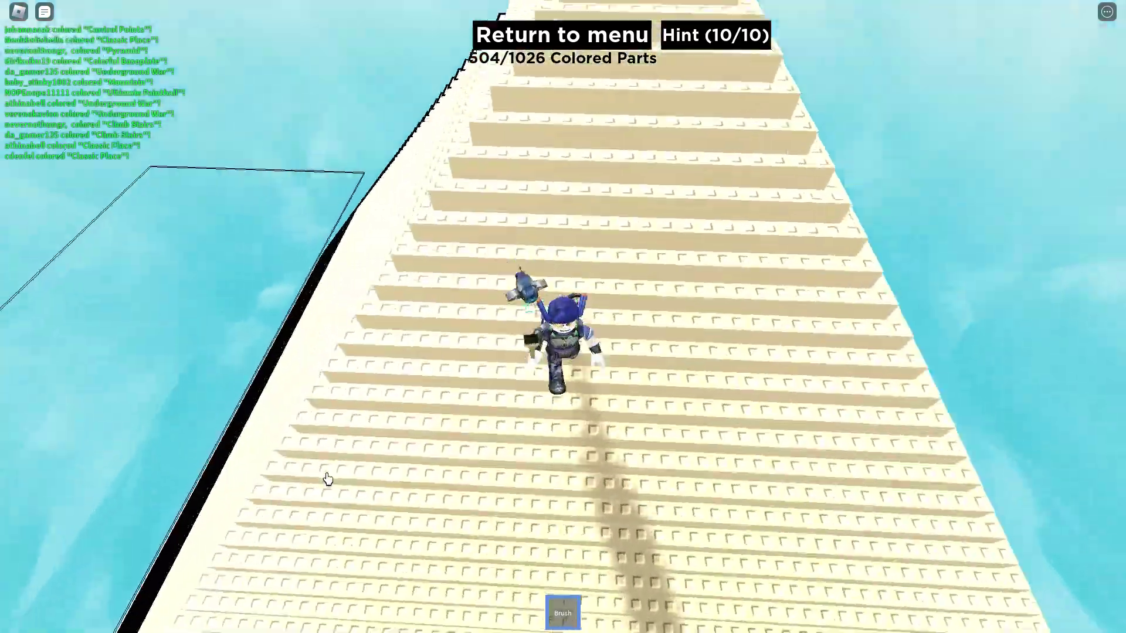
scroll(390, 456, down, 10)
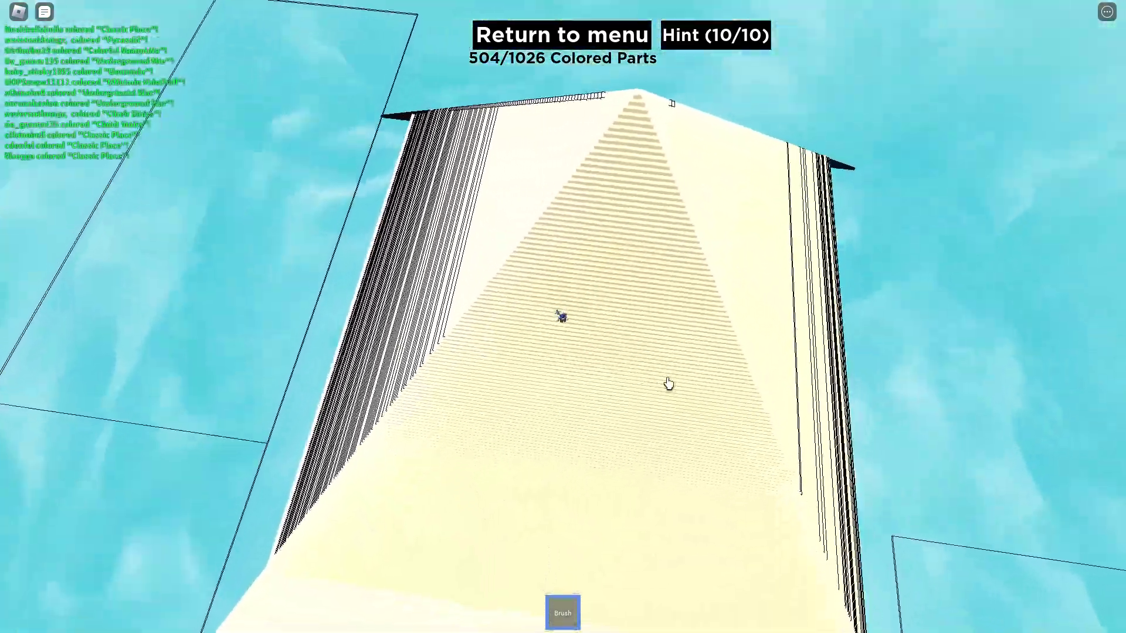
Step: Walk across the pyramid's outer steps, painting them tan
key(w)
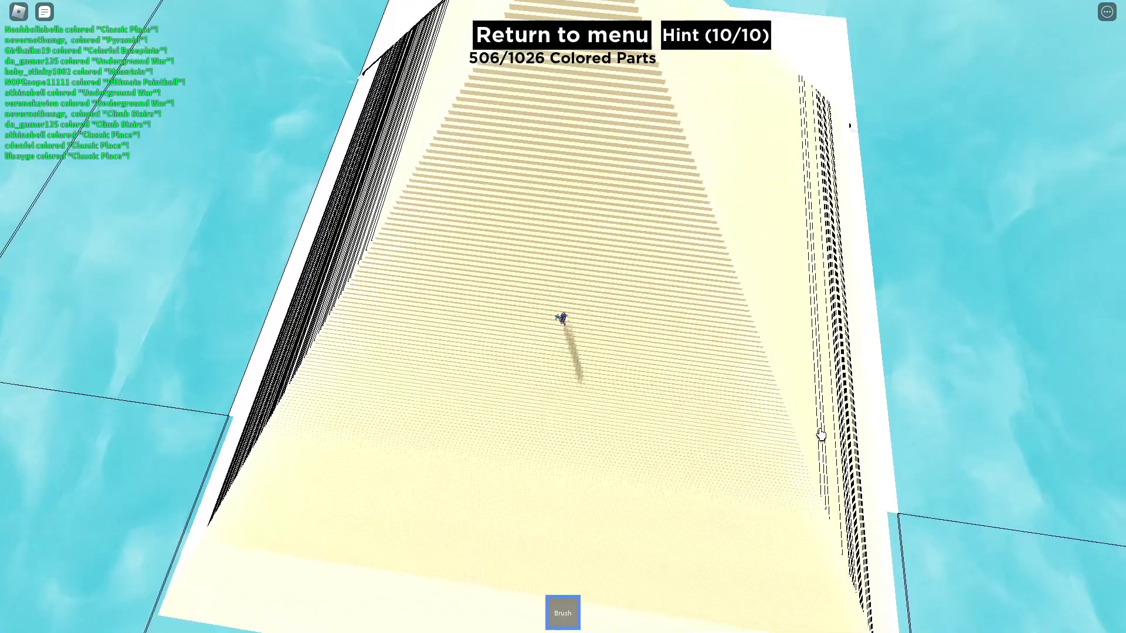
key(w)
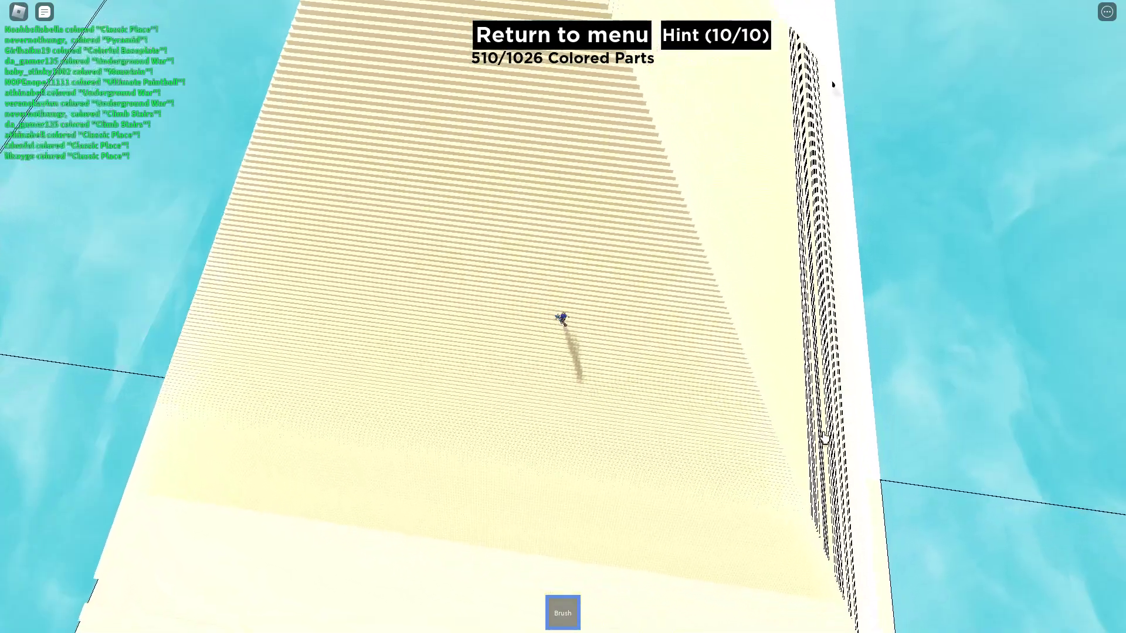
key(w)
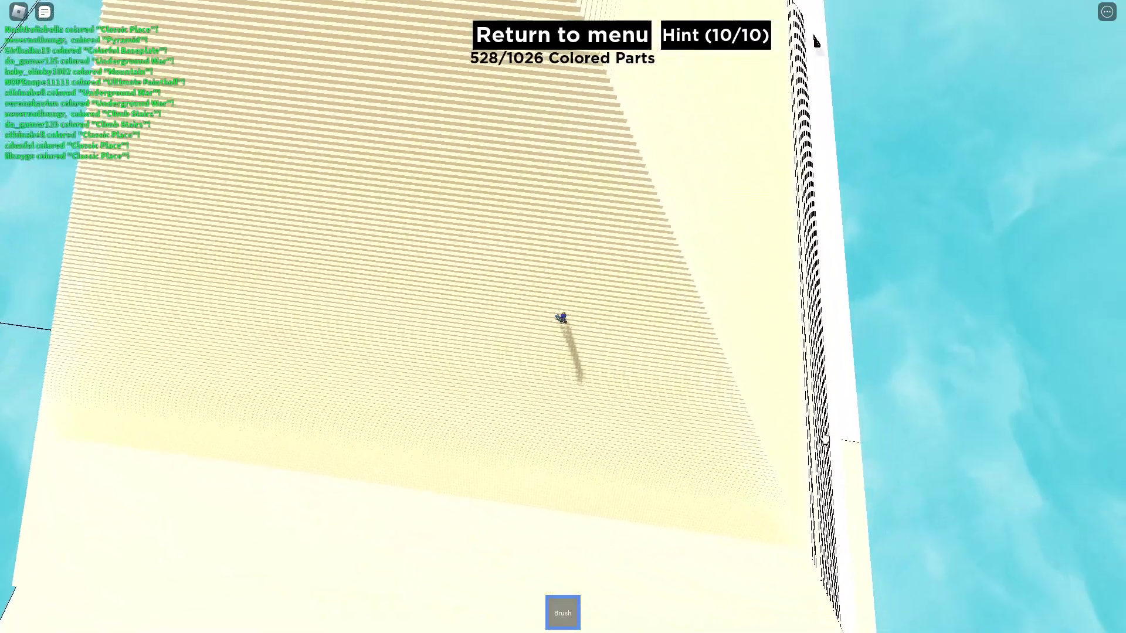
key(w)
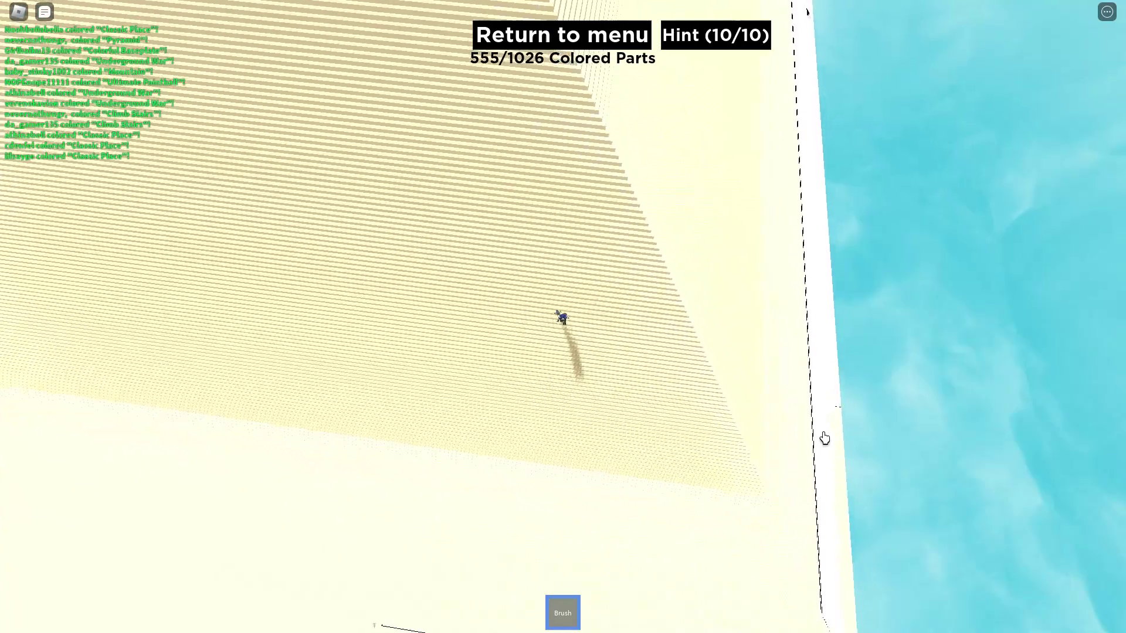
key(w)
key(Right)
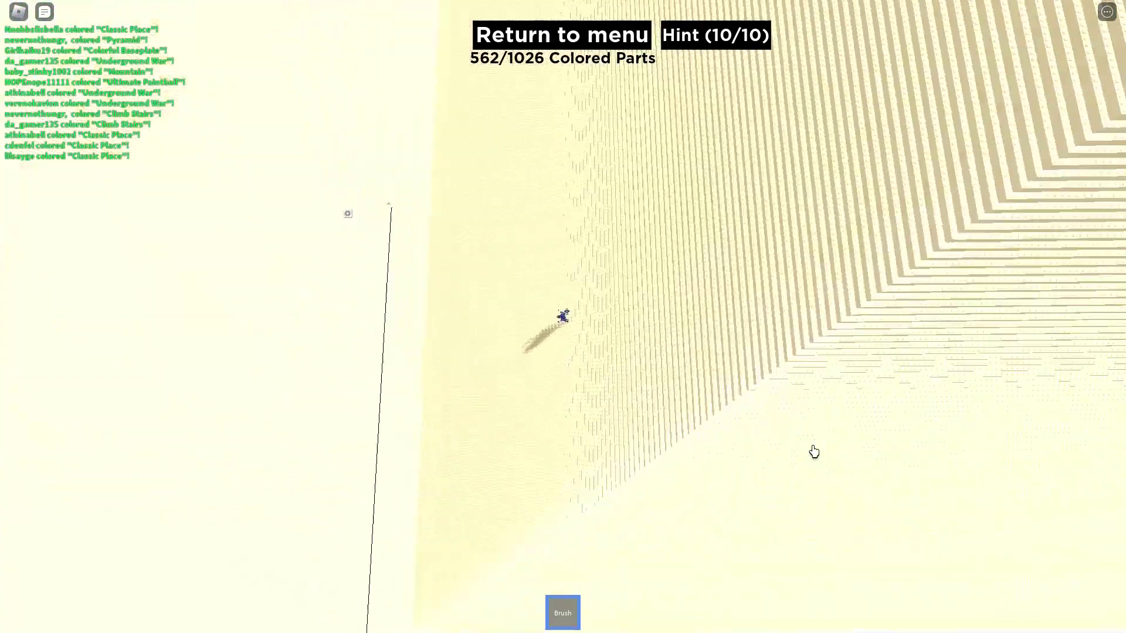
key(w)
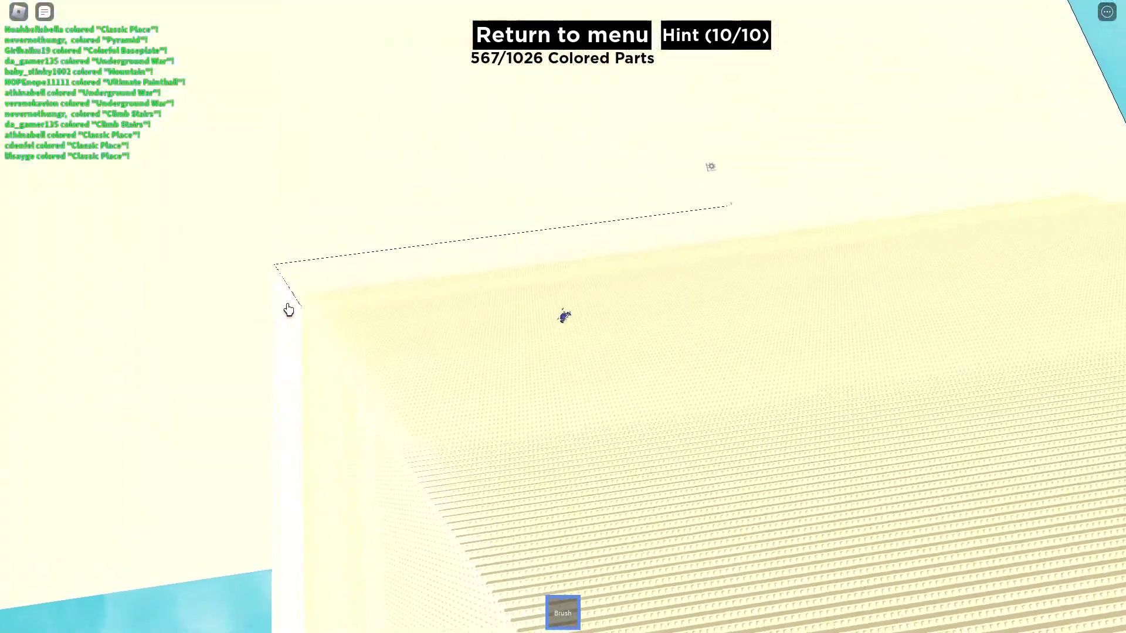
key(Right)
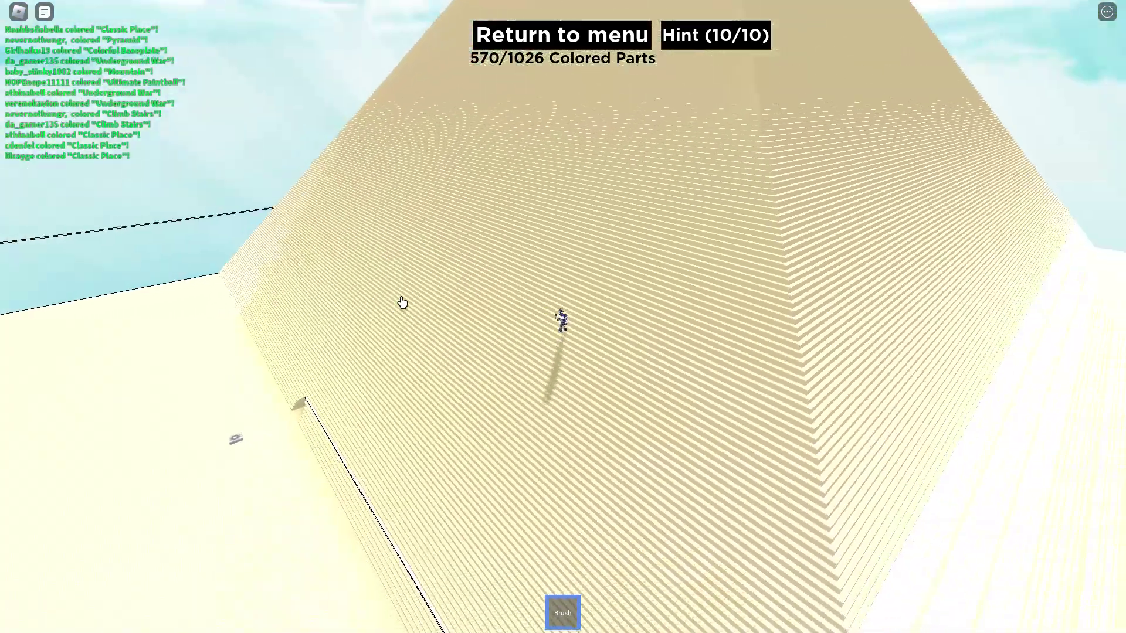
key(w)
key(Right)
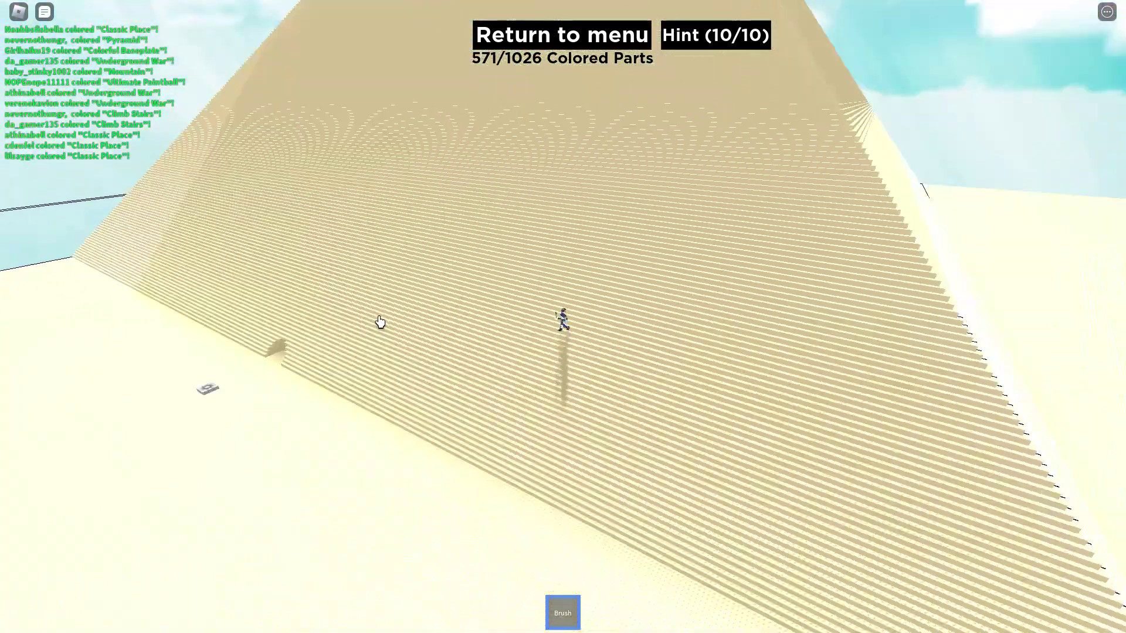
key(Right)
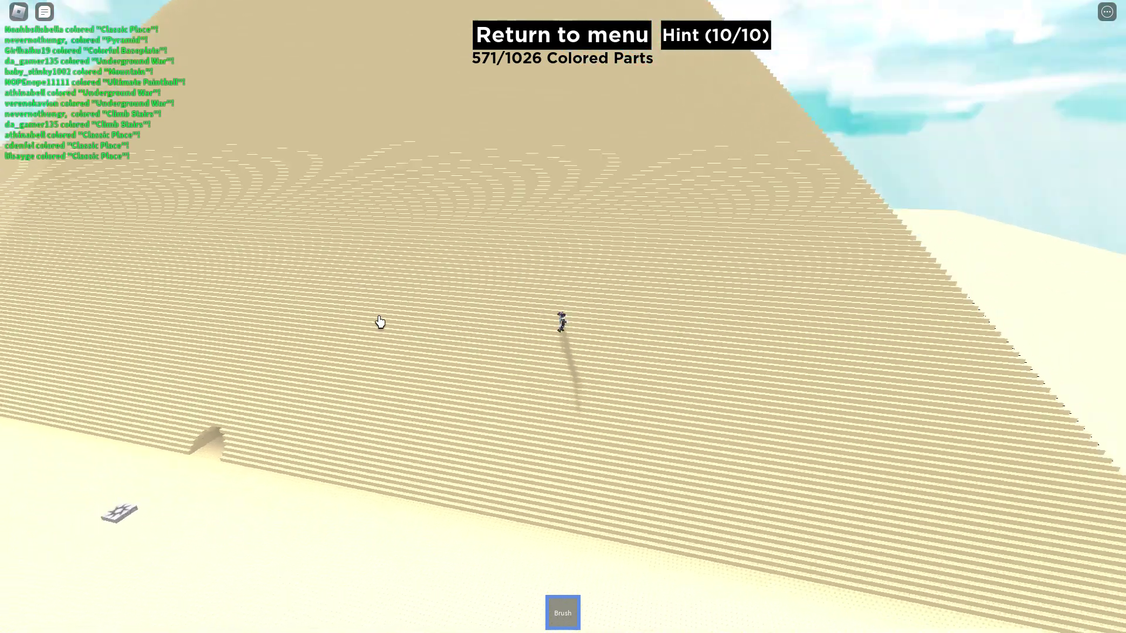
key(Right)
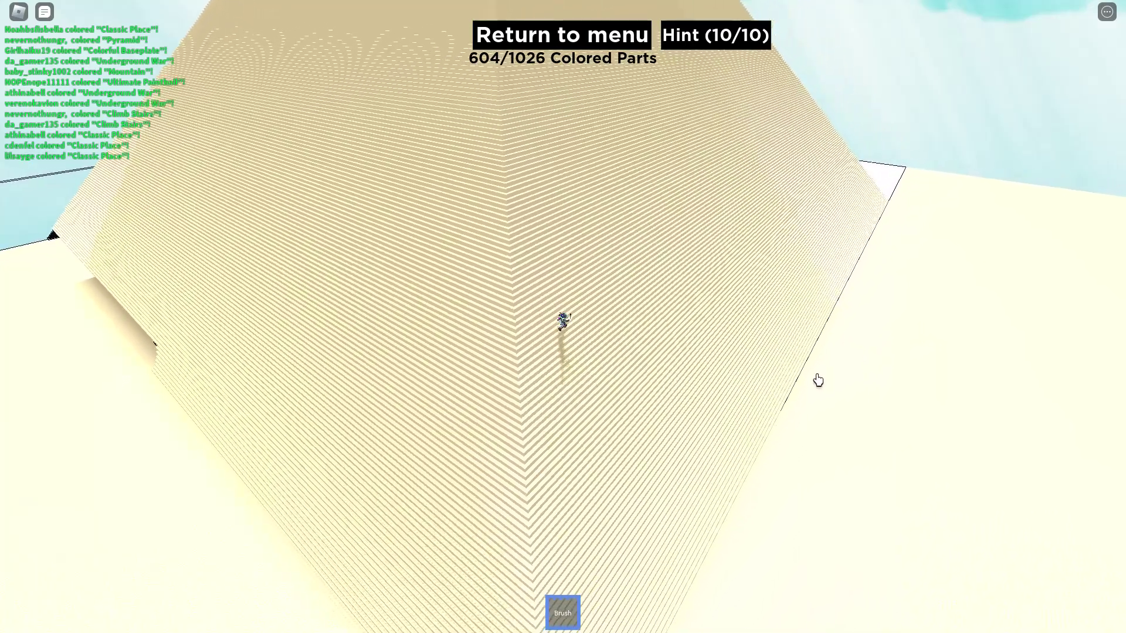
Step: Paint the remaining uncolored pyramid parts and the large left plane tan, reaching 721 of 1026
drag(829, 315, 788, 414)
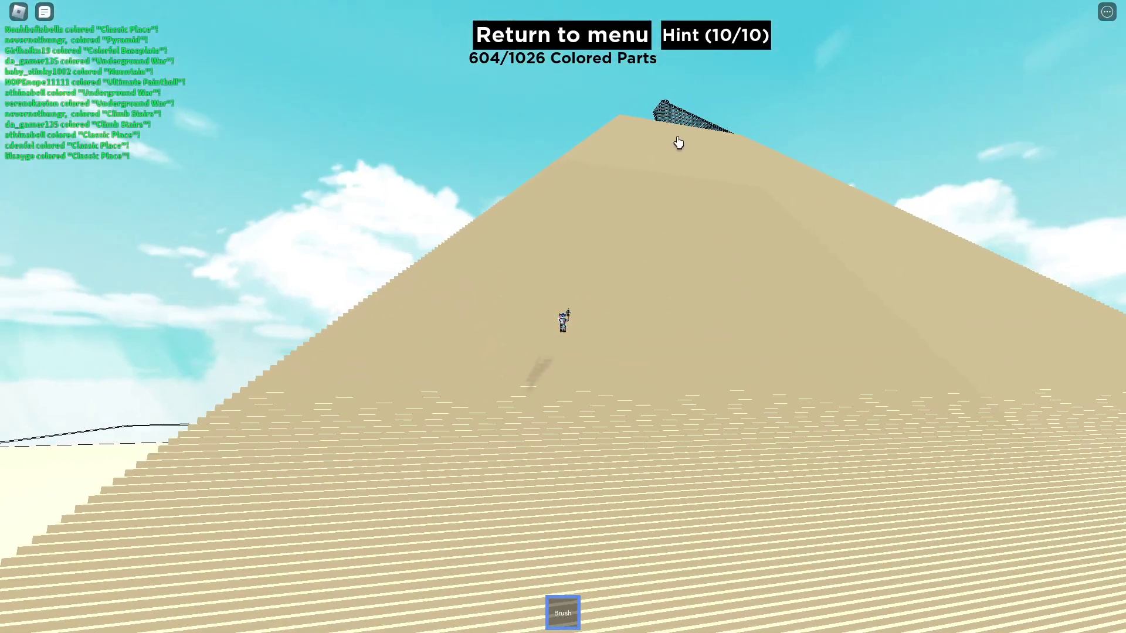
drag(729, 160, 751, 167)
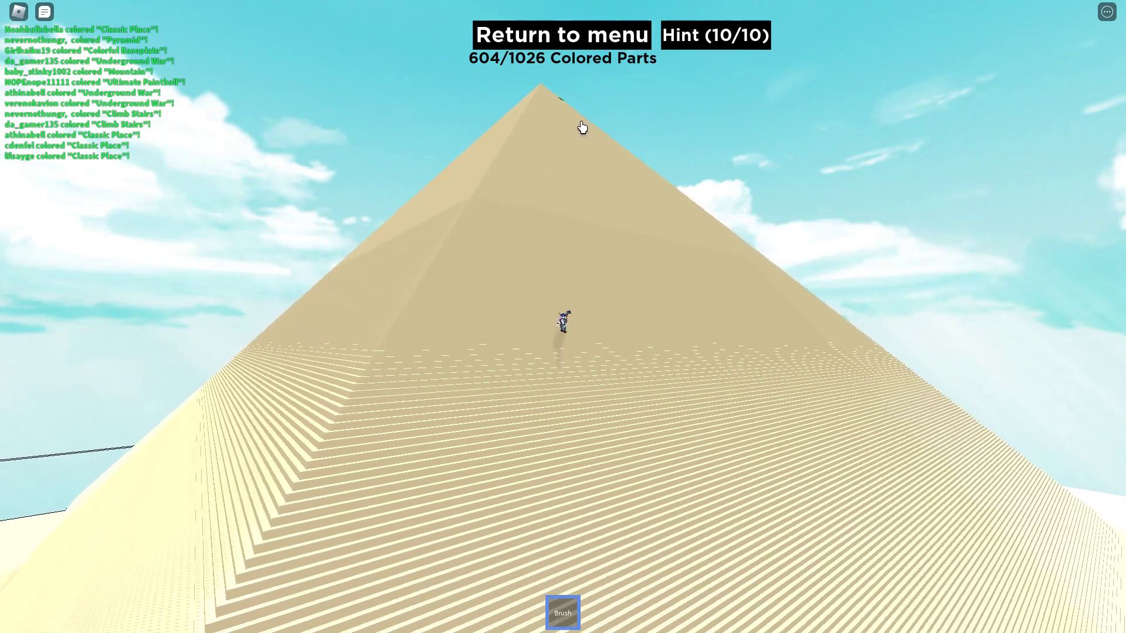
click(582, 127)
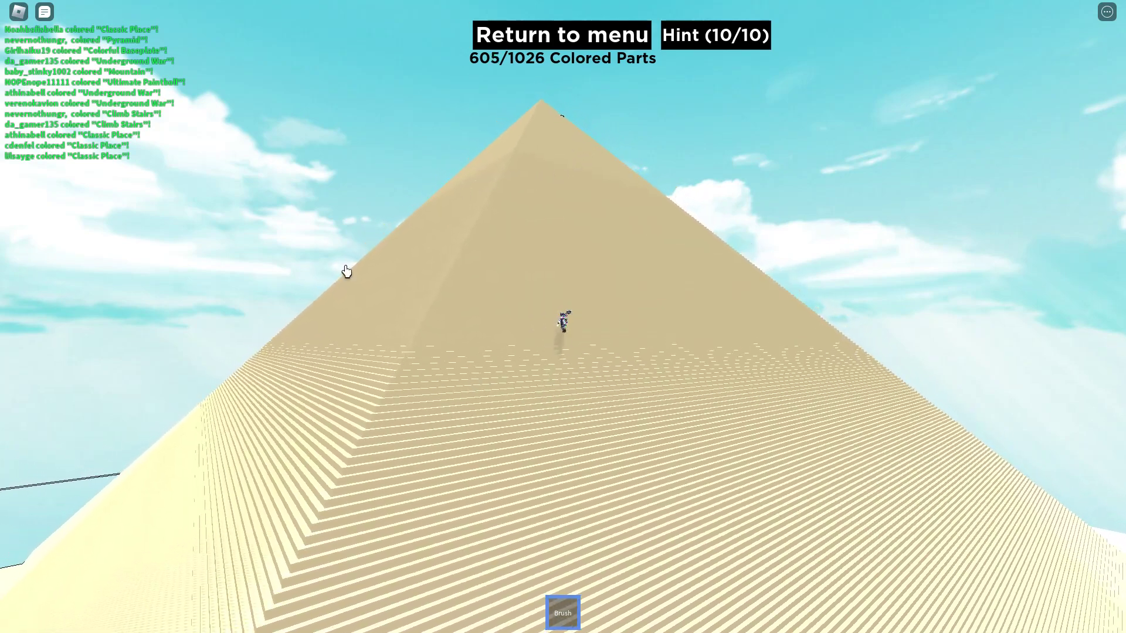
drag(417, 378, 419, 377)
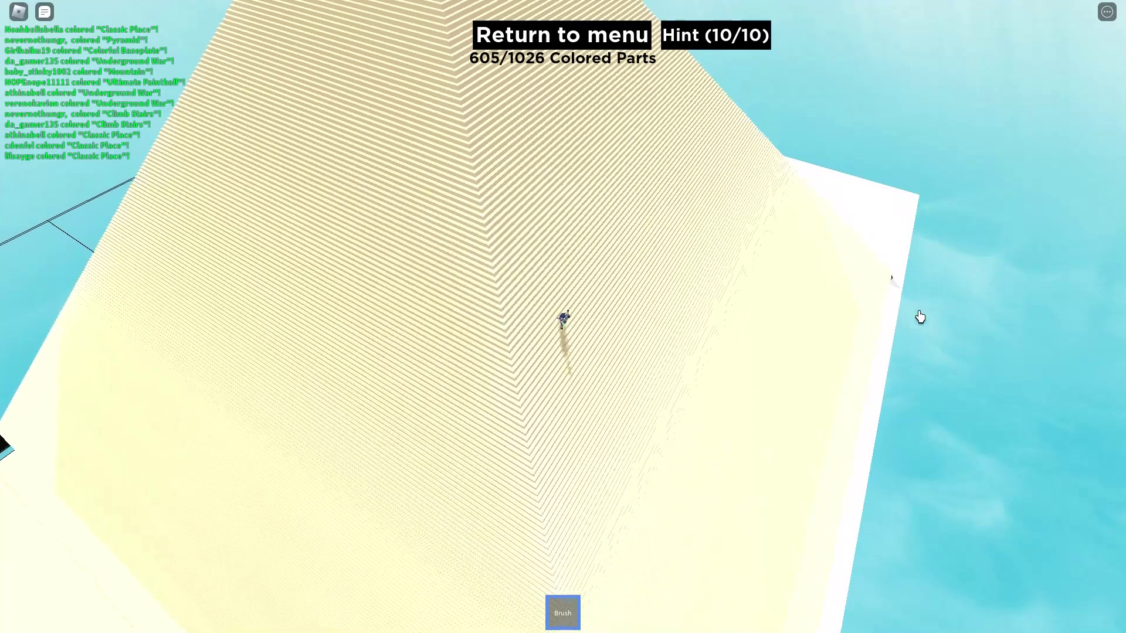
click(915, 314)
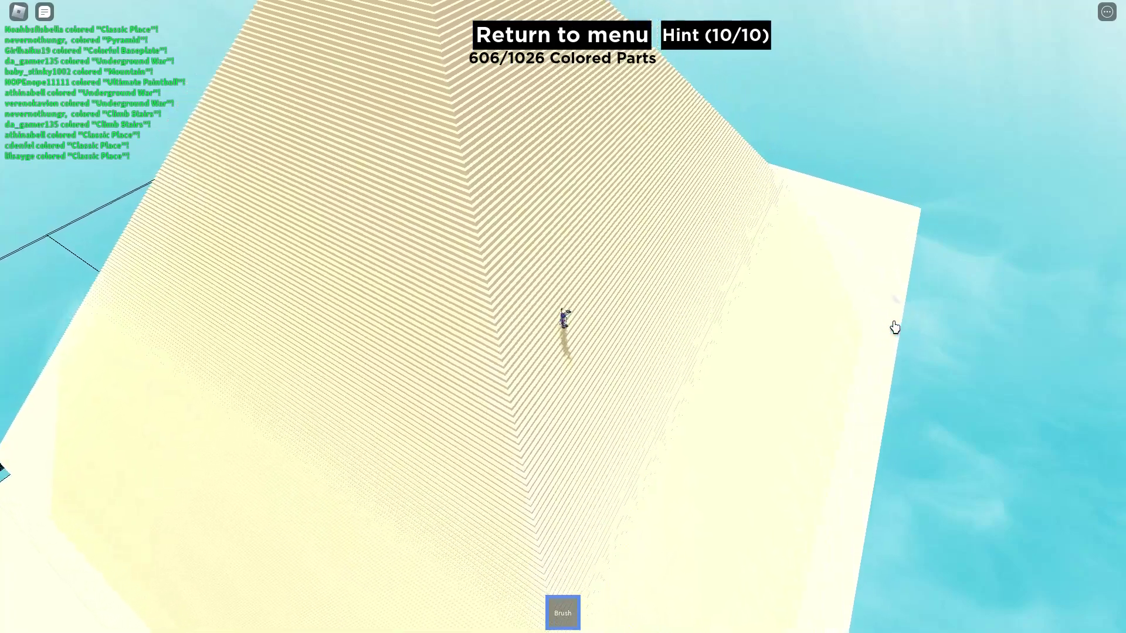
drag(890, 330, 906, 366)
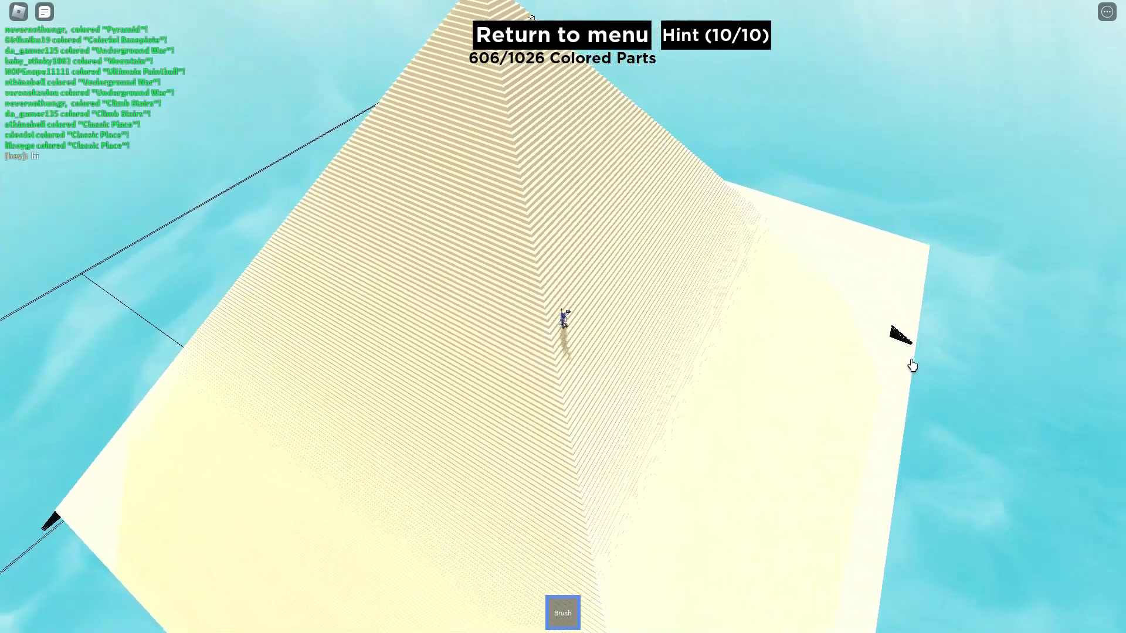
drag(566, 261, 566, 264)
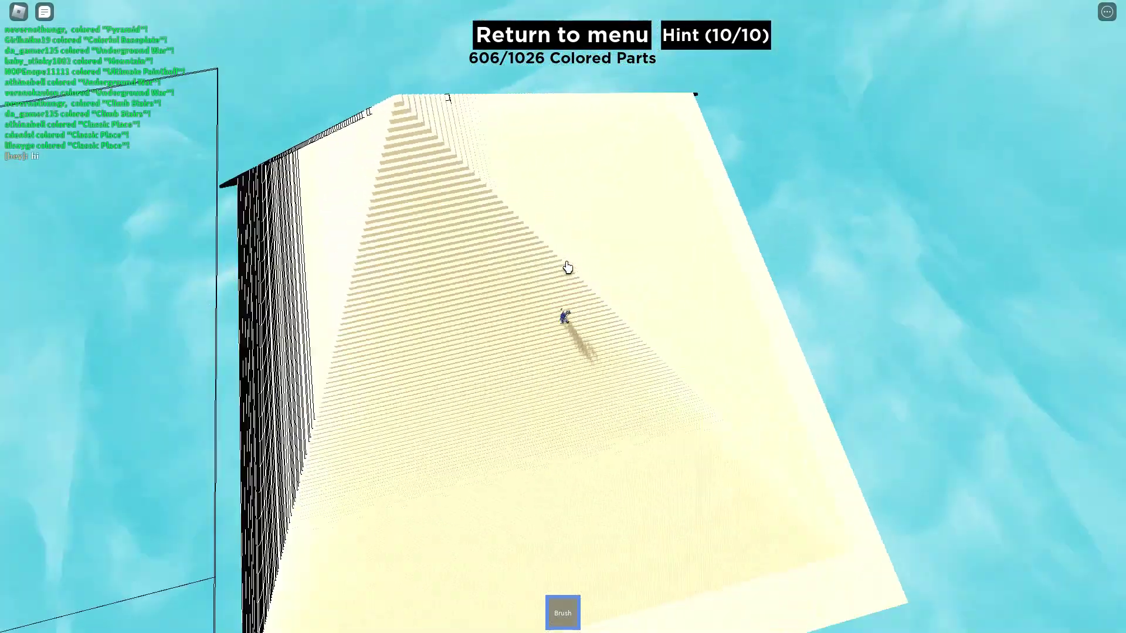
click(352, 336)
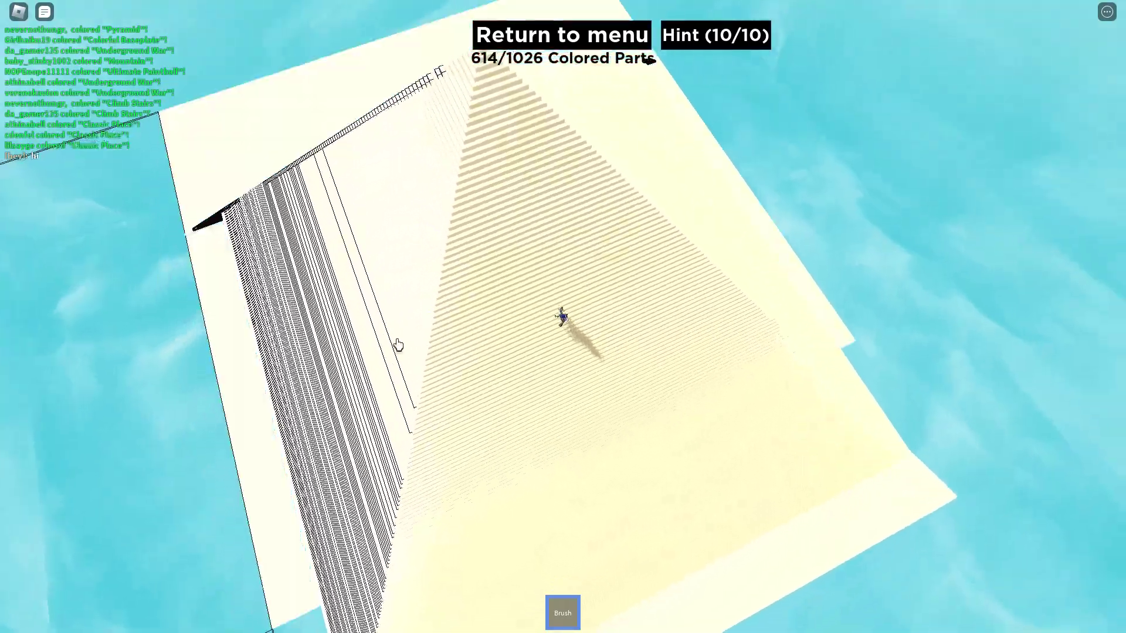
scroll(523, 282, up, 10)
scroll(583, 342, up, 5)
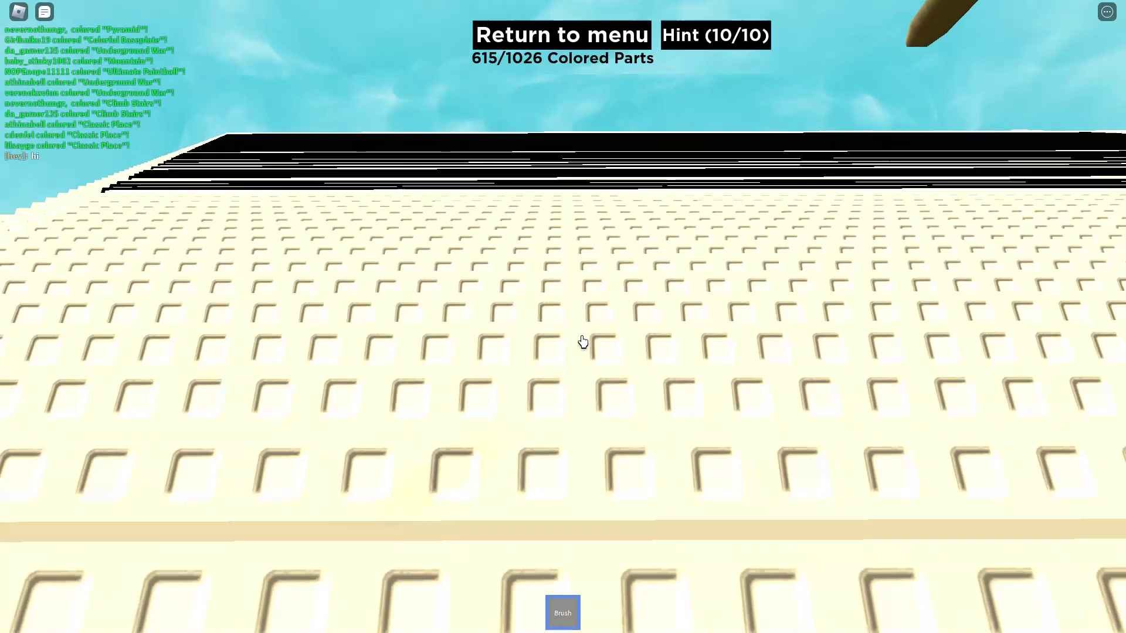
drag(582, 342, 582, 343)
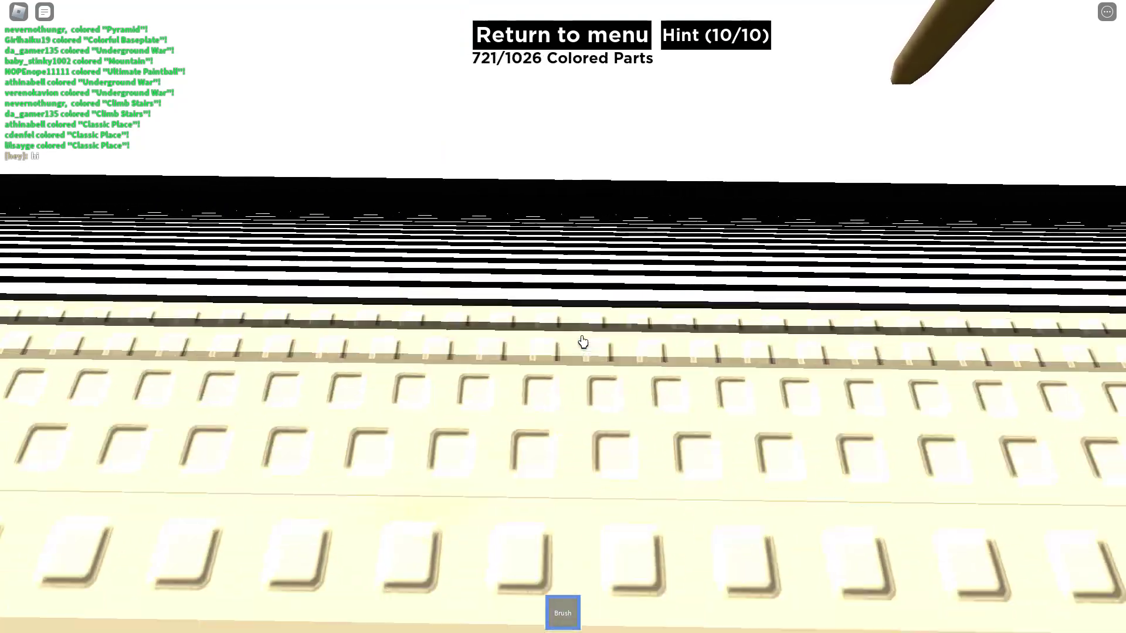
scroll(583, 342, down, 5)
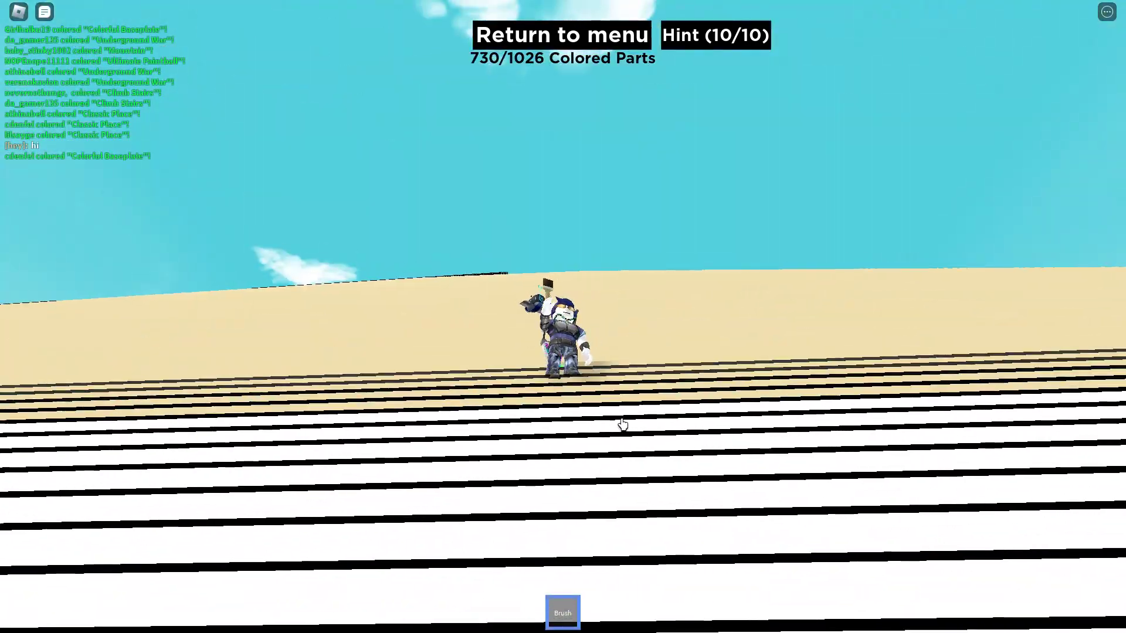
scroll(621, 429, down, 5)
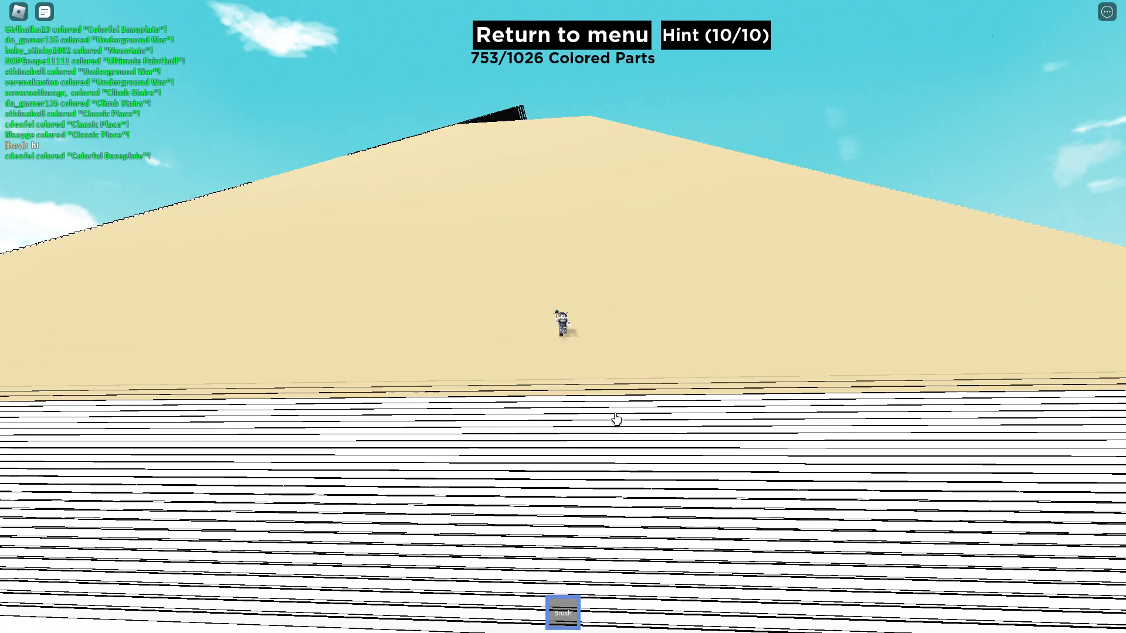
Step: Scan the slope and paint the parts along the black-outlined pyramid edge tan, reaching 783
key(w)
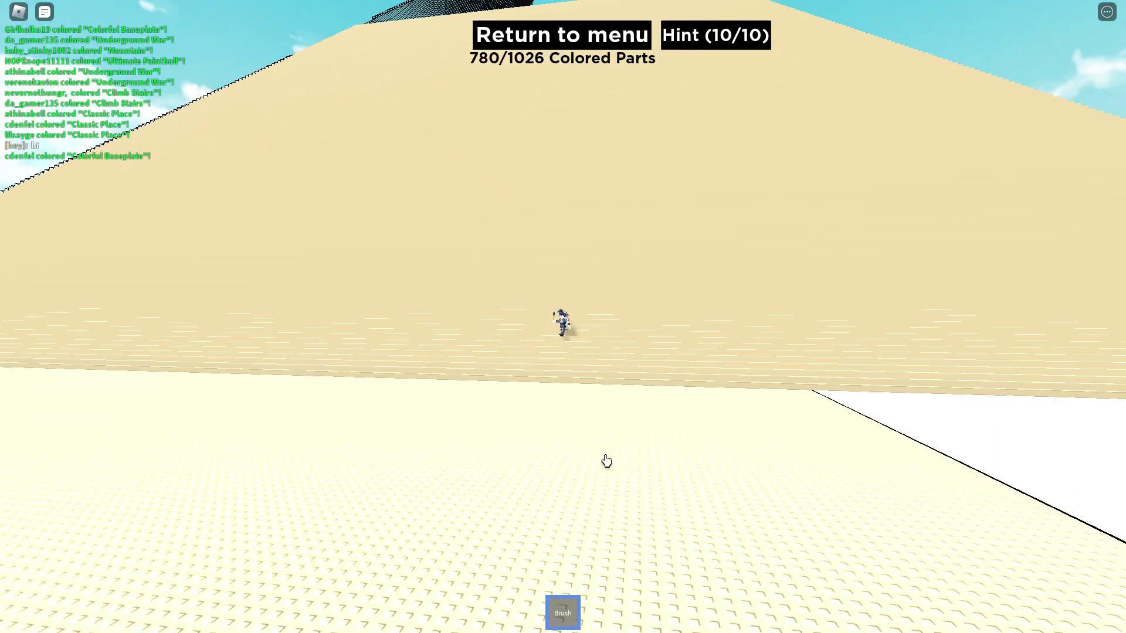
key(Left)
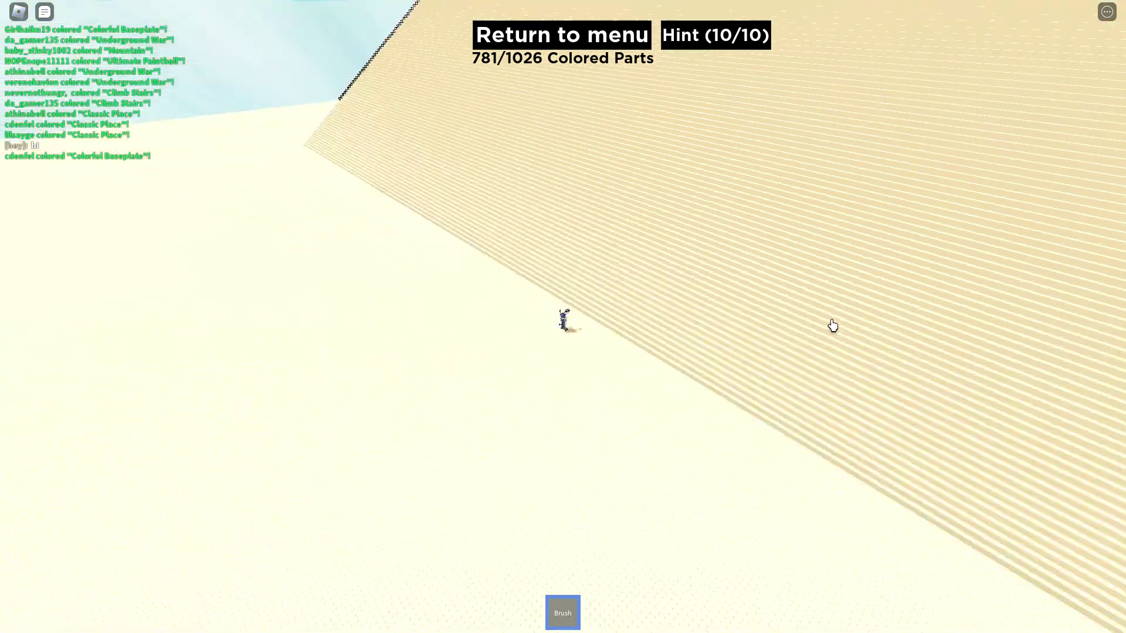
key(Right)
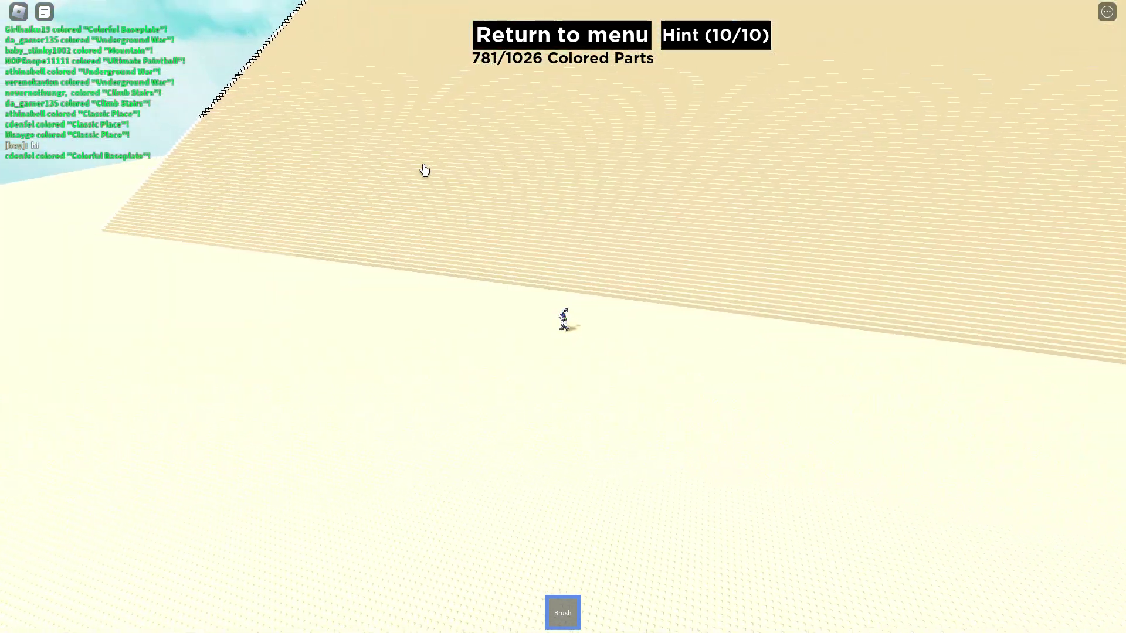
key(Right)
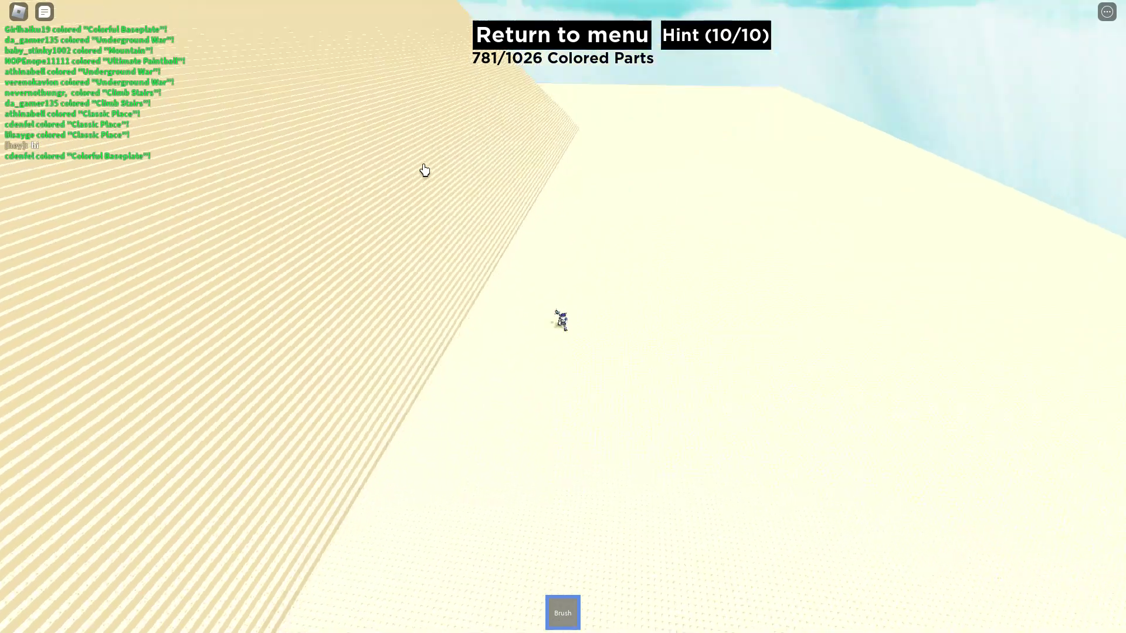
key(Right)
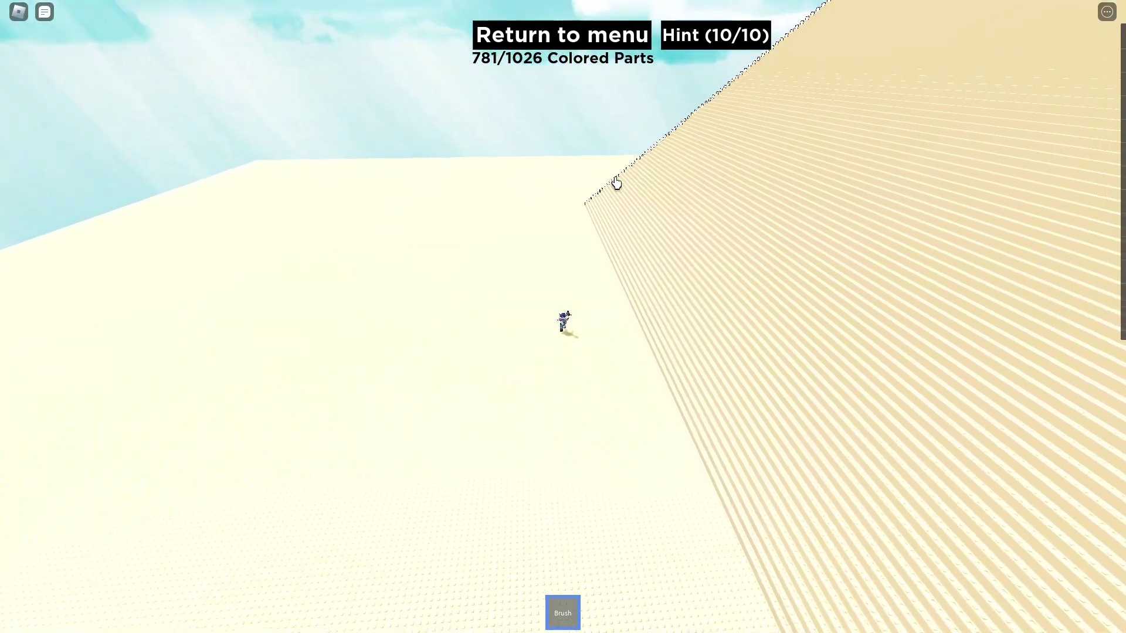
key(Right)
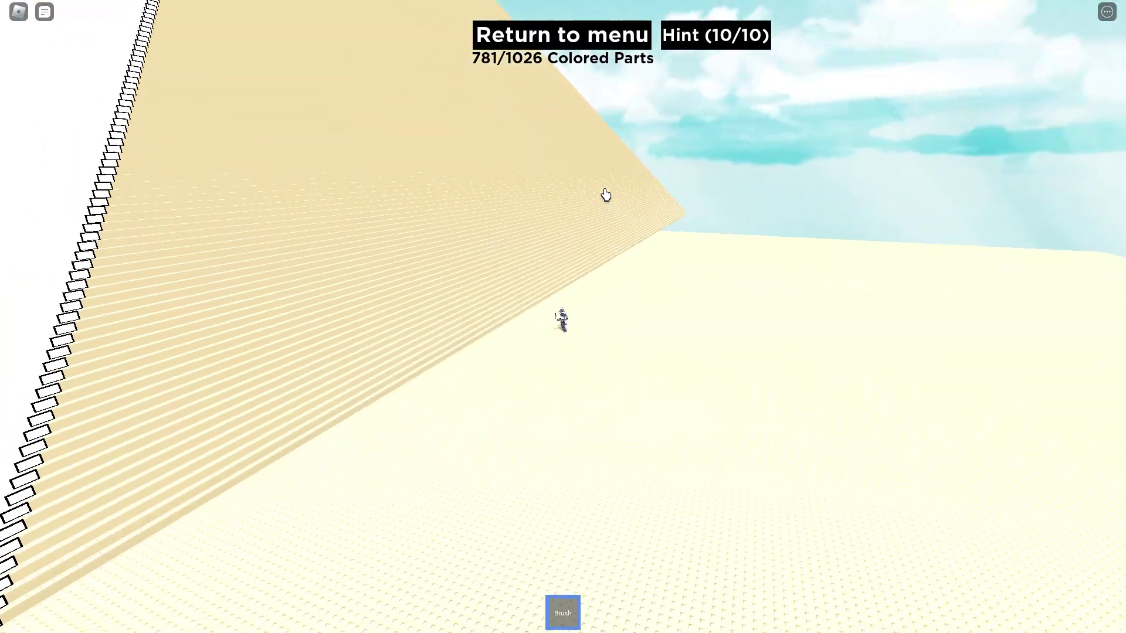
key(Right)
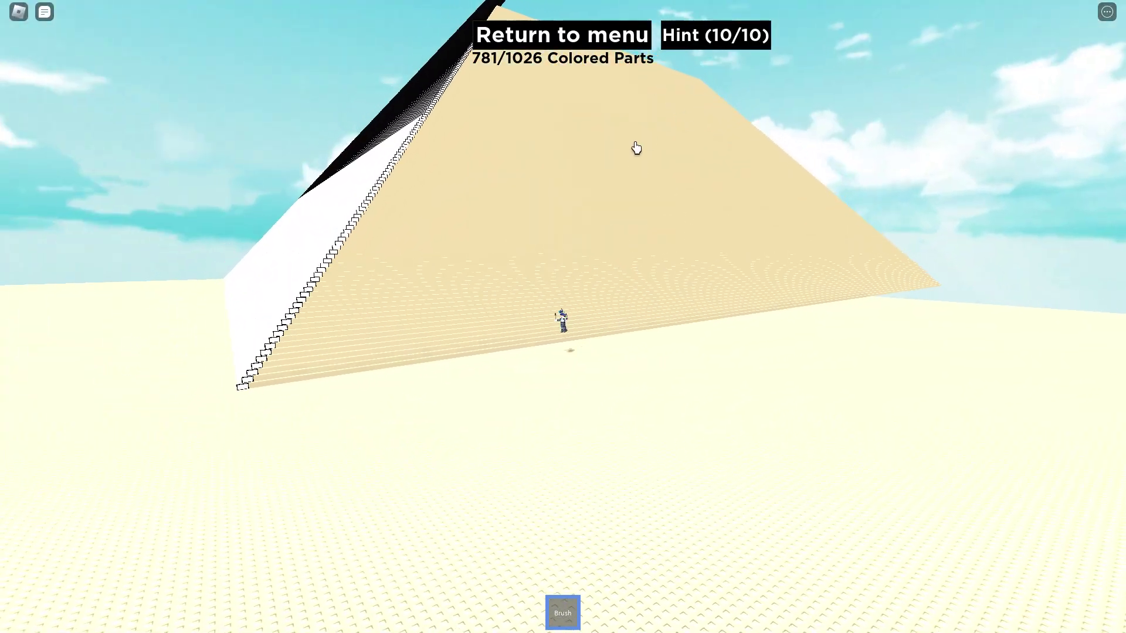
key(Left)
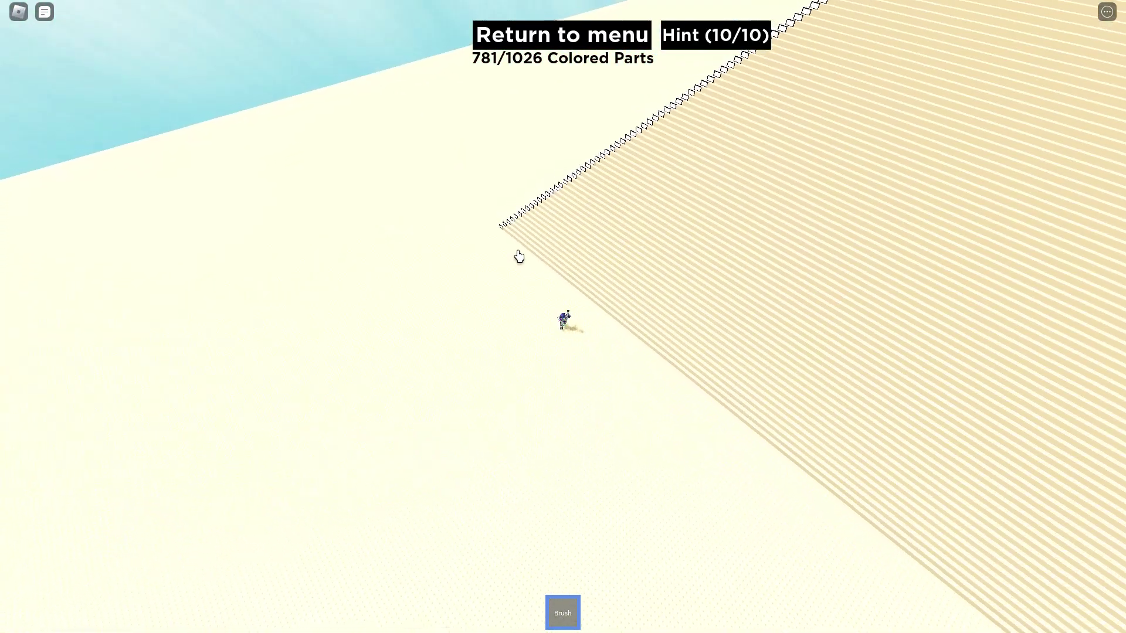
click(525, 264)
scroll(536, 255, up, 5)
Step: Paint the white step rows near the avatar at the pyramid edge tan
key(Left)
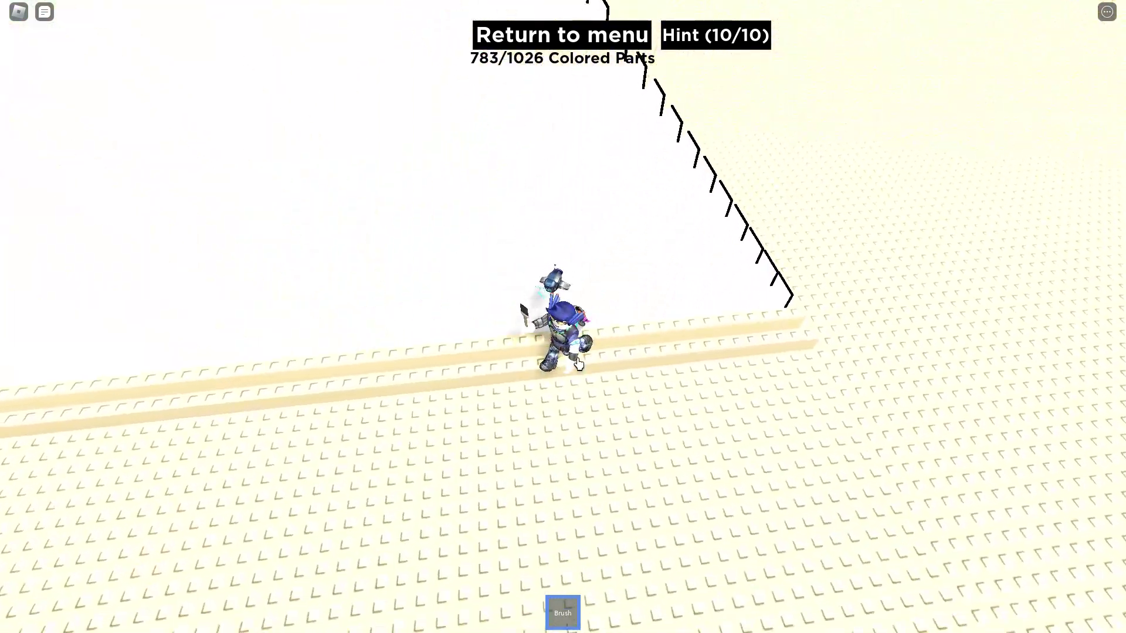
click(574, 337)
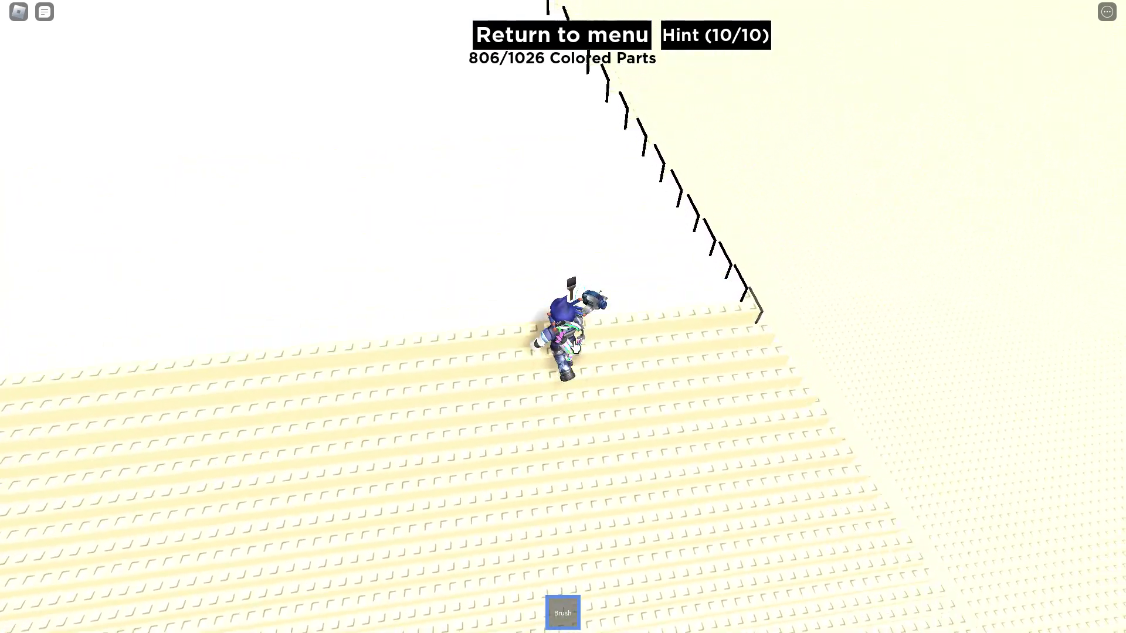
drag(575, 346, 556, 248)
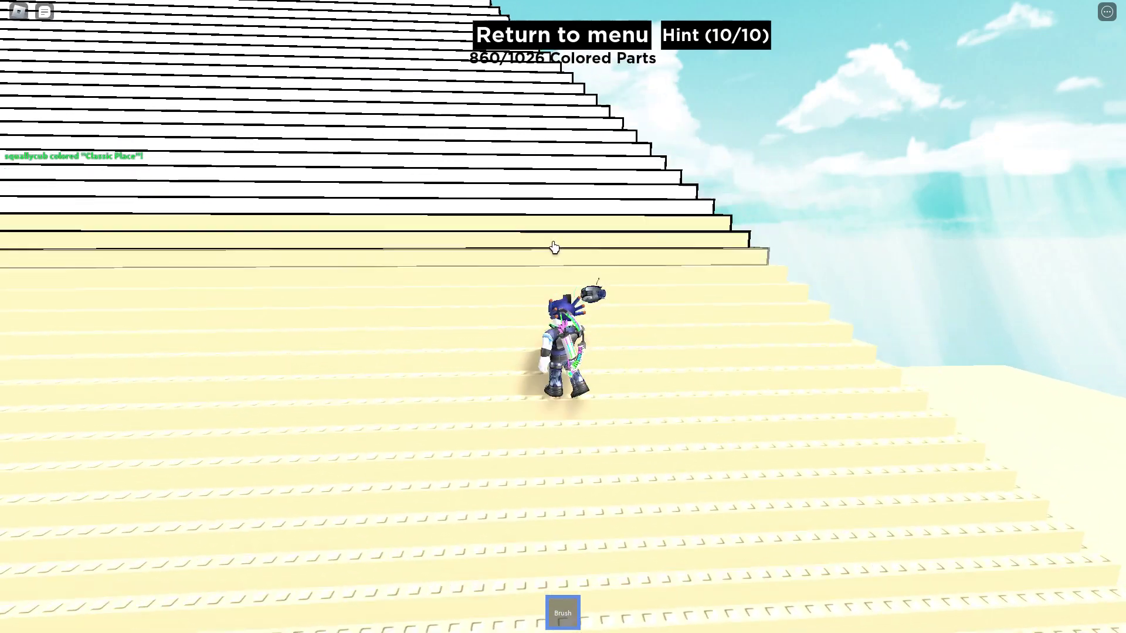
click(553, 247)
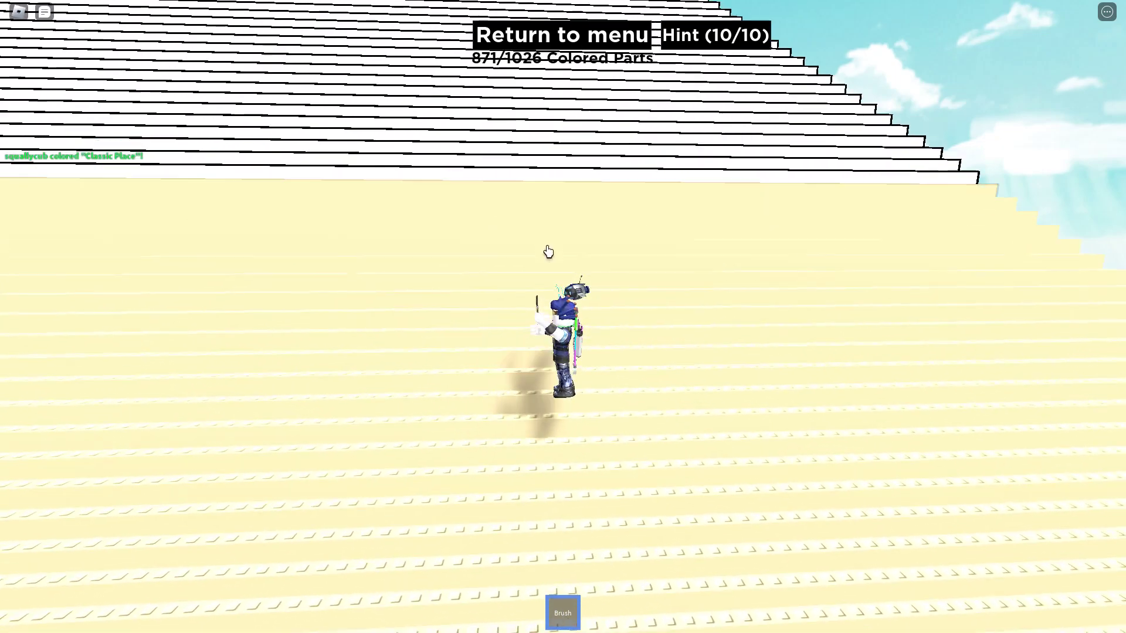
Step: Climb toward the apex, painting the remaining white steps tan
key(Left)
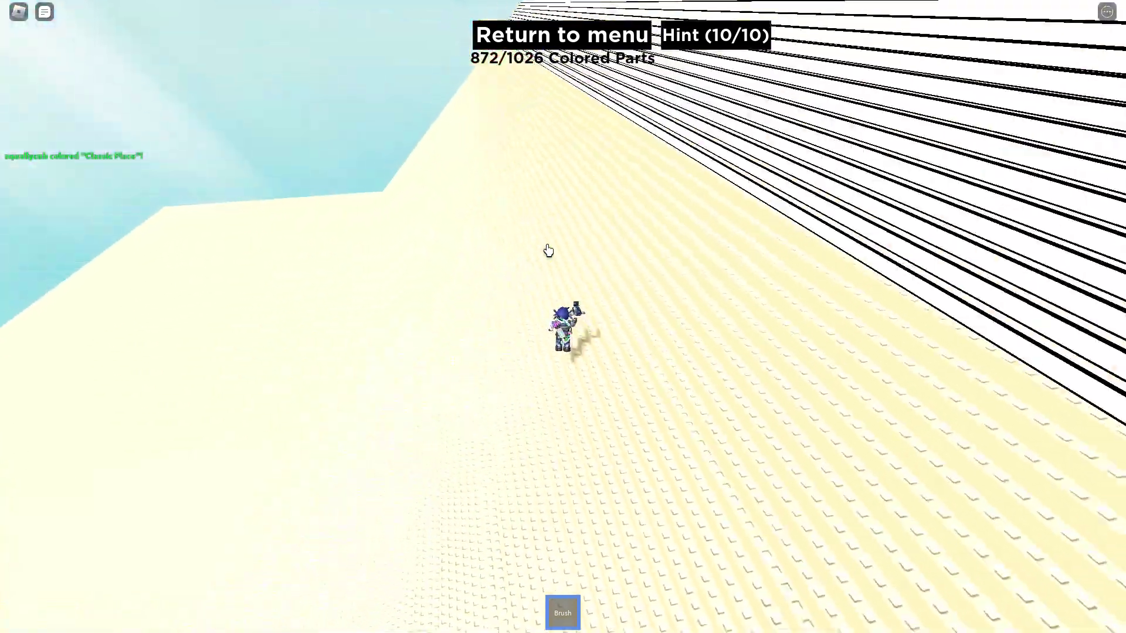
key(Left)
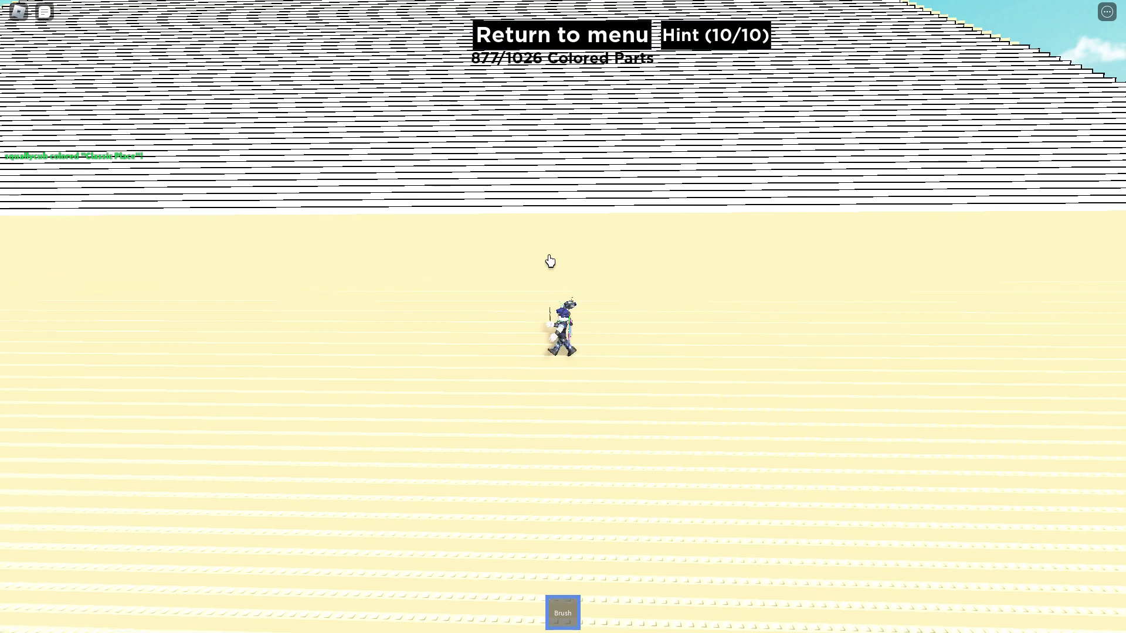
key(w)
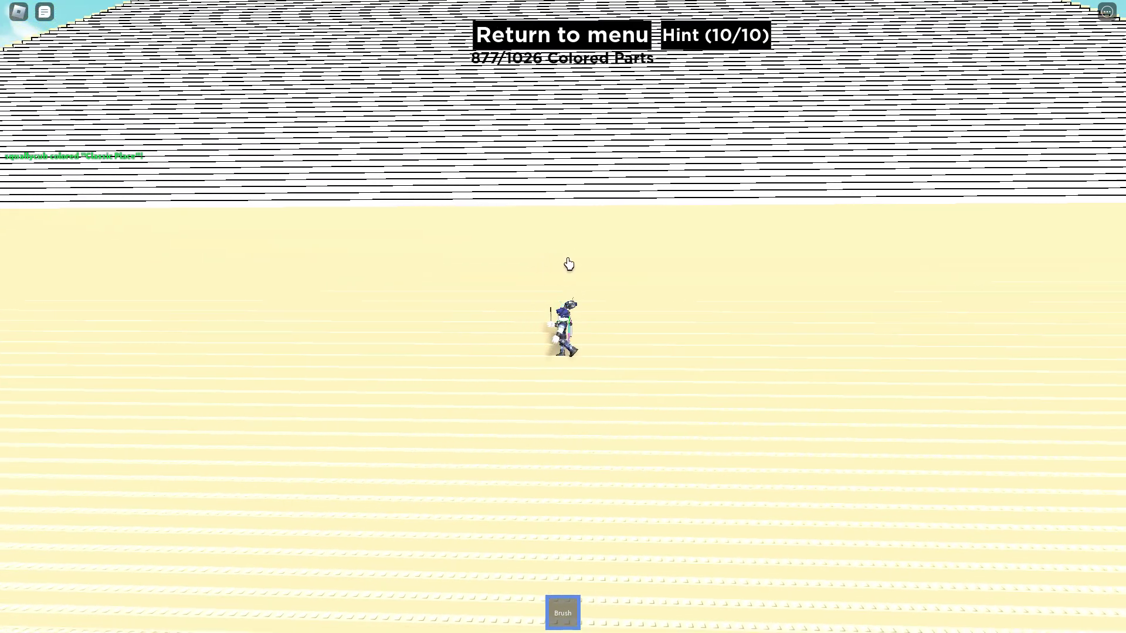
key(w)
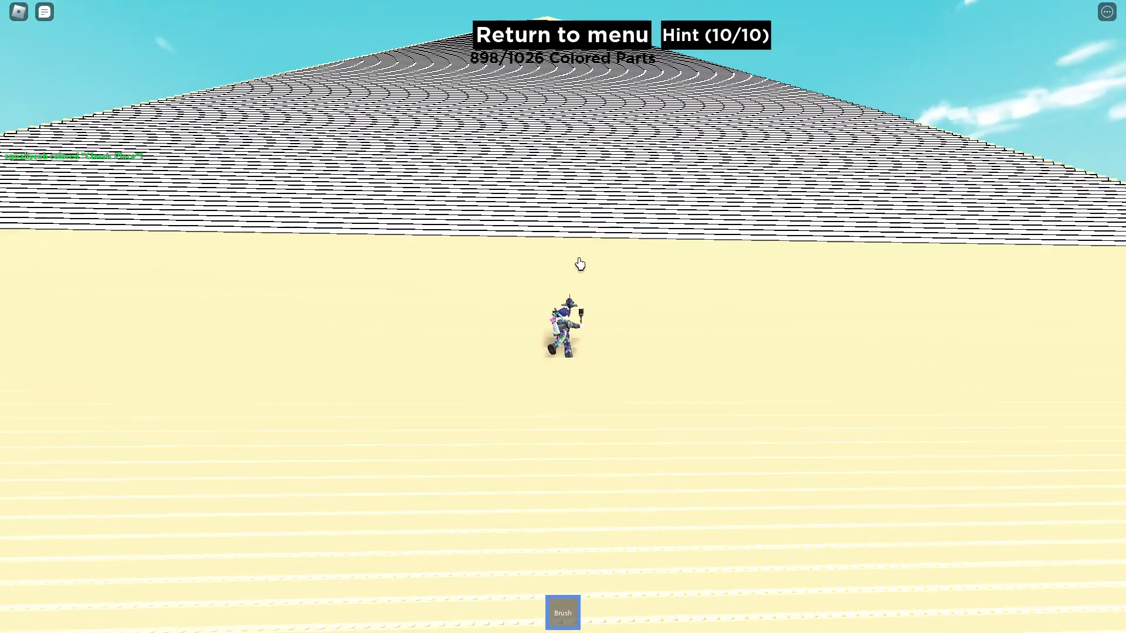
key(w)
key(w)
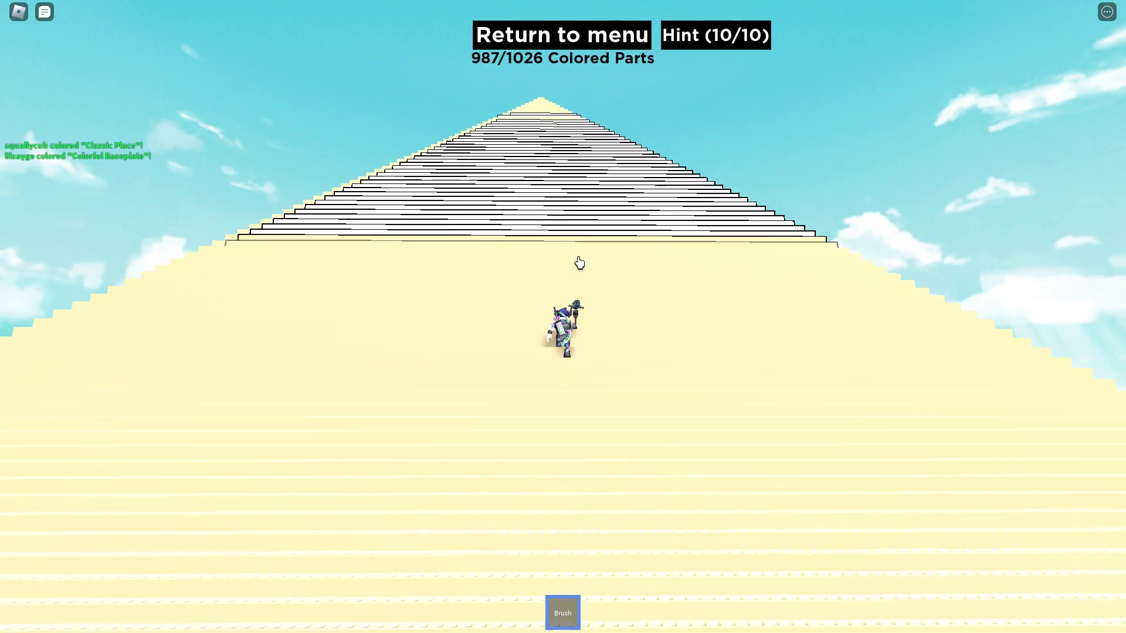
key(w)
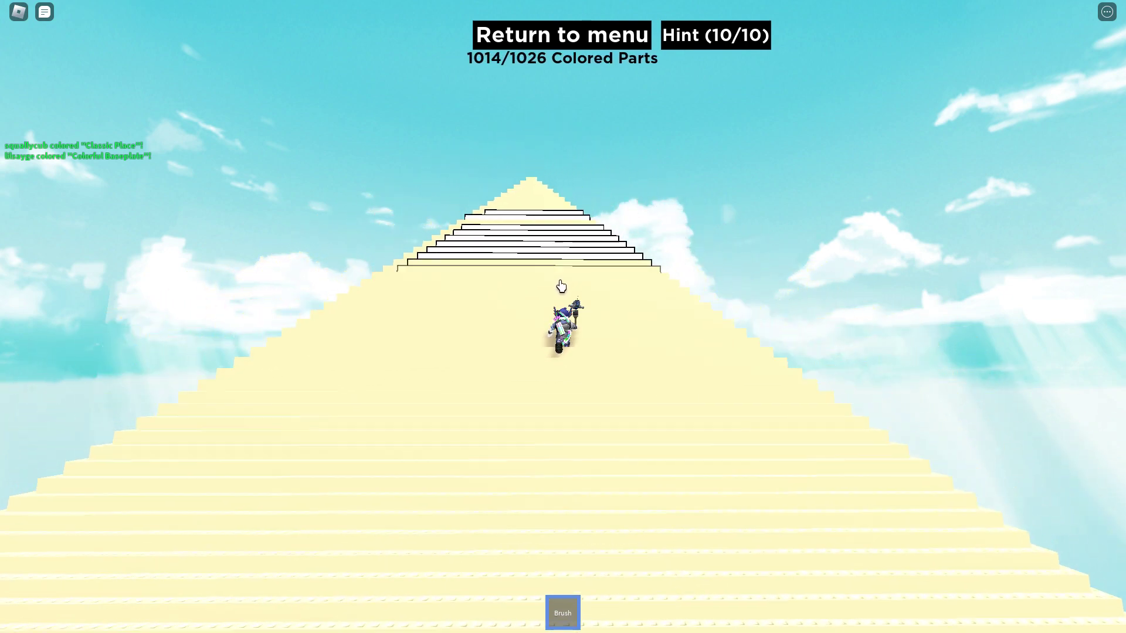
scroll(543, 360, down, 10)
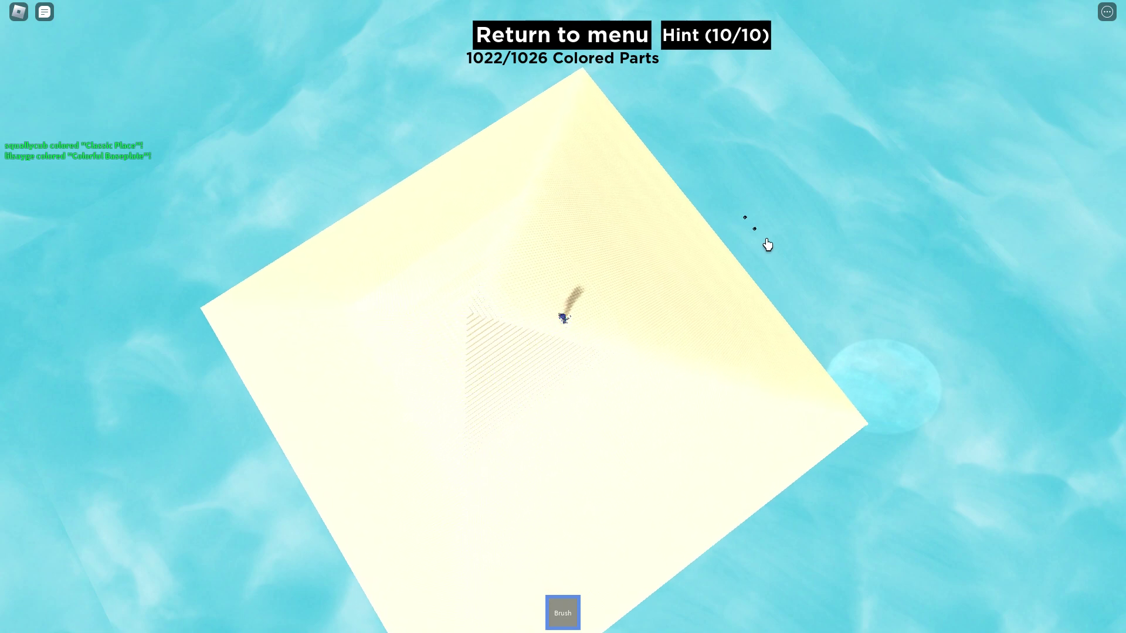
Step: Survey the pyramid from a low oblique angle and walk the avatar down the steps to the ground
mouse_move(780, 266)
mouse_down()
mouse_move(770, 258)
mouse_move(834, 480)
mouse_move(730, 604)
mouse_up()
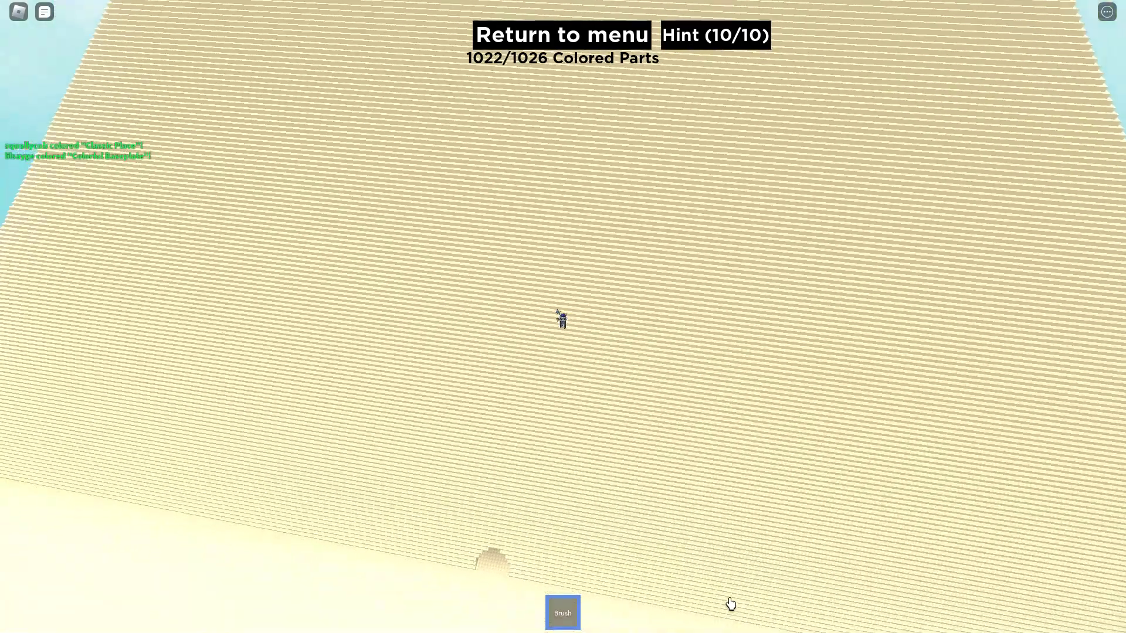
drag(730, 603, 730, 604)
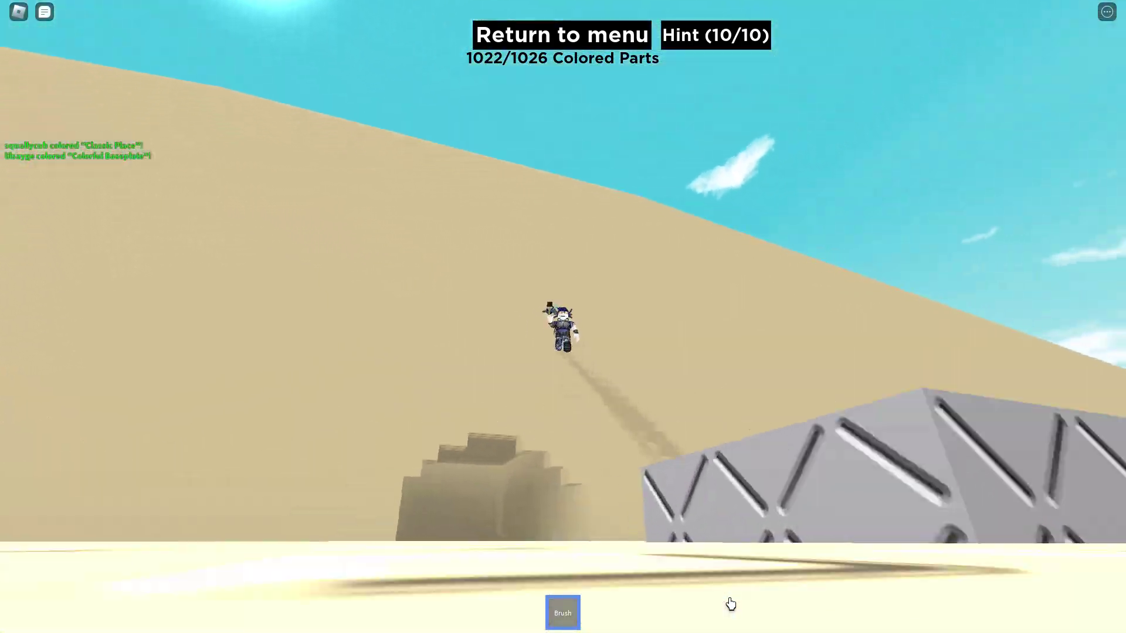
key(s)
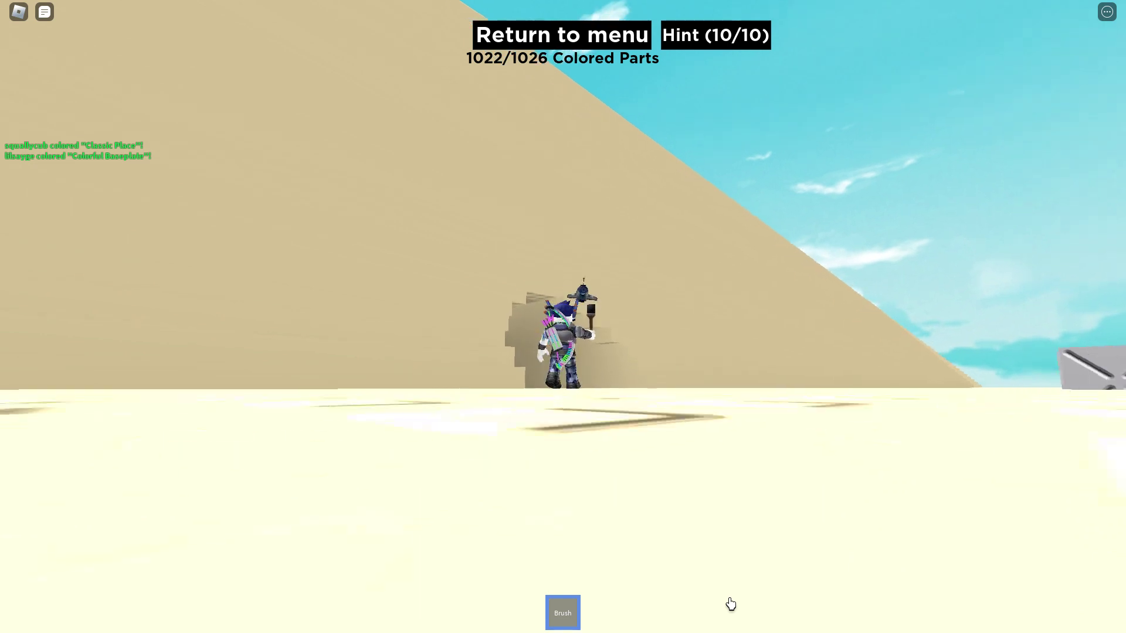
Step: Run through the corridor under the stepped overhang painting the last four parts, then walk back onto the steps
key(w)
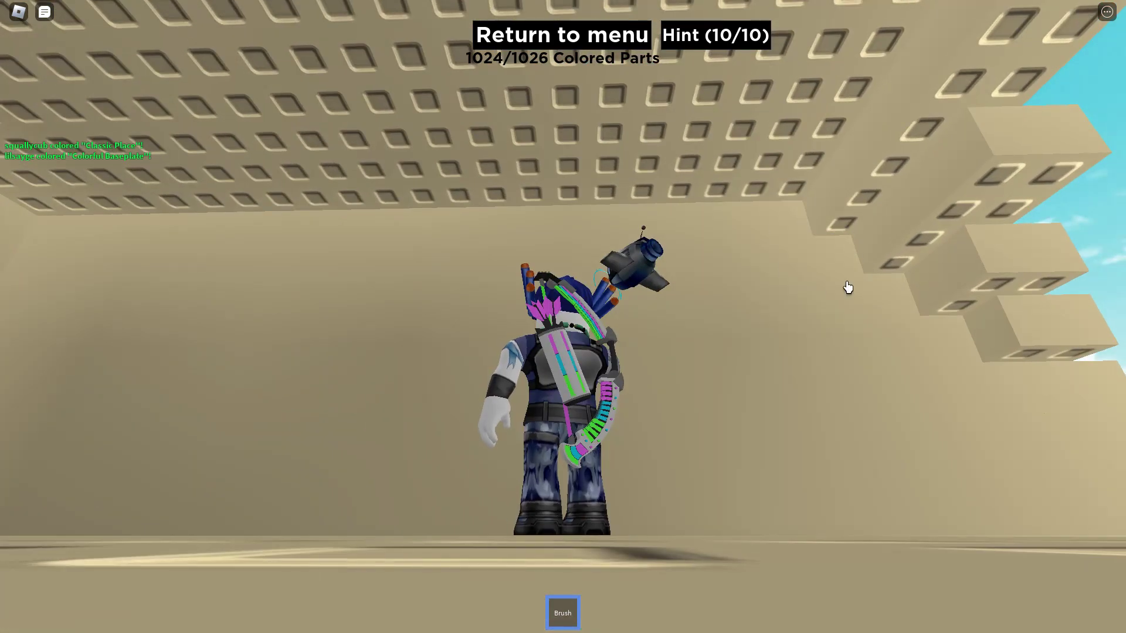
key(a)
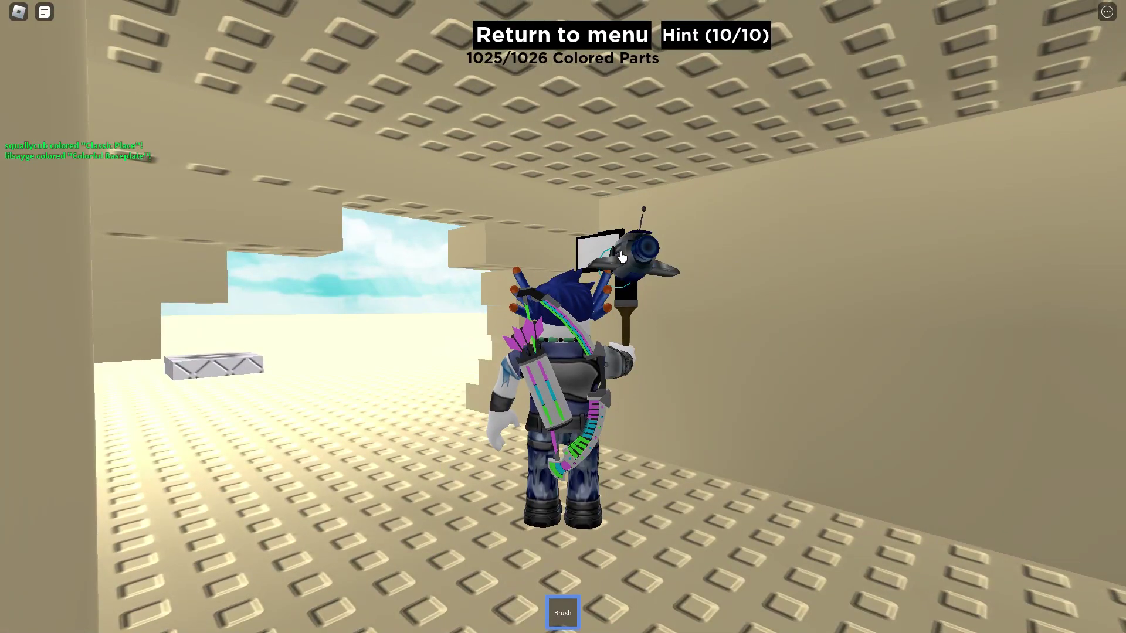
key(w)
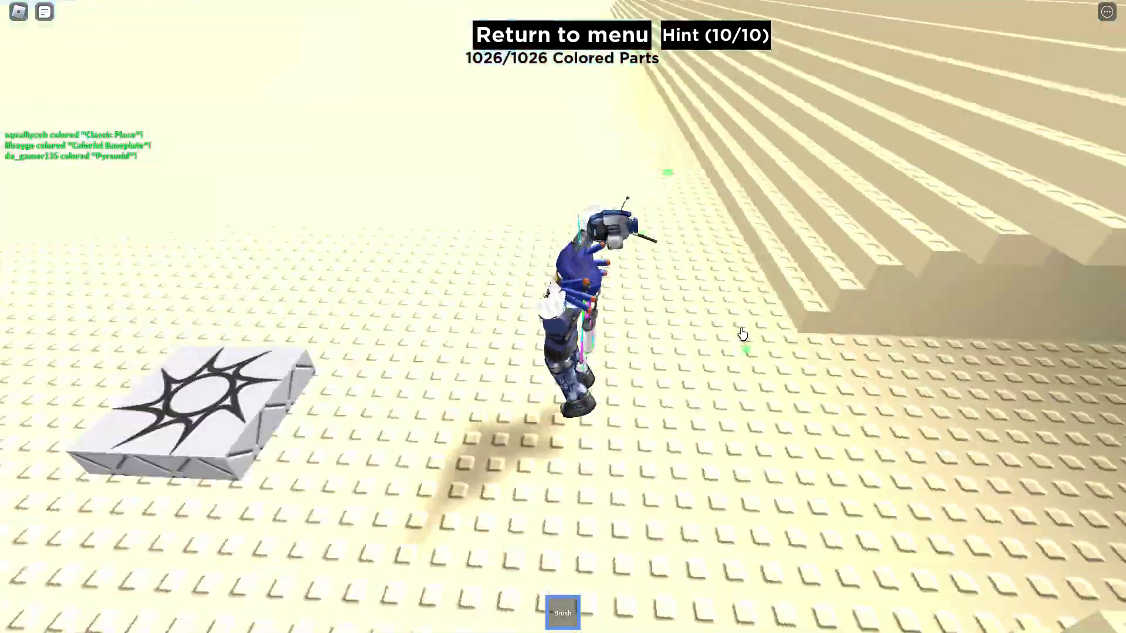
key(w)
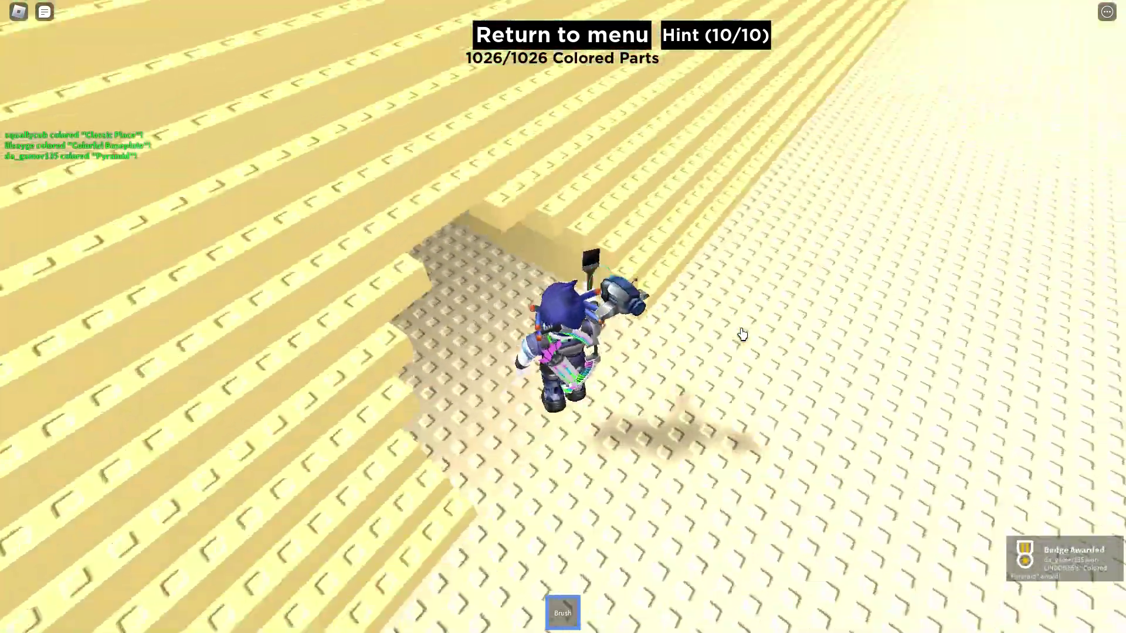
key(w)
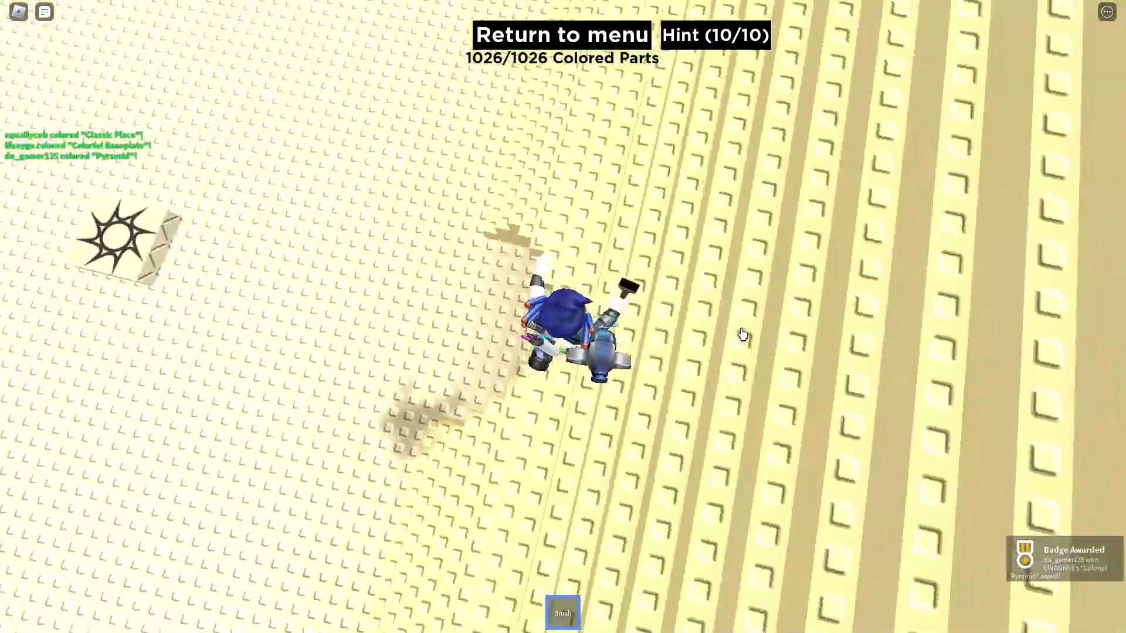
key(w)
key(w)
key(w)
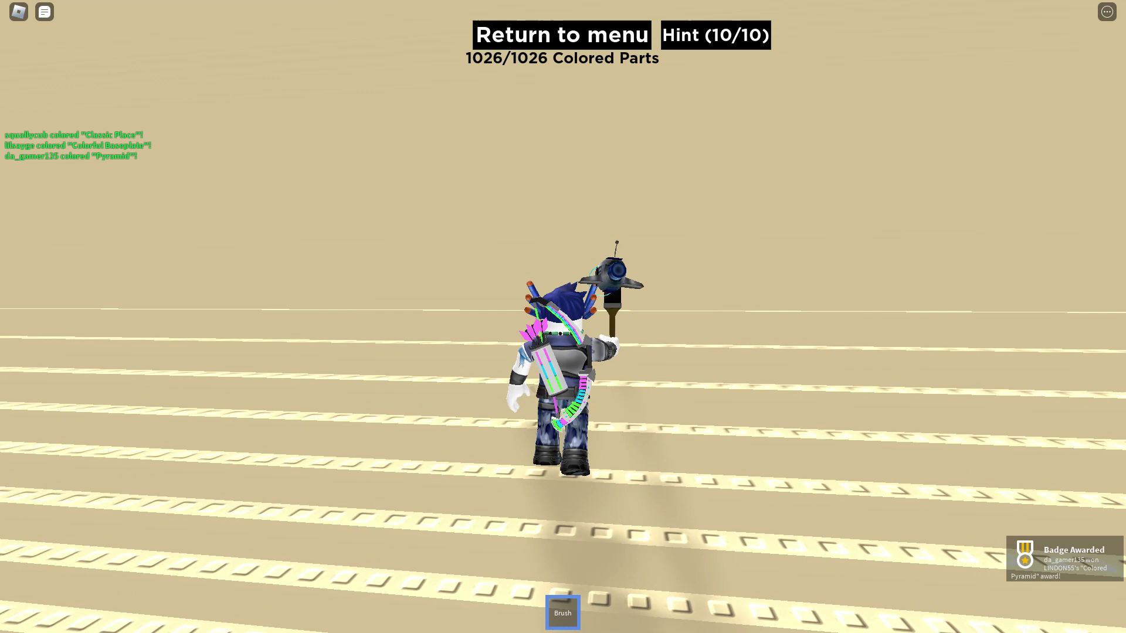